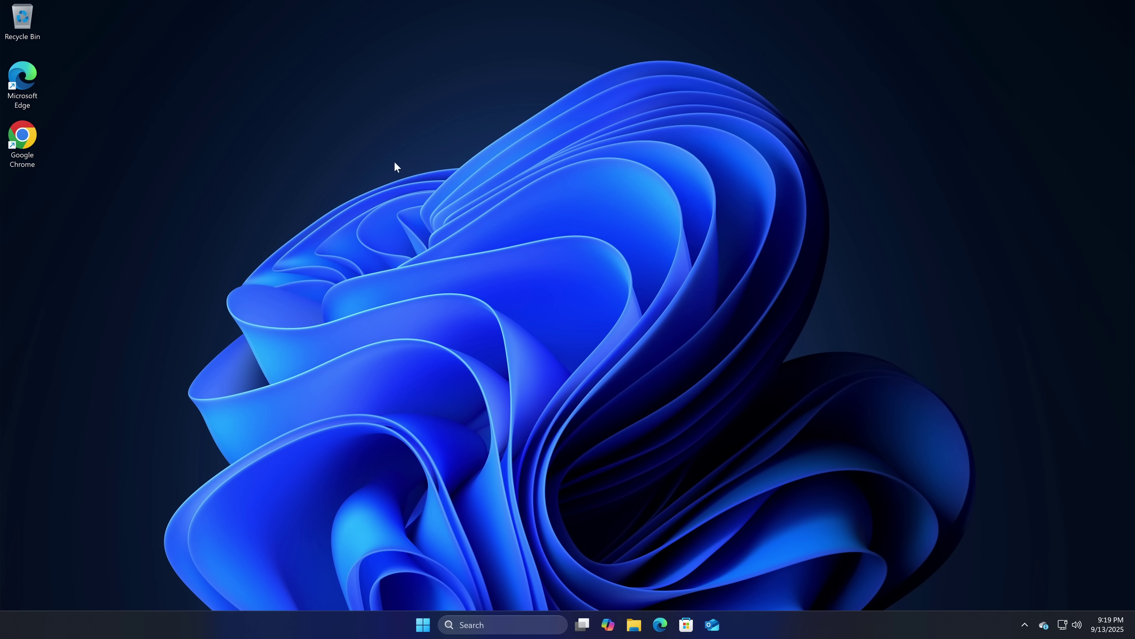
Step: Open This PC in File Explorer and place a Task Manager window in front of it
{"action": "left_click", "coordinate": [634, 632]}
{"action": "left_click", "coordinate": [279, 420]}
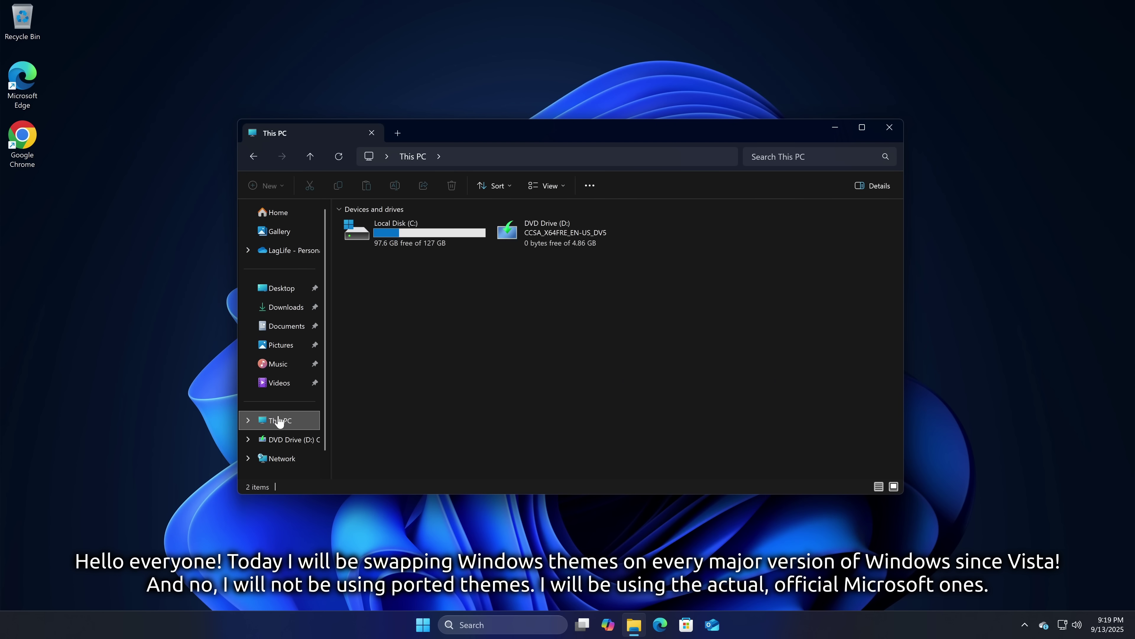
{"action": "right_click", "coordinate": [912, 631]}
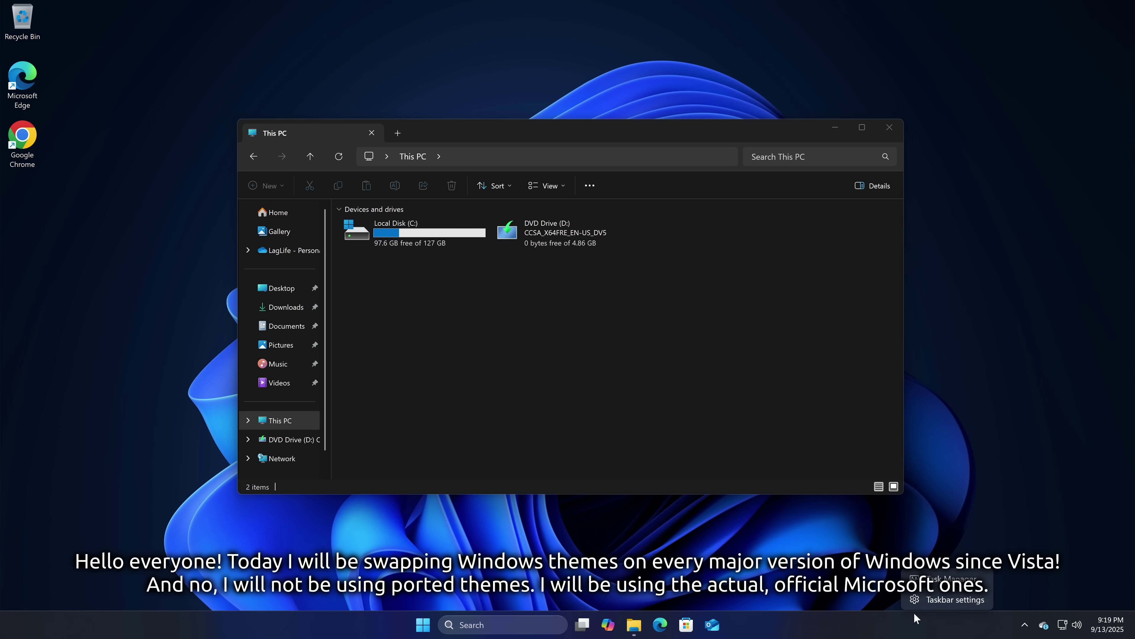
{"action": "left_click", "coordinate": [939, 573]}
{"action": "left_click_drag", "start_coordinate": [457, 138], "coordinate": [637, 202]}
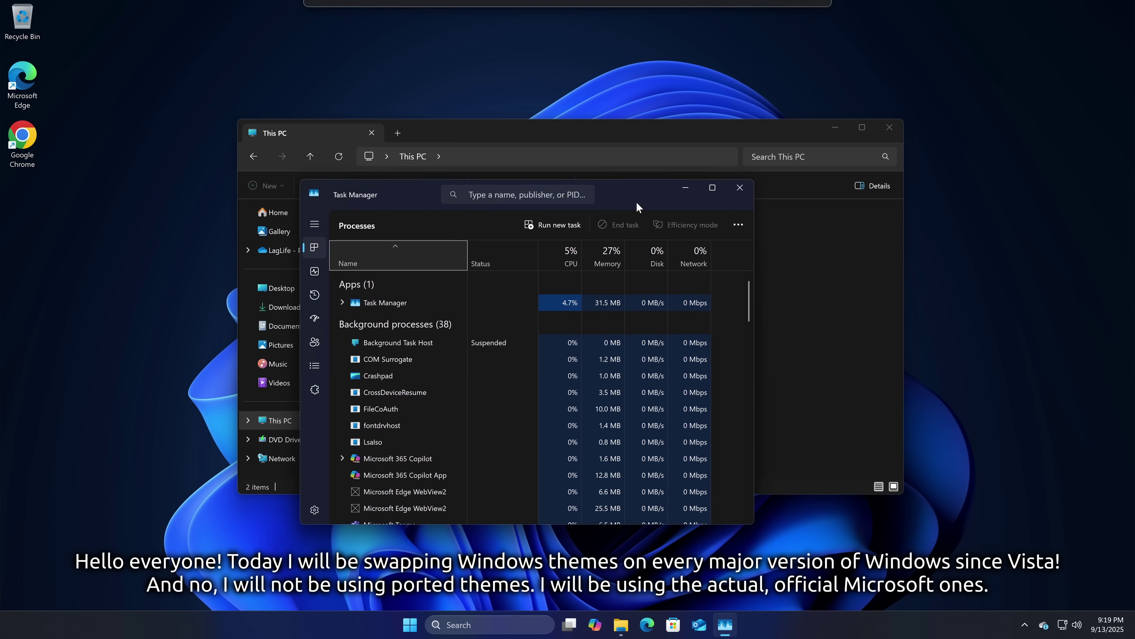
{"action": "right_click", "coordinate": [983, 311]}
{"action": "left_click", "coordinate": [959, 368]}
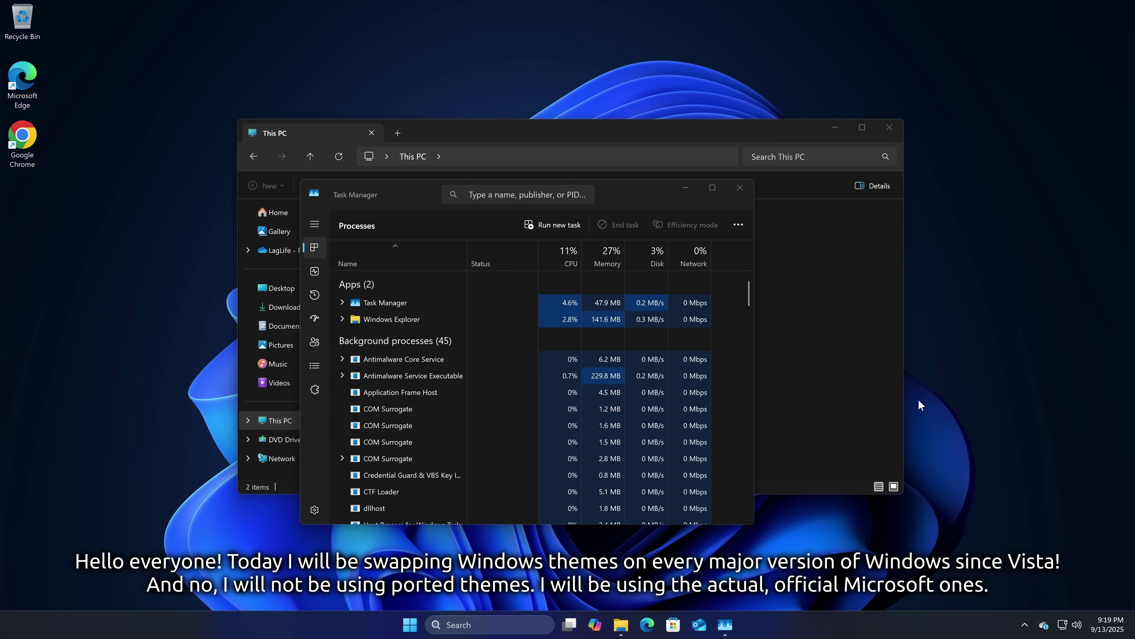
Step: Run mmc to launch the Microsoft Management Console, approving the administrator request
{"action": "key", "text": "super+r"}
{"action": "type", "text": "mmc"}
{"action": "key", "text": "Return"}
{"action": "left_click", "coordinate": [503, 408]}
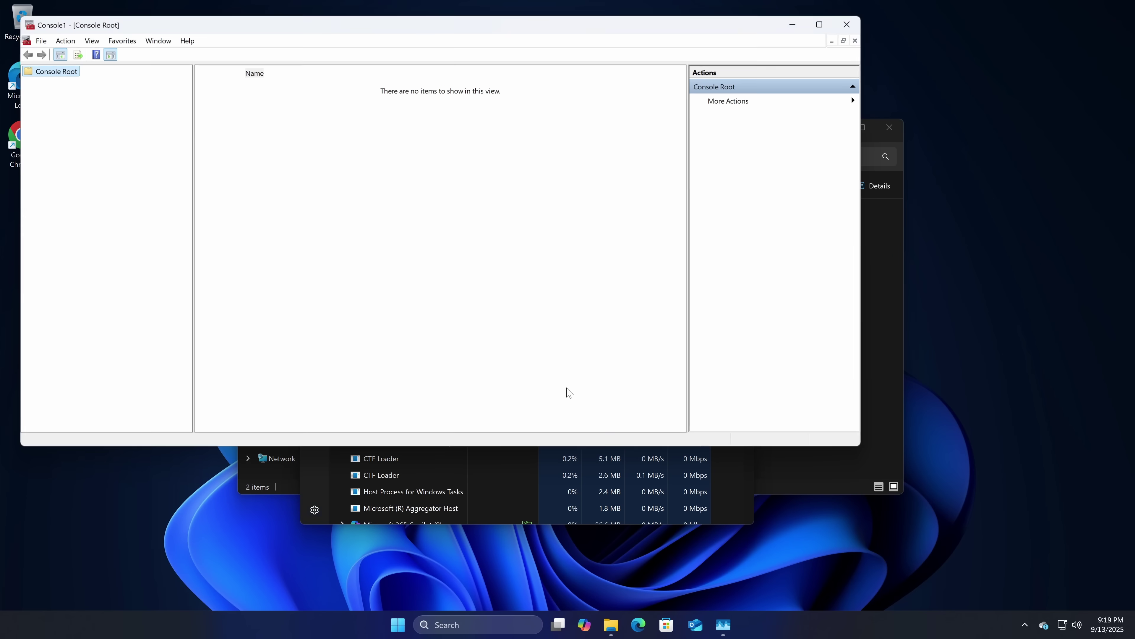
Step: Restore the maximized Console Root child window to examine its frame, and close both it and the console
{"action": "left_click_drag", "start_coordinate": [209, 30], "coordinate": [381, 83]}
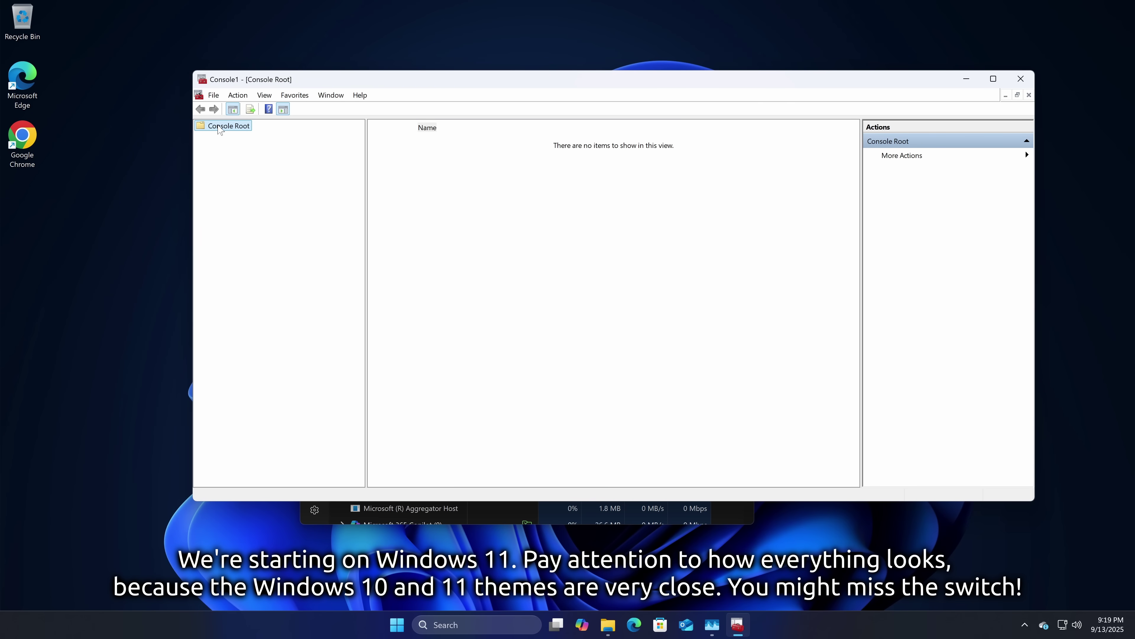
{"action": "left_click", "coordinate": [1018, 95]}
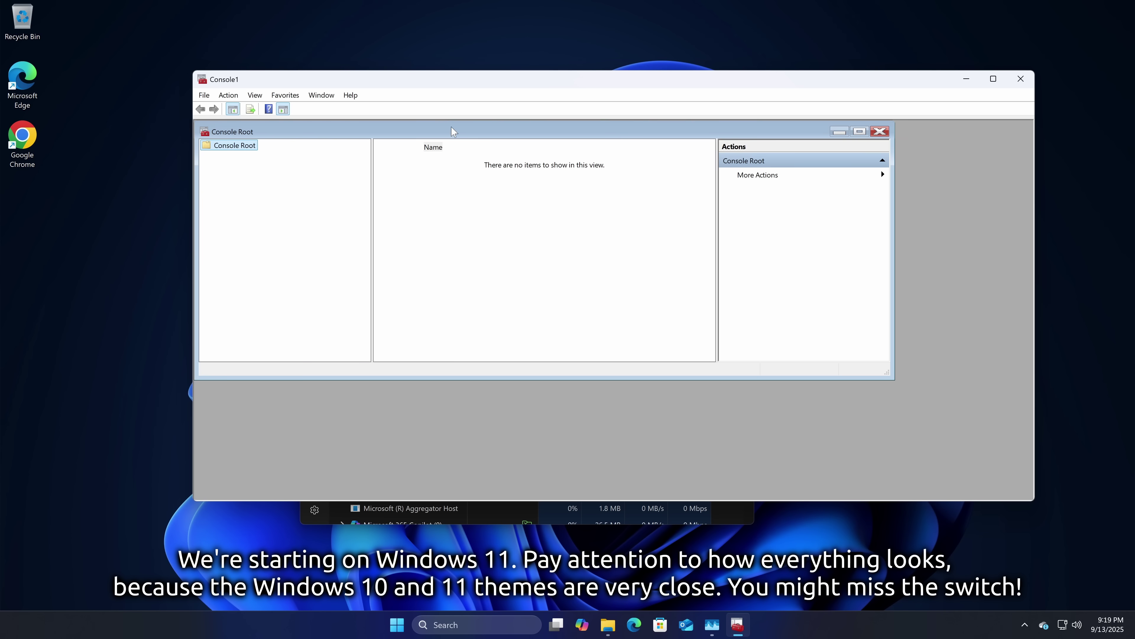
{"action": "left_click_drag", "start_coordinate": [453, 128], "coordinate": [512, 169]}
{"action": "left_click", "coordinate": [938, 173]}
{"action": "left_click", "coordinate": [1022, 80]}
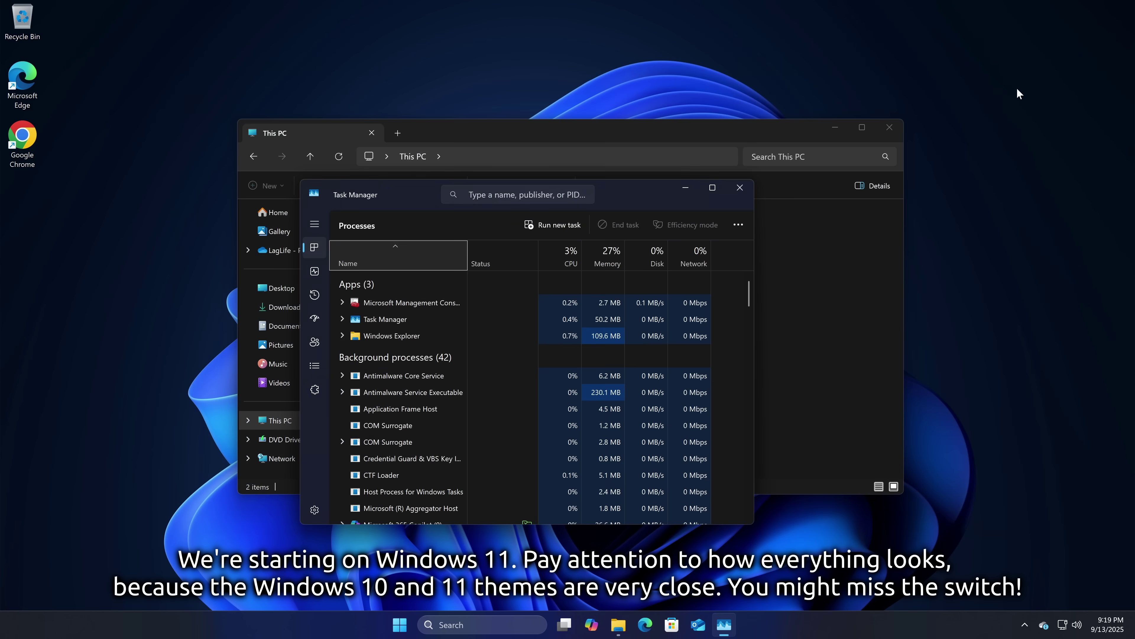
Step: Open the DVD drive in a new File Explorer tab and locate install.esd in its sources folder
{"action": "left_click_drag", "start_coordinate": [394, 194], "coordinate": [538, 216]}
{"action": "left_click", "coordinate": [385, 283]}
{"action": "right_click", "coordinate": [564, 226]}
{"action": "left_click", "coordinate": [596, 315]}
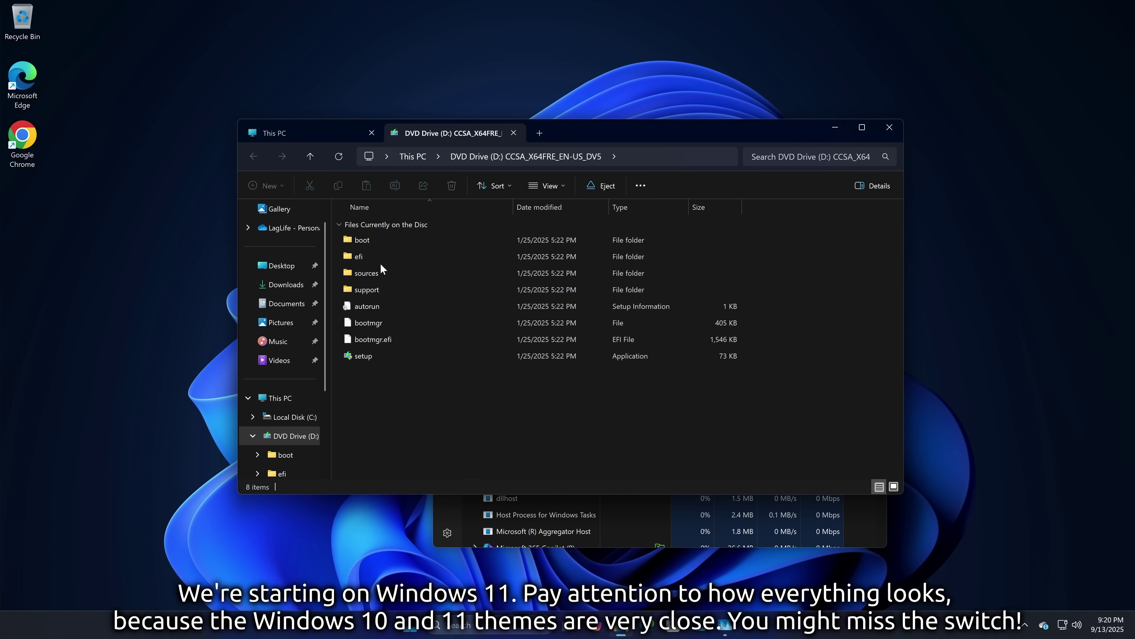
{"action": "double_click", "coordinate": [373, 270]}
{"action": "scroll", "coordinate": [394, 297], "scroll_direction": "down", "scroll_amount": 10}
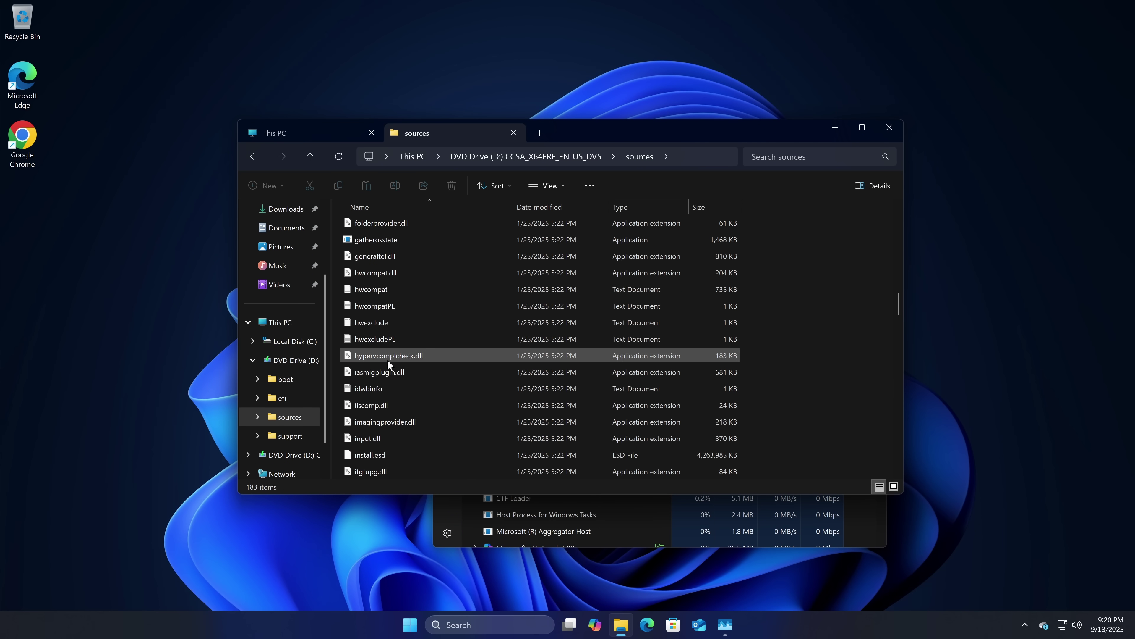
Step: Open install.esd as an archive in 7-Zip
{"action": "right_click", "coordinate": [394, 451]}
{"action": "left_click", "coordinate": [447, 436]}
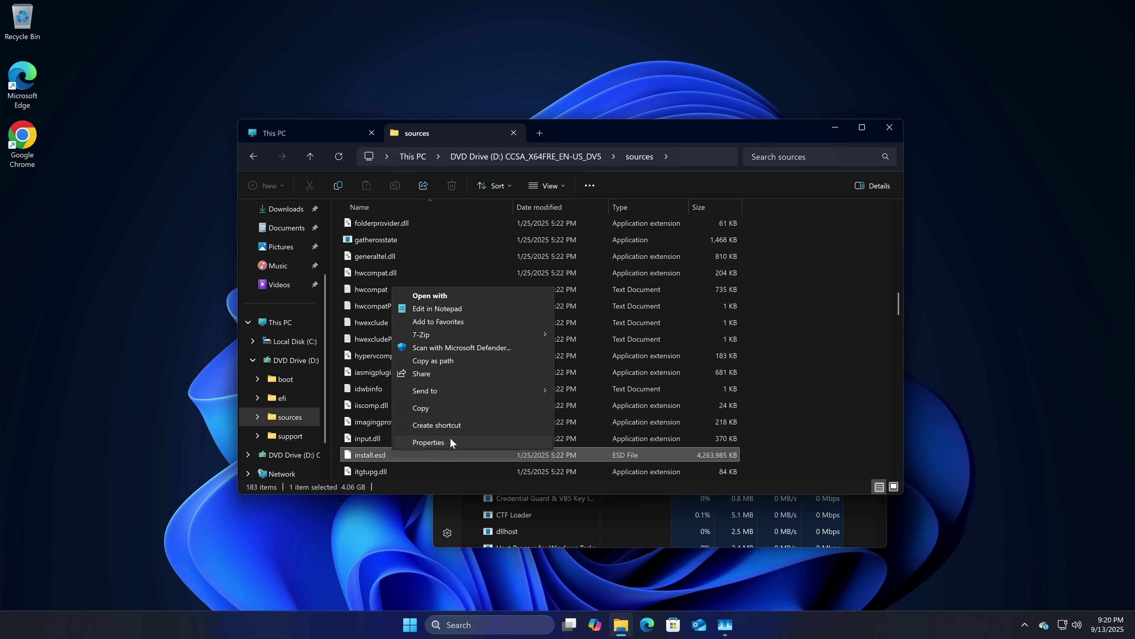
{"action": "mouse_move", "coordinate": [501, 334]}
{"action": "left_click", "coordinate": [597, 335]}
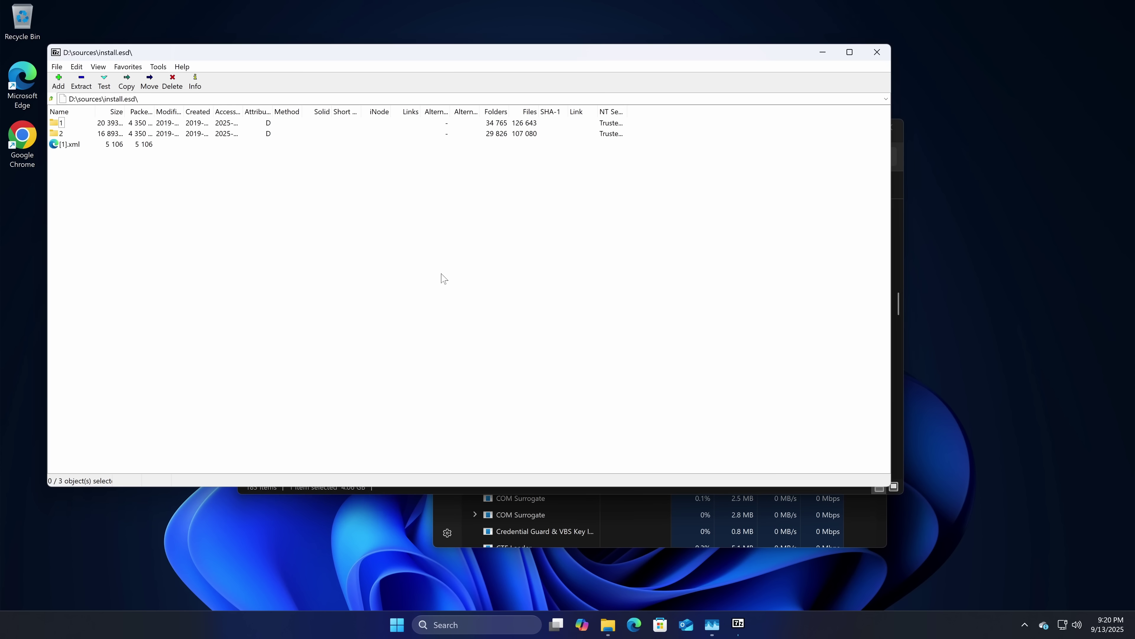
Step: Browse to the 2\Windows folder inside the archive and fit the Name column to its contents
{"action": "left_click_drag", "start_coordinate": [116, 56], "coordinate": [302, 77]}
{"action": "double_click", "coordinate": [249, 155]}
{"action": "double_click", "coordinate": [255, 209]}
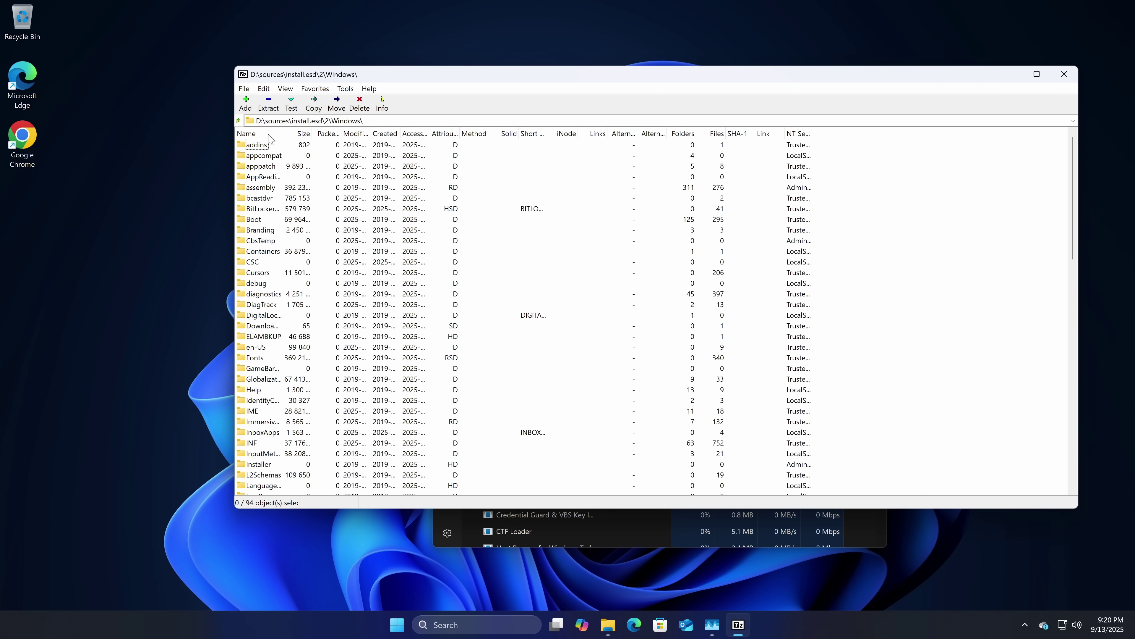
{"action": "double_click", "coordinate": [314, 143]}
Step: Extract the Resources folder from the archive's Windows folder into Downloads
{"action": "scroll", "coordinate": [286, 224], "scroll_direction": "down", "scroll_amount": 19}
{"action": "scroll", "coordinate": [279, 232], "scroll_direction": "up", "scroll_amount": 4}
{"action": "left_click_drag", "start_coordinate": [277, 74], "coordinate": [586, 125]}
{"action": "left_click", "coordinate": [287, 210]}
{"action": "left_click_drag", "start_coordinate": [576, 307], "coordinate": [412, 416]}
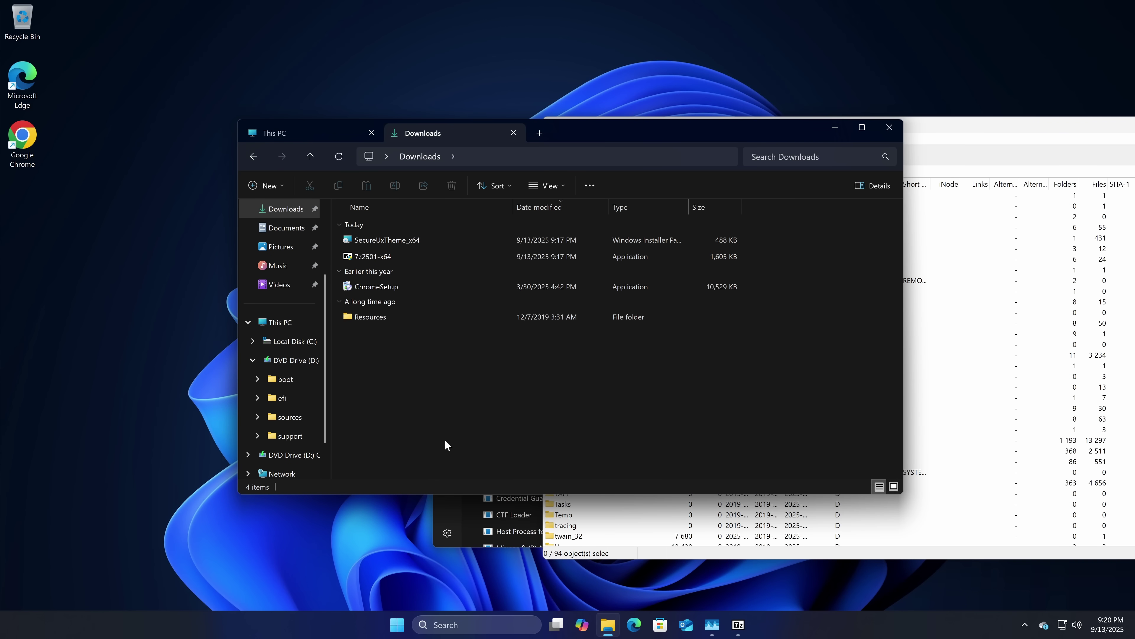
Step: Install SecureUxTheme_x64 from Downloads and restart the system to complete the setup
{"action": "double_click", "coordinate": [532, 240]}
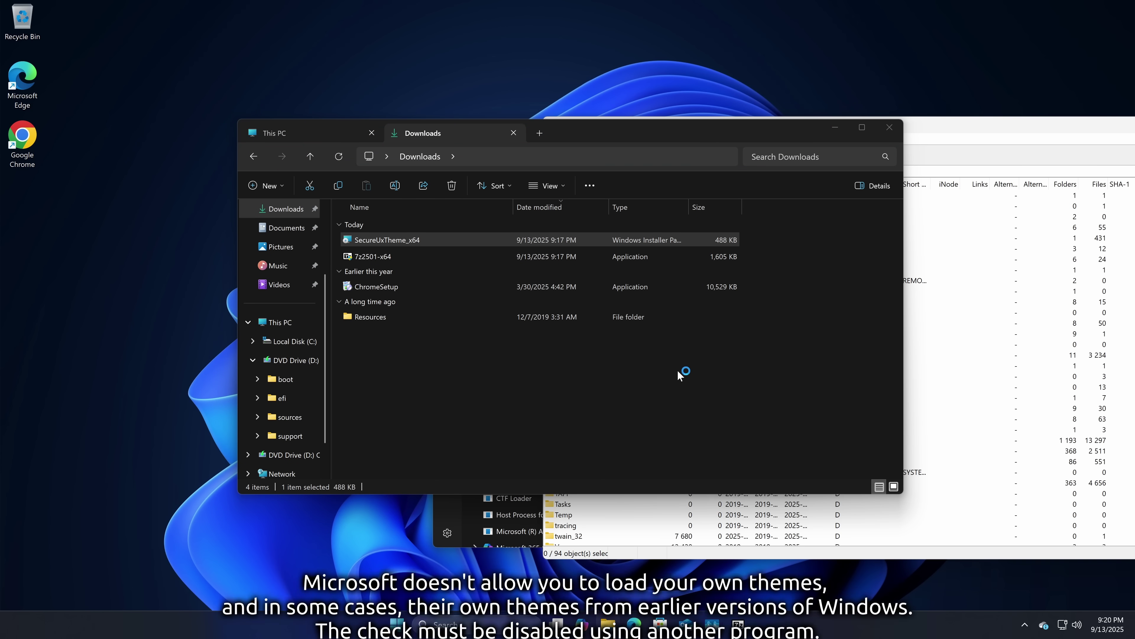
{"action": "left_click", "coordinate": [495, 411]}
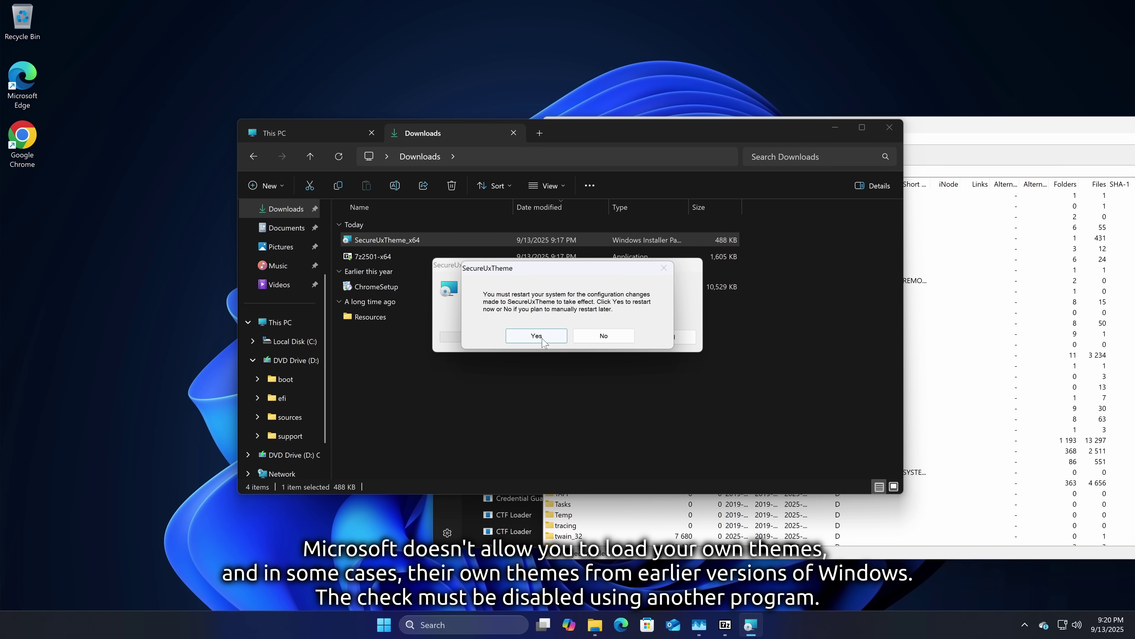
{"action": "left_click", "coordinate": [542, 342]}
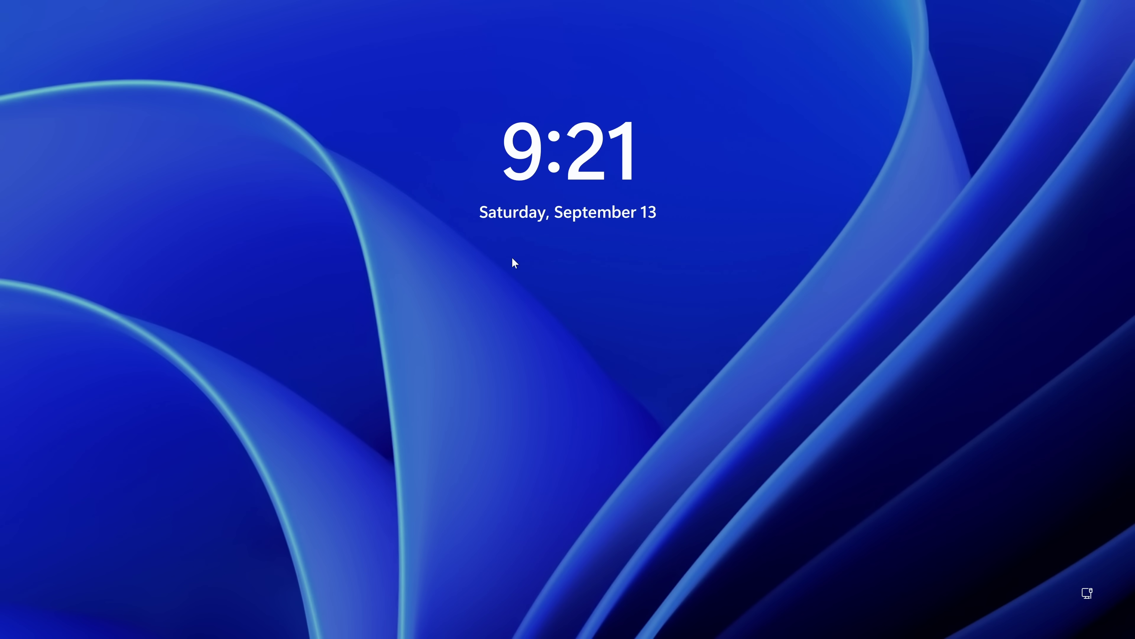
Step: Unlock Windows by entering the account PIN
{"action": "left_click", "coordinate": [512, 259]}
{"action": "type", "text": "••••"}
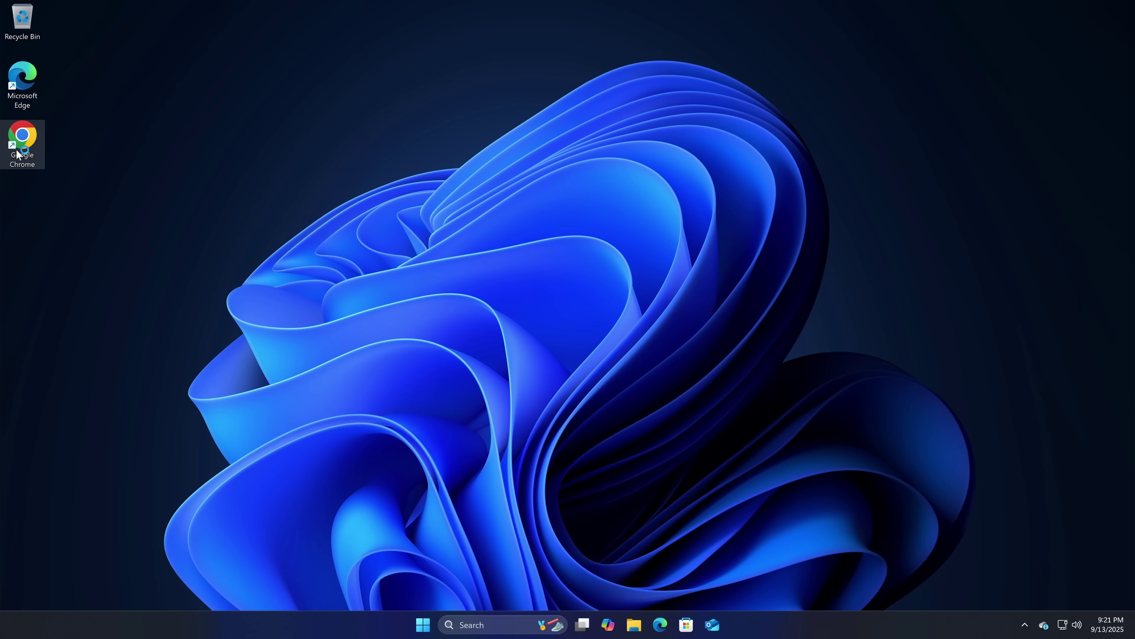
Step: Open the GitHub release page for msstyleEditor V 2.1.1.0 in Google Chrome
{"action": "type", "text": "msstt"}
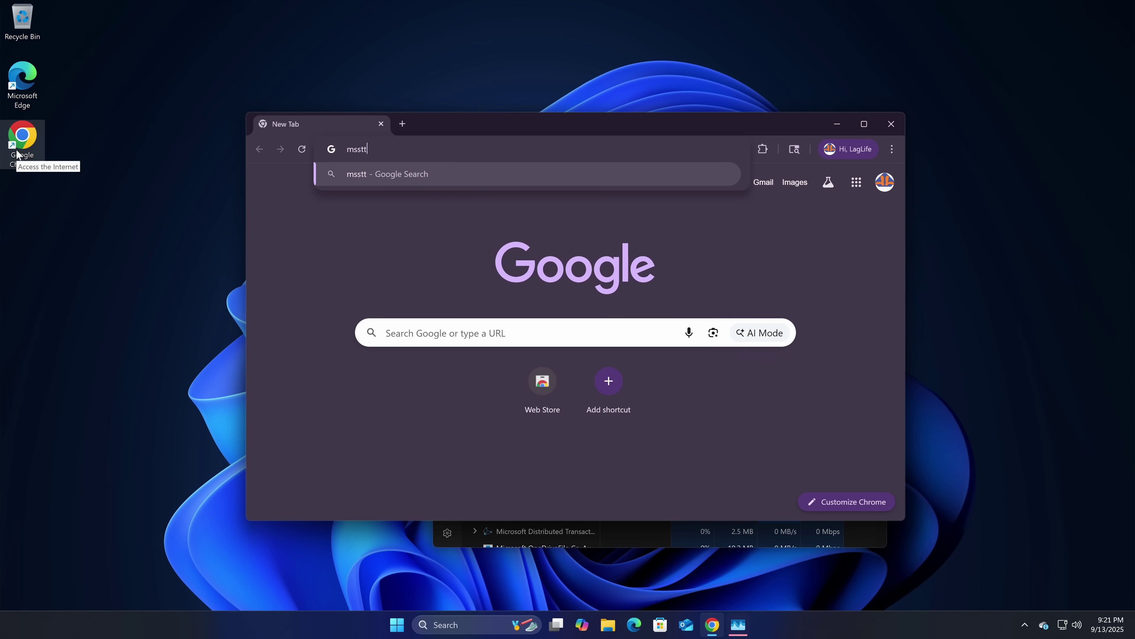
{"action": "type", "text": "yle"}
{"action": "key", "text": "BackSpace"}
{"action": "key", "text": "BackSpace"}
{"action": "key", "text": "BackSpace"}
{"action": "key", "text": "BackSpace"}
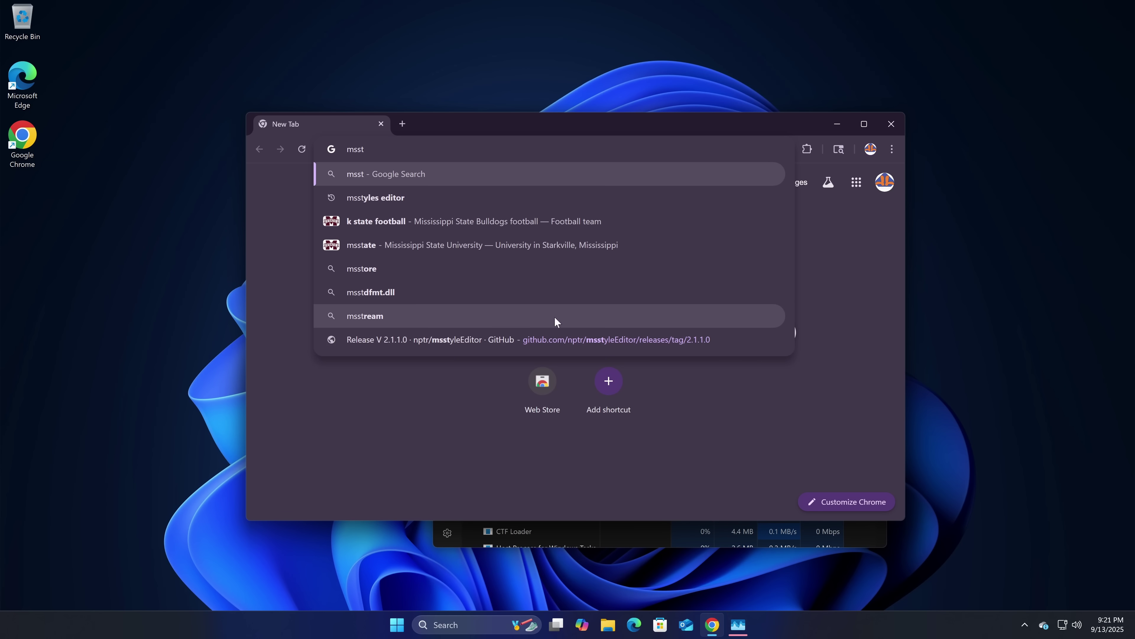
{"action": "left_click", "coordinate": [559, 339]}
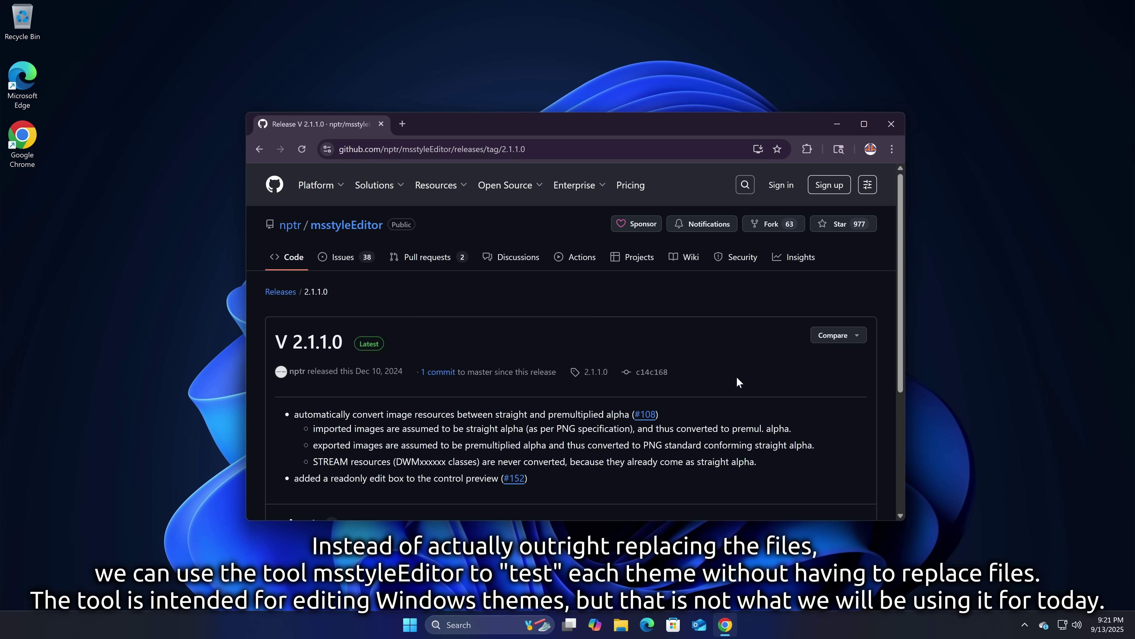
Step: Download msstyleEditor.zip from the release assets and show the file in its folder
{"action": "scroll", "coordinate": [736, 376], "scroll_direction": "down", "scroll_amount": 4}
{"action": "left_click", "coordinate": [353, 359]}
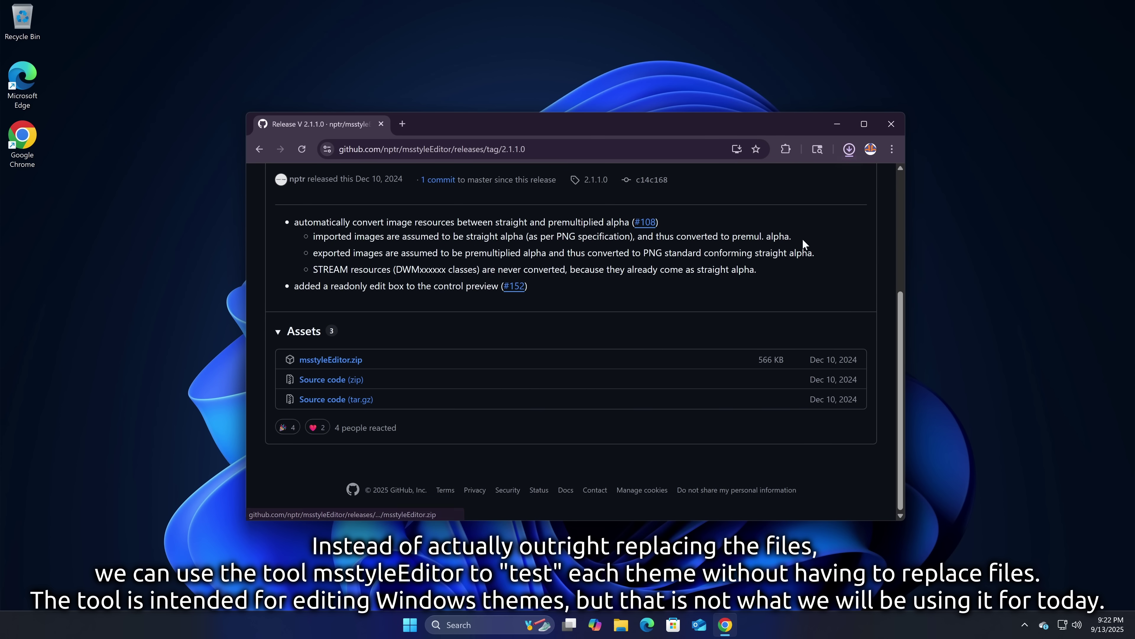
{"action": "left_click", "coordinate": [850, 149]}
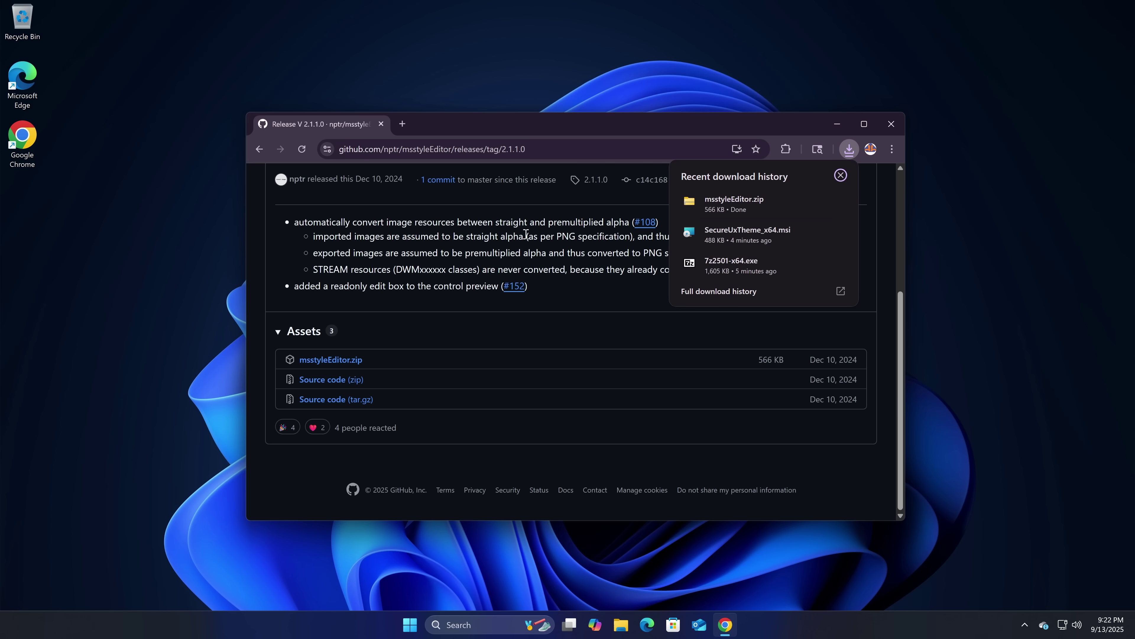
{"action": "left_click", "coordinate": [818, 201]}
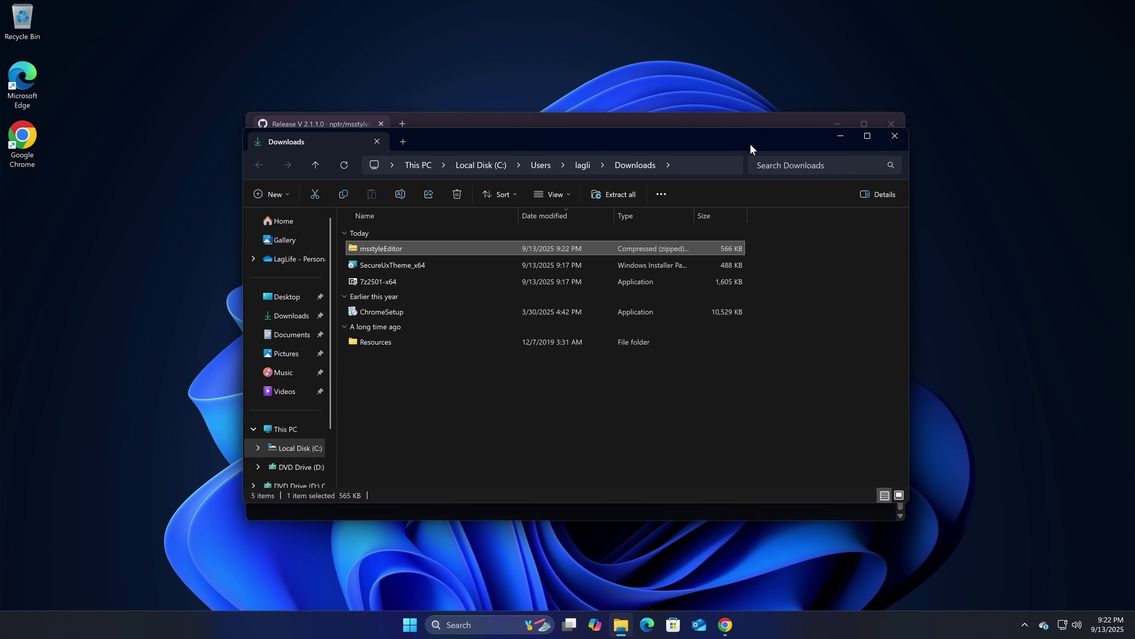
Step: Close Chrome and extract the msstyleEditor archive within the Downloads folder
{"action": "left_click", "coordinate": [891, 117]}
{"action": "right_click", "coordinate": [410, 247]}
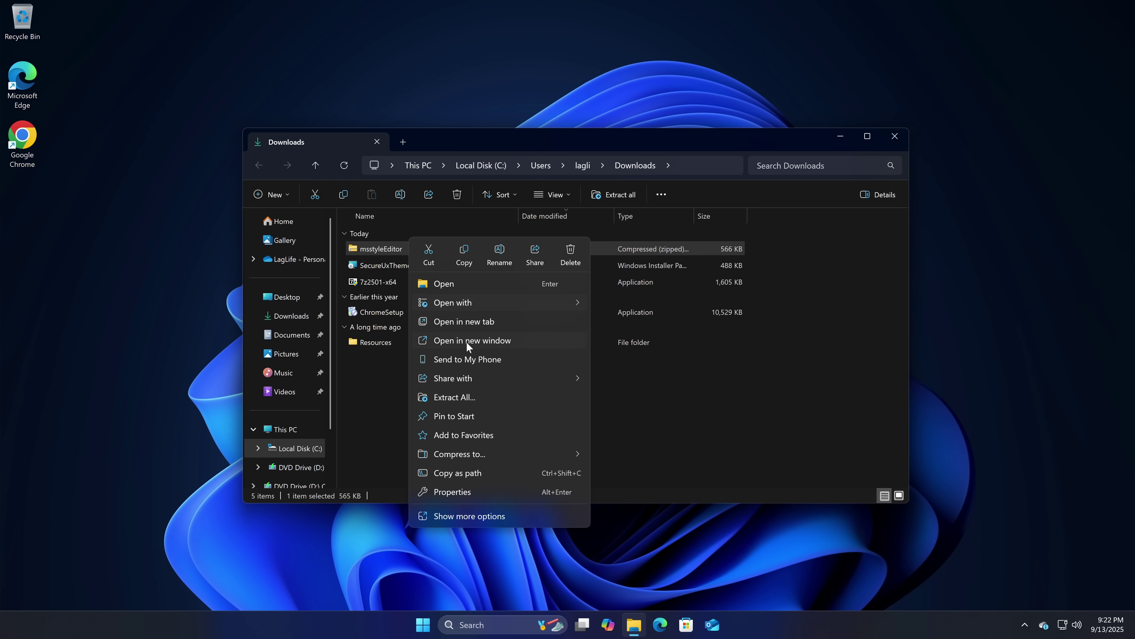
{"action": "left_click", "coordinate": [449, 390]}
{"action": "left_click", "coordinate": [649, 436]}
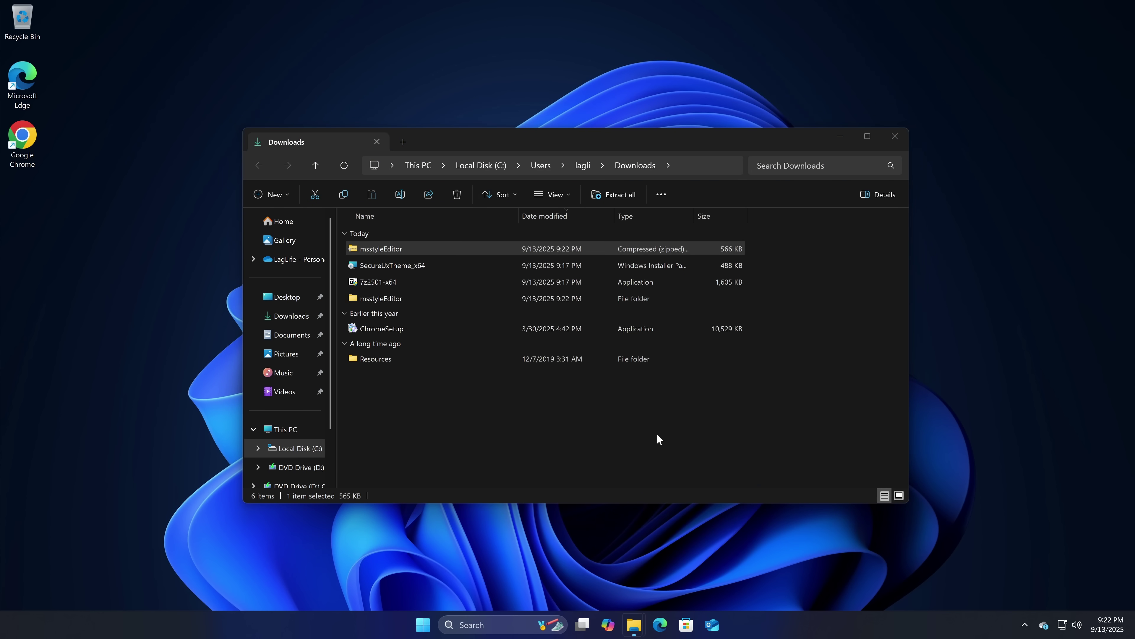
Step: Launch the extracted msstyleEditor, allowing it past SmartScreen and accepting the risk warning, and close its folder window
{"action": "double_click", "coordinate": [423, 267]}
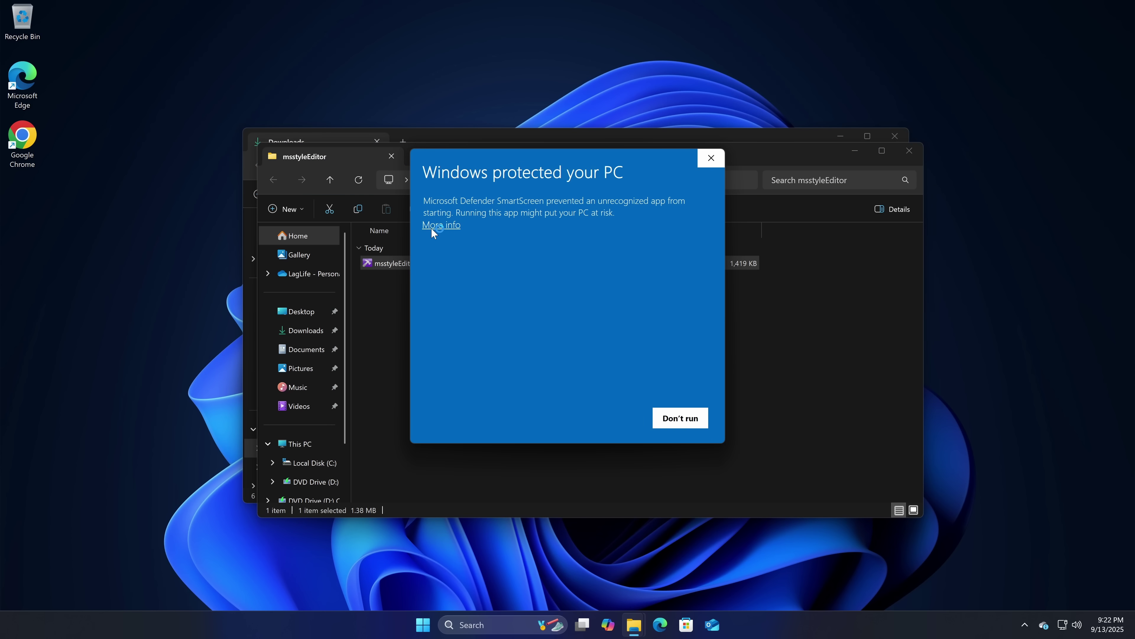
{"action": "left_click", "coordinate": [607, 419]}
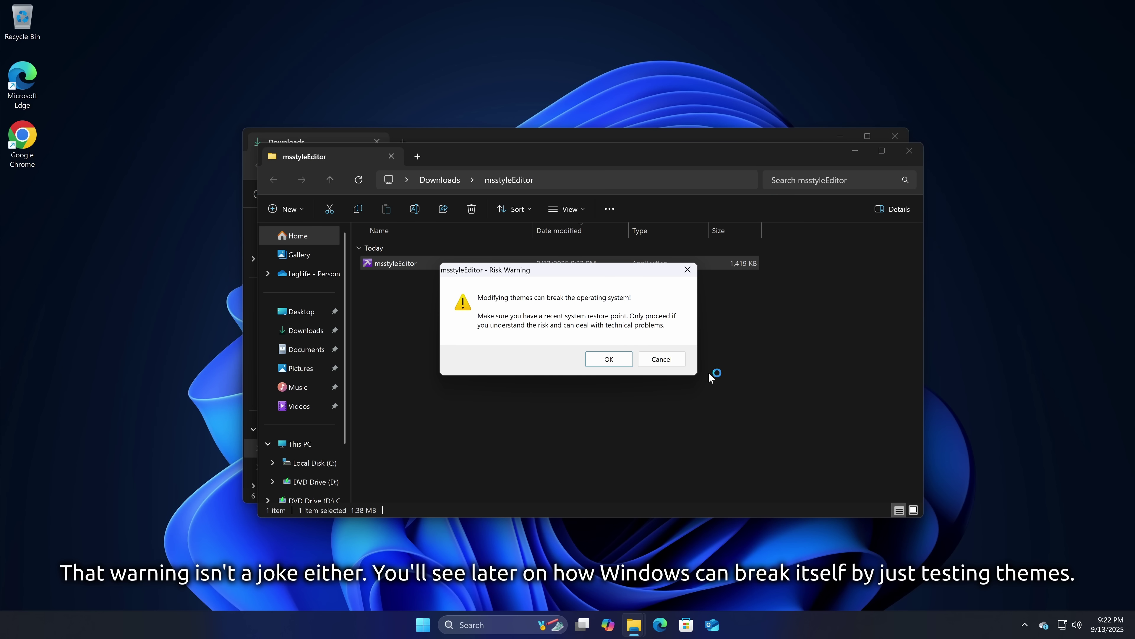
{"action": "left_click", "coordinate": [609, 360]}
{"action": "left_click", "coordinate": [905, 154]}
Step: Open the visual style aero.msstyles from Downloads\Resources\Themes\aero in msstyleEditor
{"action": "left_click_drag", "start_coordinate": [388, 160], "coordinate": [700, 182]}
{"action": "left_click", "coordinate": [470, 207]}
{"action": "left_click", "coordinate": [512, 312]}
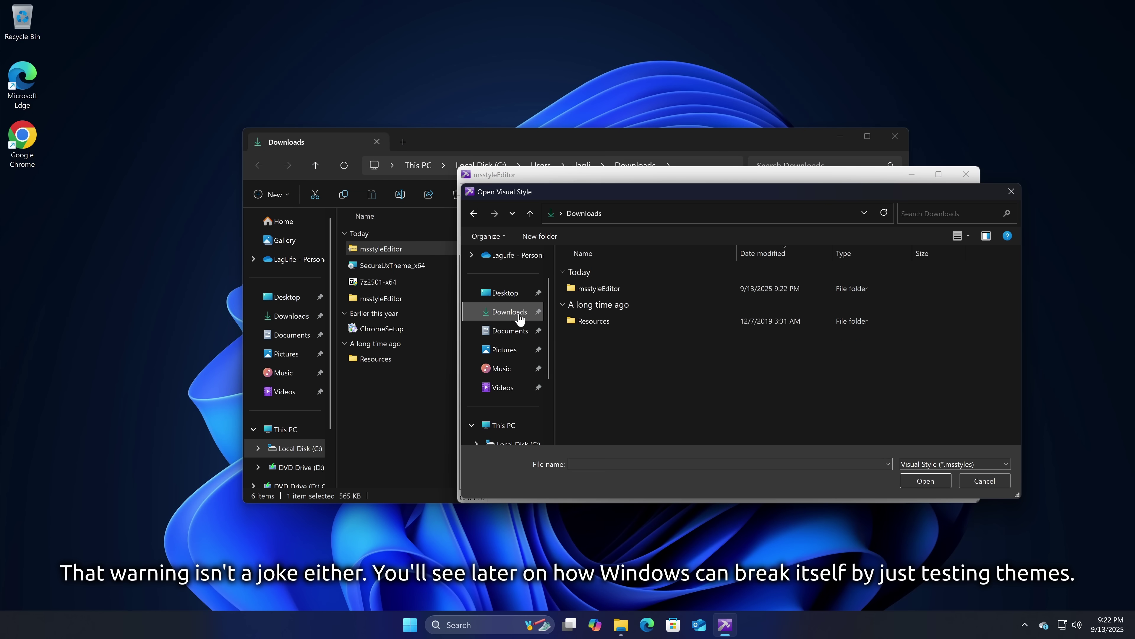
{"action": "double_click", "coordinate": [593, 320]}
{"action": "double_click", "coordinate": [599, 289]}
{"action": "double_click", "coordinate": [604, 288]}
{"action": "left_click", "coordinate": [604, 288]}
{"action": "left_click", "coordinate": [925, 480]}
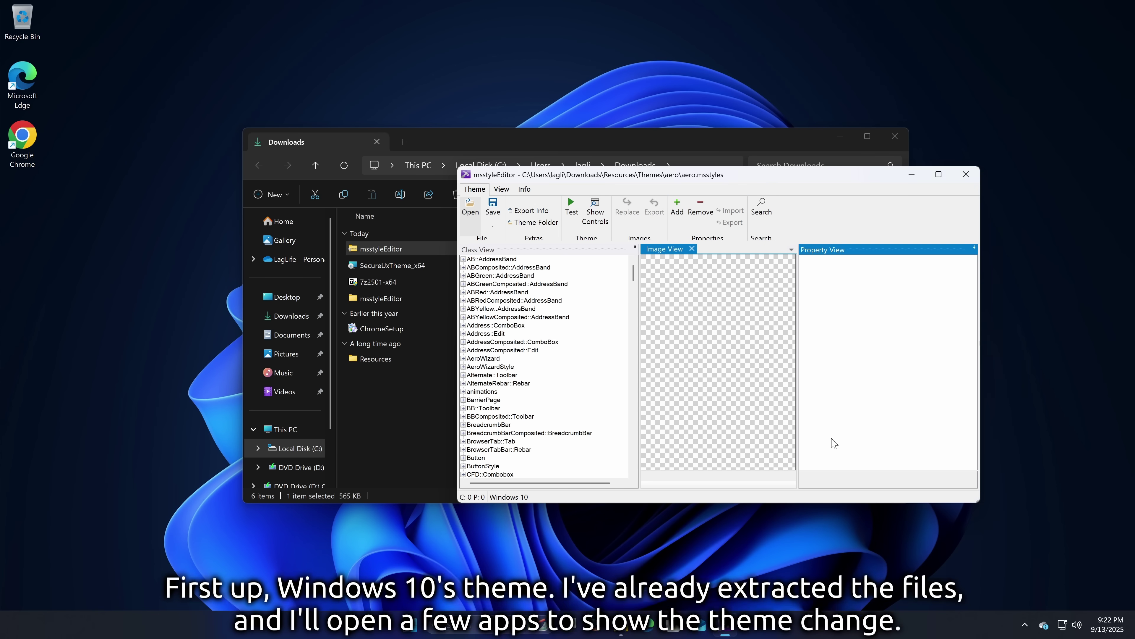
Step: Show the Control Preview window and place it near the desktop's upper-left corner
{"action": "left_click", "coordinate": [589, 208]}
{"action": "left_click_drag", "start_coordinate": [274, 86], "coordinate": [243, 60]}
Step: Open Task Manager in the desktop's upper-right area and move the msstyleEditor window down below it
{"action": "right_click", "coordinate": [928, 625]}
{"action": "left_click", "coordinate": [911, 577]}
{"action": "left_click_drag", "start_coordinate": [539, 220], "coordinate": [724, 64]}
{"action": "double_click", "coordinate": [724, 64]}
{"action": "double_click", "coordinate": [781, 15]}
{"action": "left_click_drag", "start_coordinate": [591, 172], "coordinate": [539, 257]}
{"action": "right_click", "coordinate": [522, 81]}
{"action": "left_click", "coordinate": [554, 199]}
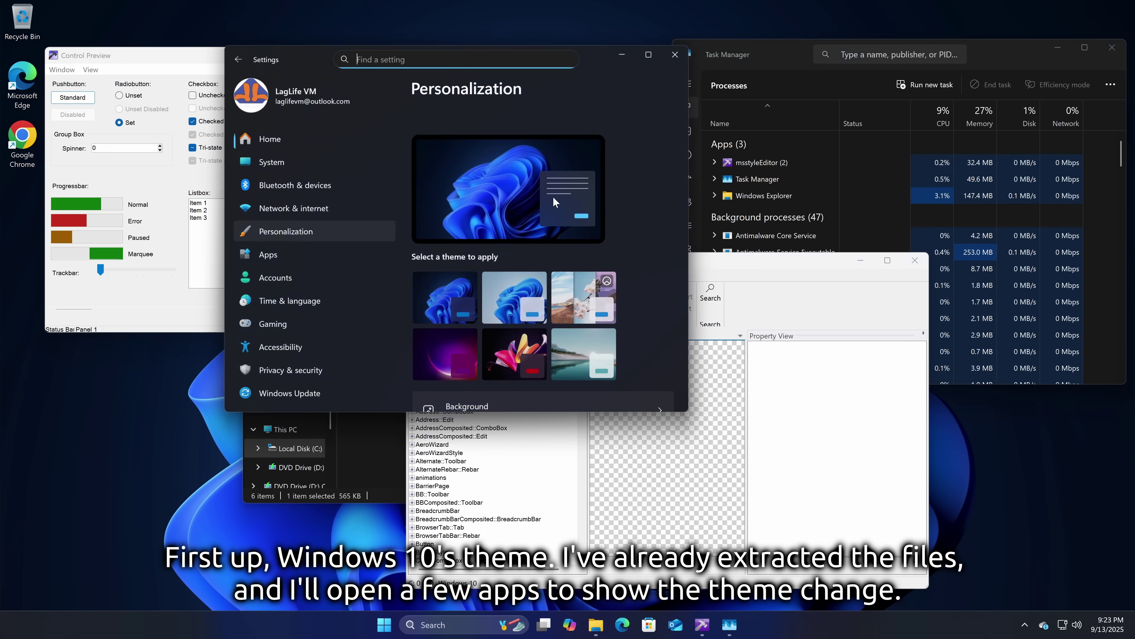
{"action": "left_click_drag", "start_coordinate": [297, 79], "coordinate": [280, 139]}
{"action": "left_click", "coordinate": [656, 132]}
Step: Show This PC in File Explorer and move its window to the desktop's lower-left area
{"action": "left_click", "coordinate": [620, 148]}
{"action": "left_click", "coordinate": [252, 298]}
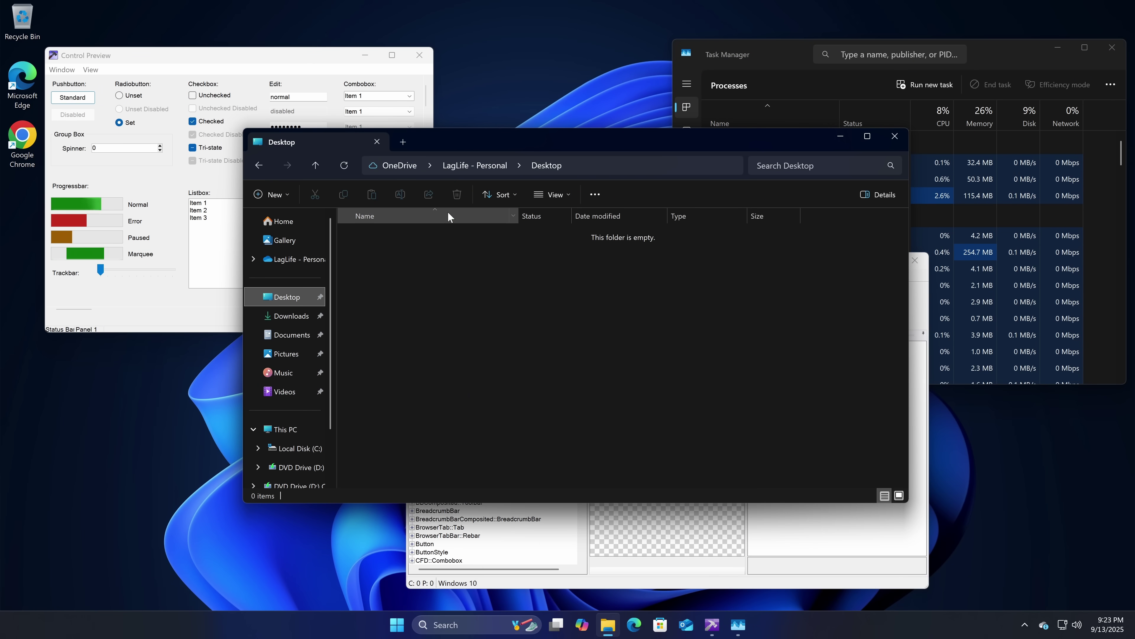
{"action": "left_click", "coordinate": [279, 427]}
{"action": "left_click_drag", "start_coordinate": [472, 144], "coordinate": [199, 396]}
Step: Test the aero.msstyles theme, agreeing to apply it anyway, and move the Control Preview window toward the desktop's middle
{"action": "left_click", "coordinate": [519, 291]}
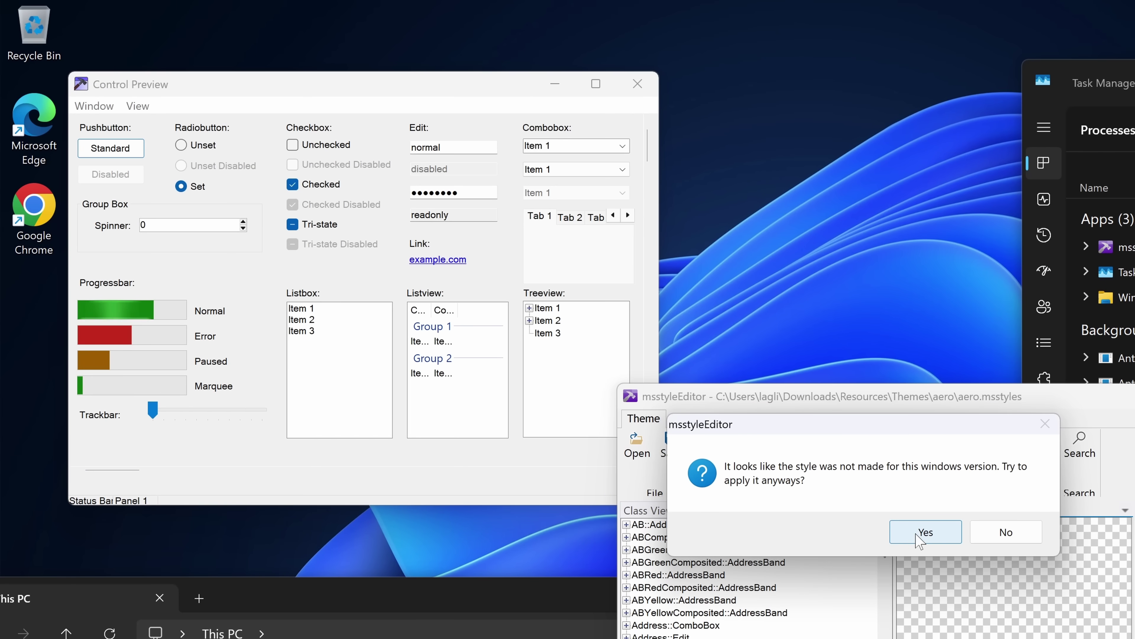
{"action": "left_click", "coordinate": [669, 385]}
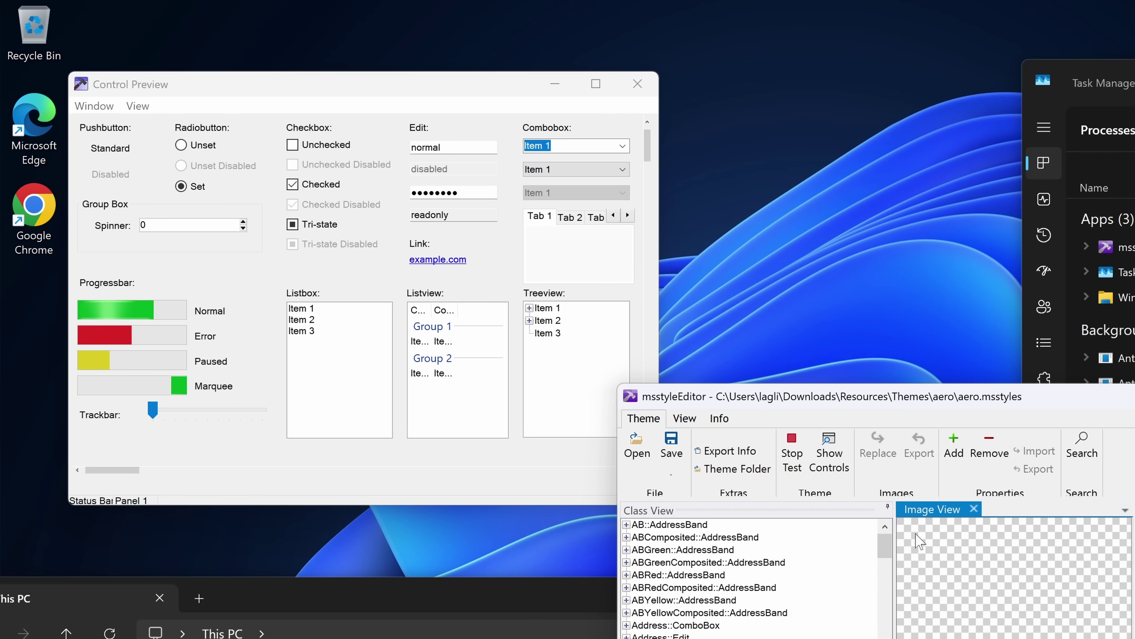
{"action": "left_click_drag", "start_coordinate": [313, 87], "coordinate": [591, 114]}
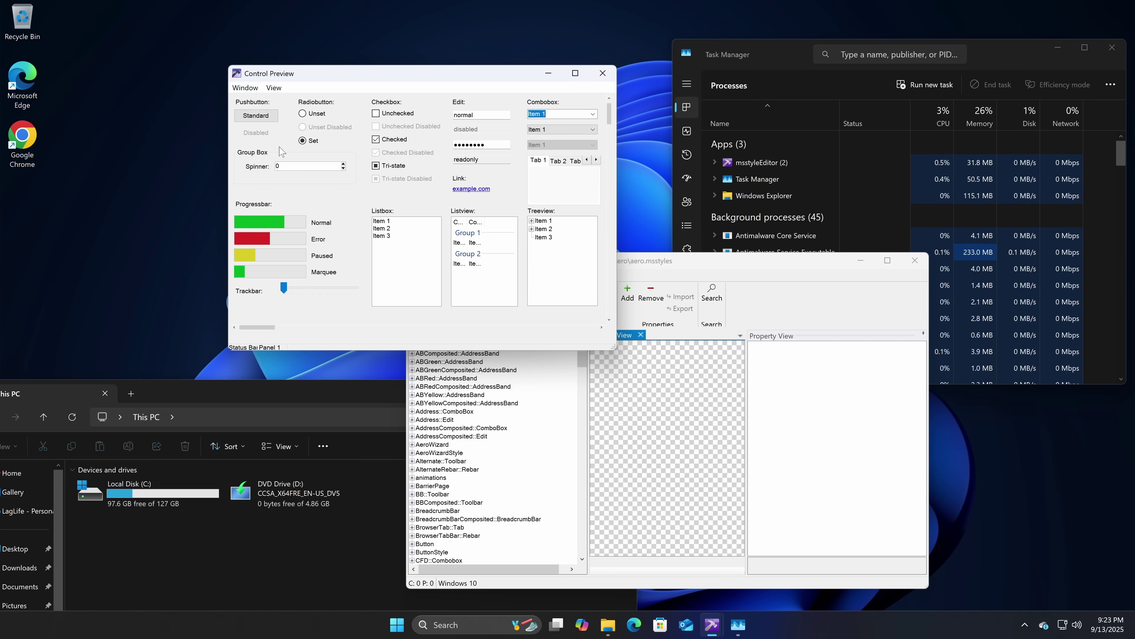
Step: Look at the Control Preview window's Window and View menus, open its Color dialog and cancel it
{"action": "left_click", "coordinate": [246, 88]}
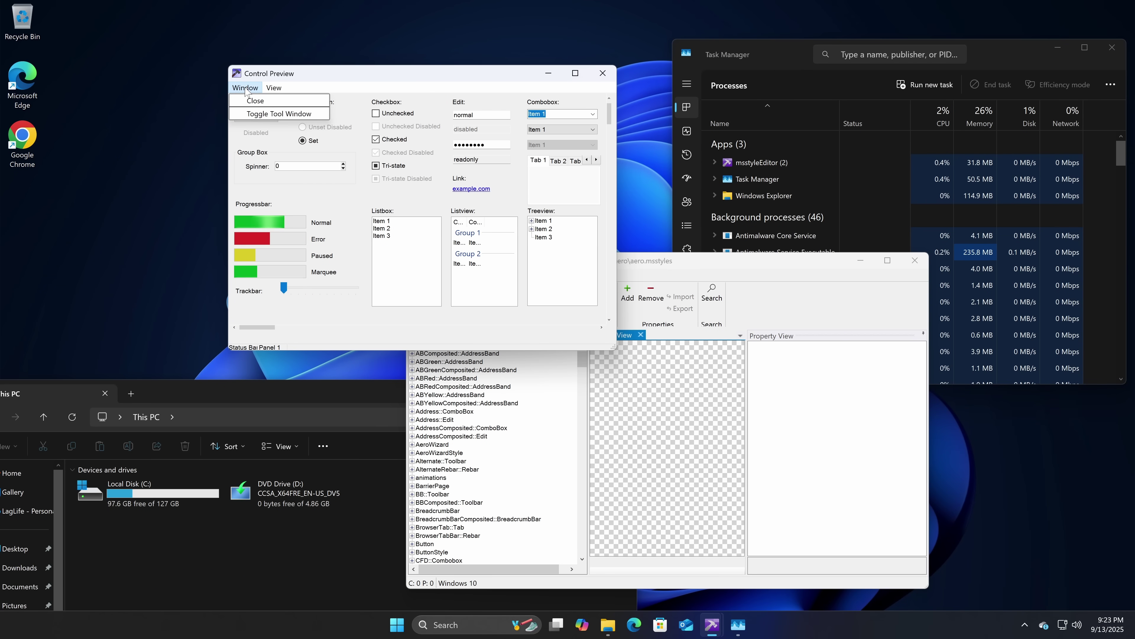
{"action": "left_click", "coordinate": [283, 88]}
{"action": "left_click", "coordinate": [285, 88]}
{"action": "left_click", "coordinate": [285, 88]}
{"action": "left_click", "coordinate": [285, 88]}
{"action": "left_click", "coordinate": [287, 108]}
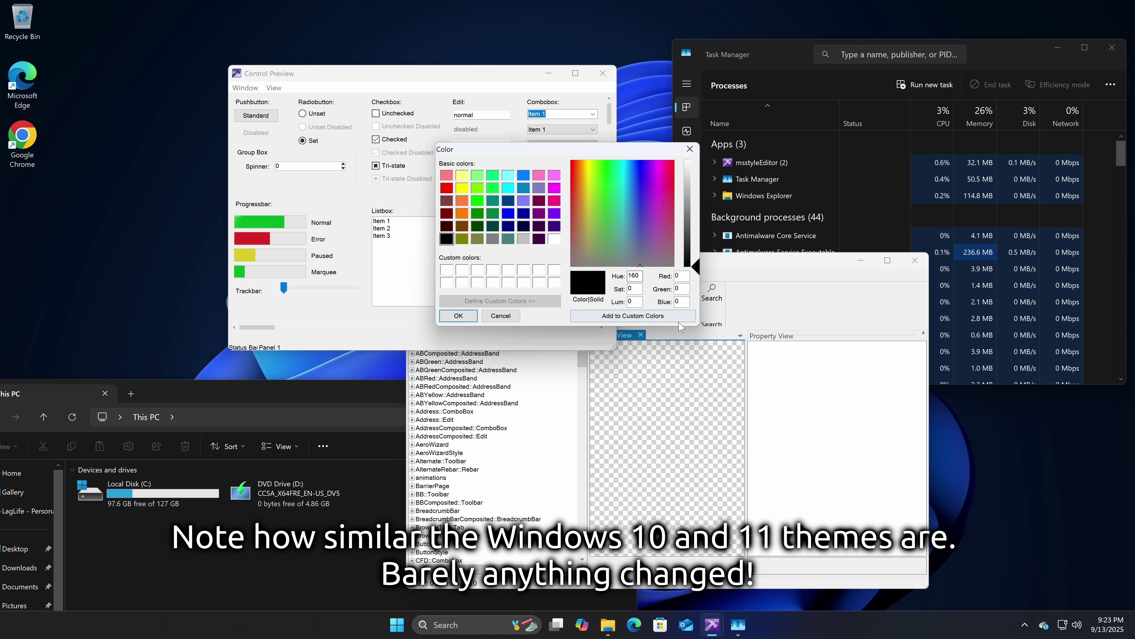
{"action": "left_click", "coordinate": [502, 316]}
Step: Toggle the Control Preview window to a tool window and back to a normal one
{"action": "left_click", "coordinate": [279, 89]}
{"action": "left_click", "coordinate": [277, 88]}
{"action": "left_click", "coordinate": [253, 88]}
{"action": "left_click", "coordinate": [260, 114]}
{"action": "left_click", "coordinate": [250, 88]}
{"action": "left_click", "coordinate": [264, 113]}
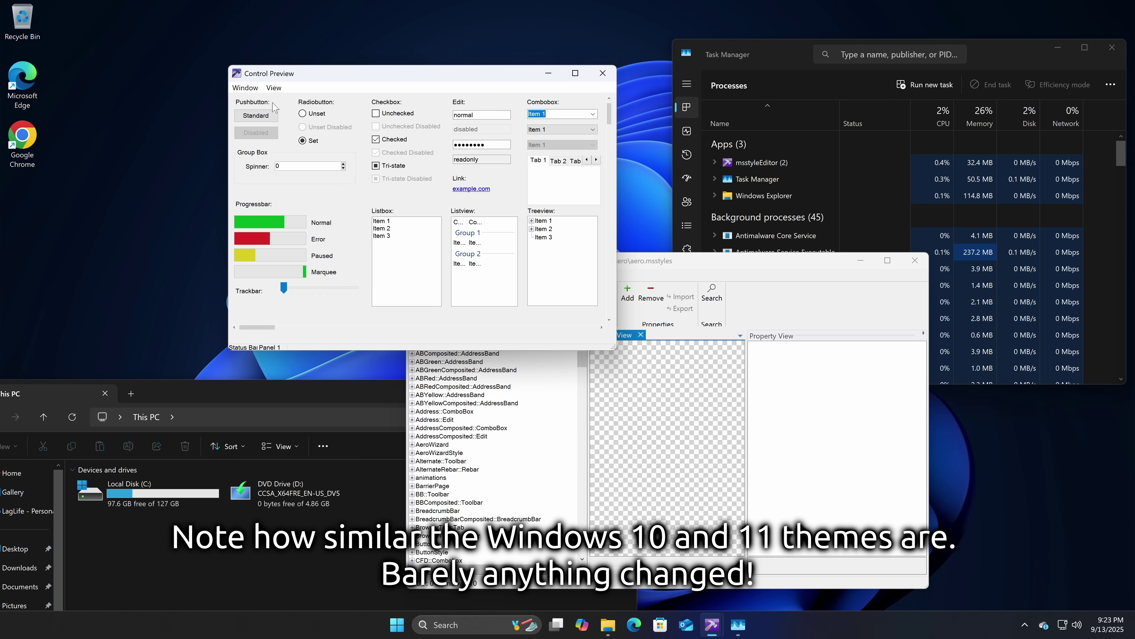
Step: Move the Task Manager window toward the desktop's middle and look through its process list
{"action": "left_click_drag", "start_coordinate": [773, 67], "coordinate": [688, 99]}
{"action": "scroll", "coordinate": [704, 267], "scroll_direction": "down", "scroll_amount": 12}
{"action": "scroll", "coordinate": [705, 265], "scroll_direction": "up", "scroll_amount": 12}
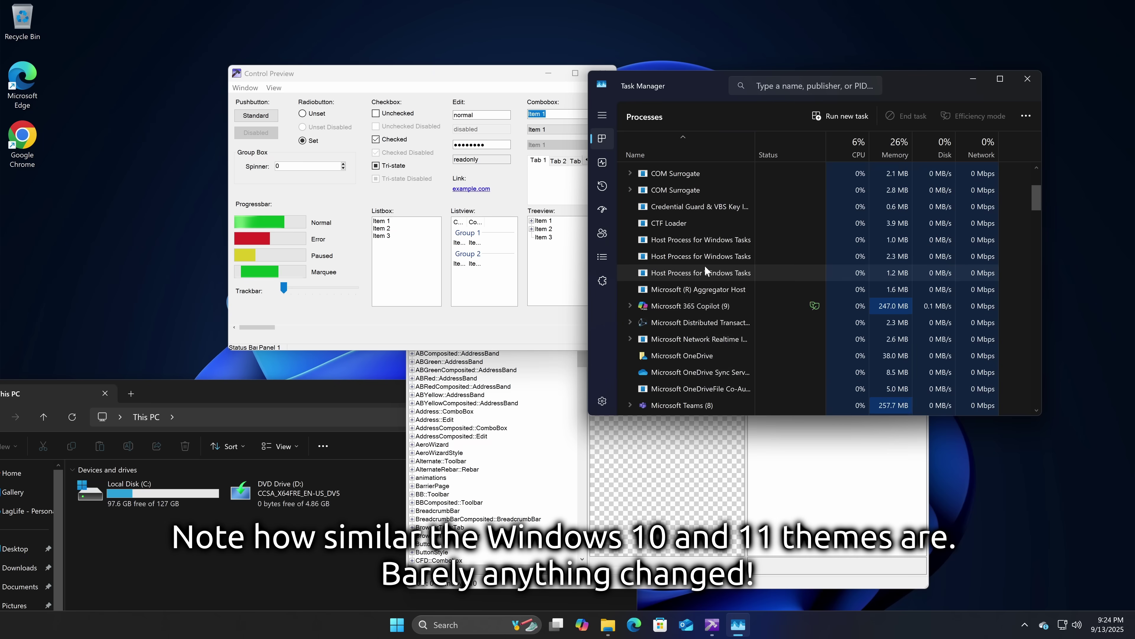
Step: Move the This PC window to the desktop's middle, inspect Local Disk (C:)'s properties and contents, and close the window
{"action": "left_click_drag", "start_coordinate": [328, 378], "coordinate": [574, 115]}
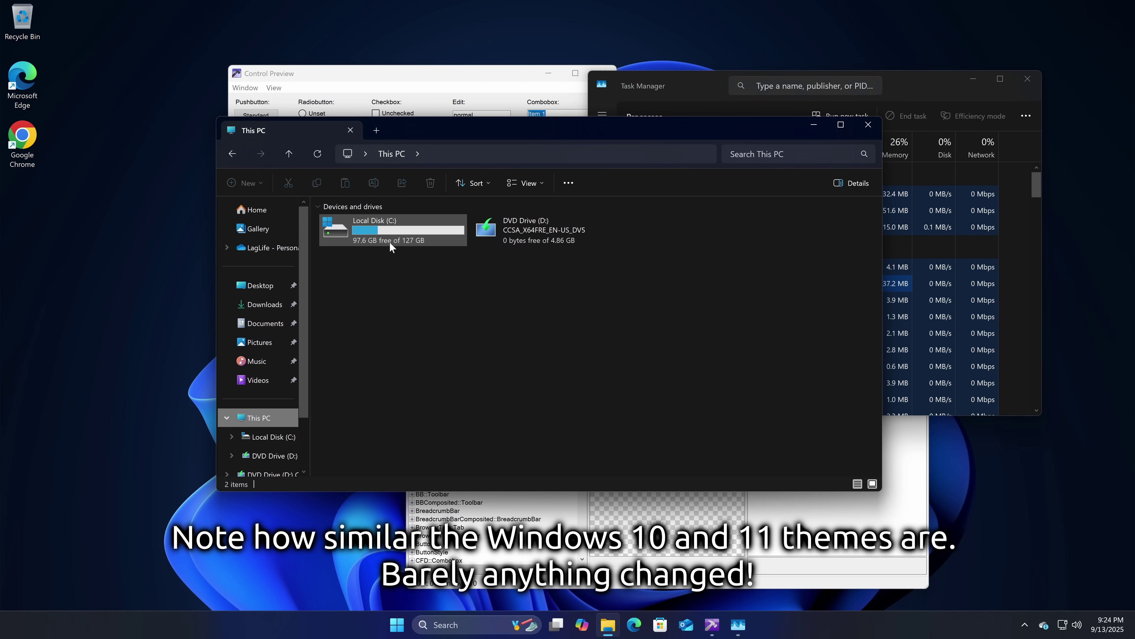
{"action": "right_click", "coordinate": [390, 242]}
{"action": "left_click", "coordinate": [433, 422]}
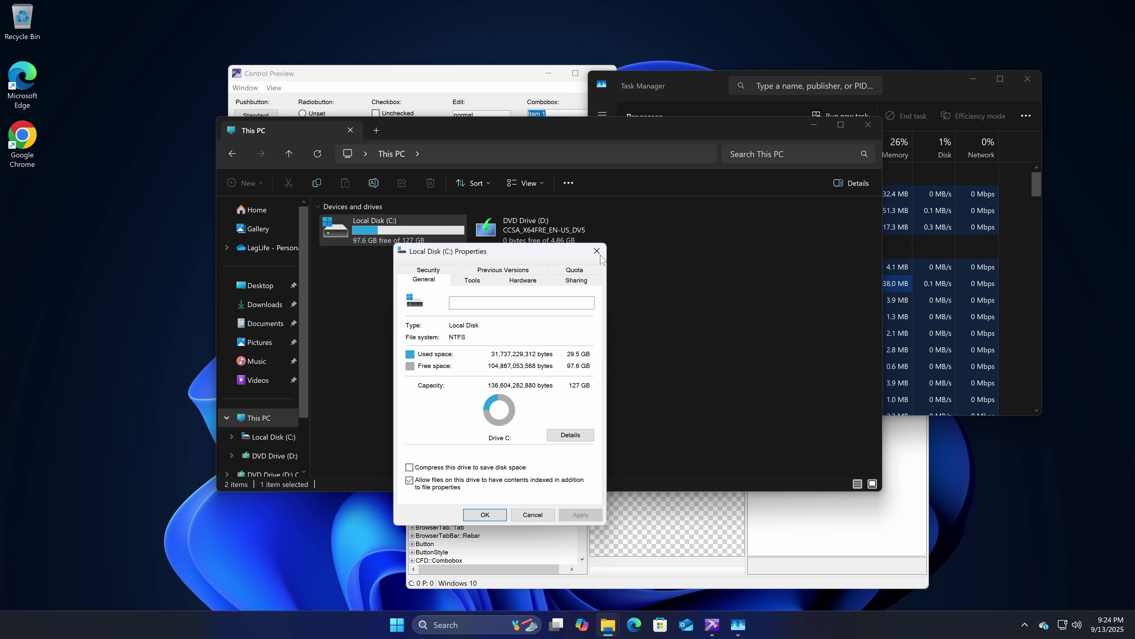
{"action": "key", "text": "Escape"}
{"action": "double_click", "coordinate": [449, 241]}
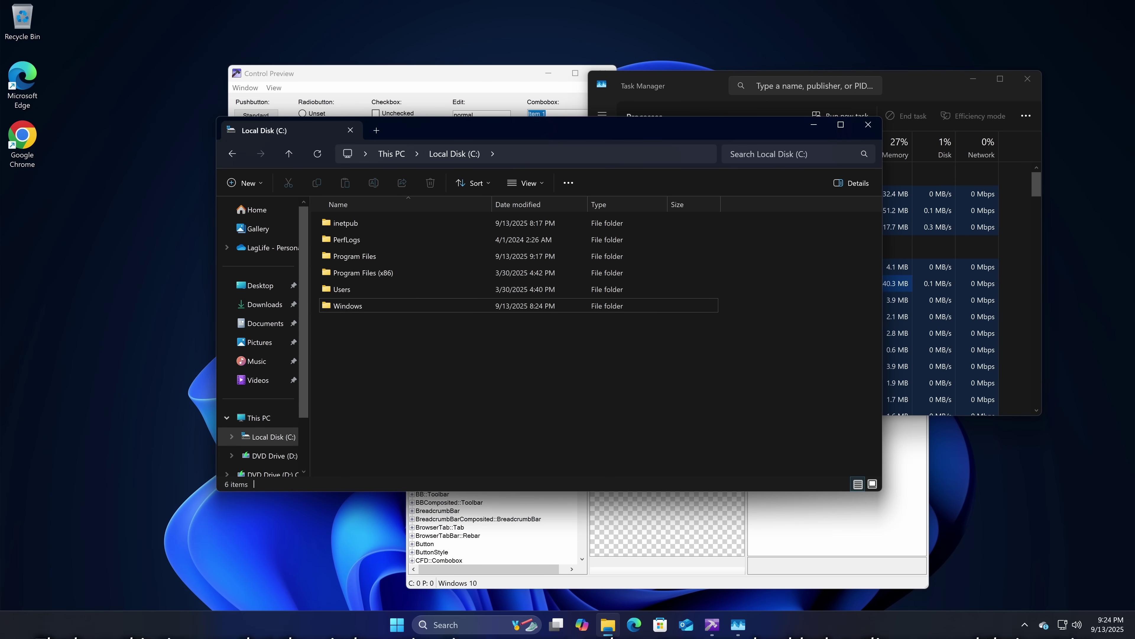
{"action": "left_click", "coordinate": [869, 125]}
Step: Open a new File Explorer window, try to show This PC and its context menu, and close the window
{"action": "left_click", "coordinate": [608, 626]}
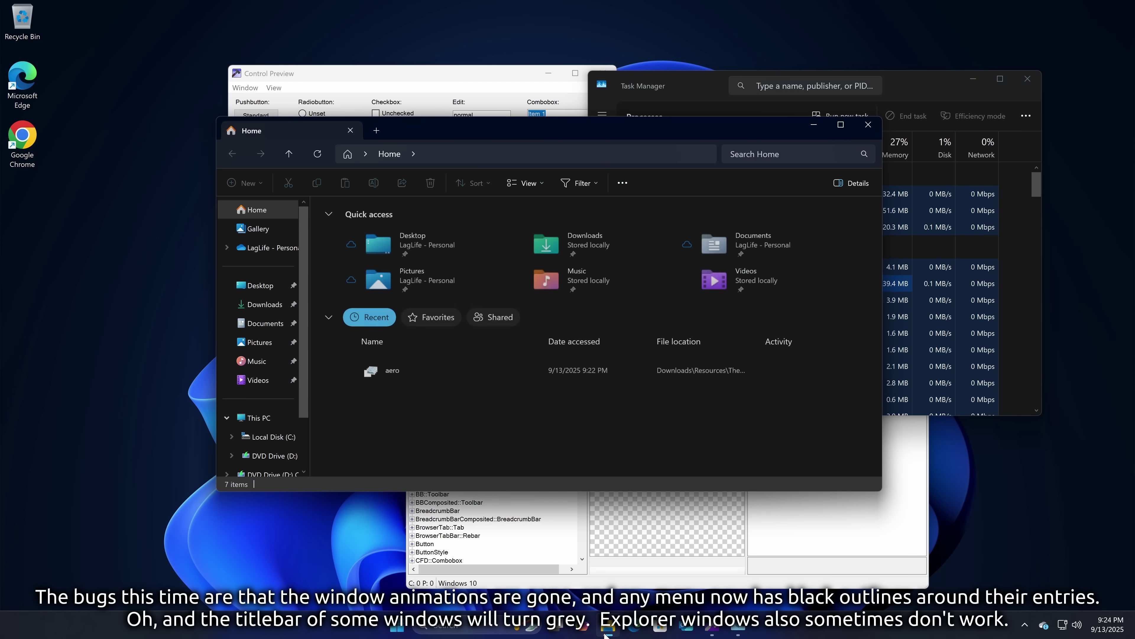
{"action": "left_click", "coordinate": [284, 423]}
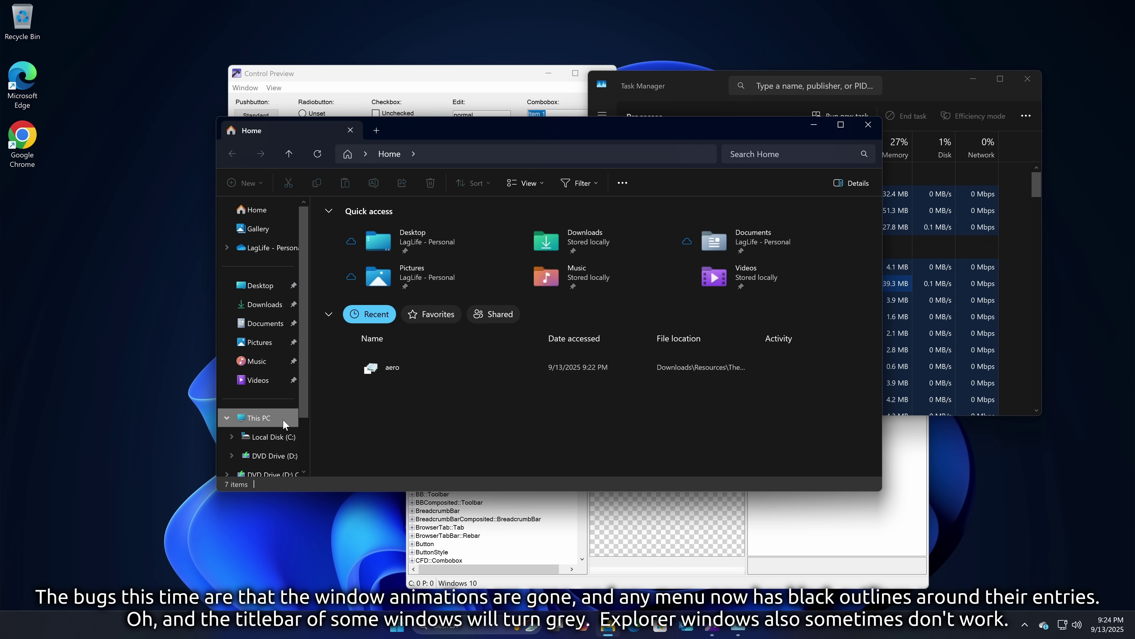
{"action": "right_click", "coordinate": [263, 425]}
{"action": "left_click", "coordinate": [602, 444]}
{"action": "left_click", "coordinate": [866, 126]}
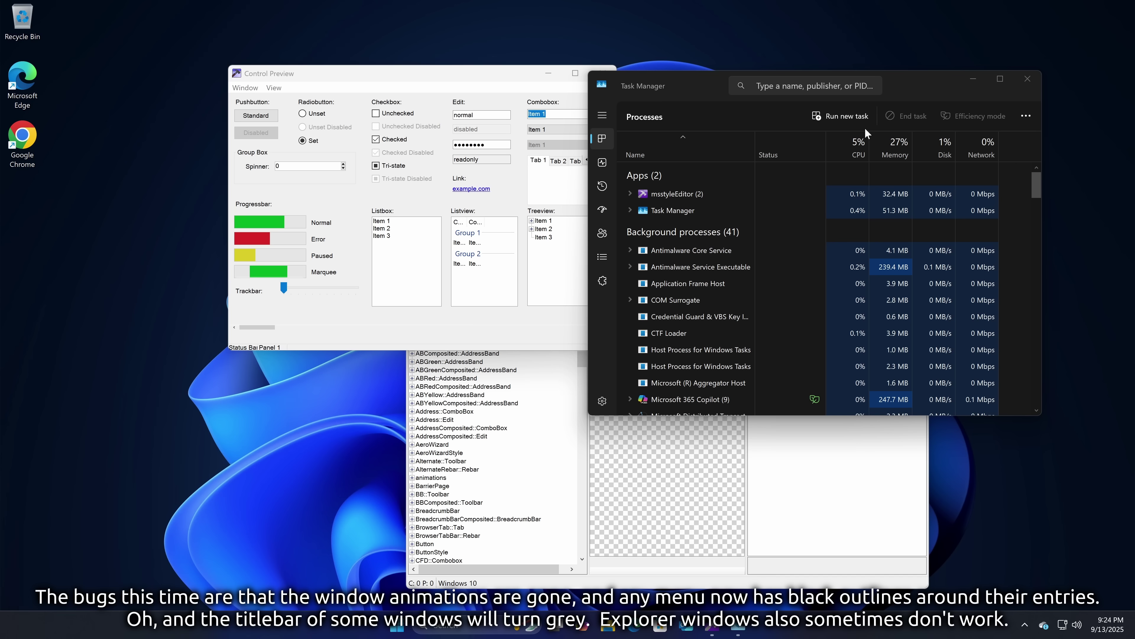
Step: Open Control Panel, try to switch its window to This PC, and close it
{"action": "key", "text": "Return"}
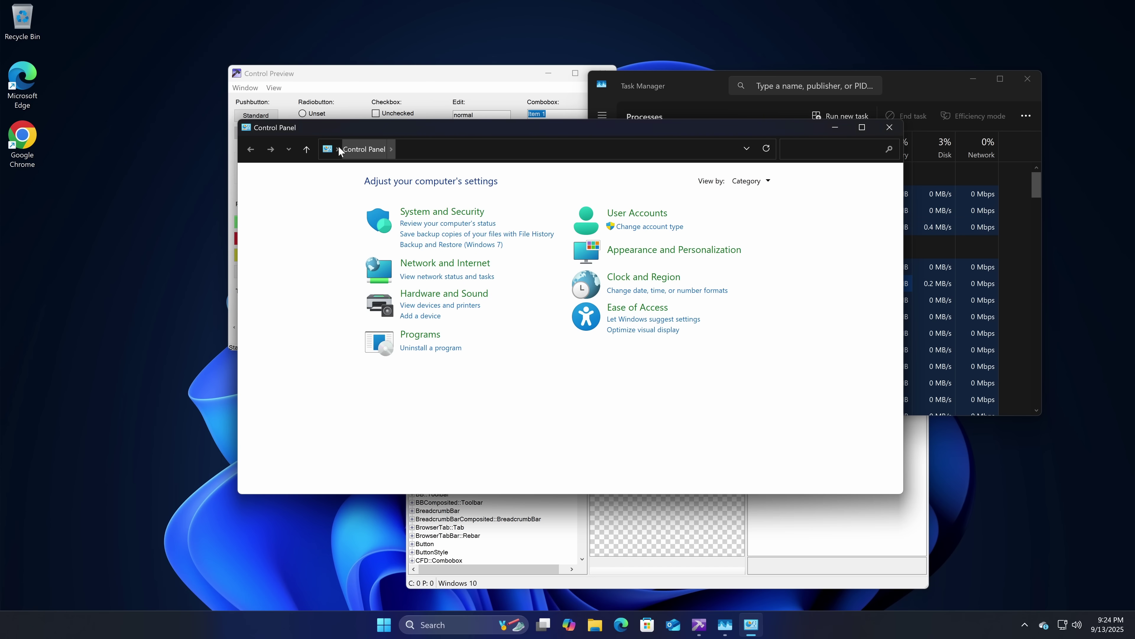
{"action": "left_click", "coordinate": [338, 150]}
{"action": "left_click_drag", "start_coordinate": [376, 132], "coordinate": [262, 205]}
{"action": "left_click", "coordinate": [226, 294]}
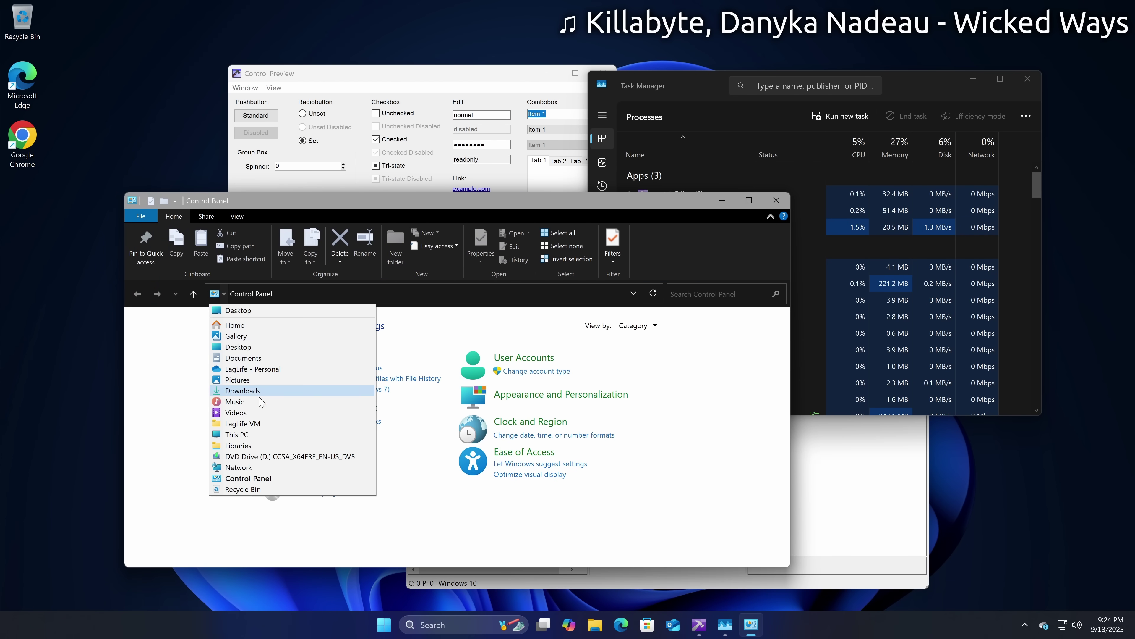
{"action": "left_click", "coordinate": [252, 435]}
{"action": "left_click_drag", "start_coordinate": [235, 203], "coordinate": [260, 161]}
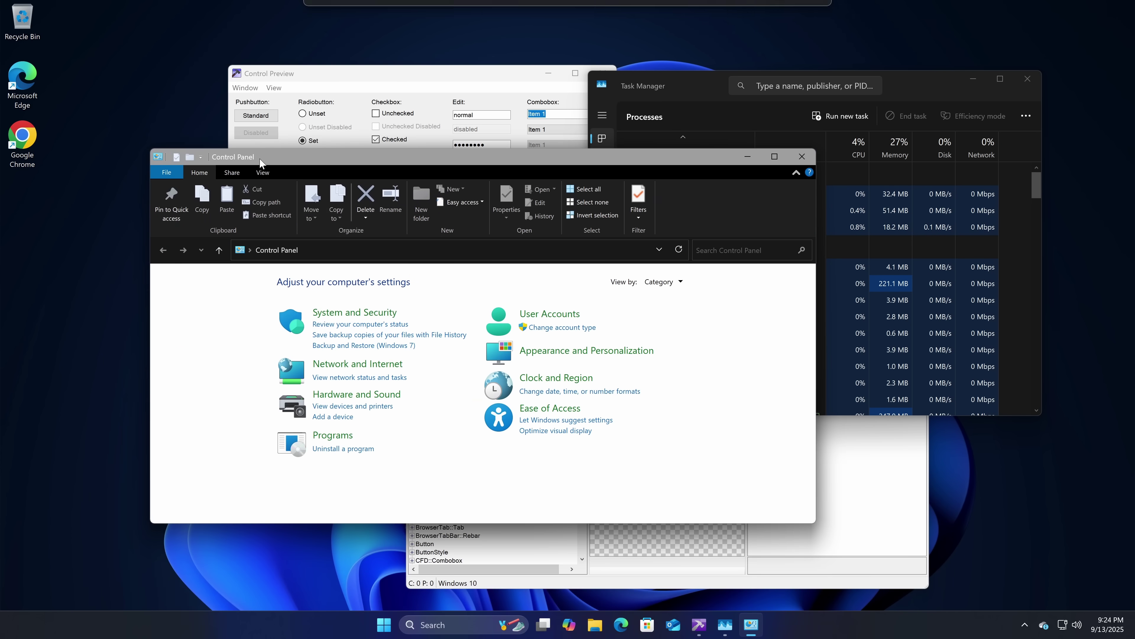
{"action": "left_click", "coordinate": [802, 156]}
Step: Open Settings and look at its Apps, Accounts and Home pages
{"action": "left_click", "coordinate": [396, 625]}
{"action": "left_click", "coordinate": [710, 287]}
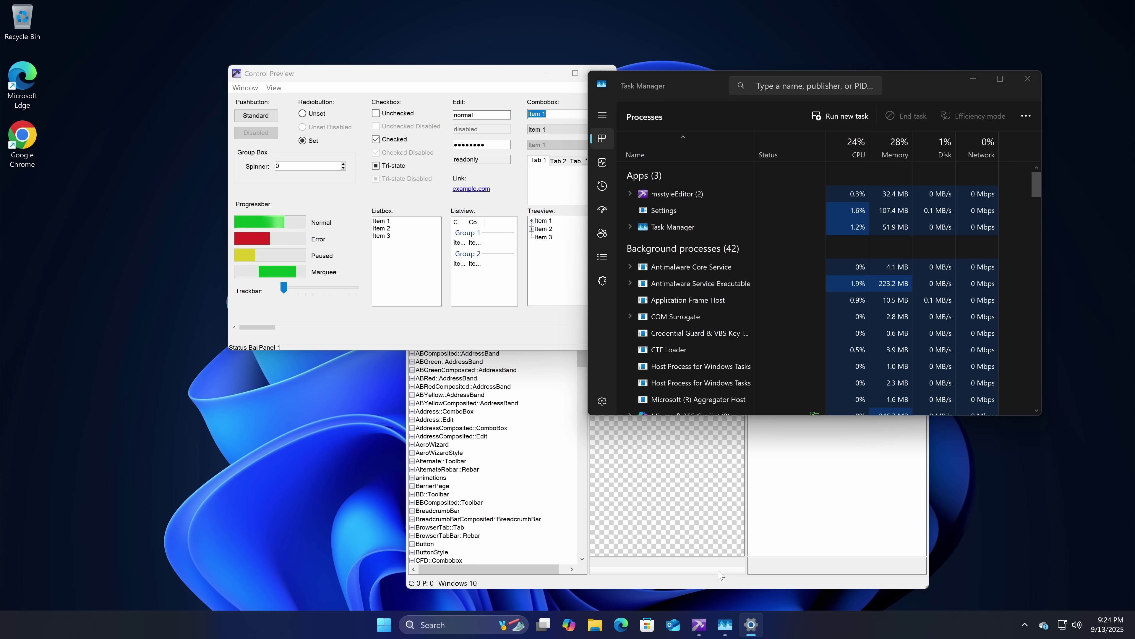
{"action": "left_click", "coordinate": [754, 627]}
{"action": "left_click", "coordinate": [257, 336]}
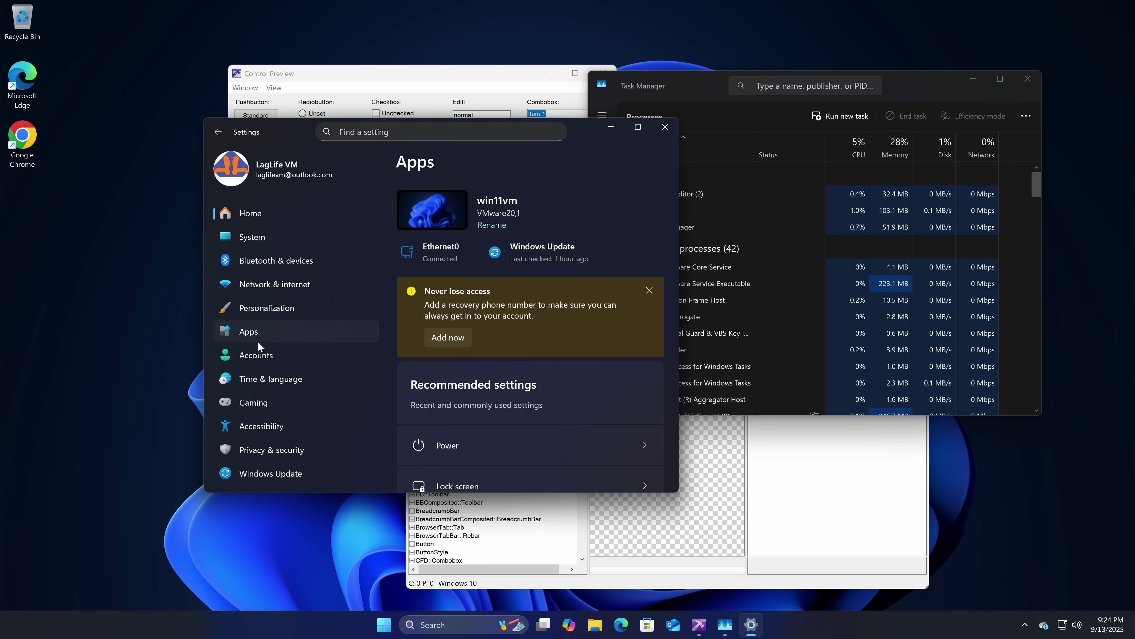
{"action": "left_click", "coordinate": [260, 354]}
{"action": "left_click", "coordinate": [290, 211]}
{"action": "scroll", "coordinate": [452, 343], "scroll_direction": "down", "scroll_amount": 10}
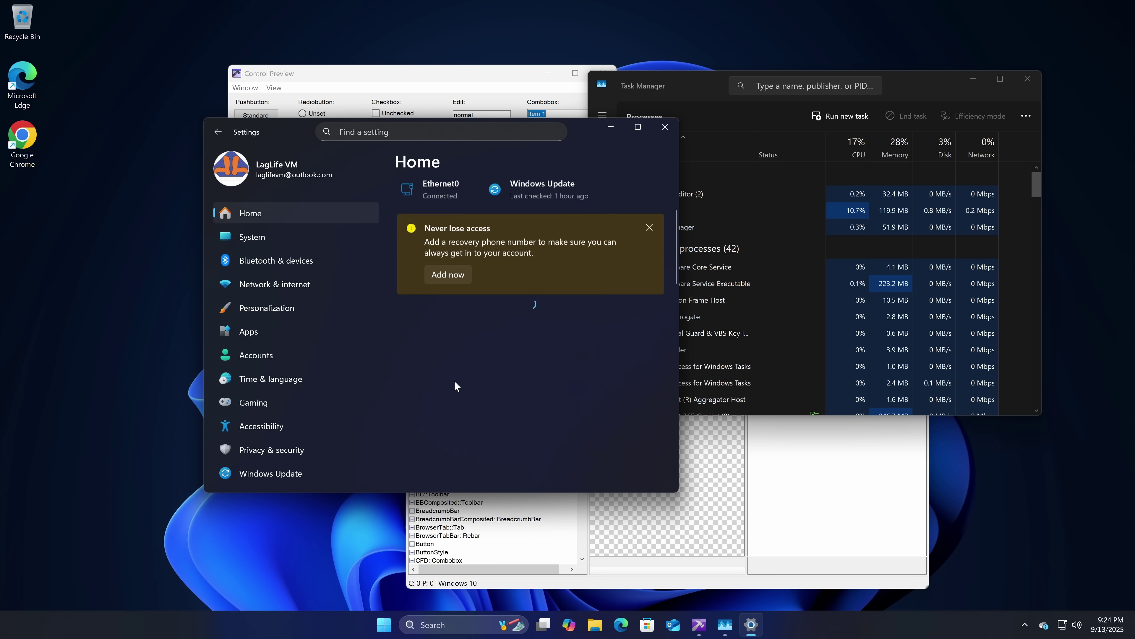
Step: Show the Taskbar page of the Personalization settings and expand Taskbar behaviors
{"action": "left_click", "coordinate": [267, 308]}
{"action": "scroll", "coordinate": [482, 353], "scroll_direction": "down", "scroll_amount": 5}
{"action": "left_click", "coordinate": [481, 352]}
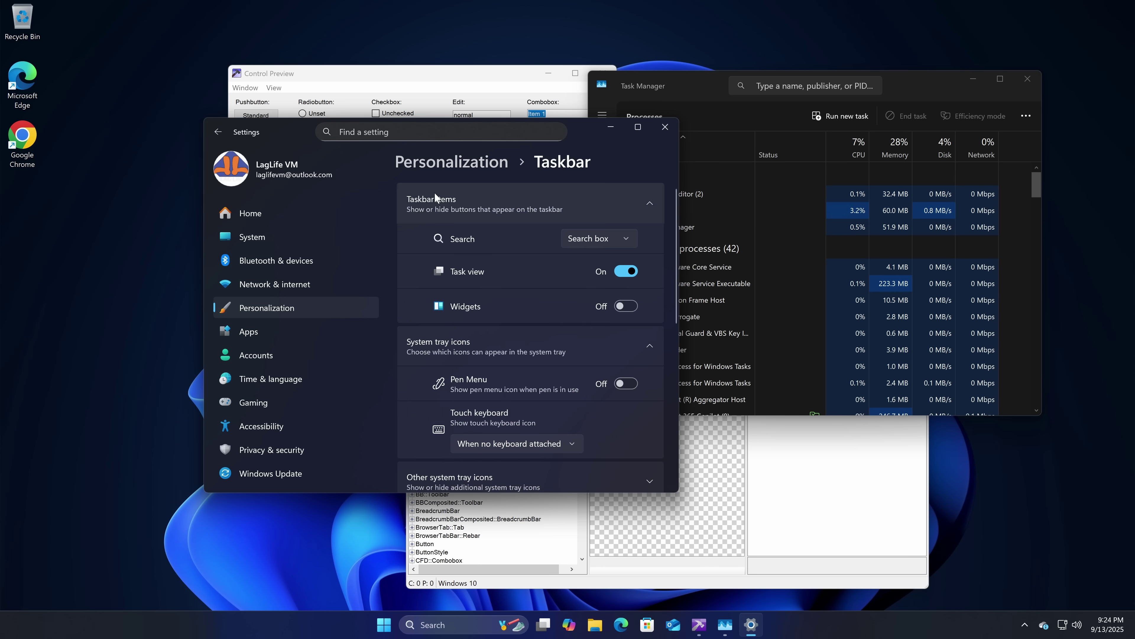
{"action": "scroll", "coordinate": [499, 340], "scroll_direction": "down", "scroll_amount": 2}
{"action": "left_click", "coordinate": [499, 355]}
{"action": "left_click", "coordinate": [501, 352]}
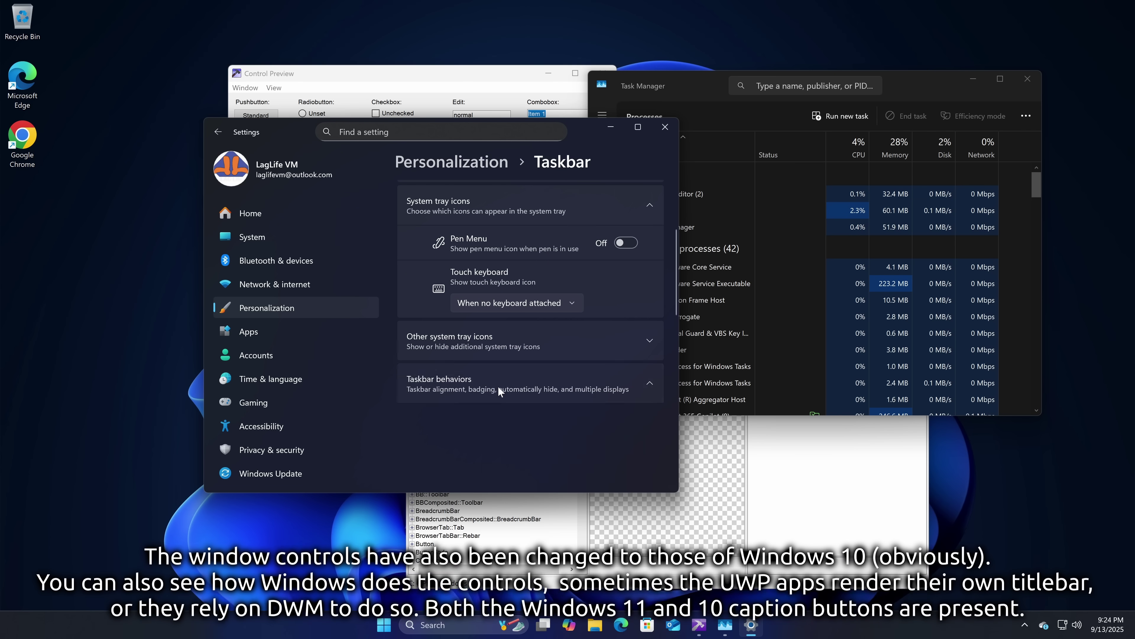
{"action": "left_click", "coordinate": [497, 386]}
Step: Try another taskbar alignment and set it back to Center
{"action": "left_click", "coordinate": [590, 423]}
{"action": "left_click", "coordinate": [589, 418]}
{"action": "left_click", "coordinate": [583, 439]}
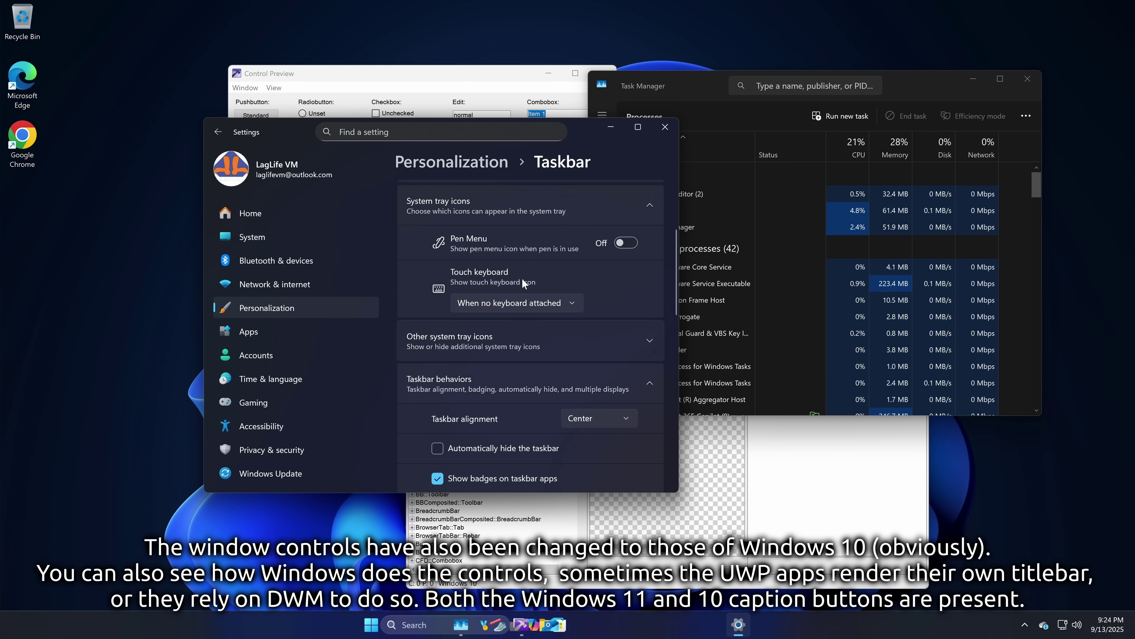
Step: Look through the Bluetooth & devices, System, Accounts, Network & internet and Personalization pages, and close Settings
{"action": "left_click", "coordinate": [485, 167]}
{"action": "left_click", "coordinate": [289, 260]}
{"action": "left_click", "coordinate": [315, 239]}
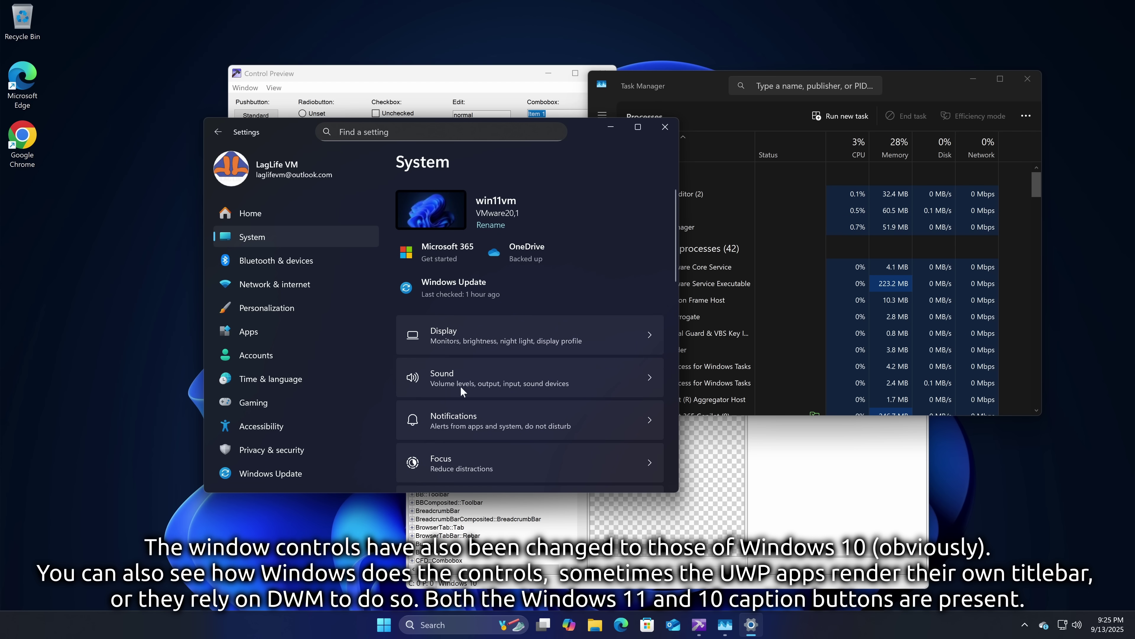
{"action": "scroll", "coordinate": [432, 393], "scroll_direction": "down", "scroll_amount": 3}
{"action": "left_click", "coordinate": [280, 314]}
{"action": "left_click", "coordinate": [268, 351]}
{"action": "left_click", "coordinate": [281, 286]}
{"action": "left_click", "coordinate": [281, 308]}
{"action": "left_click", "coordinate": [665, 127]}
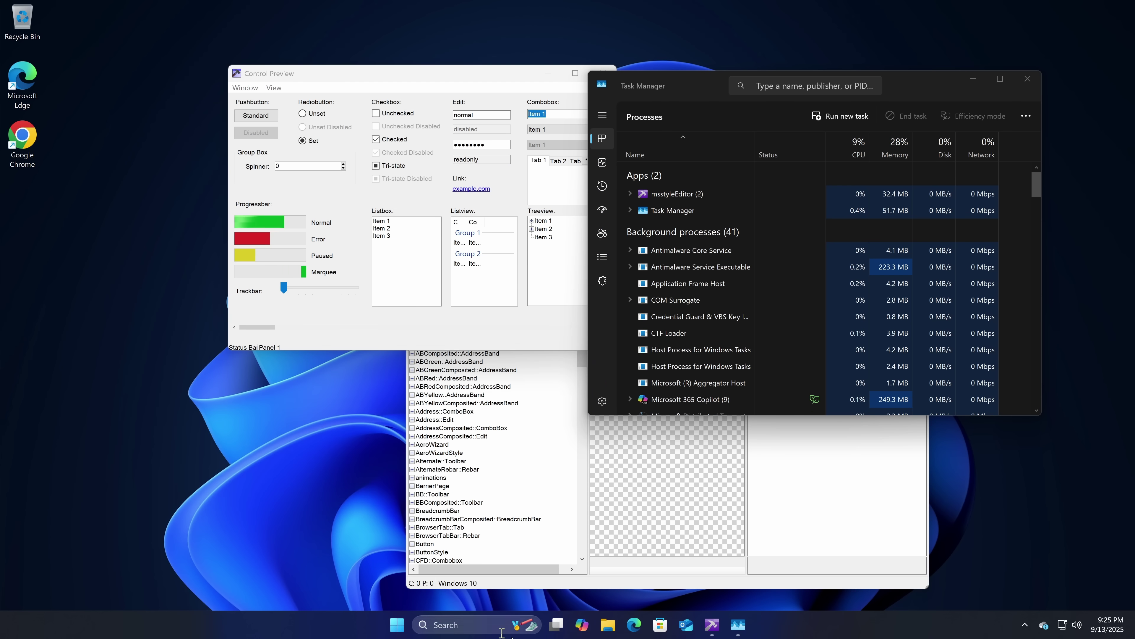
Step: Show the open windows in Task View and bring the Control Preview window to the front
{"action": "left_click", "coordinate": [560, 632]}
{"action": "left_click", "coordinate": [483, 238]}
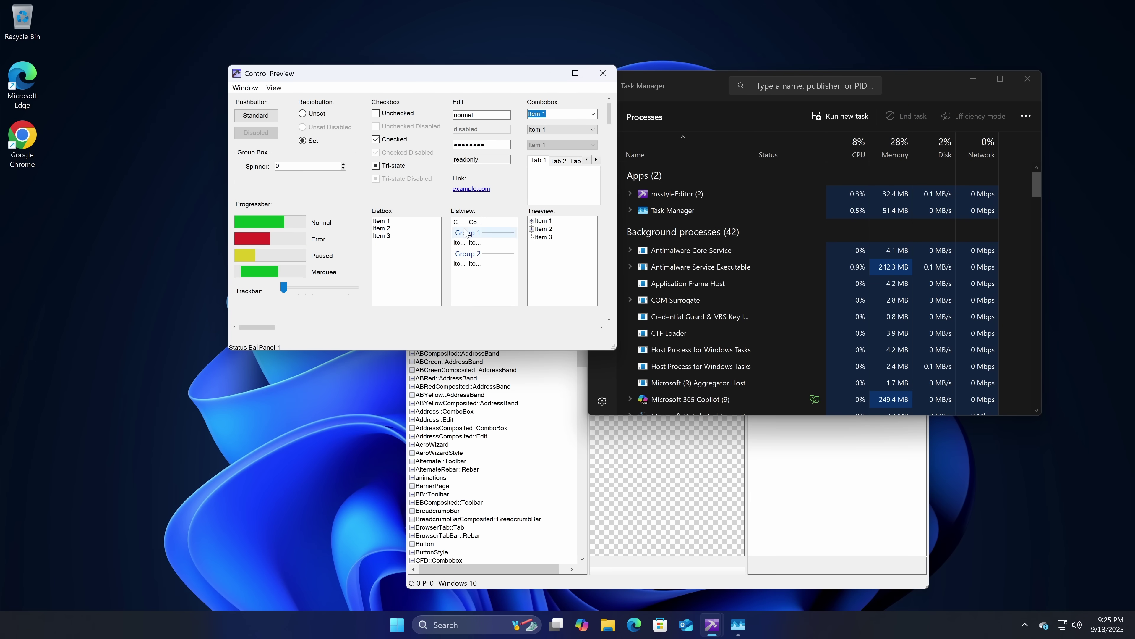
Step: Open Google Chrome and move its window around the desktop to inspect its frame and side edge
{"action": "double_click", "coordinate": [40, 136]}
{"action": "left_click_drag", "start_coordinate": [434, 130], "coordinate": [139, 52]}
{"action": "left_click_drag", "start_coordinate": [608, 43], "coordinate": [601, 100]}
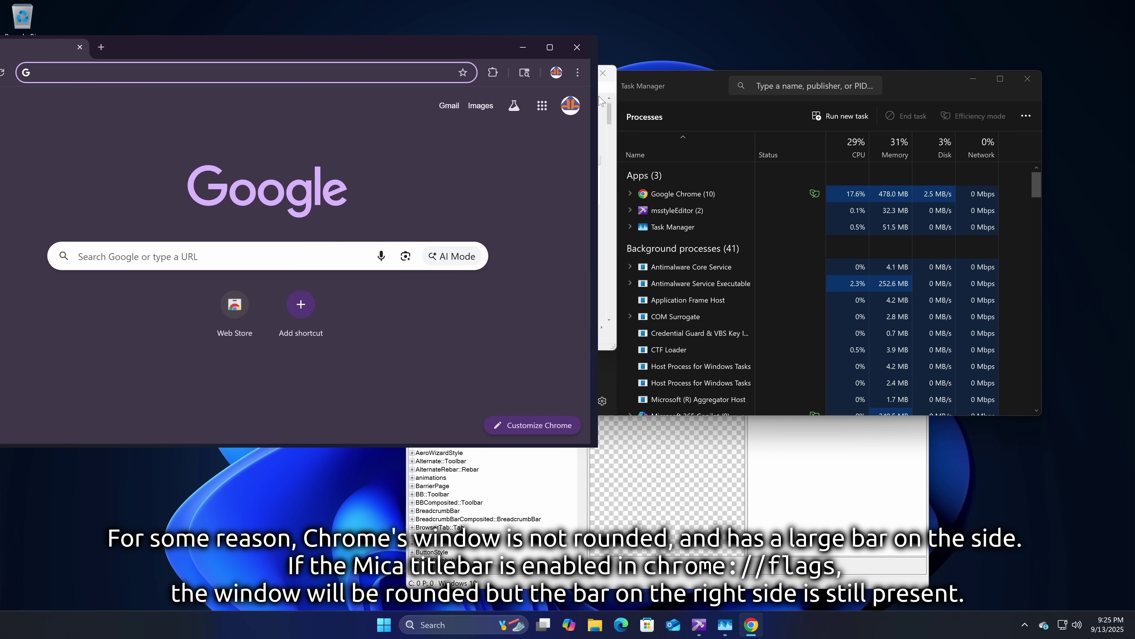
Step: Find the Windows 11 Mica titlebar flag at chrome://flags by searching for mica, and set it to Enabled
{"action": "type", "text": "chrome:"}
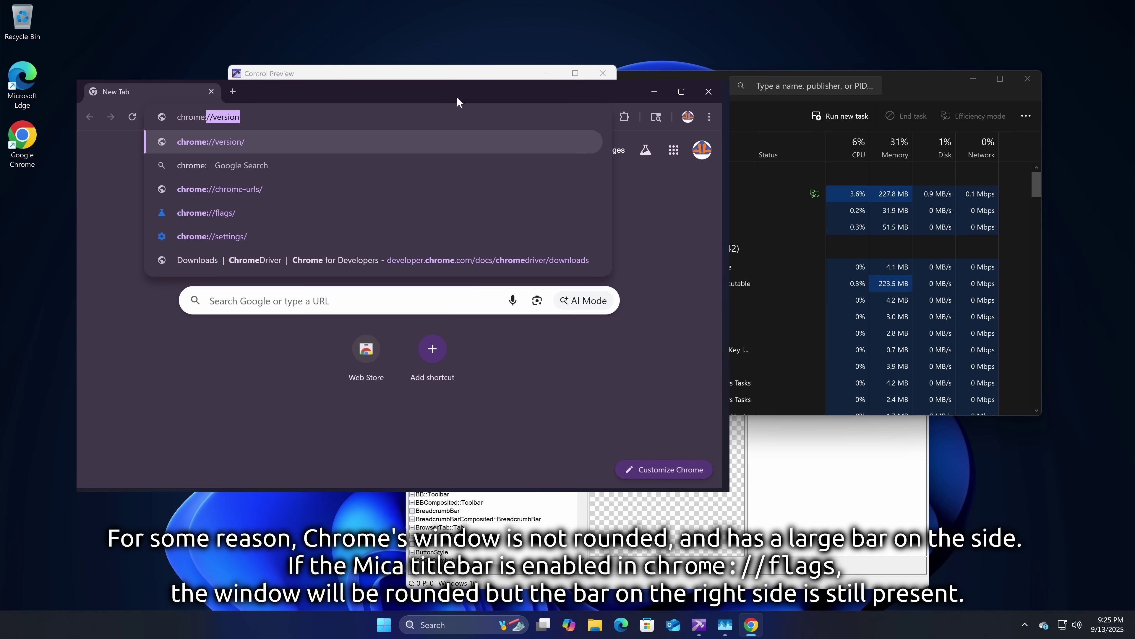
{"action": "type", "text": "//flags"}
{"action": "key", "text": "Return"}
{"action": "type", "text": "mica"}
{"action": "left_click", "coordinate": [555, 261]}
{"action": "left_click", "coordinate": [545, 291]}
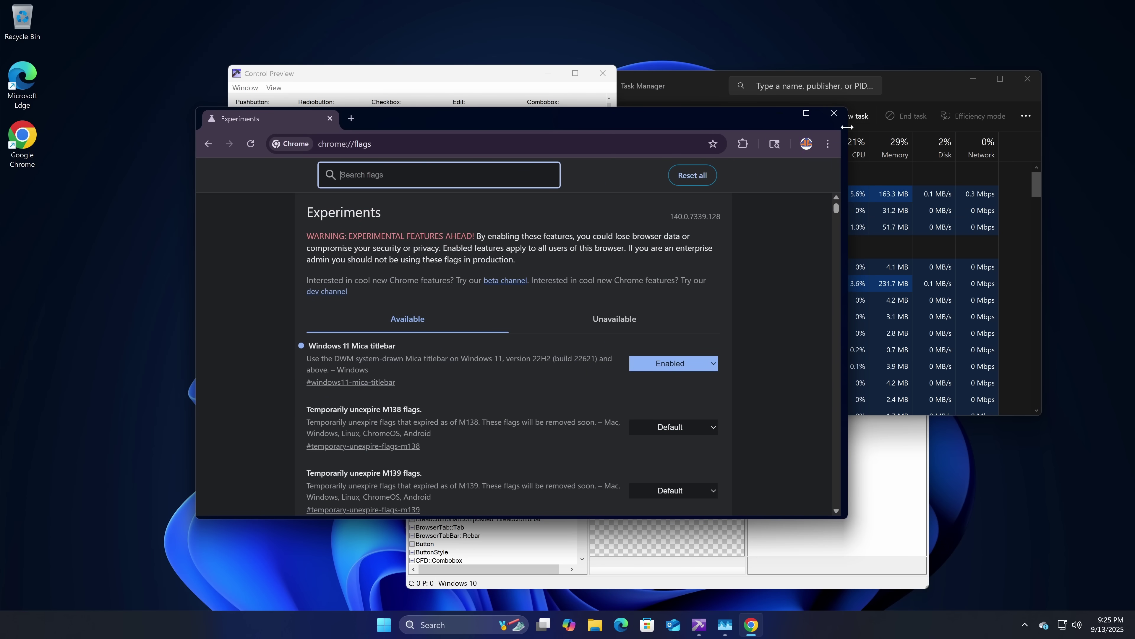
Step: Narrow the Chrome window slightly and move it toward the desktop's left side
{"action": "left_click_drag", "start_coordinate": [848, 127], "coordinate": [806, 198]}
{"action": "left_click_drag", "start_coordinate": [624, 129], "coordinate": [467, 139]}
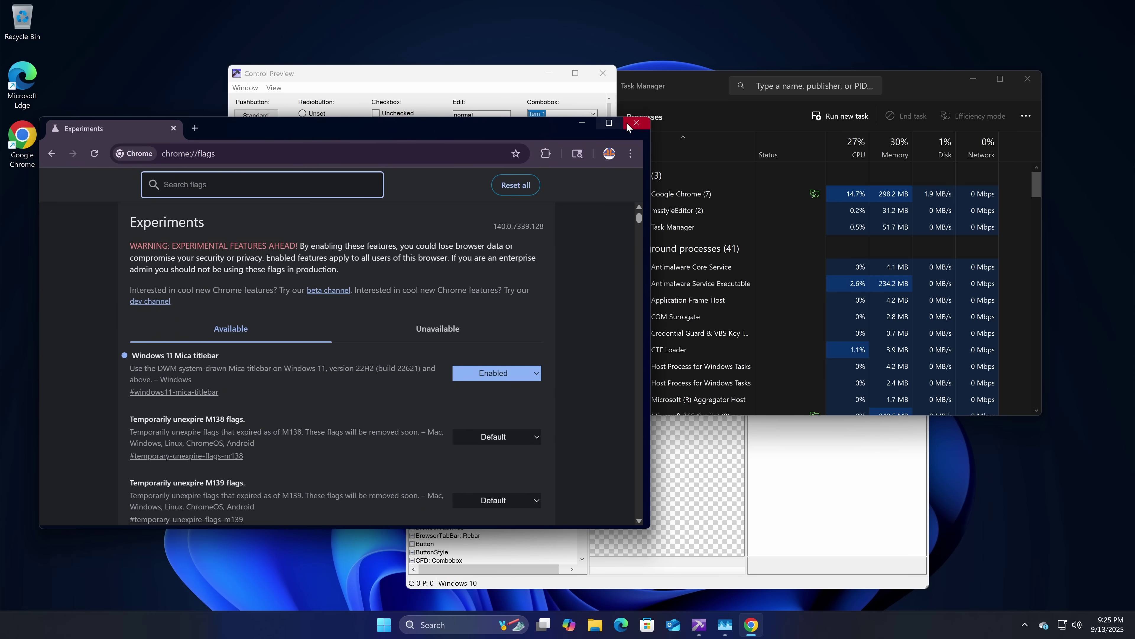
Step: Reset the Windows 11 Mica titlebar flag and relaunch Chrome
{"action": "left_click", "coordinate": [465, 377]}
{"action": "left_click", "coordinate": [470, 387]}
{"action": "left_click", "coordinate": [603, 514]}
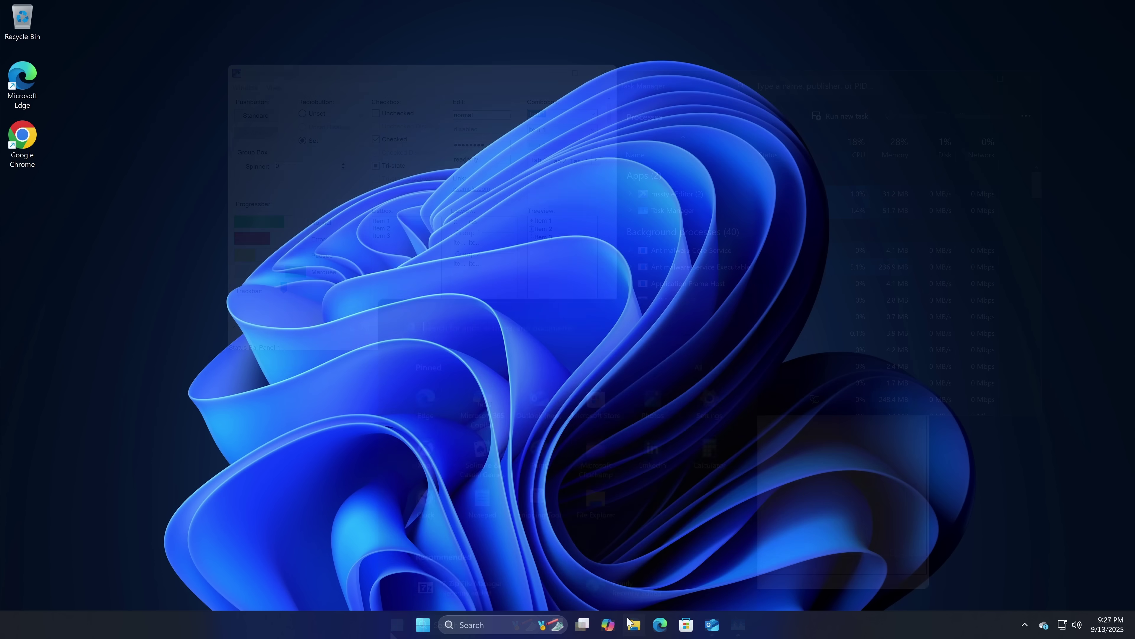
Step: Move the File Explorer window right of the desktop's middle and open the sources folder on DVD Drive (D:)
{"action": "left_click_drag", "start_coordinate": [182, 242], "coordinate": [500, 155]}
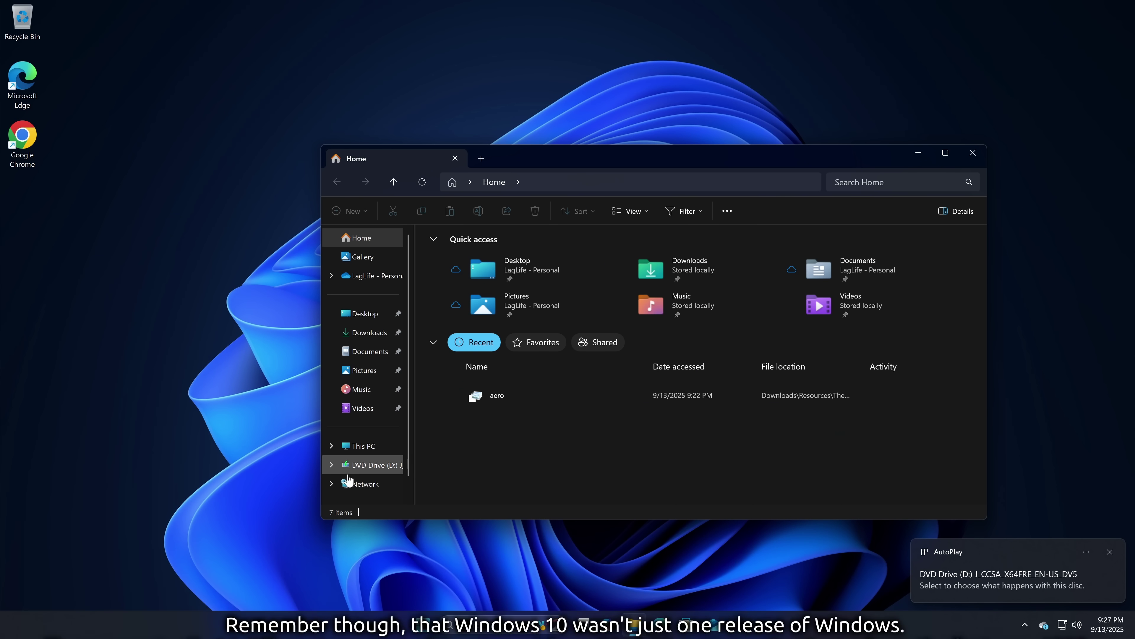
{"action": "left_click", "coordinate": [371, 465]}
{"action": "double_click", "coordinate": [461, 295]}
{"action": "scroll", "coordinate": [459, 355], "scroll_direction": "down", "scroll_amount": 12}
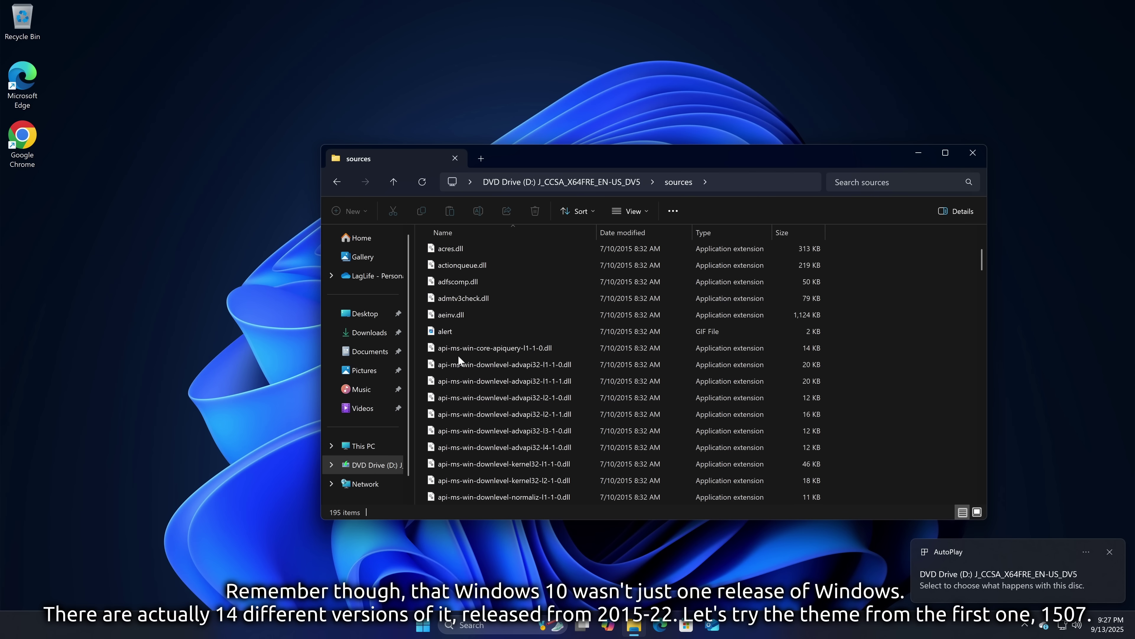
{"action": "scroll", "coordinate": [480, 403], "scroll_direction": "down", "scroll_amount": 8}
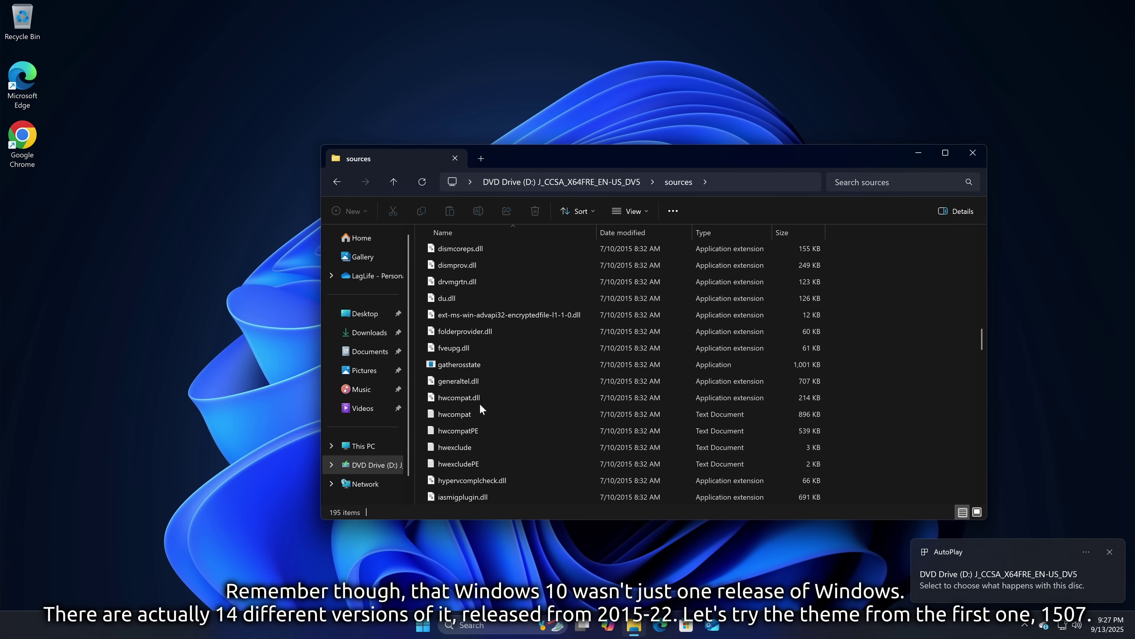
Step: Open install.wim as an archive in 7-Zip and move the archive window toward the desktop's right side
{"action": "right_click", "coordinate": [467, 426]}
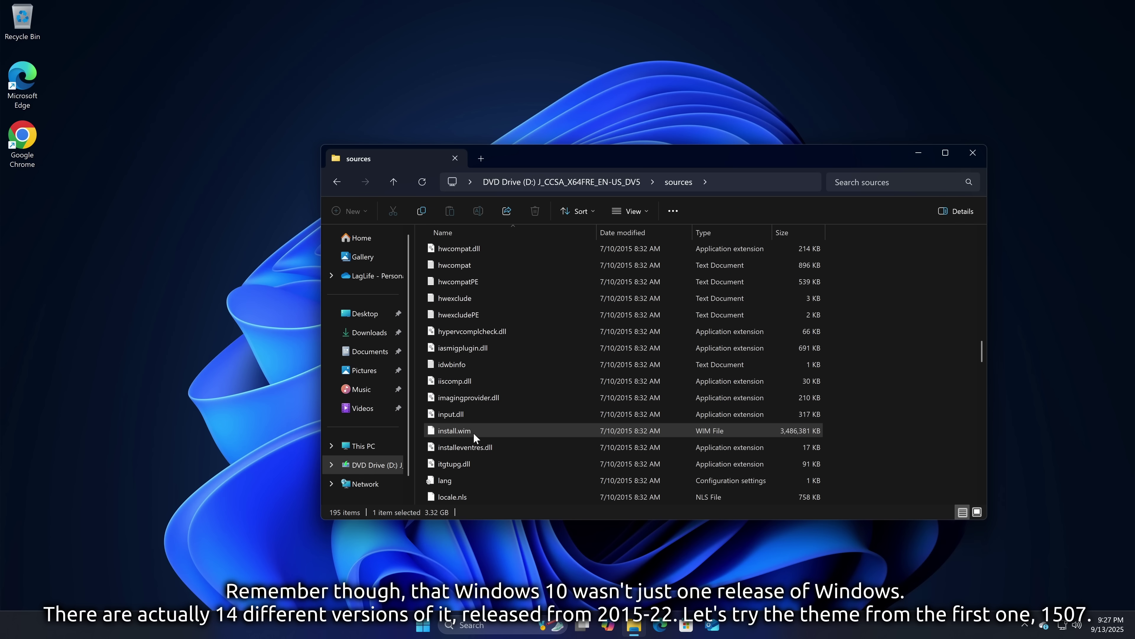
{"action": "left_click", "coordinate": [488, 417]}
{"action": "mouse_move", "coordinate": [581, 475]}
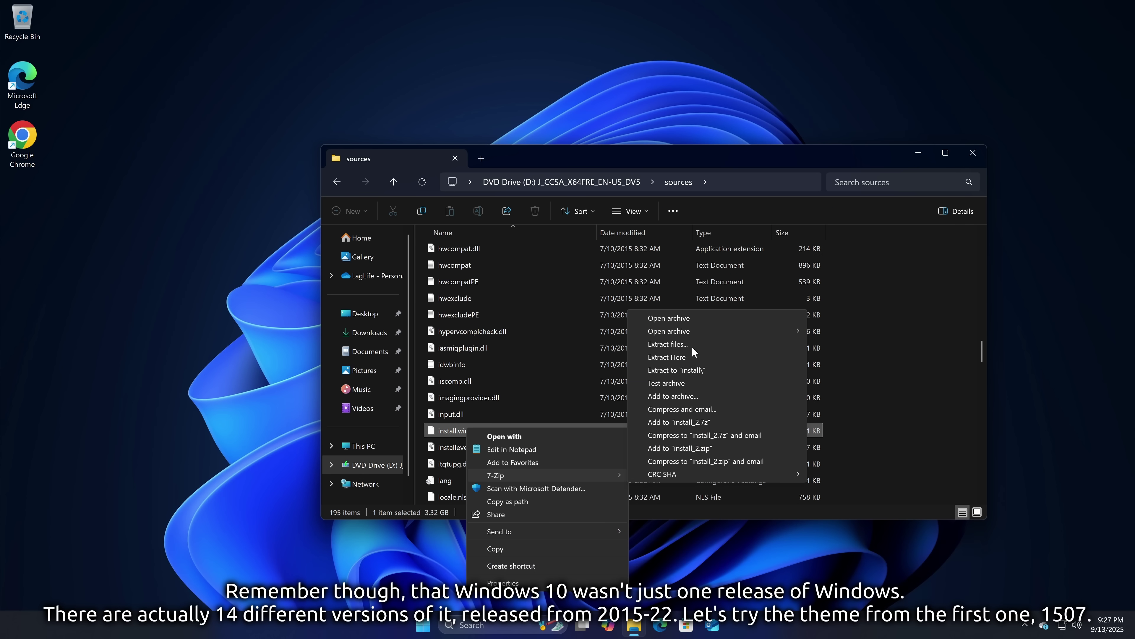
{"action": "left_click", "coordinate": [682, 318]}
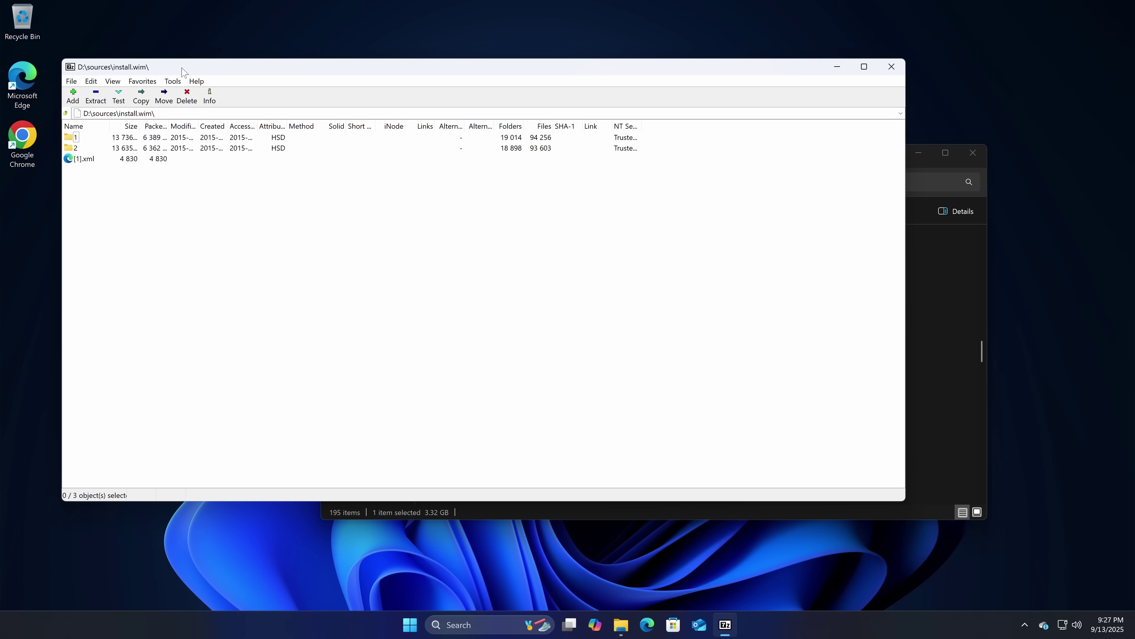
{"action": "left_click_drag", "start_coordinate": [181, 69], "coordinate": [613, 122]}
Step: Delete the Resources folder from Downloads in File Explorer
{"action": "left_click", "coordinate": [362, 330]}
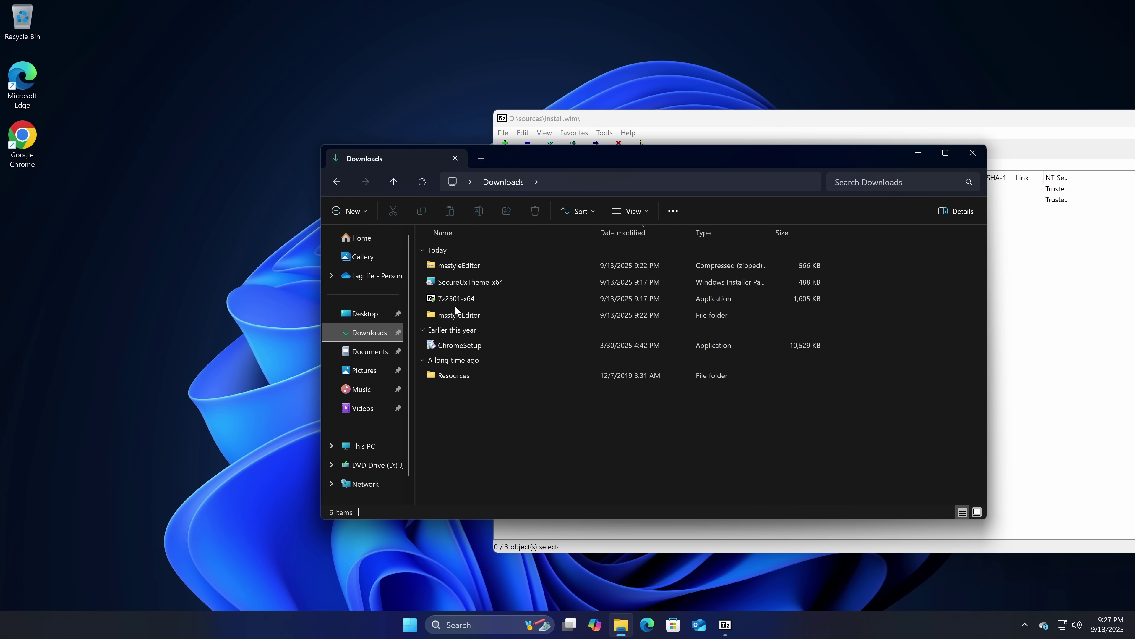
{"action": "left_click", "coordinate": [449, 375]}
{"action": "key", "text": "Delete"}
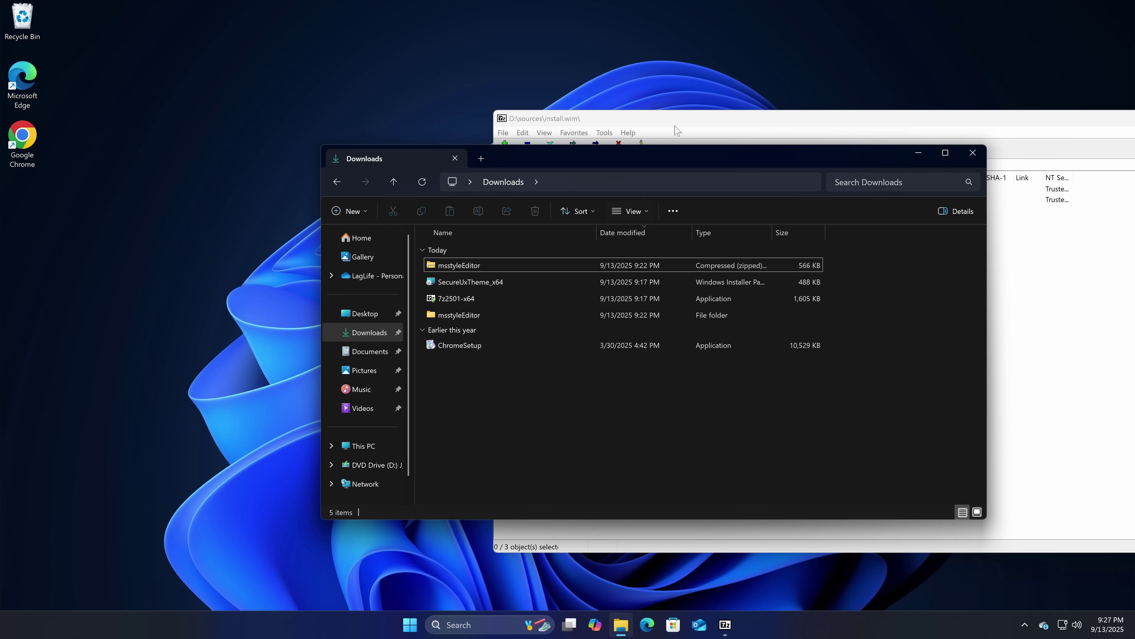
Step: Move the Downloads window toward the desktop's left side and extract install.wim's 2\Windows\Resources folder into Downloads
{"action": "left_click_drag", "start_coordinate": [647, 161], "coordinate": [414, 148]}
{"action": "left_click", "coordinate": [907, 358]}
{"action": "double_click", "coordinate": [510, 201]}
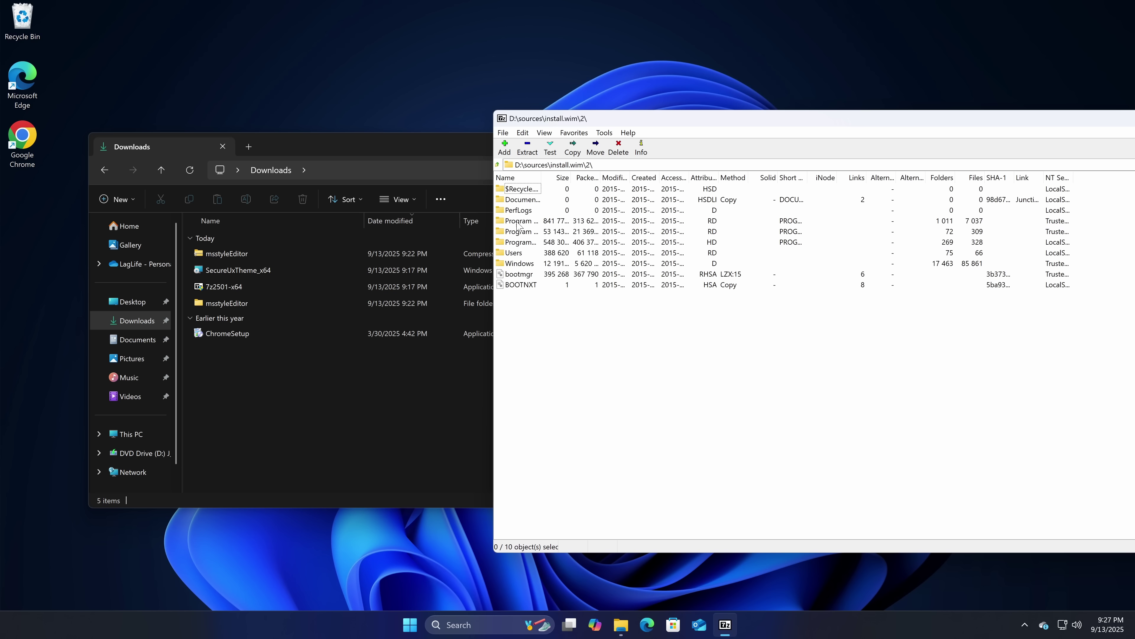
{"action": "double_click", "coordinate": [519, 264]}
{"action": "scroll", "coordinate": [540, 358], "scroll_direction": "down", "scroll_amount": 10}
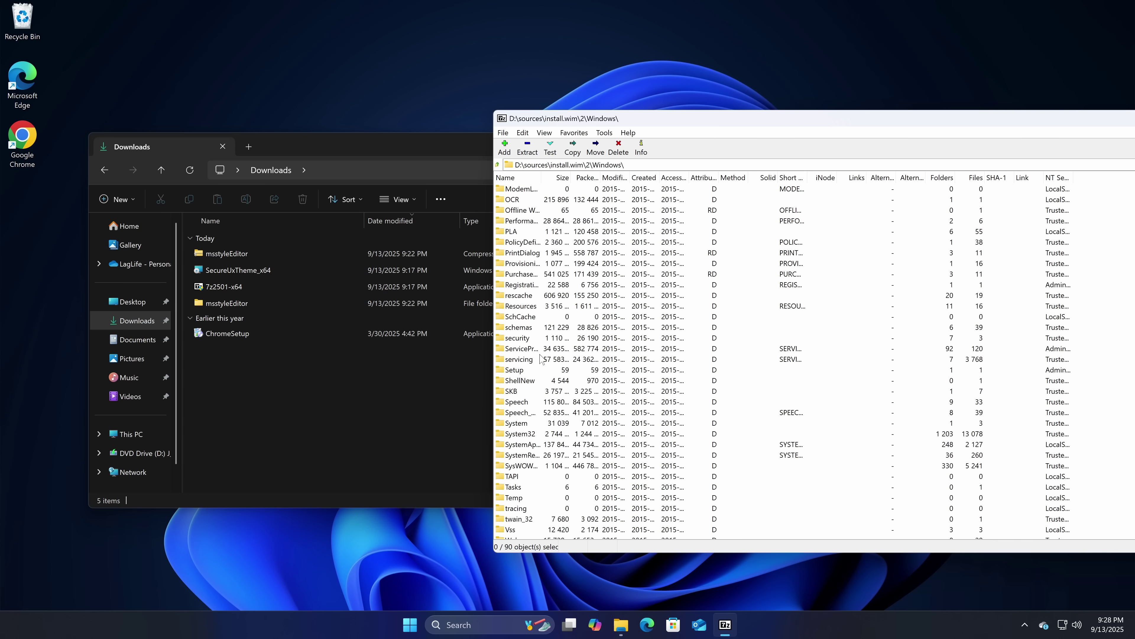
{"action": "left_click_drag", "start_coordinate": [515, 306], "coordinate": [317, 425]}
Step: Launch msstyleEditor from its folder in Downloads and browse to Downloads for a visual style to open
{"action": "double_click", "coordinate": [240, 307]}
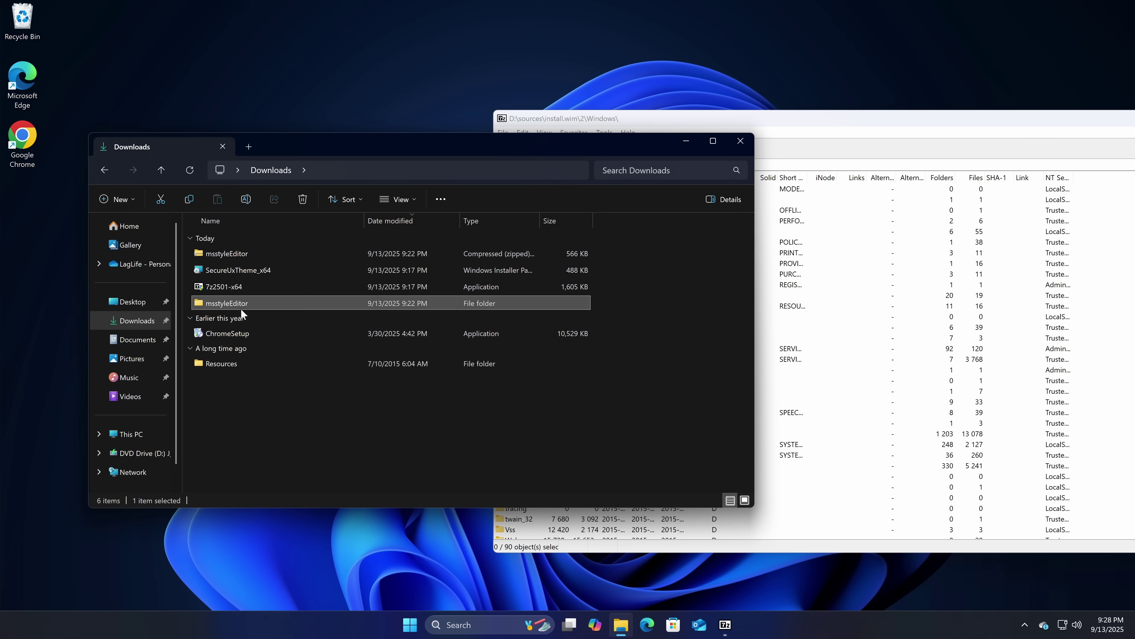
{"action": "double_click", "coordinate": [244, 258]}
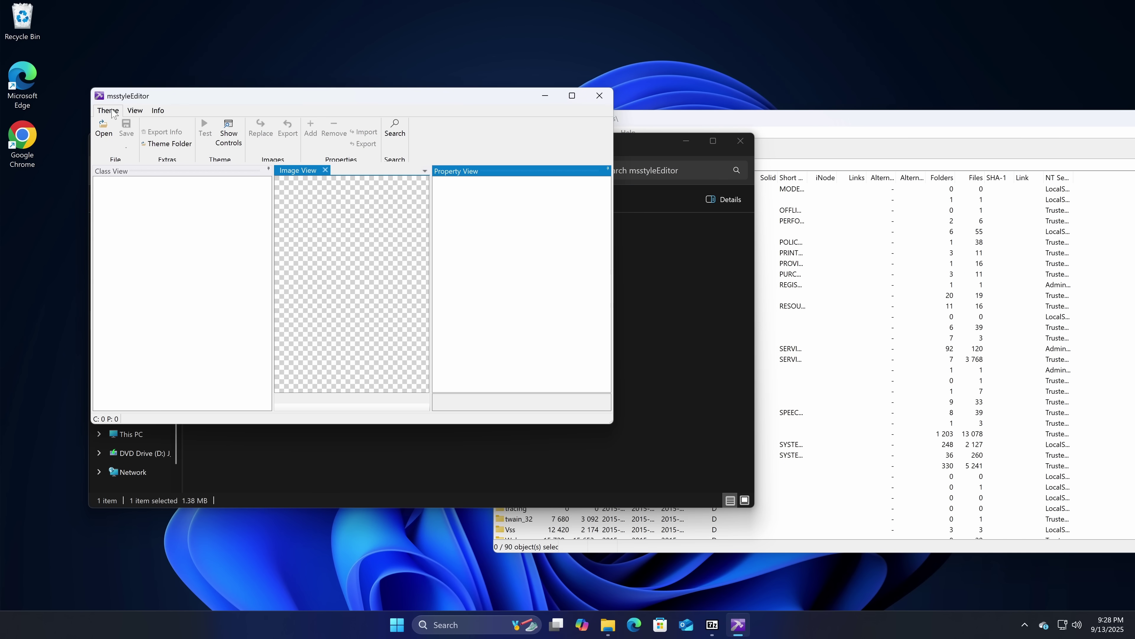
{"action": "left_click", "coordinate": [104, 128]}
{"action": "left_click", "coordinate": [134, 274]}
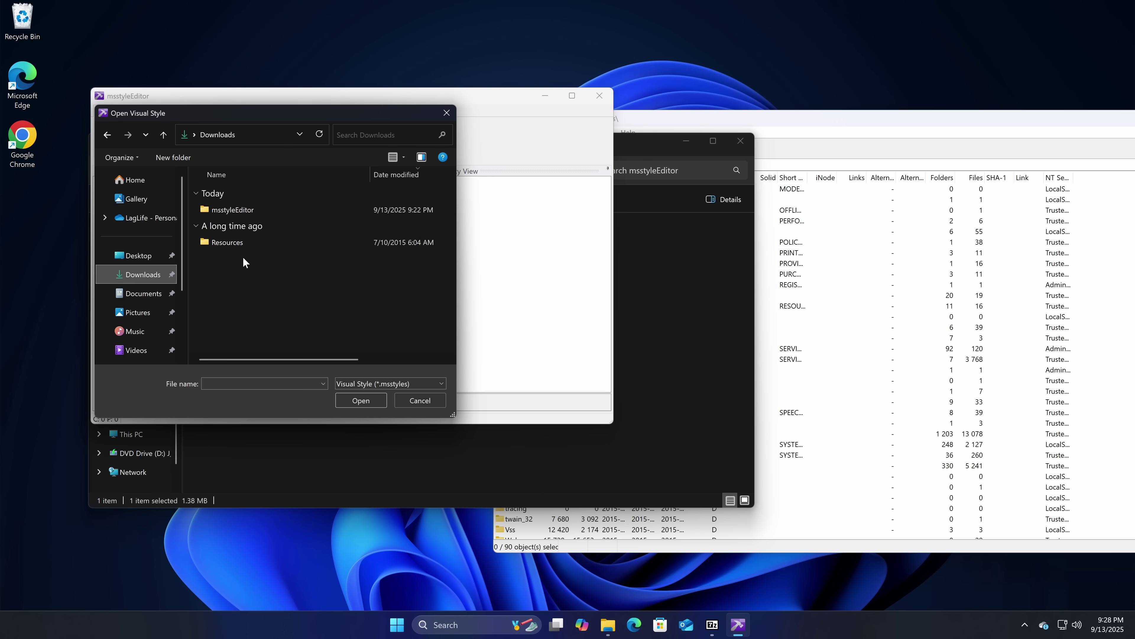
Step: Open Resources\Themes\aero\aero.msstyles and test it, choosing to apply it despite the Windows version mismatch
{"action": "left_click", "coordinate": [249, 245]}
{"action": "double_click", "coordinate": [249, 246]}
{"action": "double_click", "coordinate": [251, 209]}
{"action": "double_click", "coordinate": [246, 214]}
{"action": "left_click", "coordinate": [248, 212]}
{"action": "left_click", "coordinate": [367, 400]}
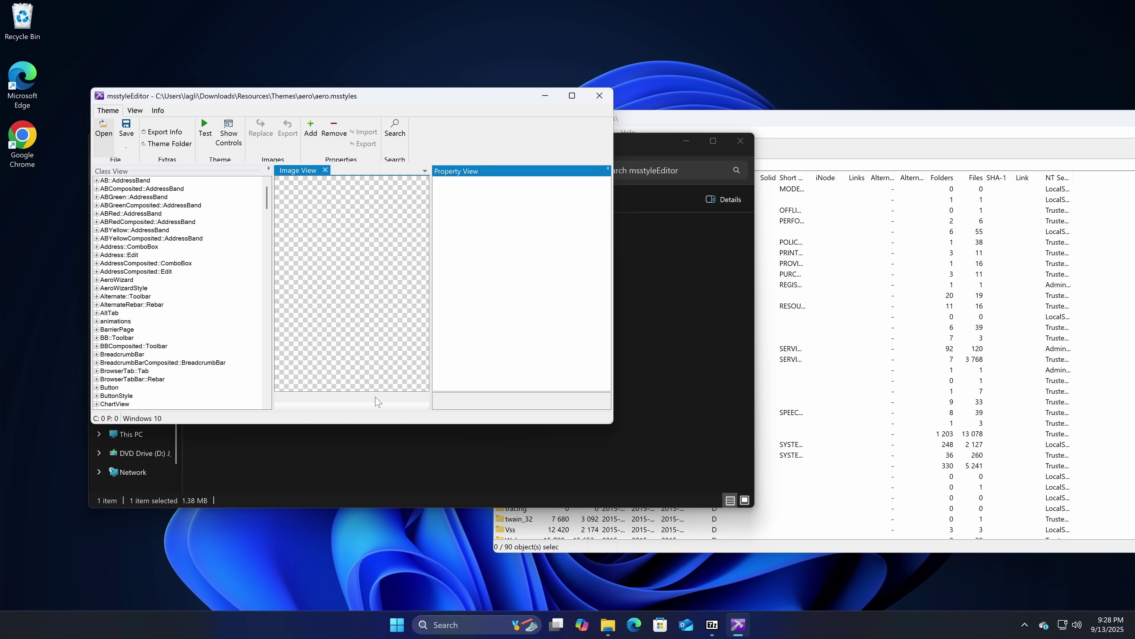
{"action": "left_click", "coordinate": [212, 151]}
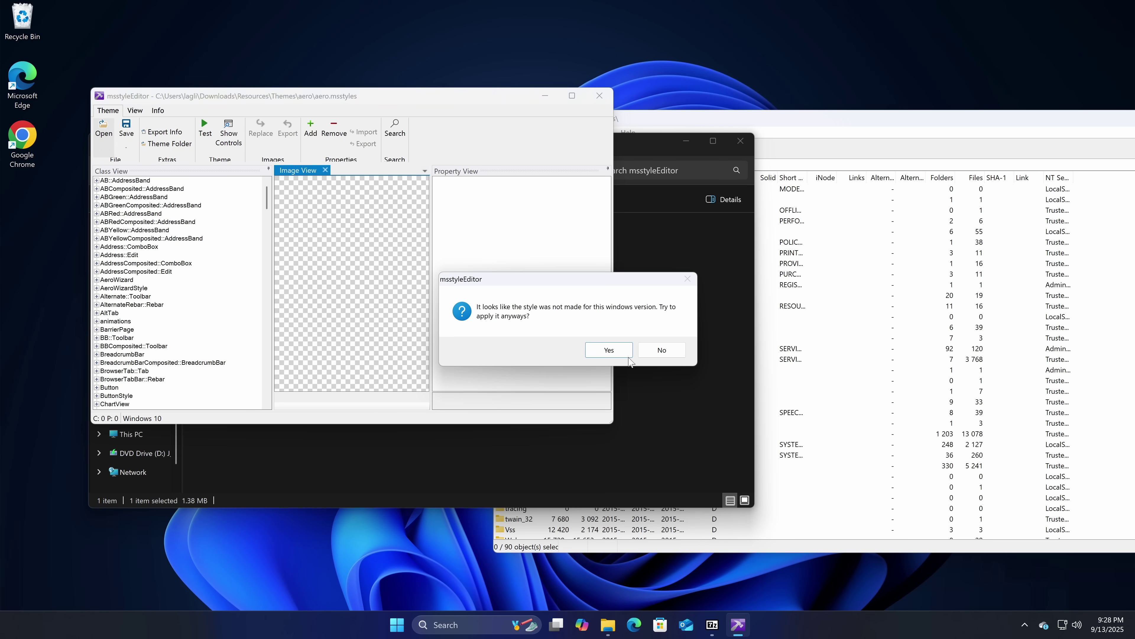
{"action": "left_click", "coordinate": [620, 356]}
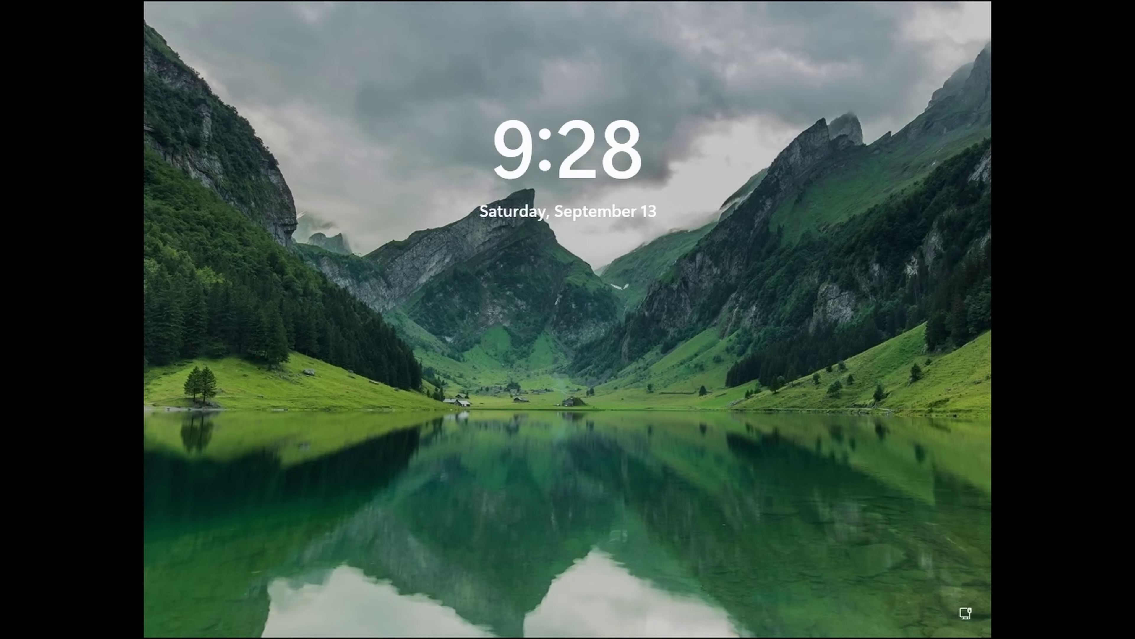
Step: Enter the account PIN on the lock screen to sign in to Windows
{"action": "key", "text": "space"}
{"action": "type", "text": "•"}
{"action": "key", "text": "BackSpace"}
{"action": "type", "text": "****"}
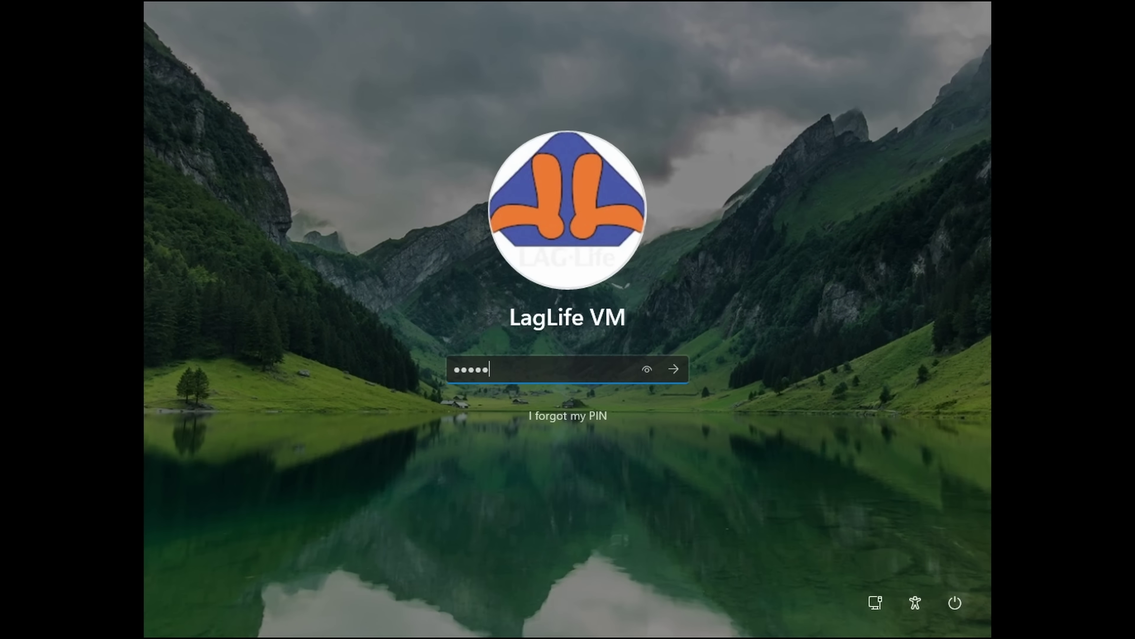
{"action": "type", "text": "***"}
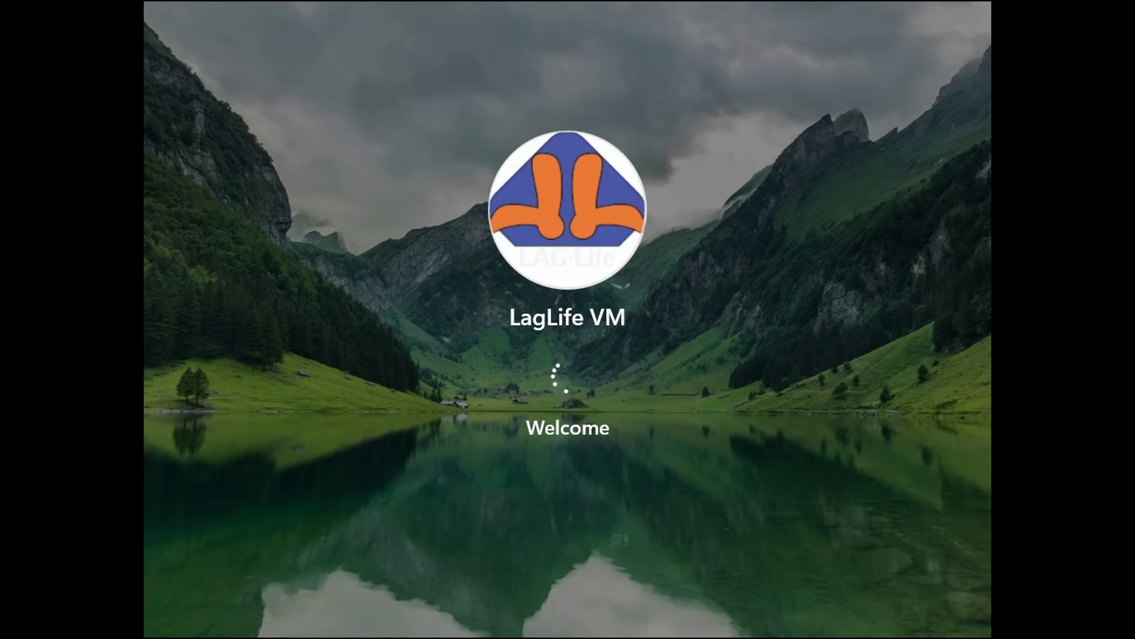
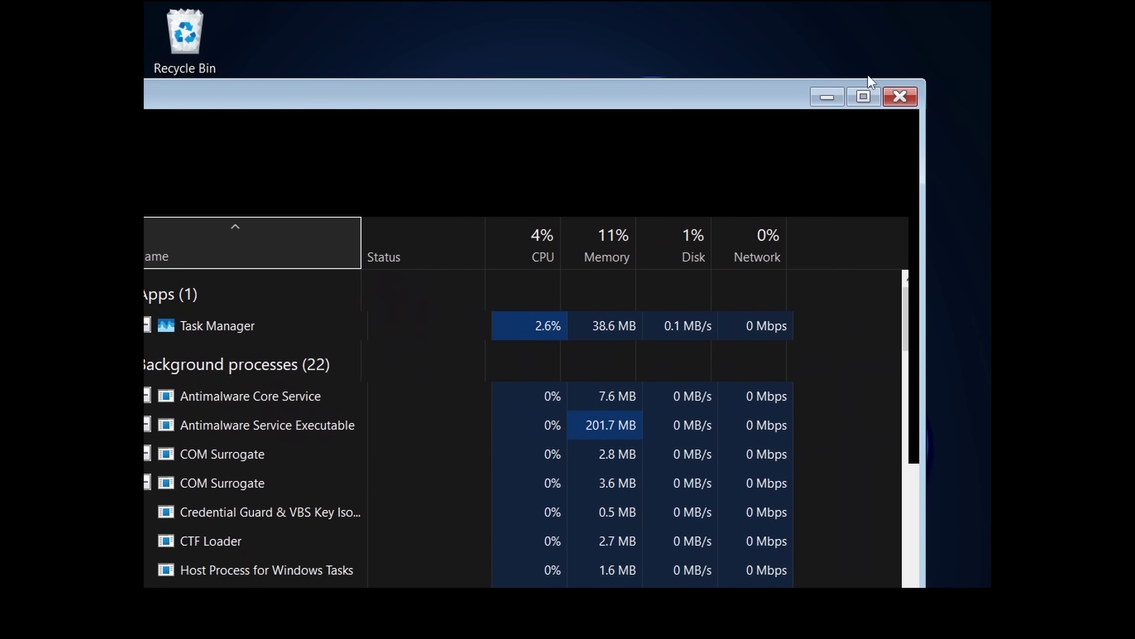
Step: Close Task Manager and reopen it from the console-style security options screen
{"action": "left_click", "coordinate": [893, 95]}
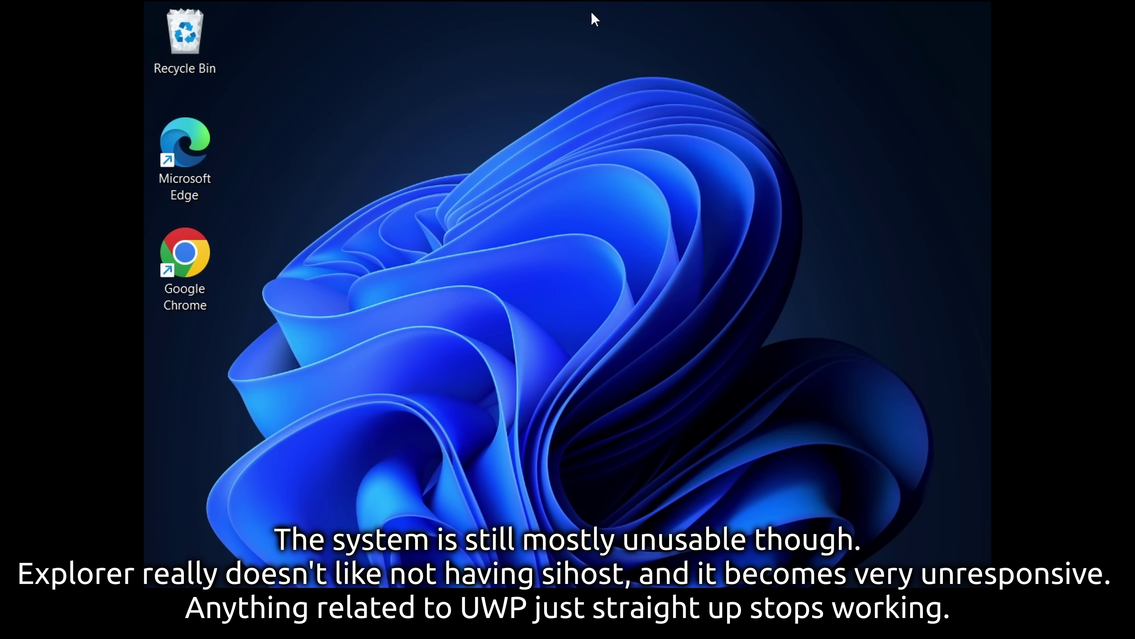
{"action": "key", "text": "ctrl+alt+Delete"}
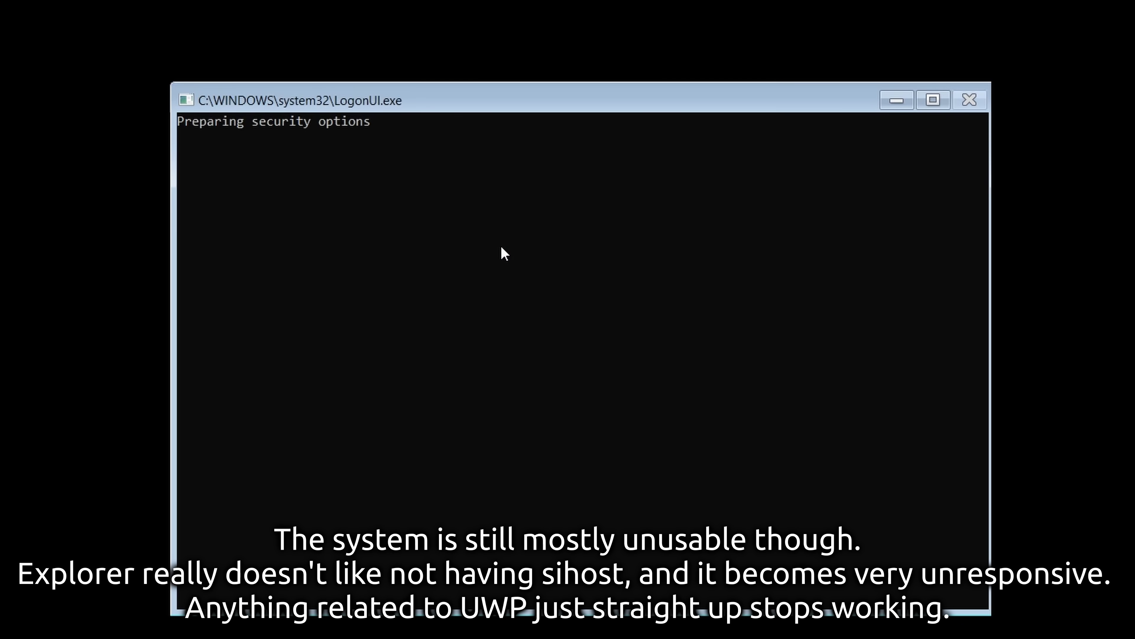
{"action": "left_click", "coordinate": [236, 173]}
{"action": "key", "text": "Down"}
{"action": "key", "text": "Down"}
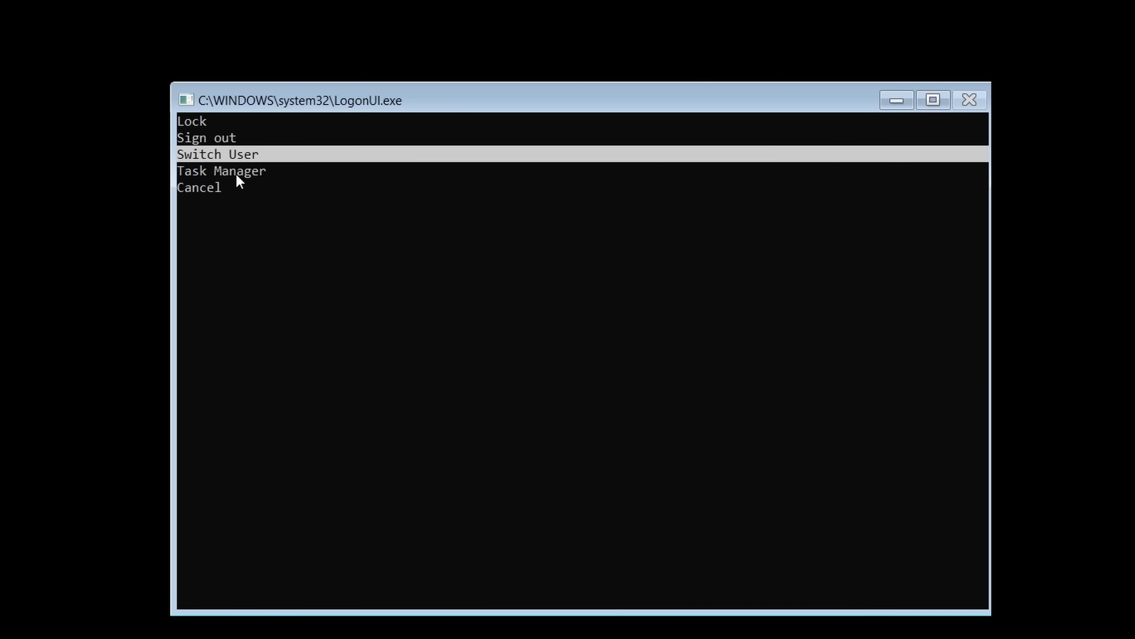
{"action": "key", "text": "Down"}
{"action": "key", "text": "Return"}
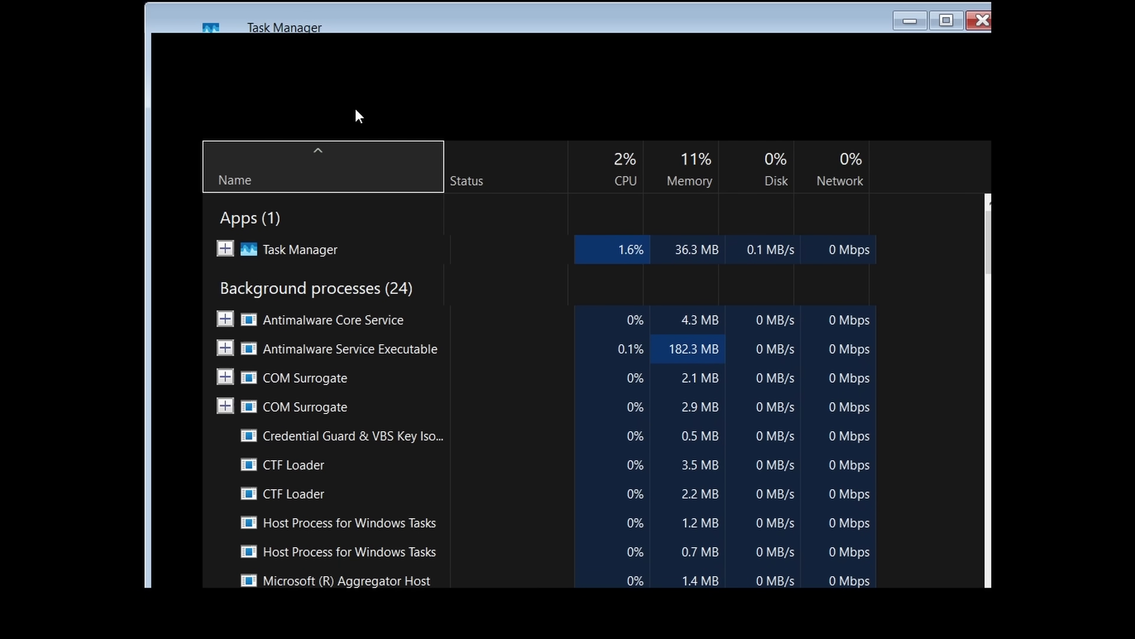
Step: Move the Task Manager window toward the desktop's lower-right area and try to bring up the Sticky Keys prompt
{"action": "left_click_drag", "start_coordinate": [344, 22], "coordinate": [631, 307]}
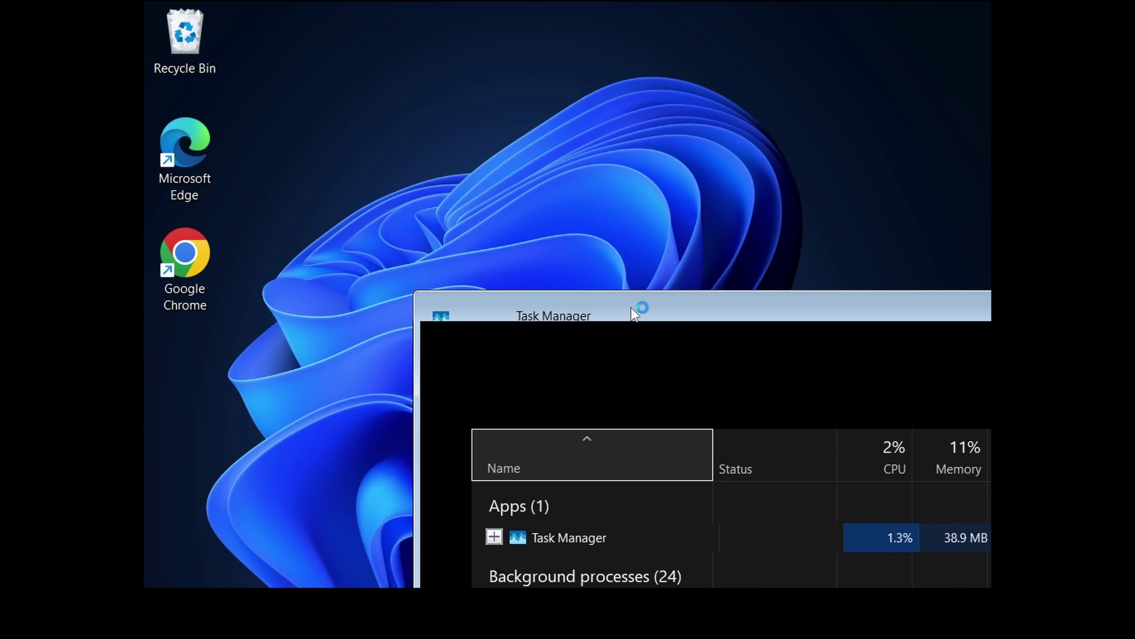
{"action": "key", "text": "shift"}
{"action": "key", "text": "shift"}
{"action": "key", "text": "shift"}
{"action": "key", "text": "shift"}
{"action": "key", "text": "shift"}
{"action": "left_click", "coordinate": [545, 231]}
{"action": "left_click", "coordinate": [595, 373]}
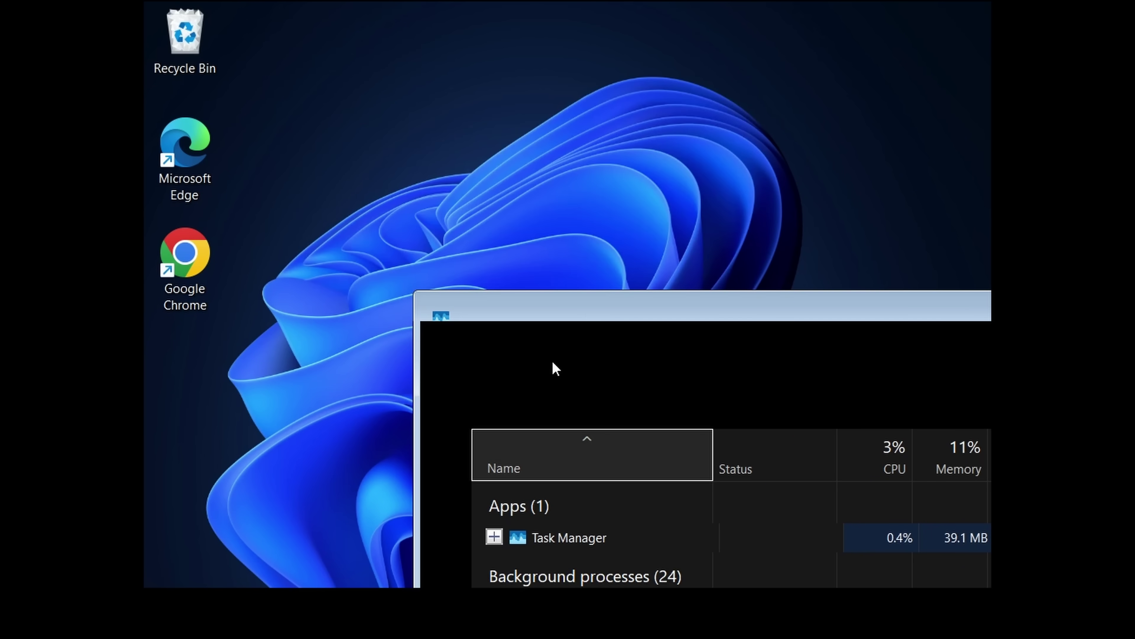
Step: Test the themed desktop by moving Task Manager around and requesting context menus on its title bar and the Recycle Bin
{"action": "left_click_drag", "start_coordinate": [590, 309], "coordinate": [327, 133]}
{"action": "right_click", "coordinate": [198, 133]}
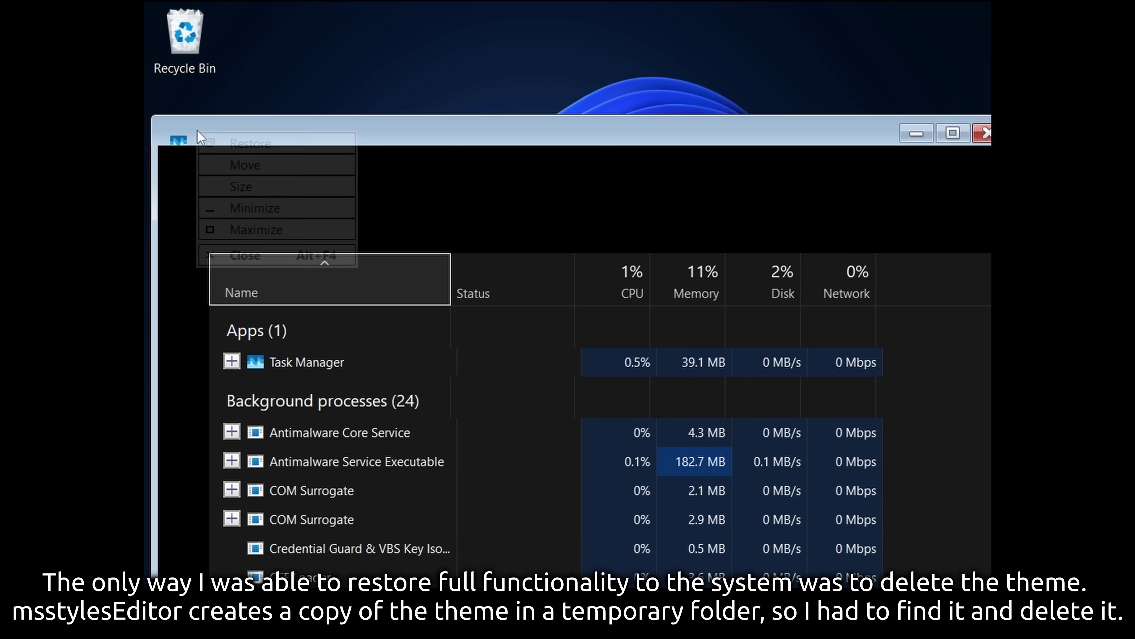
{"action": "left_click_drag", "start_coordinate": [497, 129], "coordinate": [803, 349]}
{"action": "right_click", "coordinate": [195, 15]}
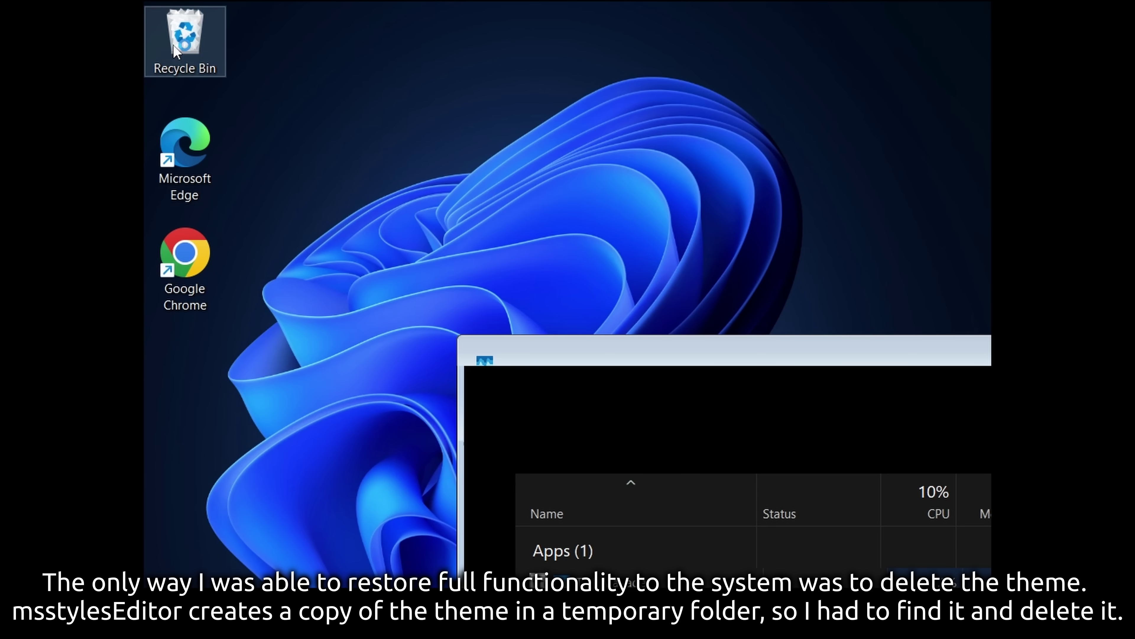
{"action": "left_click_drag", "start_coordinate": [568, 350], "coordinate": [352, 147]}
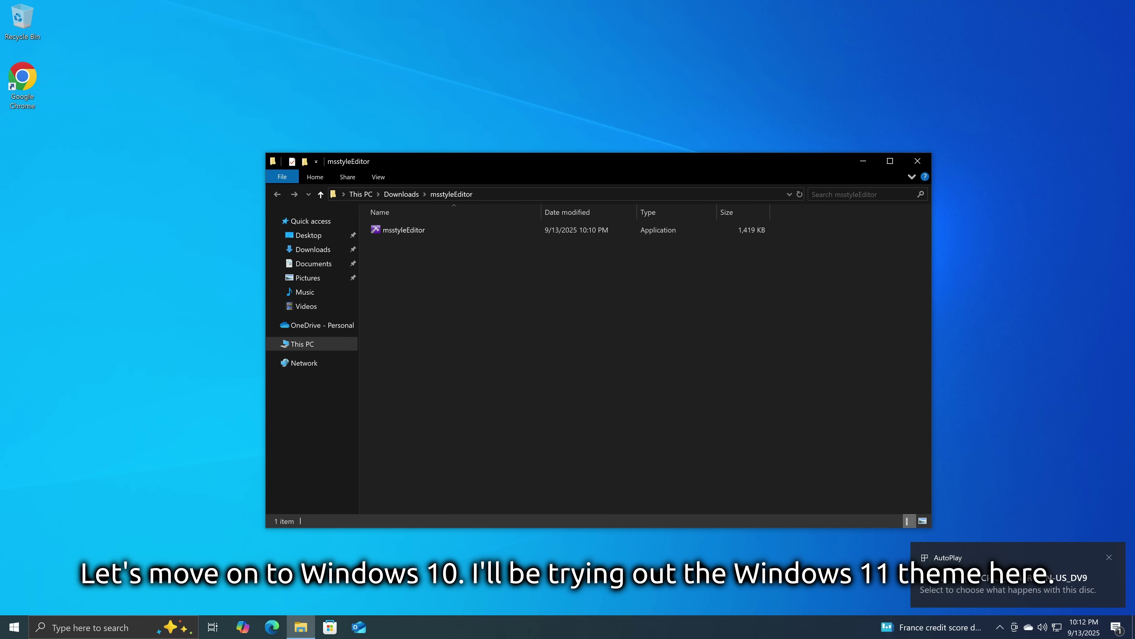
Step: Run msstyleEditor on the Windows 10 desktop, allowing it past the Defender SmartScreen block
{"action": "double_click", "coordinate": [403, 231]}
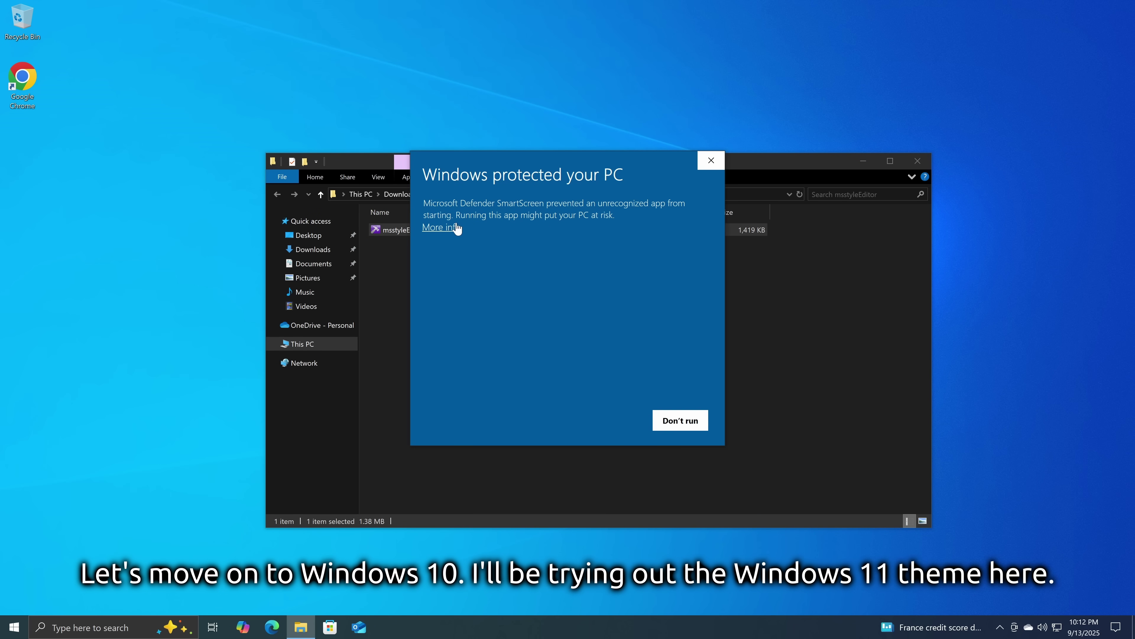
{"action": "left_click", "coordinate": [456, 227]}
{"action": "left_click", "coordinate": [612, 424]}
{"action": "left_click", "coordinate": [603, 360]}
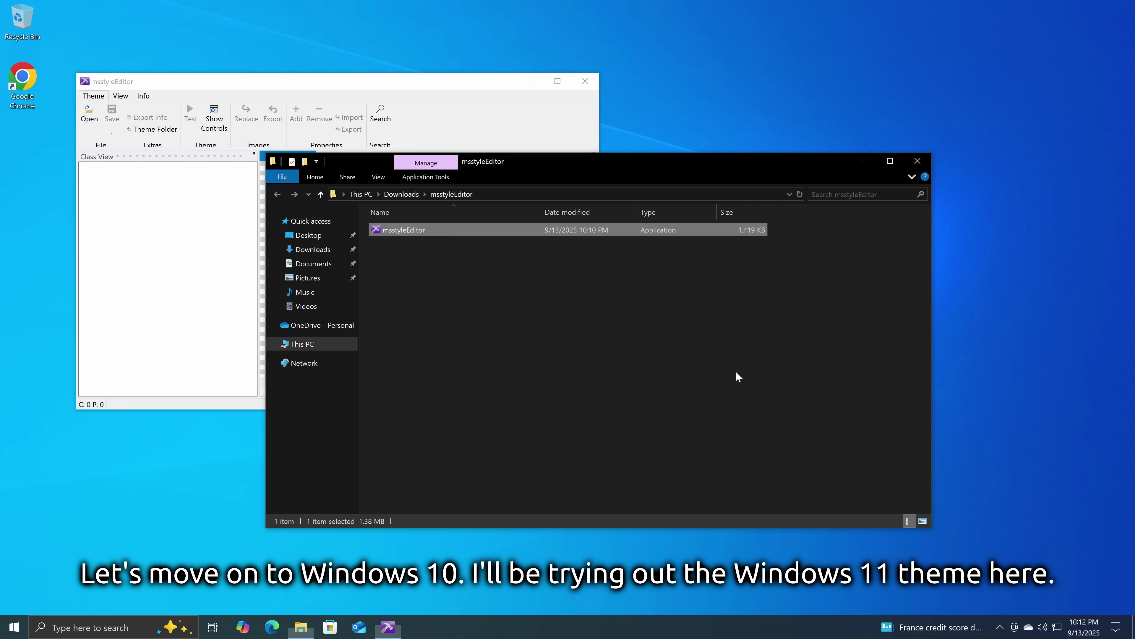
{"action": "left_click", "coordinate": [319, 252]}
{"action": "left_click", "coordinate": [24, 629]}
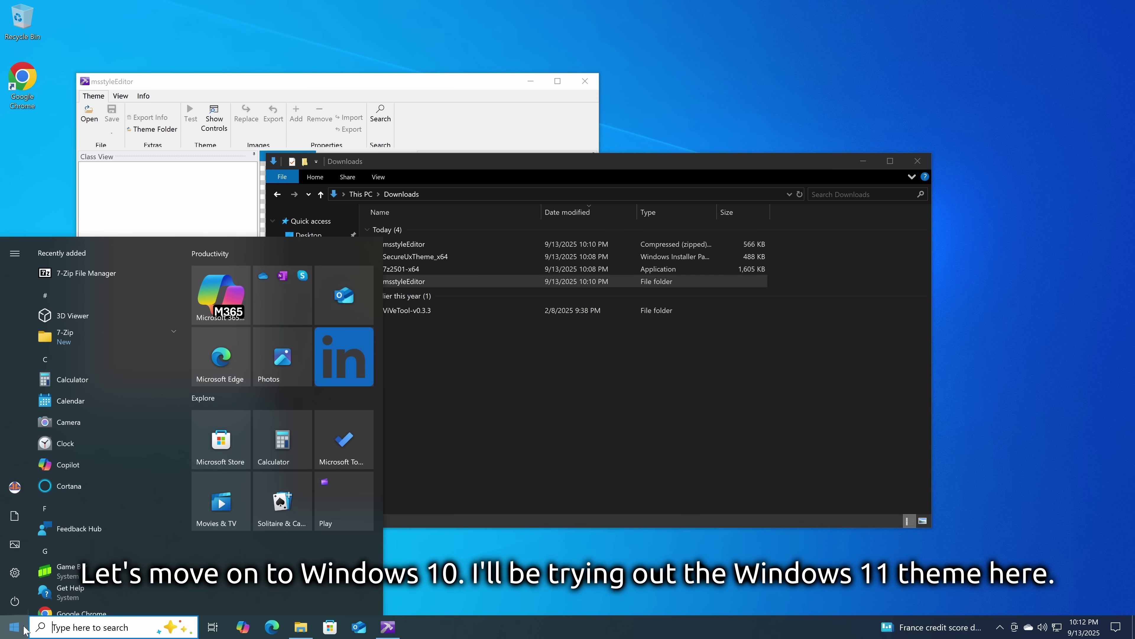
{"action": "key", "text": "super+x"}
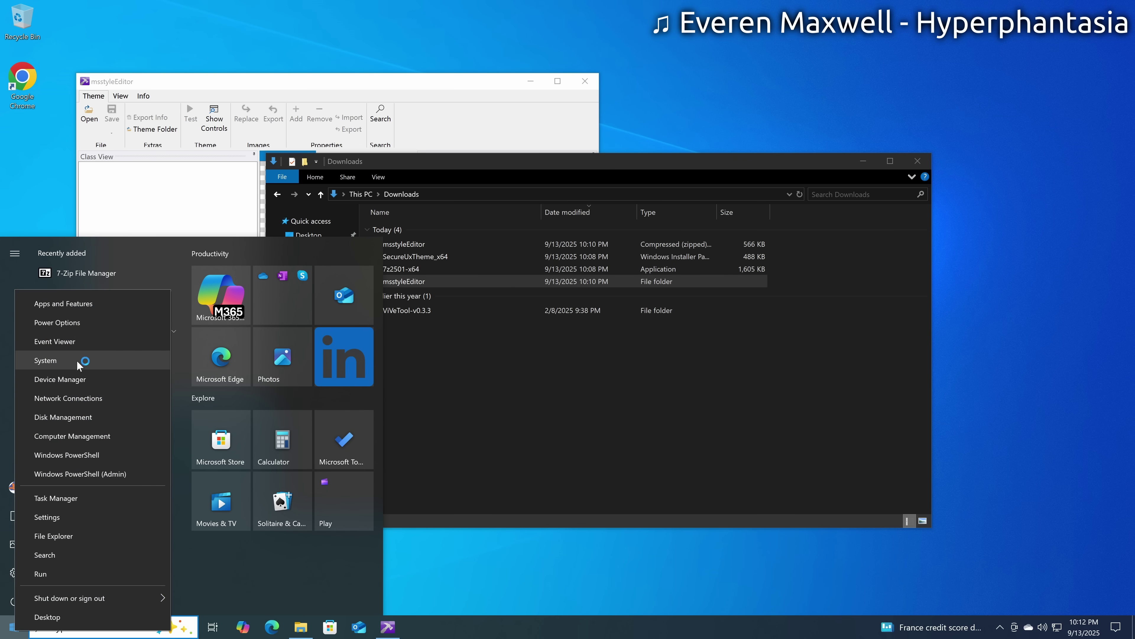
{"action": "left_click", "coordinate": [594, 420]}
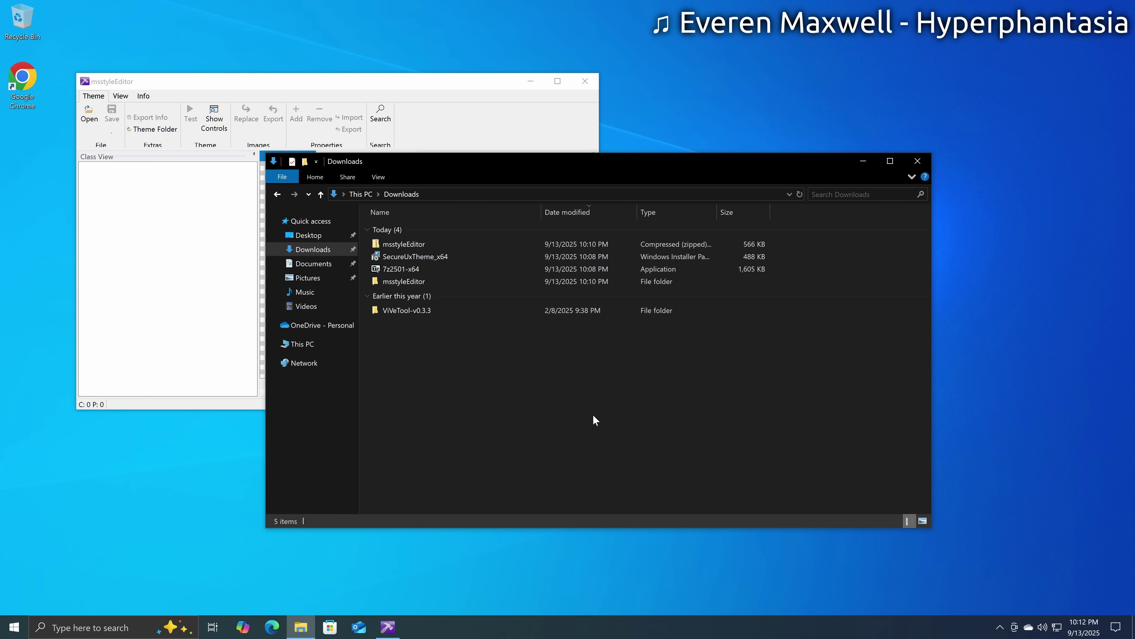
Step: Open Control Panel, check the installed programs in Programs and Features, and close the window
{"action": "key", "text": "super+r"}
{"action": "type", "text": "controll"}
{"action": "key", "text": "Return"}
{"action": "key", "text": "Return"}
{"action": "type", "text": "control"}
{"action": "key", "text": "Return"}
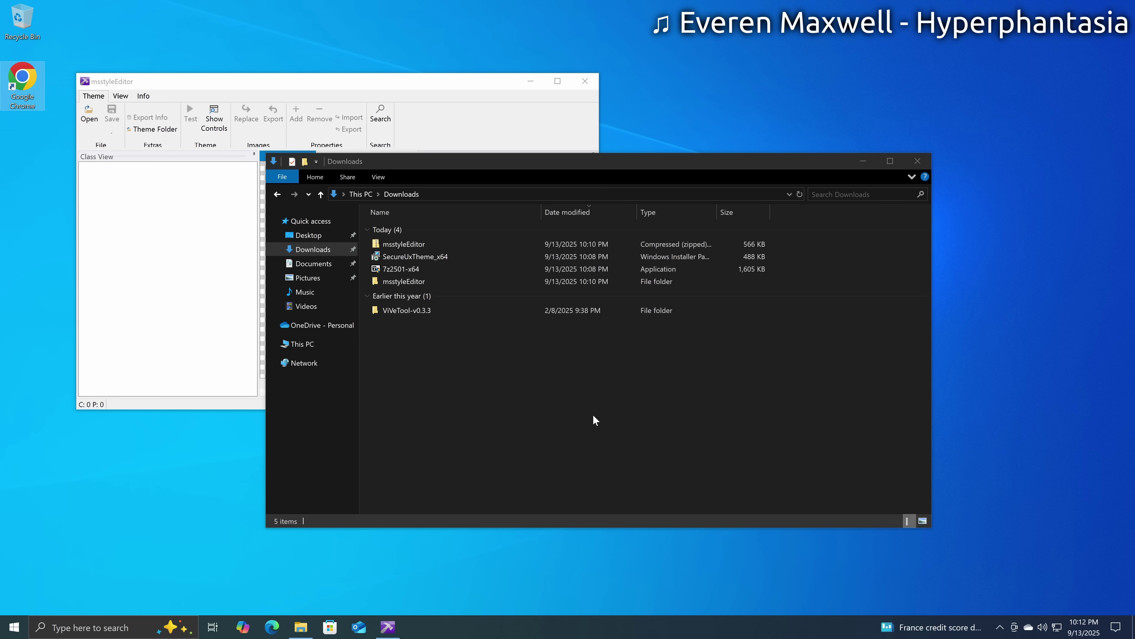
{"action": "left_click", "coordinate": [453, 344]}
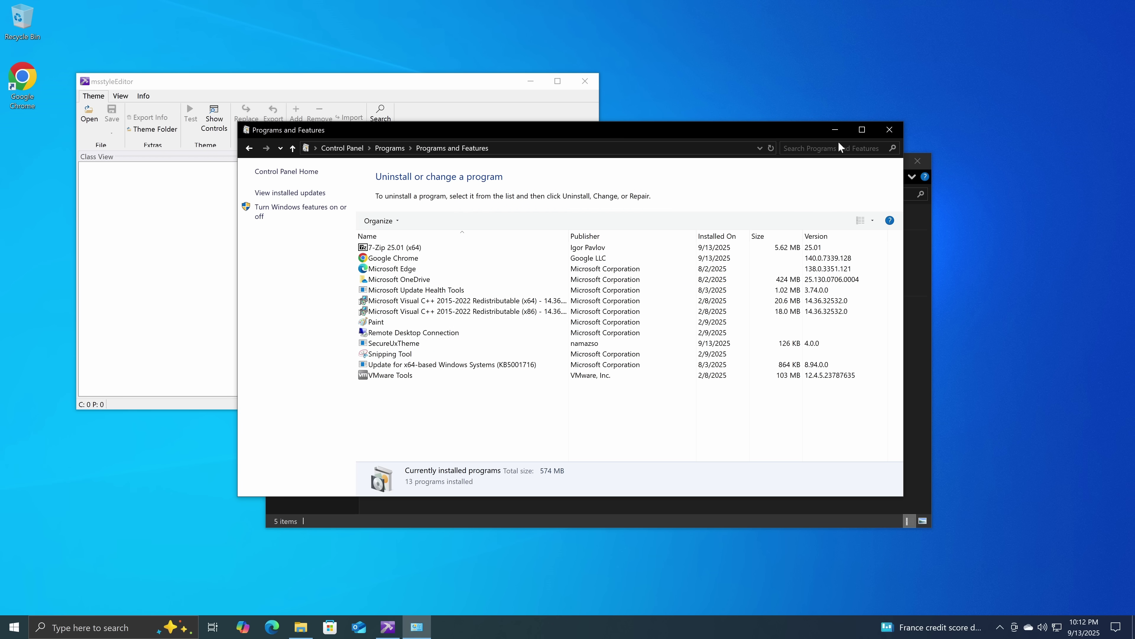
{"action": "left_click", "coordinate": [890, 130]}
Step: Switch File Explorer to This PC and close both the File Explorer and msstyleEditor windows
{"action": "left_click", "coordinate": [302, 344]}
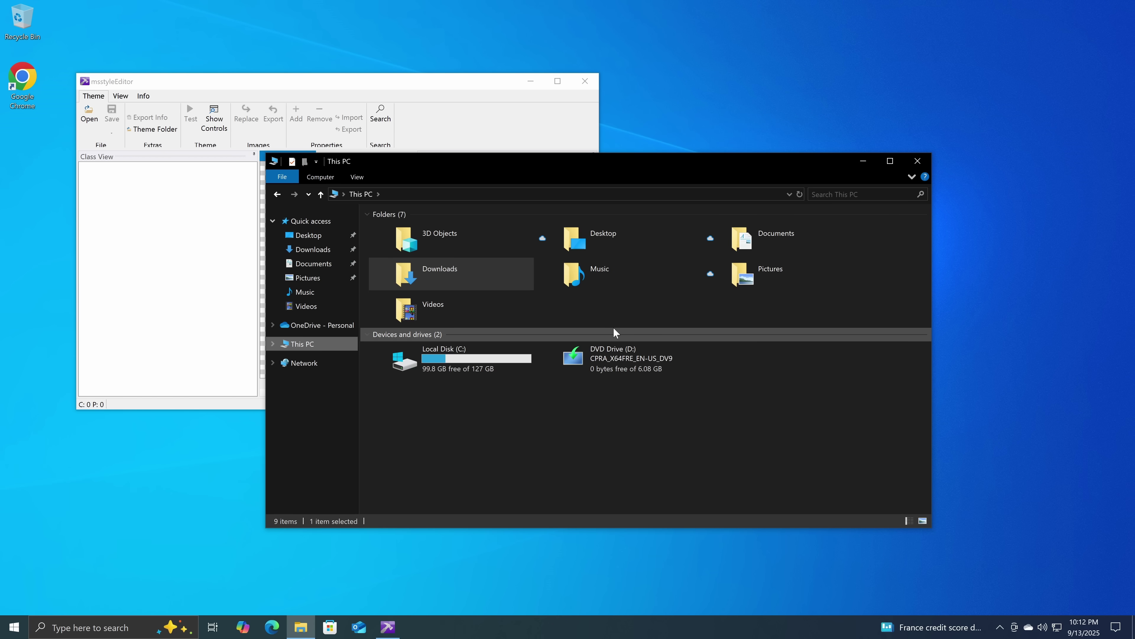
{"action": "left_click", "coordinate": [917, 160]}
{"action": "left_click", "coordinate": [585, 81]}
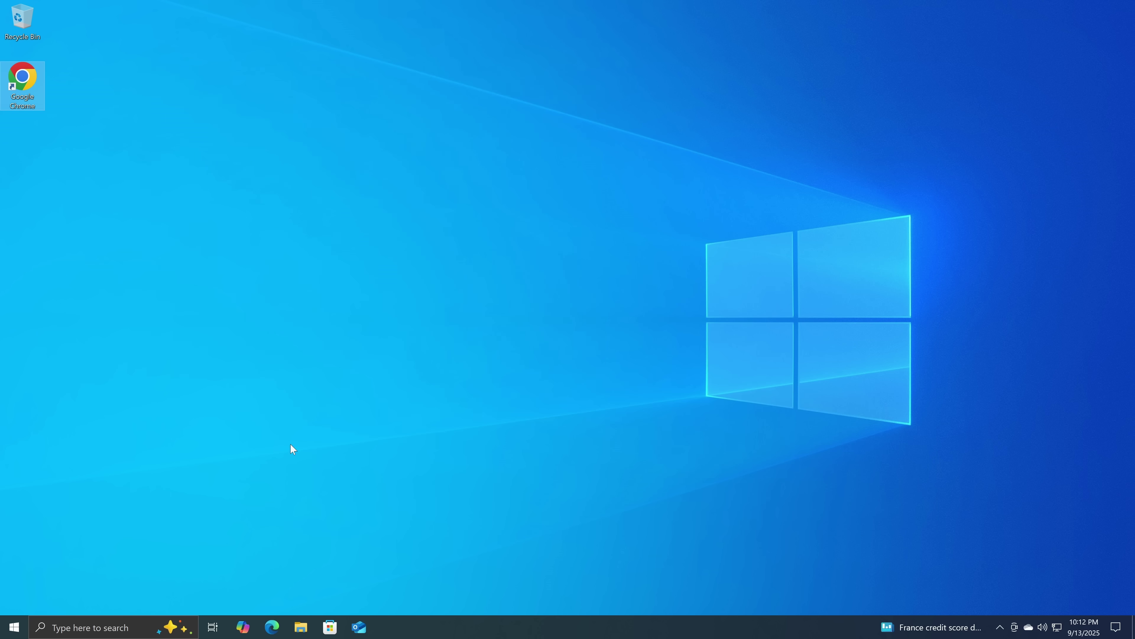
Step: Open a new File Explorer window and go to the sources folder on DVD Drive (D:)
{"action": "left_click", "coordinate": [300, 626]}
{"action": "left_click", "coordinate": [302, 344]}
{"action": "right_click", "coordinate": [577, 356]}
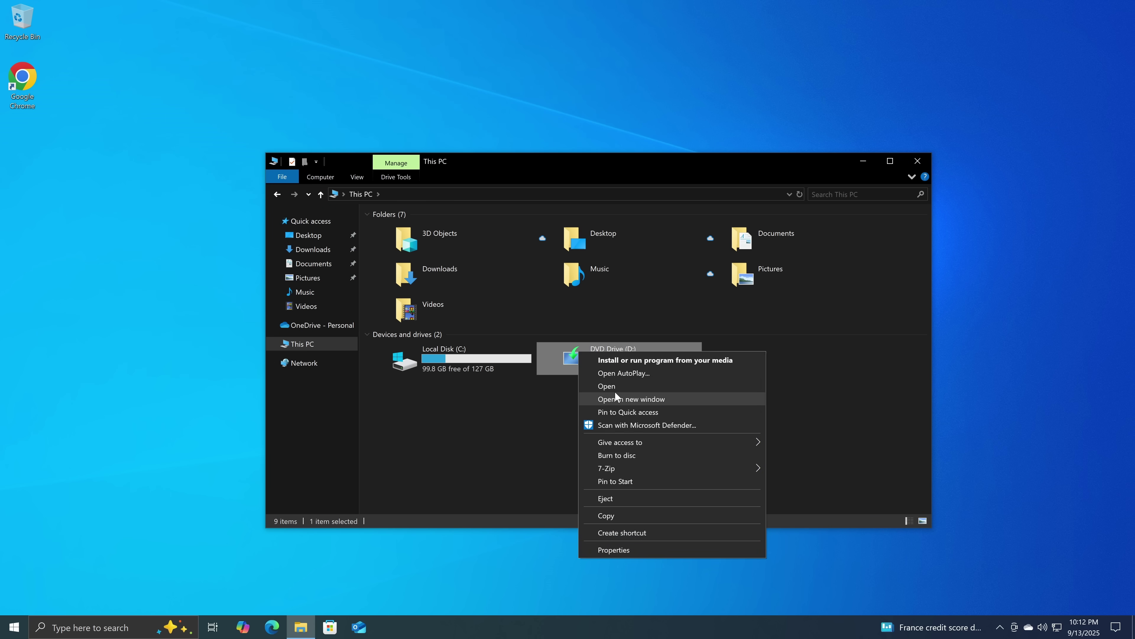
{"action": "left_click", "coordinate": [613, 386]}
{"action": "double_click", "coordinate": [406, 268]}
{"action": "scroll", "coordinate": [419, 377], "scroll_direction": "down", "scroll_amount": 15}
Step: Open install.wim as an archive in 7-Zip, enter its Windows folder, and widen the Name column
{"action": "left_click", "coordinate": [402, 423]}
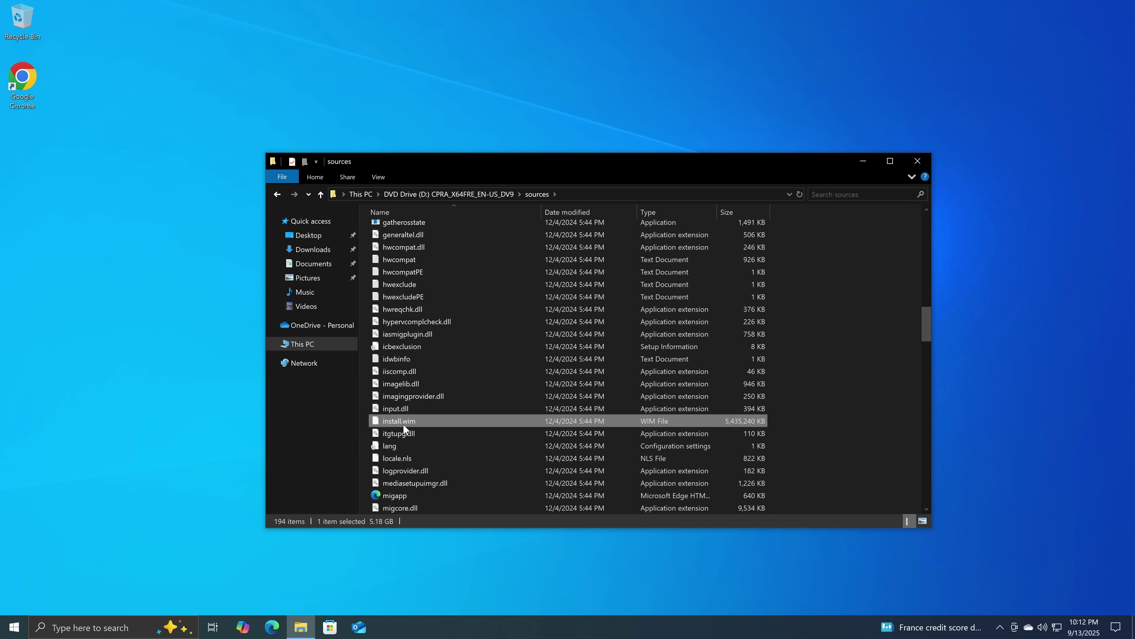
{"action": "right_click", "coordinate": [402, 424]}
{"action": "left_click", "coordinate": [595, 450]}
{"action": "double_click", "coordinate": [157, 355]}
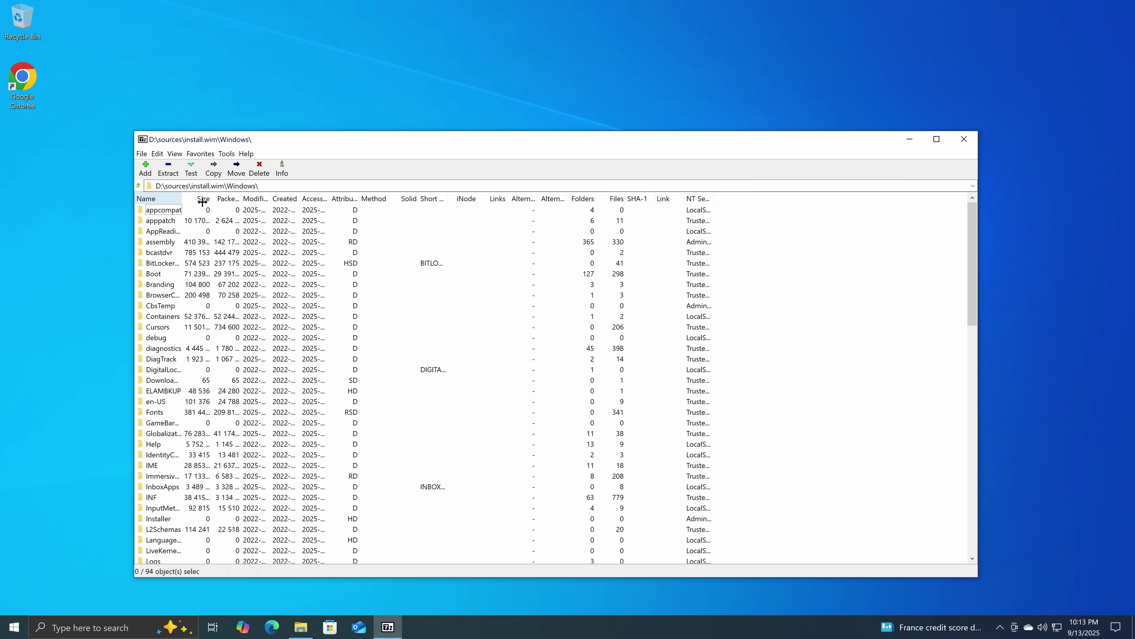
{"action": "left_click_drag", "start_coordinate": [202, 202], "coordinate": [287, 202]}
{"action": "scroll", "coordinate": [233, 398], "scroll_direction": "down", "scroll_amount": 14}
Step: Move the 7-Zip window toward the desktop's right side and extract the Resources folder into Downloads
{"action": "left_click_drag", "start_coordinate": [169, 146], "coordinate": [529, 125]}
{"action": "left_click", "coordinate": [303, 251]}
{"action": "left_click", "coordinate": [1018, 331]}
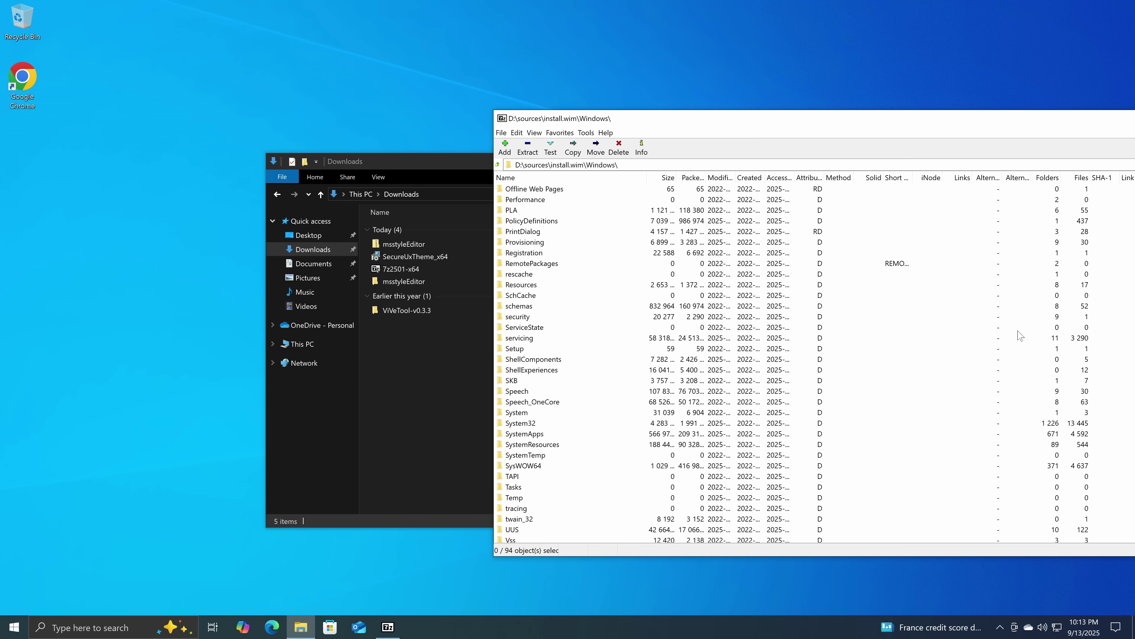
{"action": "scroll", "coordinate": [536, 343], "scroll_direction": "down", "scroll_amount": 2}
{"action": "left_click_drag", "start_coordinate": [438, 389], "coordinate": [437, 389]}
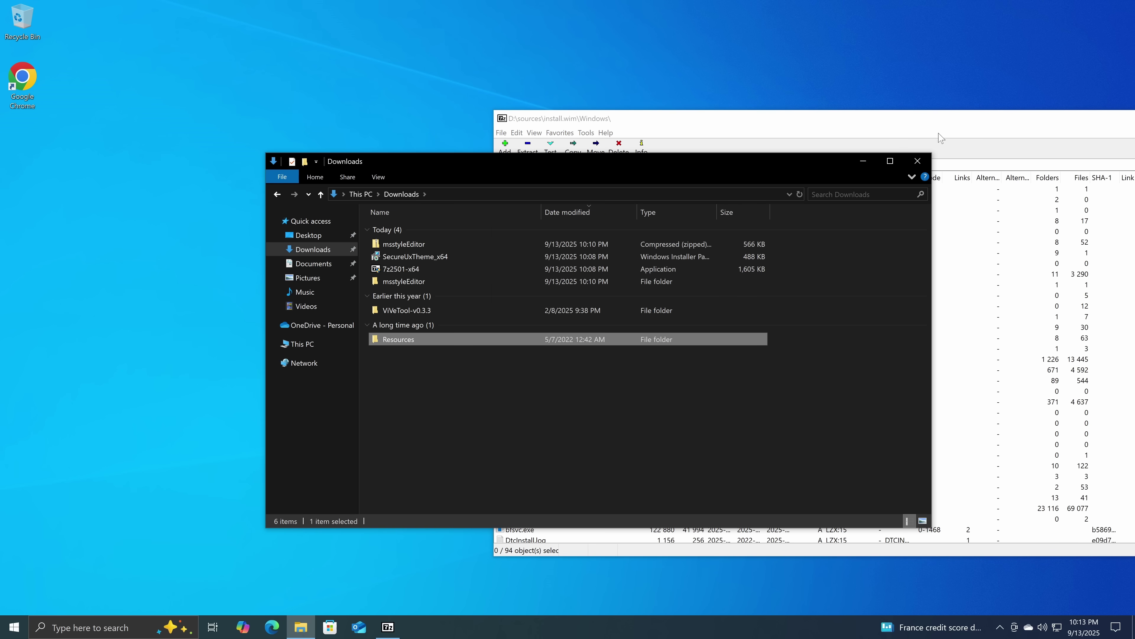
Step: Close the 7-Zip archive window and launch msstyleEditor from its folder in Downloads
{"action": "left_click_drag", "start_coordinate": [938, 123], "coordinate": [546, 152]}
{"action": "left_click", "coordinate": [935, 149]}
{"action": "double_click", "coordinate": [420, 281]}
{"action": "double_click", "coordinate": [414, 230]}
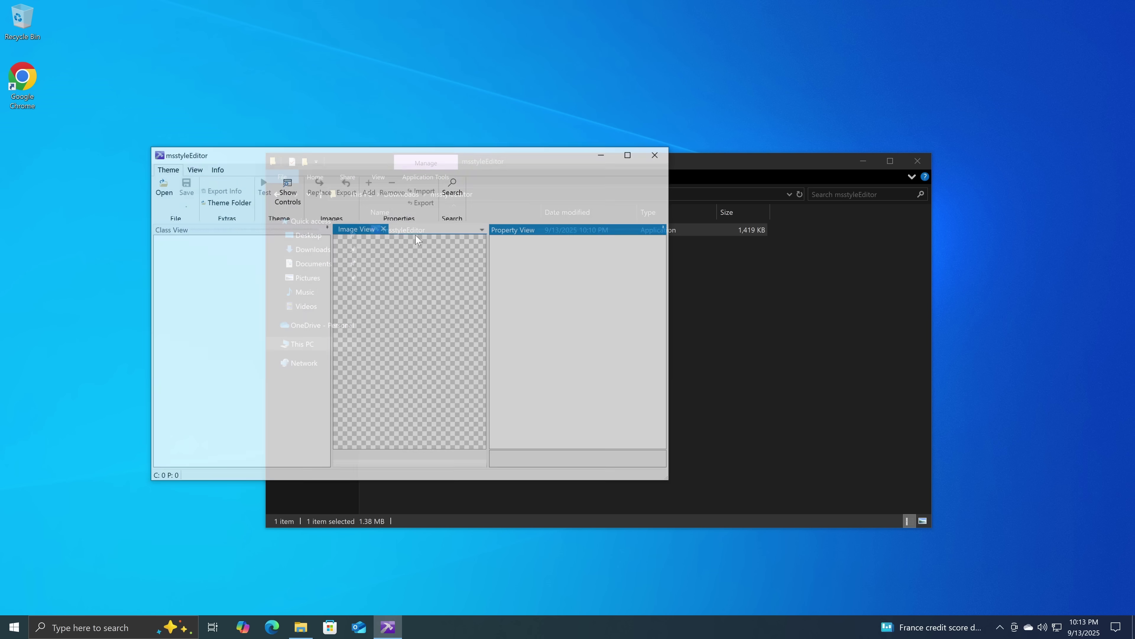
Step: Open aero.msstyles from Downloads\Resources\Themes\aero in msstyleEditor and close the File Explorer window
{"action": "left_click", "coordinate": [199, 263]}
{"action": "double_click", "coordinate": [294, 325]}
{"action": "double_click", "coordinate": [302, 259]}
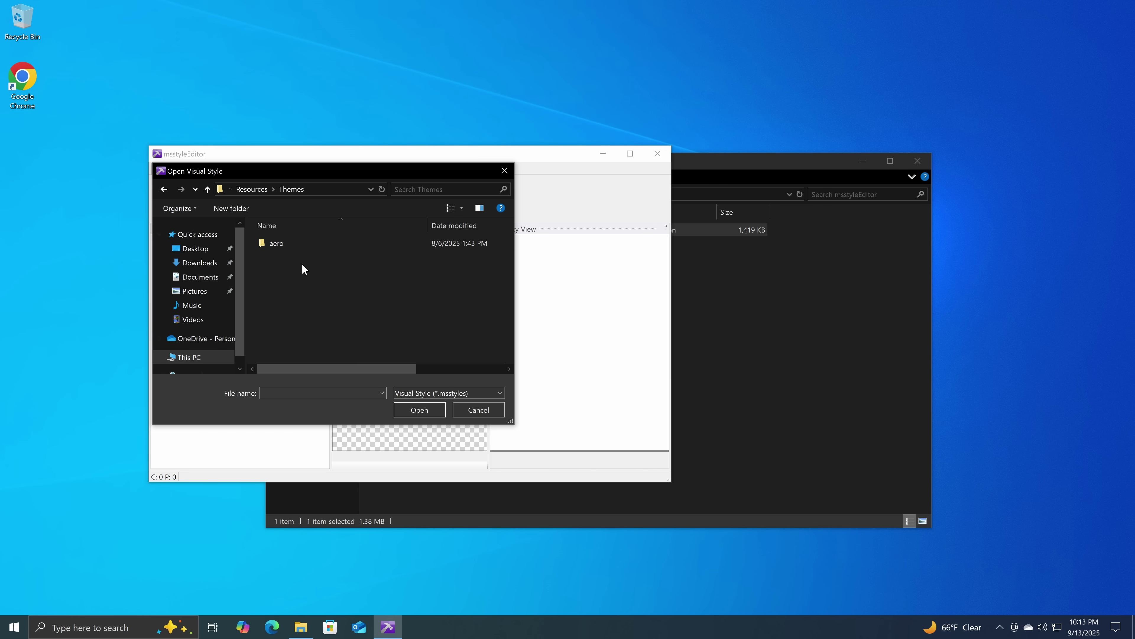
{"action": "double_click", "coordinate": [305, 246]}
{"action": "left_click", "coordinate": [296, 281]}
{"action": "left_click", "coordinate": [422, 409]}
{"action": "left_click", "coordinate": [918, 161]}
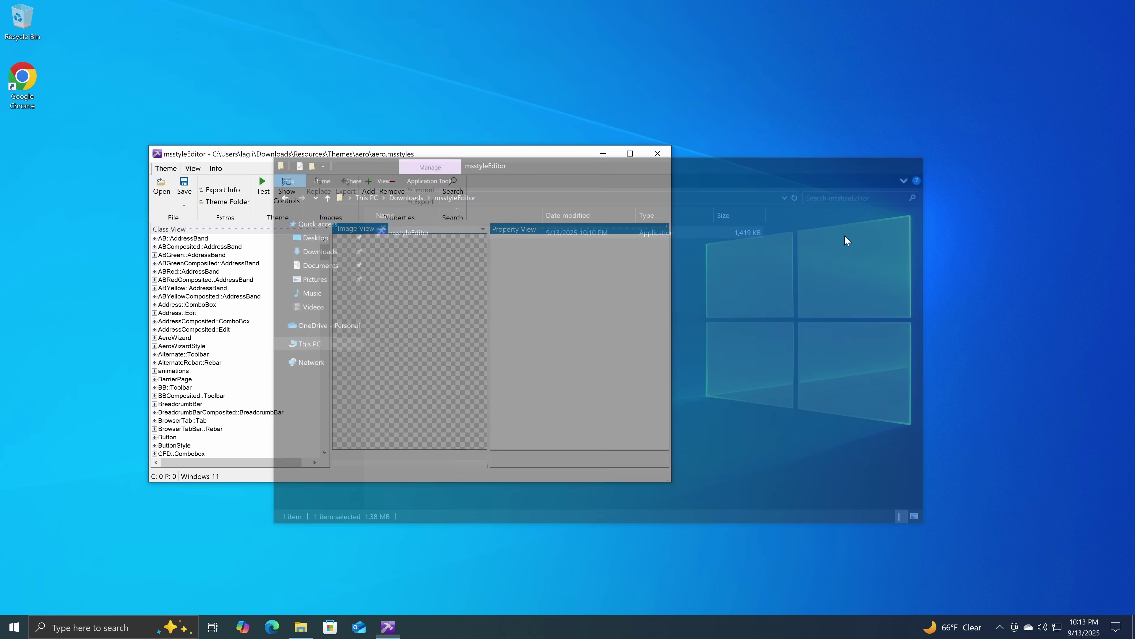
Step: Arrange the control preview and Task Manager beside the editor, and open a File Explorer window, leaving it minimized
{"action": "left_click", "coordinate": [287, 190]}
{"action": "left_click_drag", "start_coordinate": [218, 39], "coordinate": [874, 62]}
{"action": "right_click", "coordinate": [716, 637]}
{"action": "left_click", "coordinate": [756, 577]}
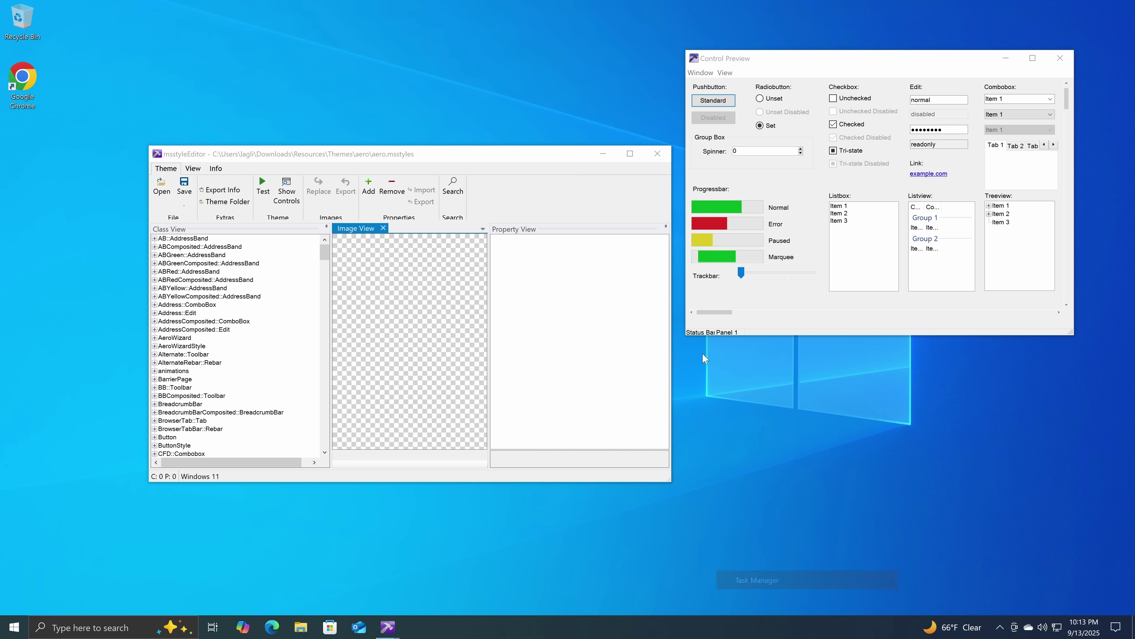
{"action": "left_click_drag", "start_coordinate": [344, 75], "coordinate": [883, 355]}
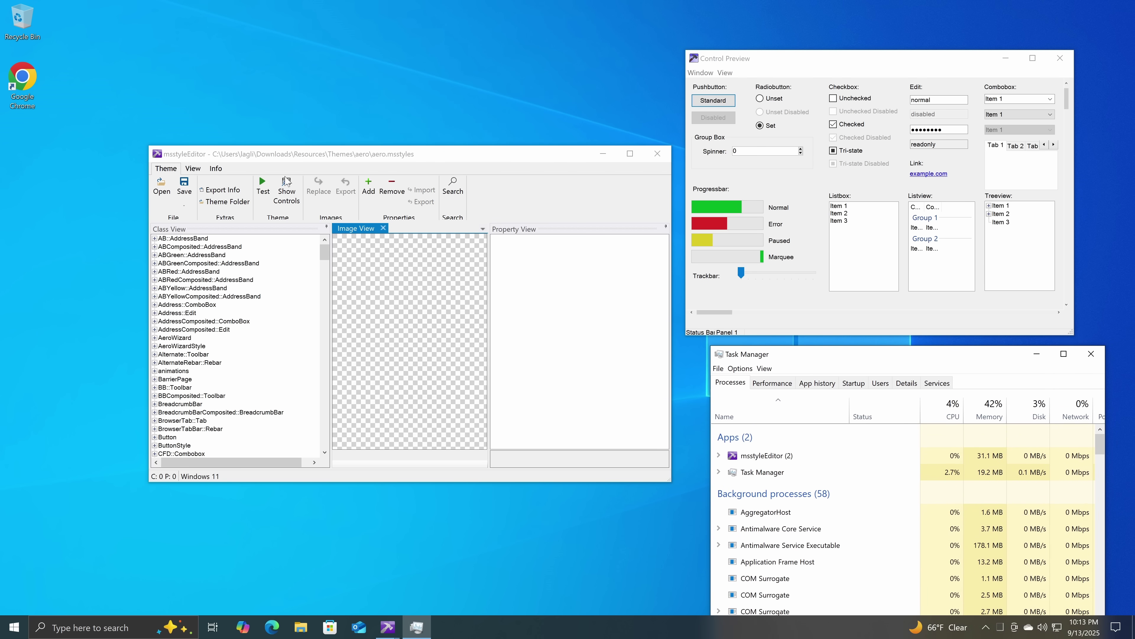
{"action": "key", "text": "super+e"}
{"action": "left_click", "coordinate": [863, 161]}
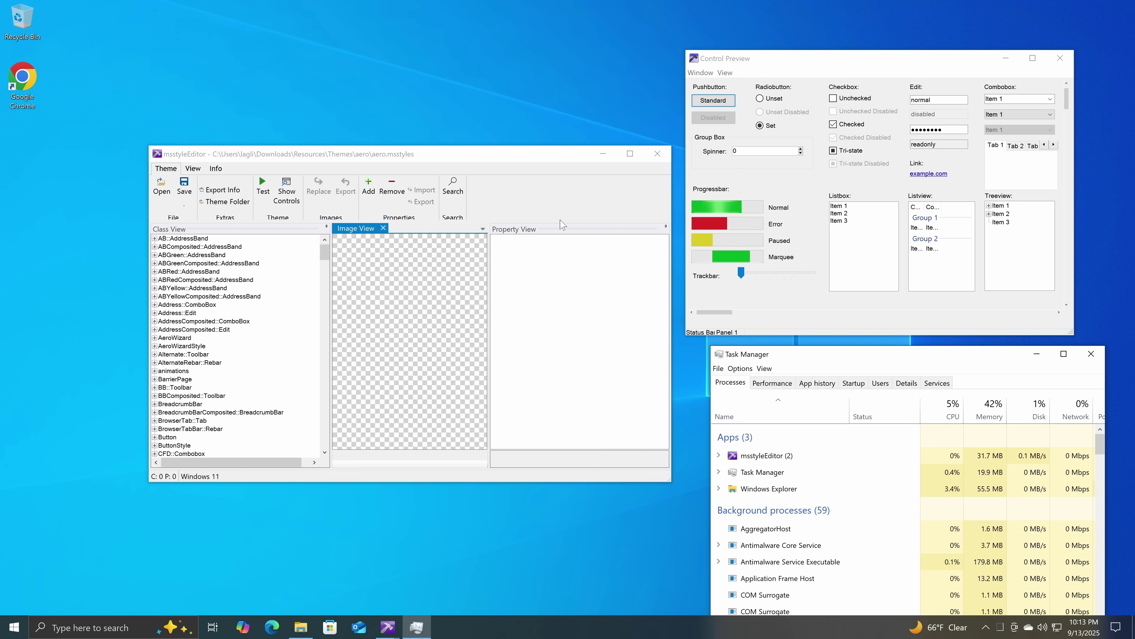
Step: Start testing the loaded Windows 11 theme and move the msstyleEditor window away from the preview
{"action": "left_click", "coordinate": [261, 183]}
{"action": "left_click", "coordinate": [608, 353]}
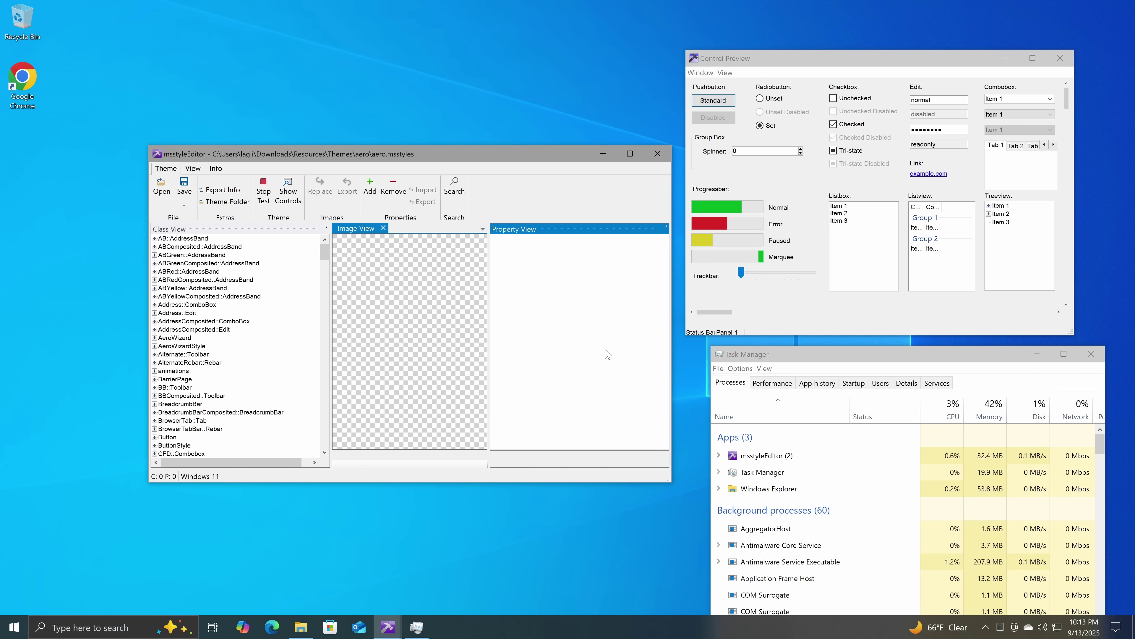
{"action": "left_click_drag", "start_coordinate": [440, 158], "coordinate": [345, 180]}
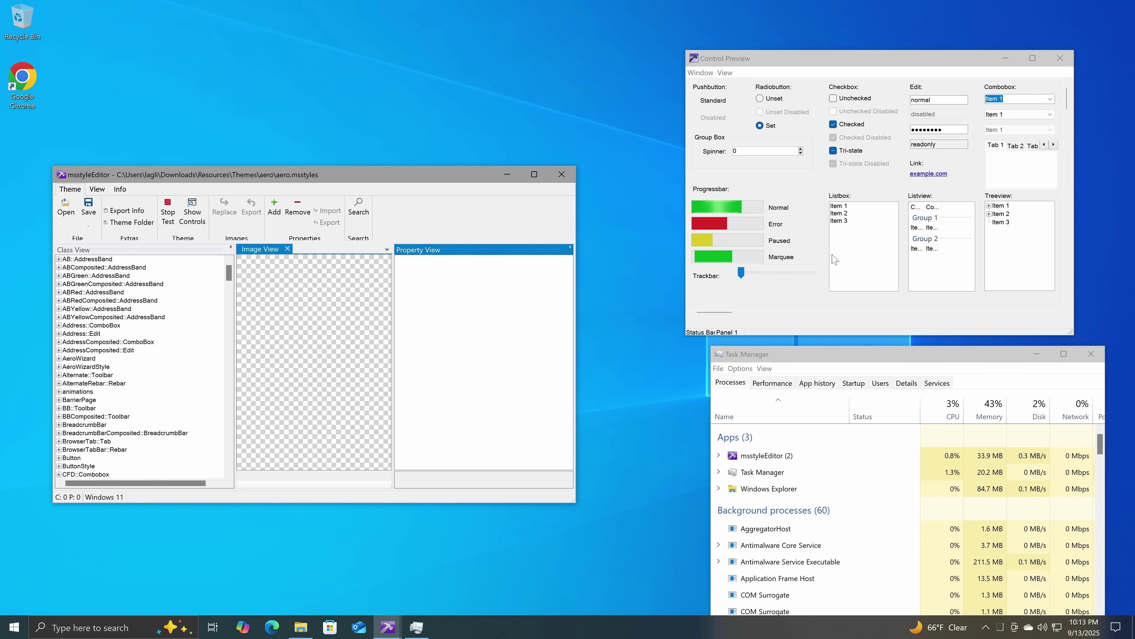
Step: Inspect the themed controls in Control Preview, including its sample File Dialog and Color Dialog
{"action": "left_click", "coordinate": [800, 117]}
{"action": "left_click", "coordinate": [731, 85]}
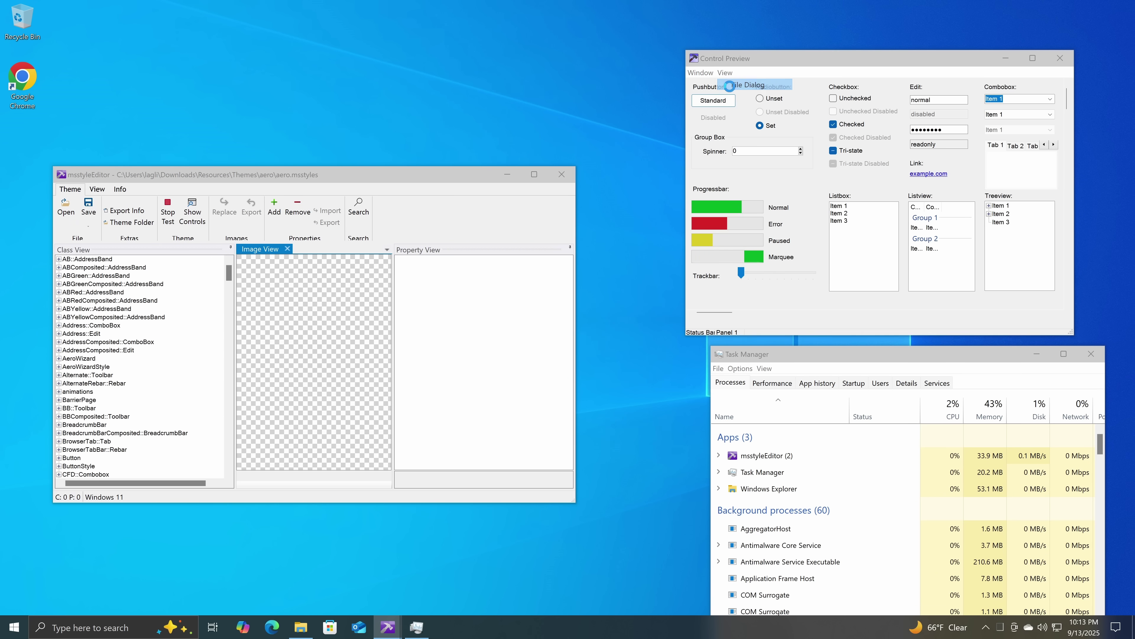
{"action": "left_click", "coordinate": [1015, 326]}
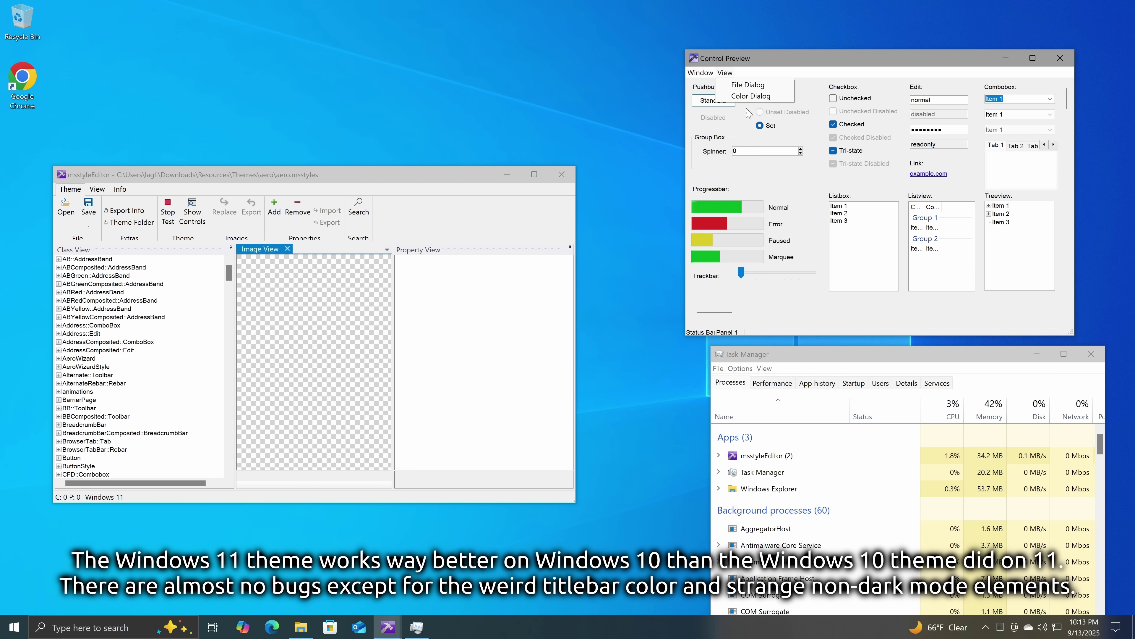
{"action": "left_click", "coordinate": [751, 96]}
{"action": "left_click", "coordinate": [689, 151]}
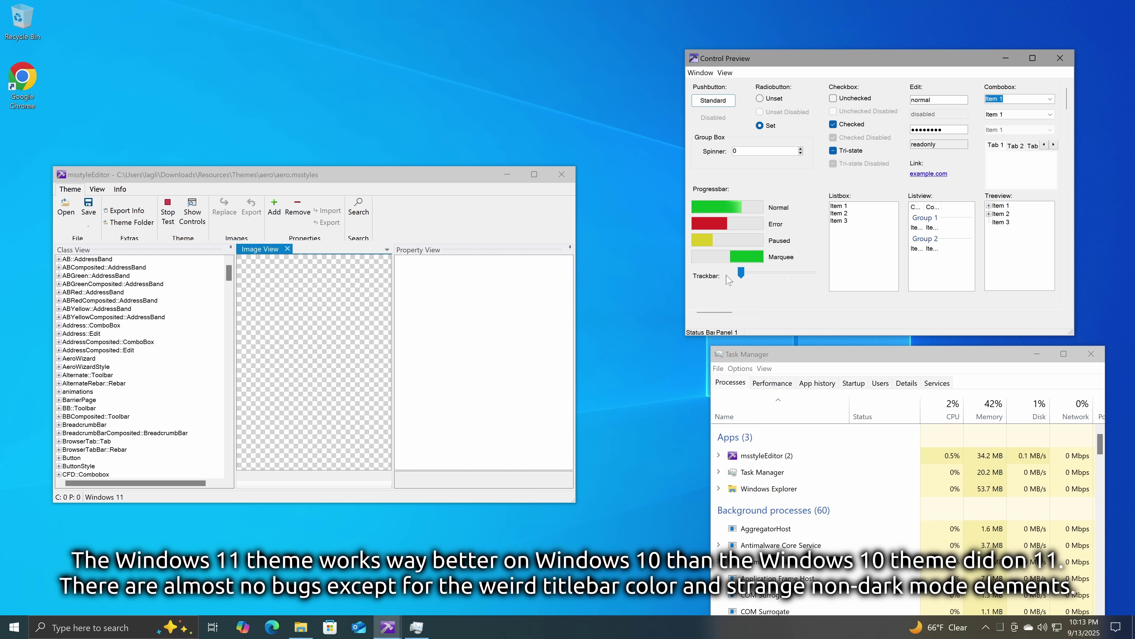
Step: Move Task Manager clear of the desktop's edge, and inspect Local Disk (C:) in File Explorer plus the taskbar and Start menus under the tested theme
{"action": "left_click_drag", "start_coordinate": [841, 363], "coordinate": [778, 266]}
{"action": "left_click", "coordinate": [301, 626]}
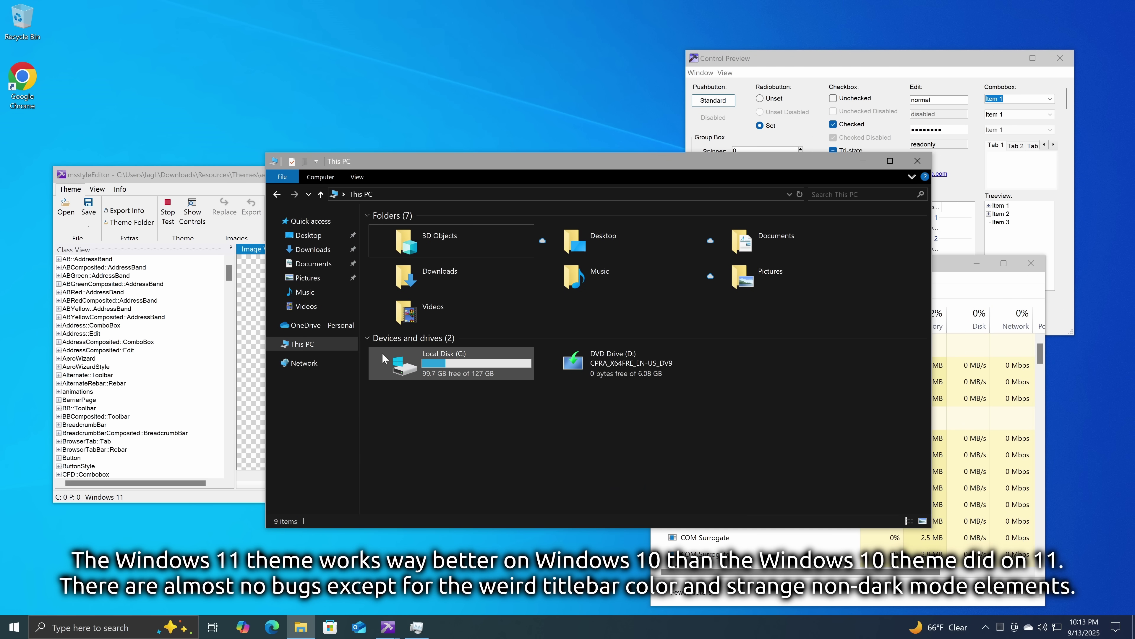
{"action": "double_click", "coordinate": [443, 358]}
{"action": "key", "text": "alt+Left"}
{"action": "right_click", "coordinate": [465, 369]}
{"action": "right_click", "coordinate": [465, 360]}
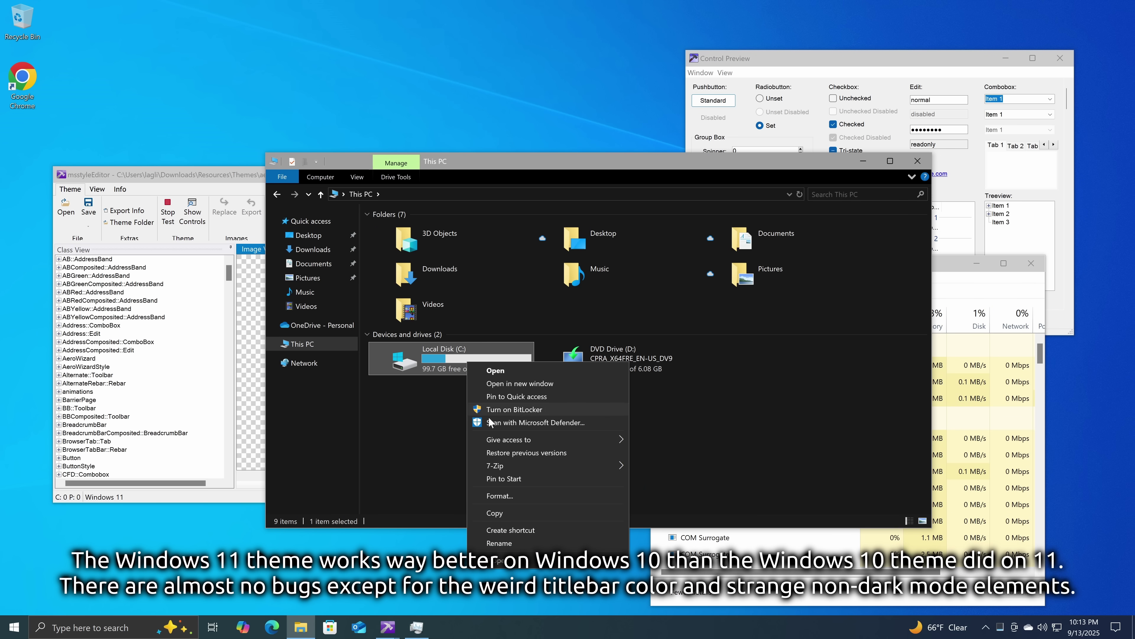
{"action": "left_click", "coordinate": [530, 556]}
{"action": "right_click", "coordinate": [742, 627]}
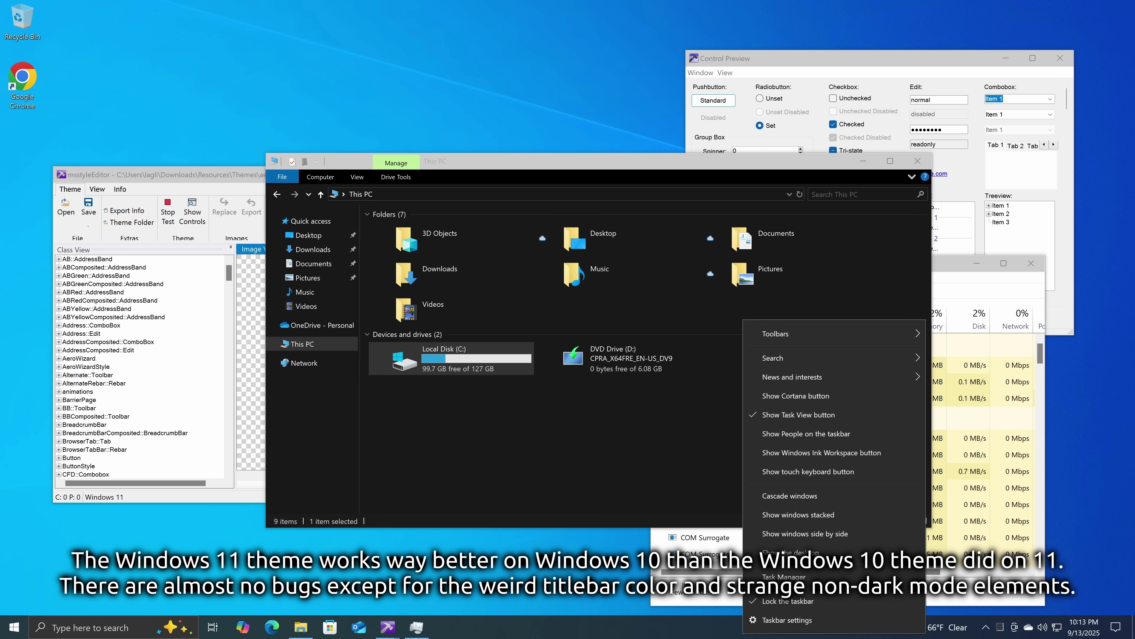
{"action": "left_click", "coordinate": [13, 626]}
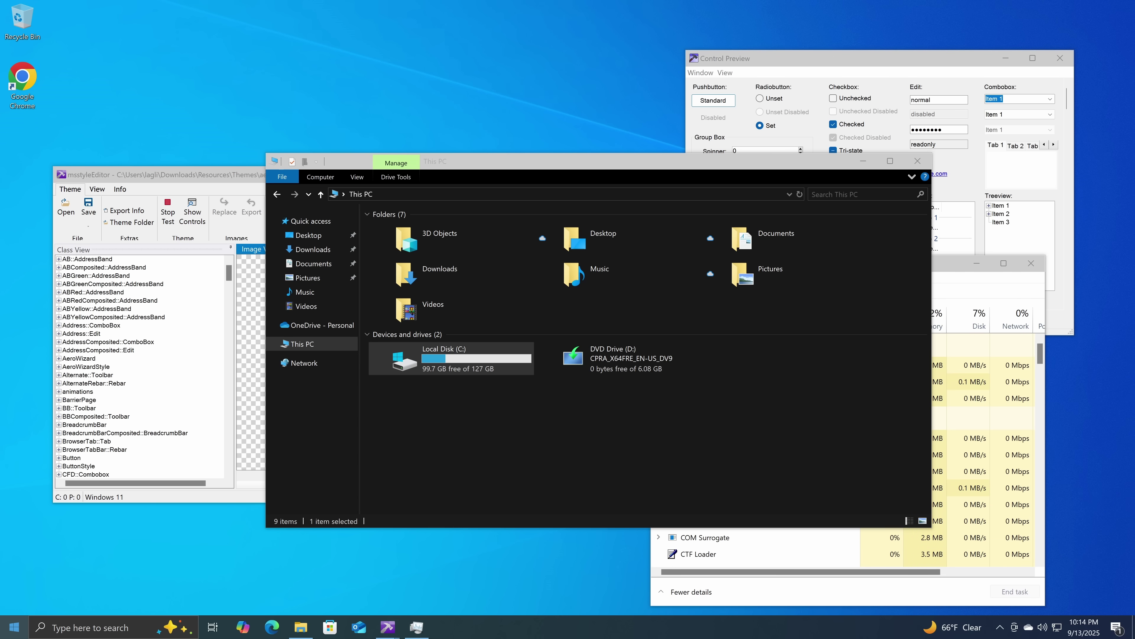
Step: Reopen File Explorer to check its window controls, close it, and look through Task Manager's Services and Processes views
{"action": "left_click", "coordinate": [300, 630]}
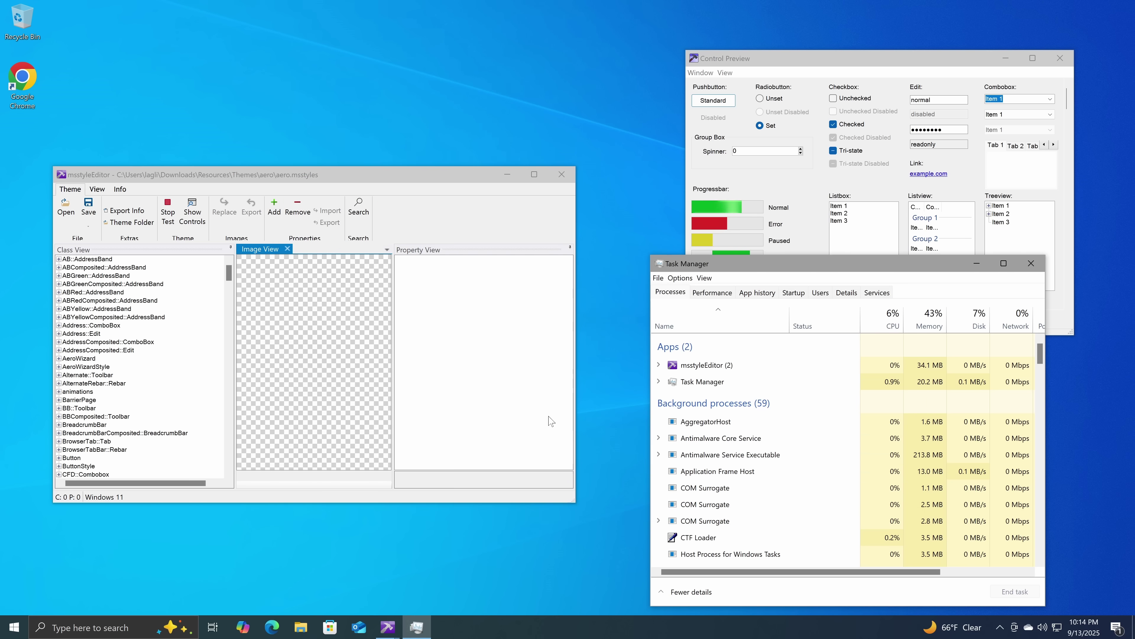
{"action": "left_click", "coordinate": [300, 629]}
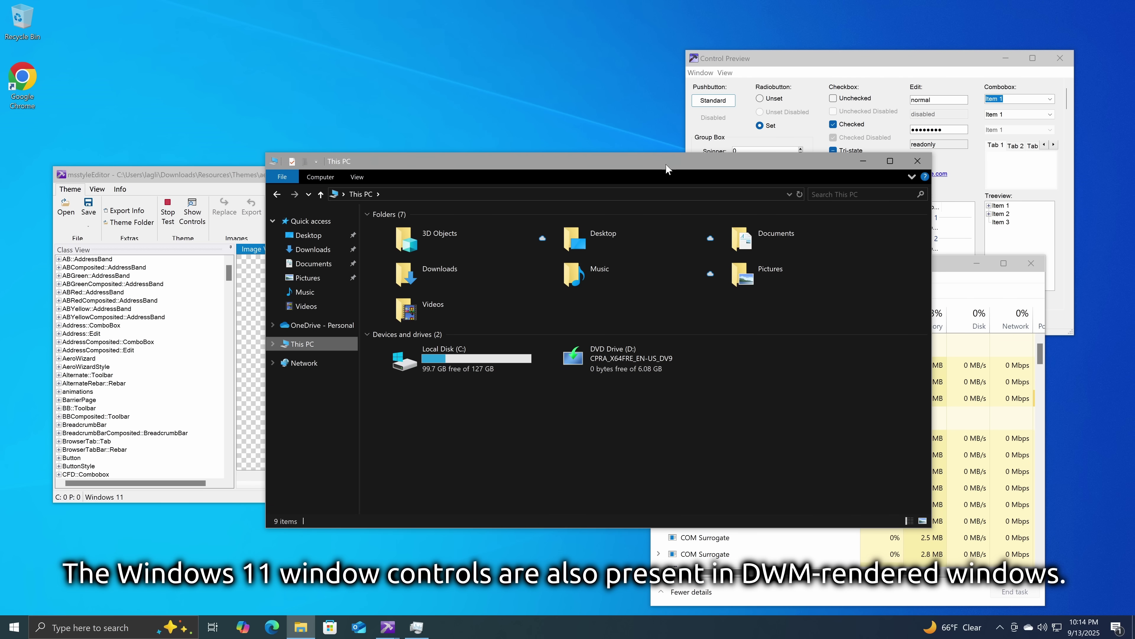
{"action": "left_click_drag", "start_coordinate": [667, 169], "coordinate": [546, 387]}
{"action": "left_click", "coordinate": [620, 378]}
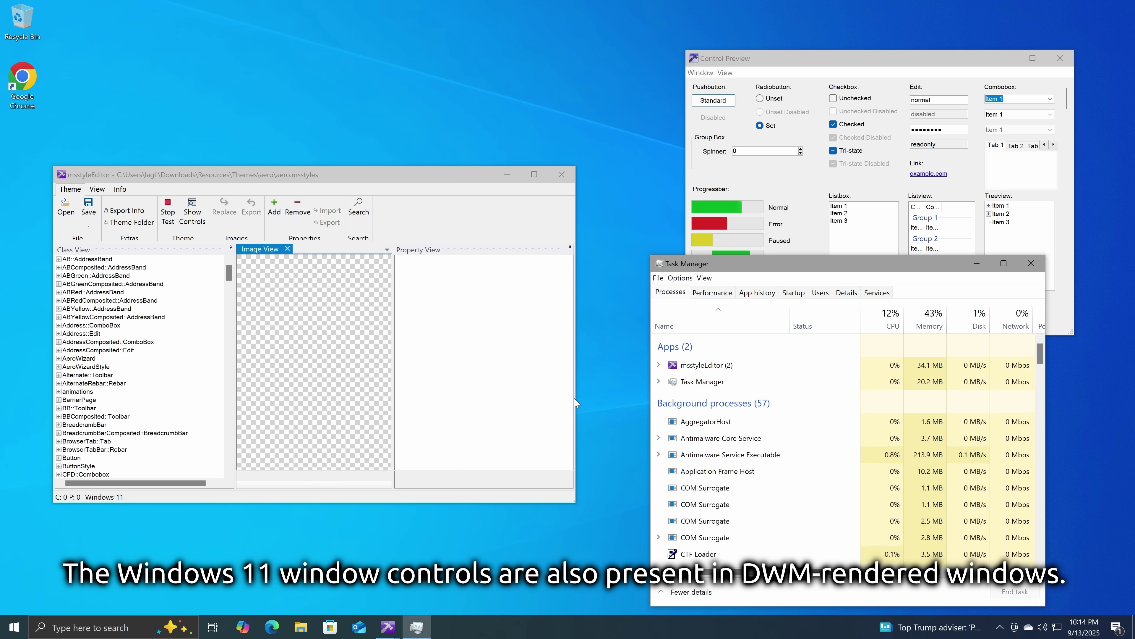
{"action": "left_click", "coordinate": [871, 292]}
{"action": "left_click", "coordinate": [682, 292]}
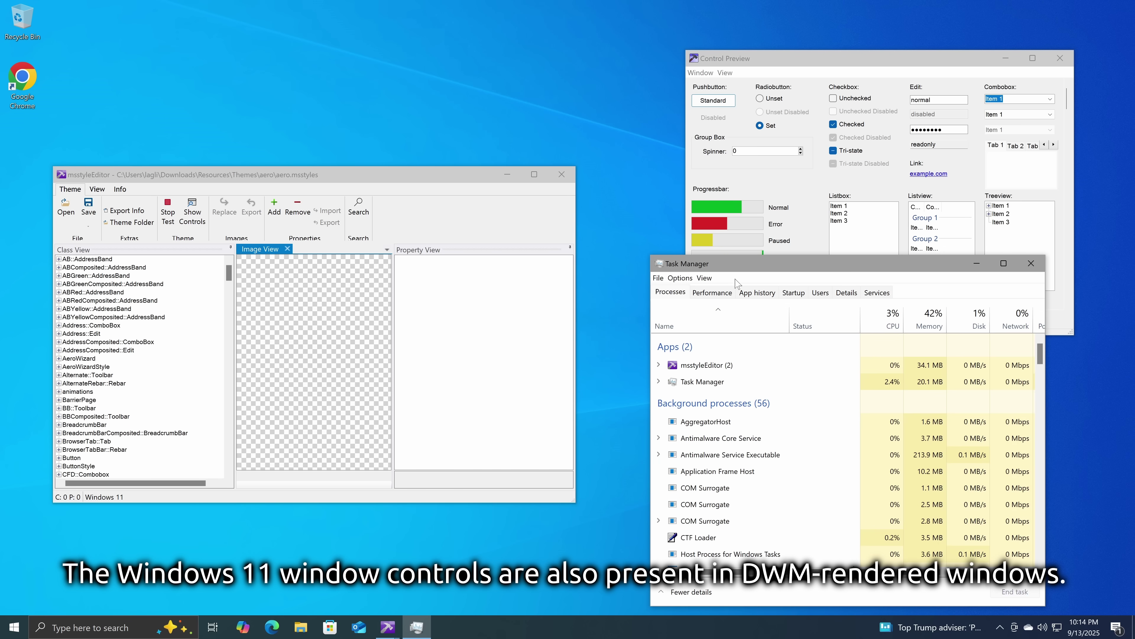
Step: Close Task Manager, Control Preview and msstyleEditor, and open the Start menu
{"action": "left_click", "coordinate": [1031, 263]}
{"action": "left_click", "coordinate": [1060, 59]}
{"action": "left_click", "coordinate": [562, 174]}
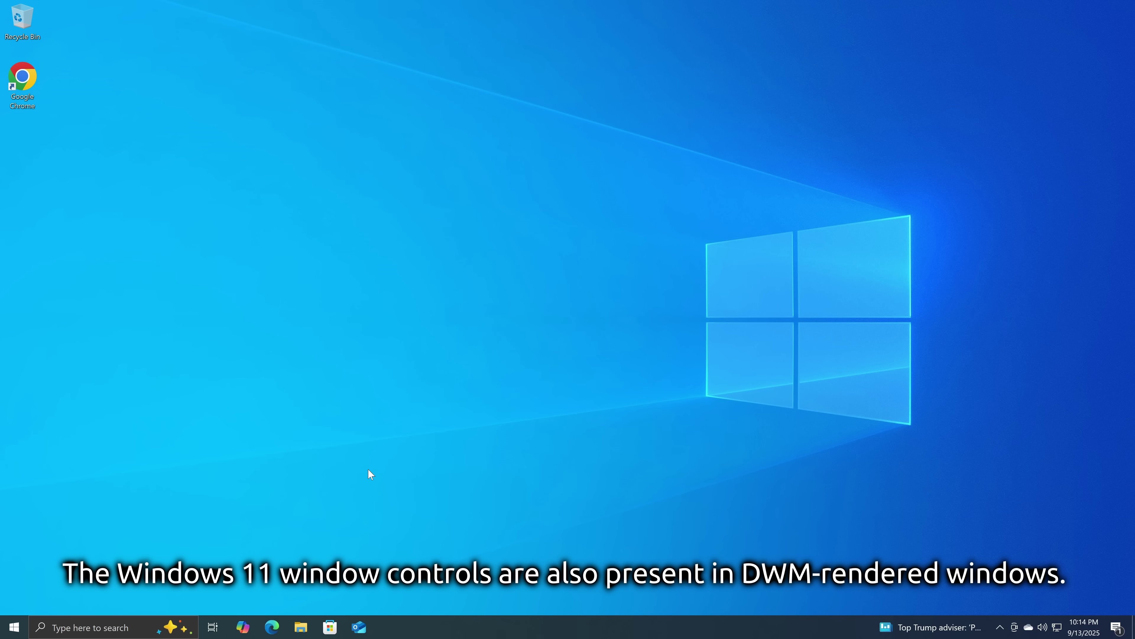
{"action": "left_click", "coordinate": [14, 626]}
Step: Open install.wim from the DVD's sources folder as an archive in 7-Zip and enter its image folder 1
{"action": "scroll", "coordinate": [102, 450], "scroll_direction": "down", "scroll_amount": 5}
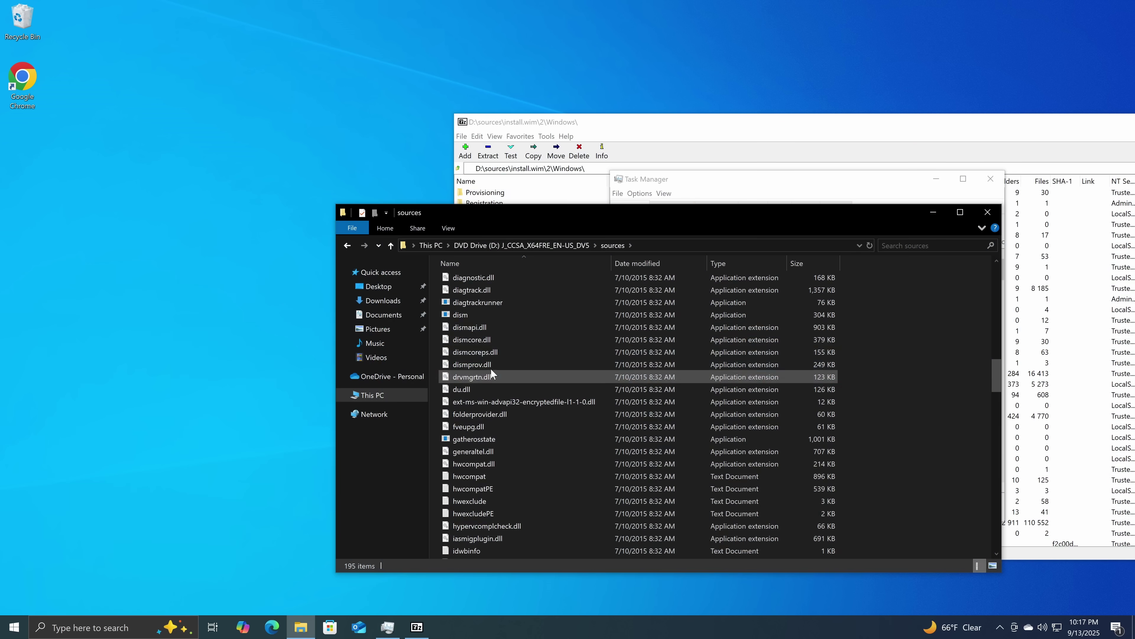
{"action": "scroll", "coordinate": [485, 394], "scroll_direction": "down", "scroll_amount": 4}
{"action": "right_click", "coordinate": [482, 453]}
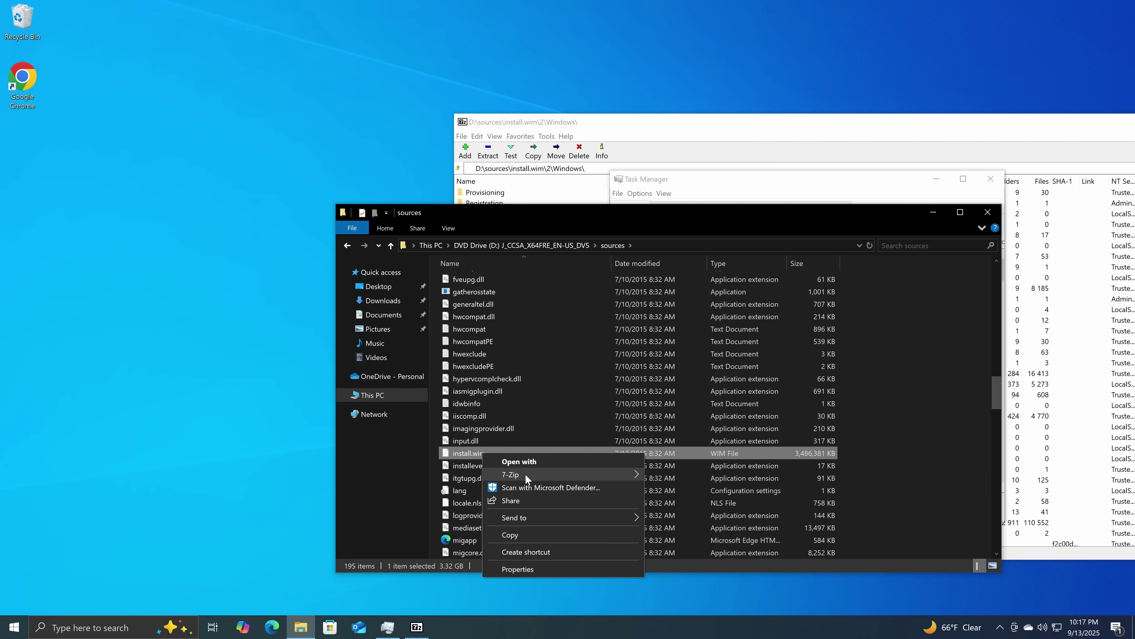
{"action": "mouse_move", "coordinate": [511, 474]}
{"action": "left_click", "coordinate": [684, 317]}
{"action": "double_click", "coordinate": [130, 226]}
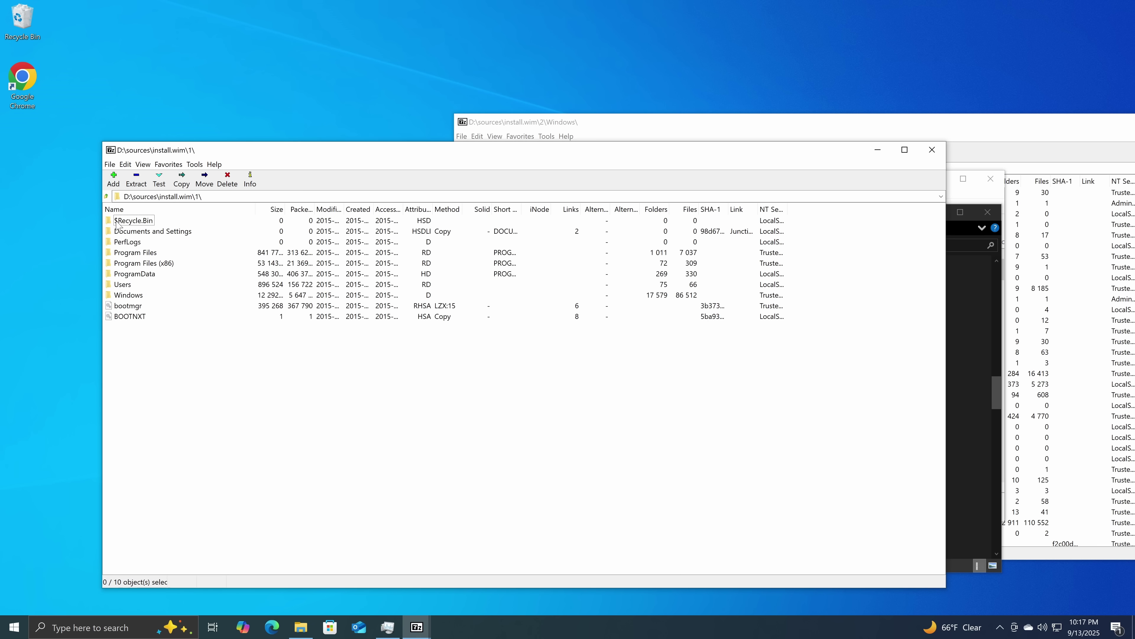
Step: Place the 7-Zip window beside Downloads and extract the Resources folder from the archive's Windows folder into Downloads
{"action": "left_click_drag", "start_coordinate": [159, 150], "coordinate": [512, 86]}
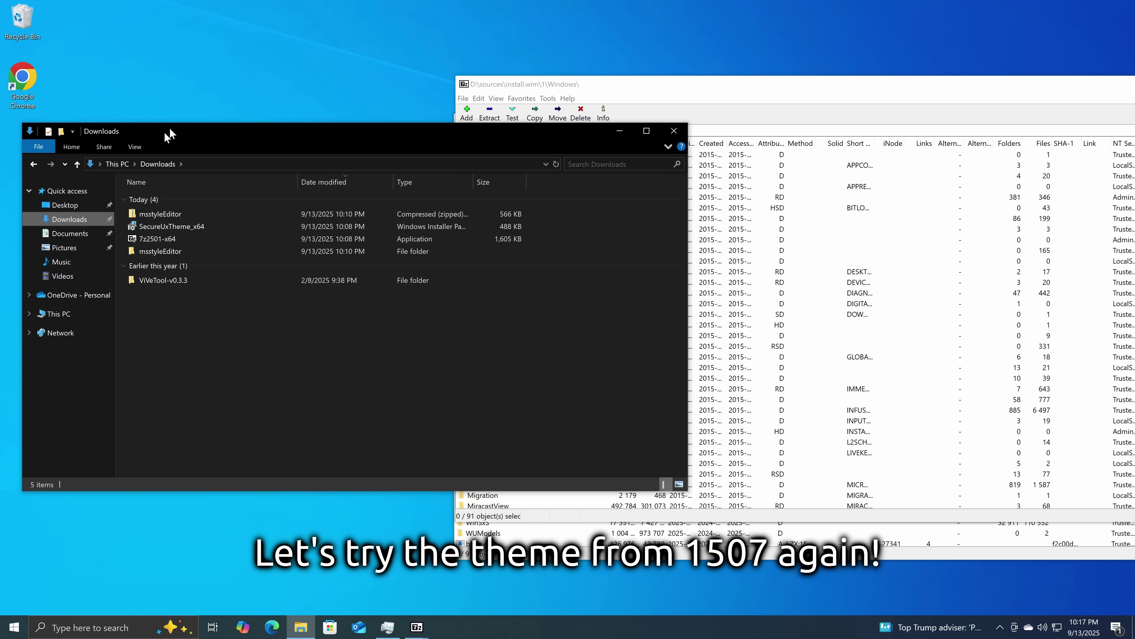
{"action": "scroll", "coordinate": [493, 298], "scroll_direction": "down", "scroll_amount": 11}
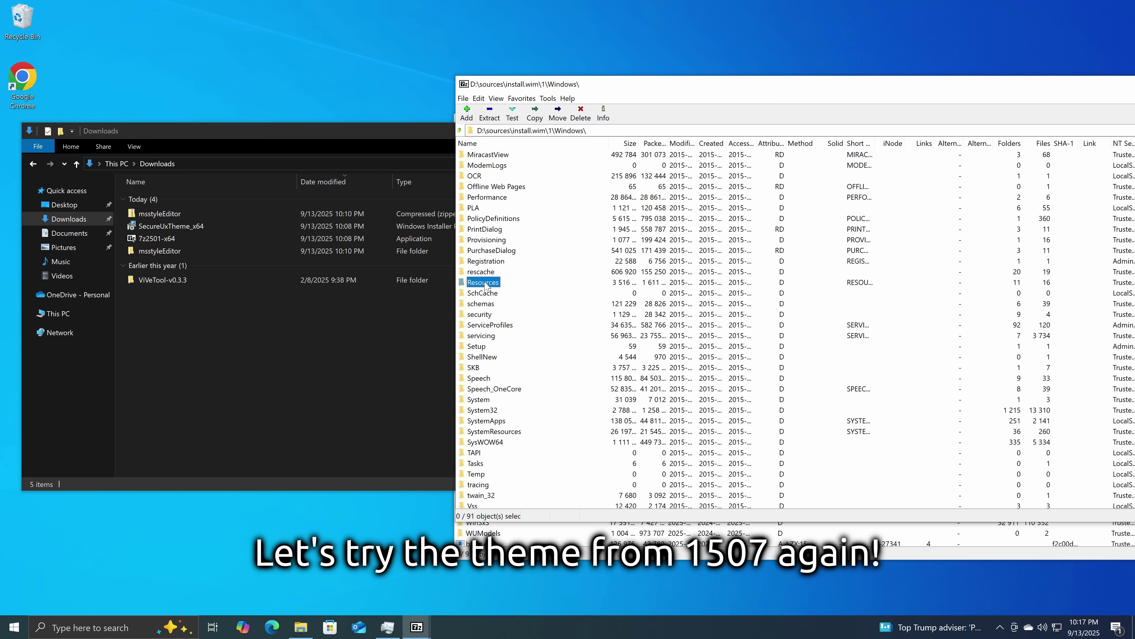
{"action": "double_click", "coordinate": [486, 283]}
{"action": "double_click", "coordinate": [483, 177]}
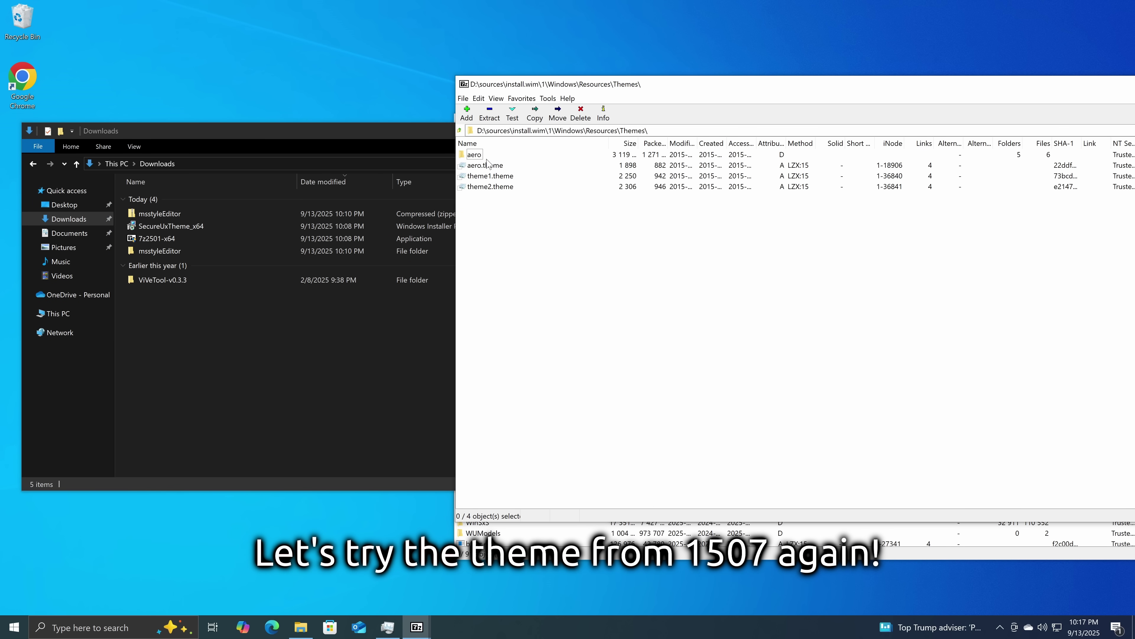
{"action": "left_click", "coordinate": [462, 132]}
{"action": "key", "text": "BackSpace"}
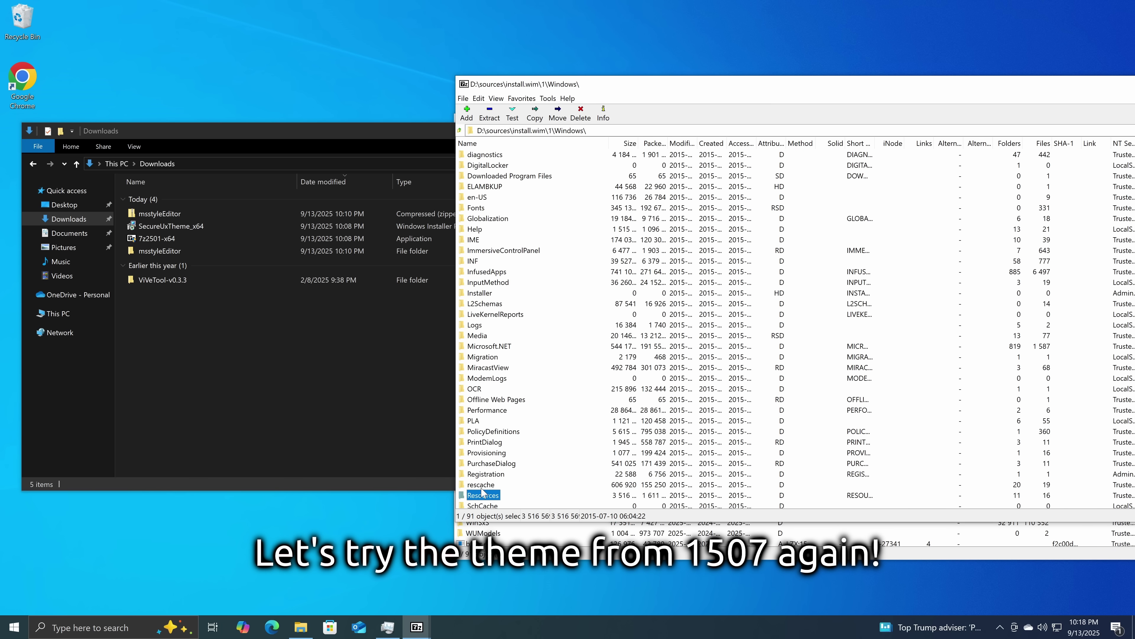
{"action": "left_click_drag", "start_coordinate": [483, 491], "coordinate": [319, 405]}
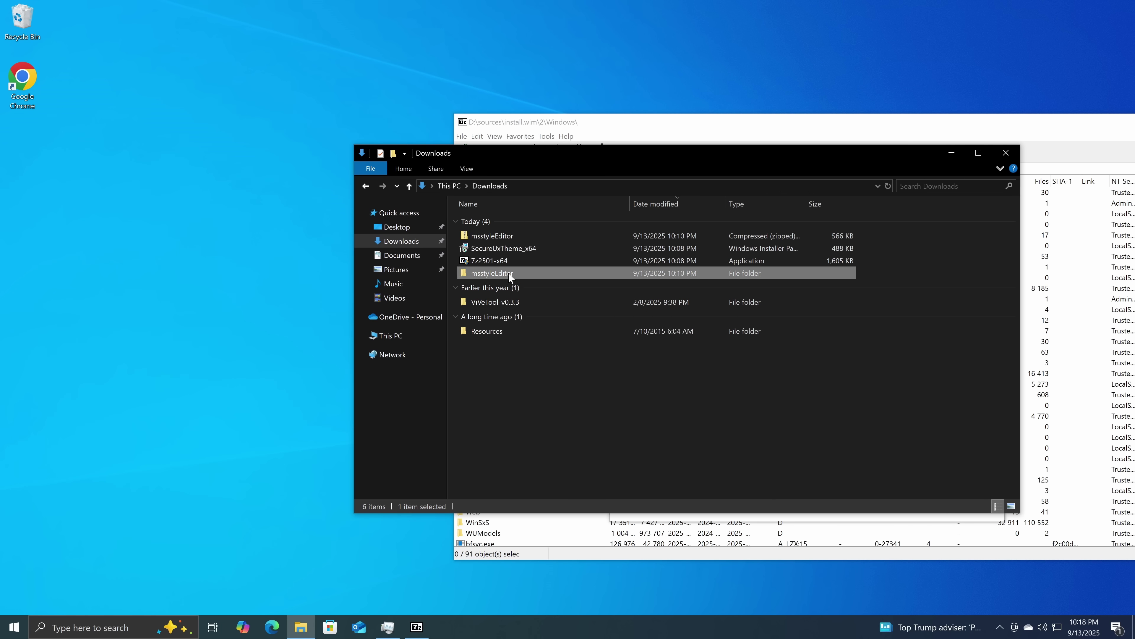
Step: Launch msstyleEditor from its folder in Downloads and bring up Task Manager beside it with process details shown
{"action": "double_click", "coordinate": [508, 272]}
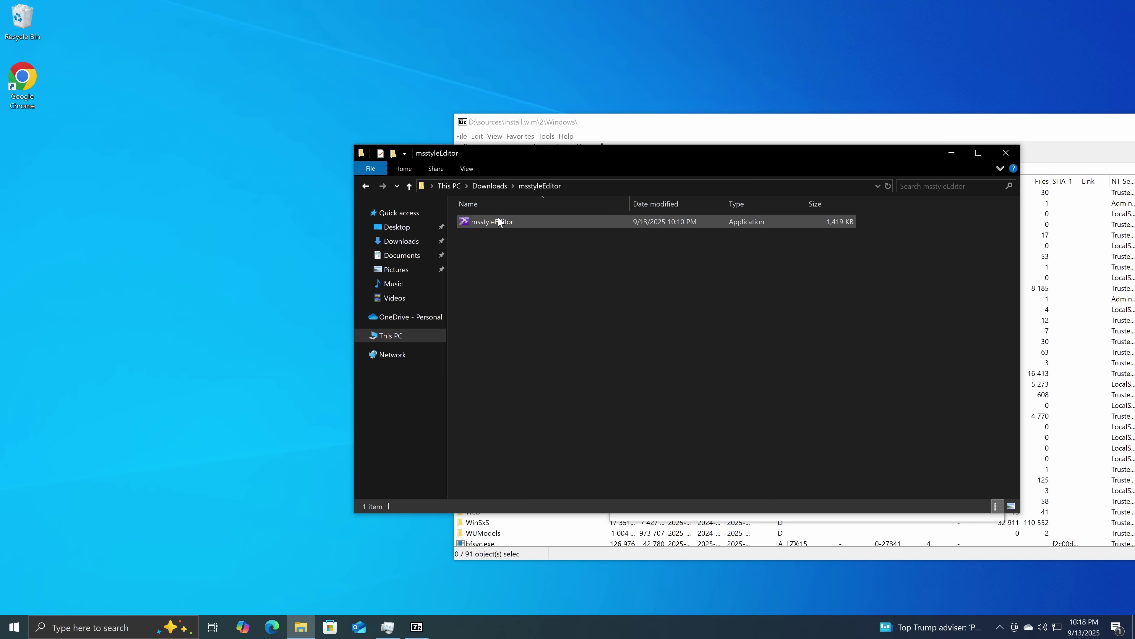
{"action": "double_click", "coordinate": [497, 222]}
{"action": "left_click", "coordinate": [384, 623]}
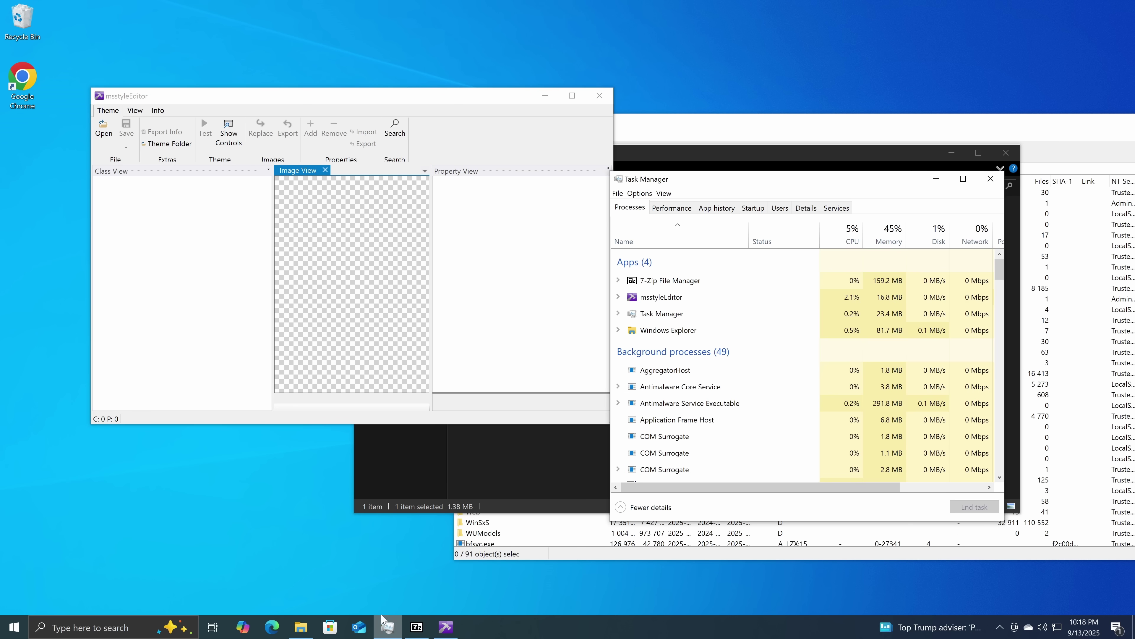
{"action": "left_click_drag", "start_coordinate": [665, 184], "coordinate": [739, 198]}
{"action": "left_click", "coordinate": [885, 224]}
Step: Open the 1507 aero visual style in msstyleEditor and switch Task Manager to its Performance view
{"action": "left_click", "coordinate": [103, 128]}
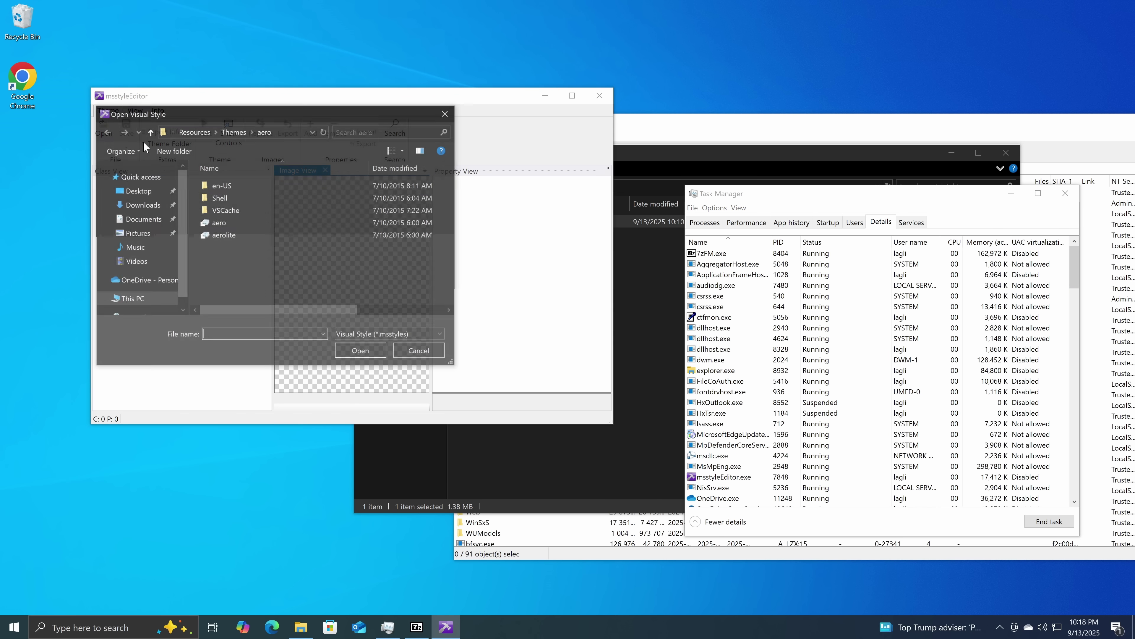
{"action": "left_click", "coordinate": [249, 219]}
{"action": "left_click", "coordinate": [364, 348]}
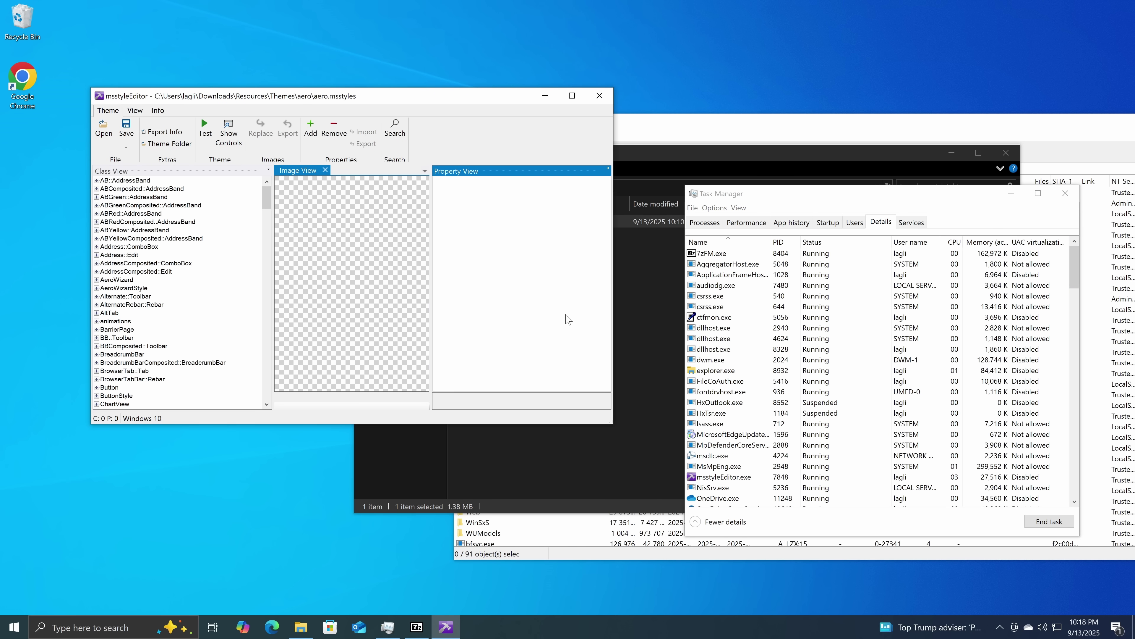
{"action": "left_click", "coordinate": [704, 223]}
{"action": "left_click", "coordinate": [745, 222]}
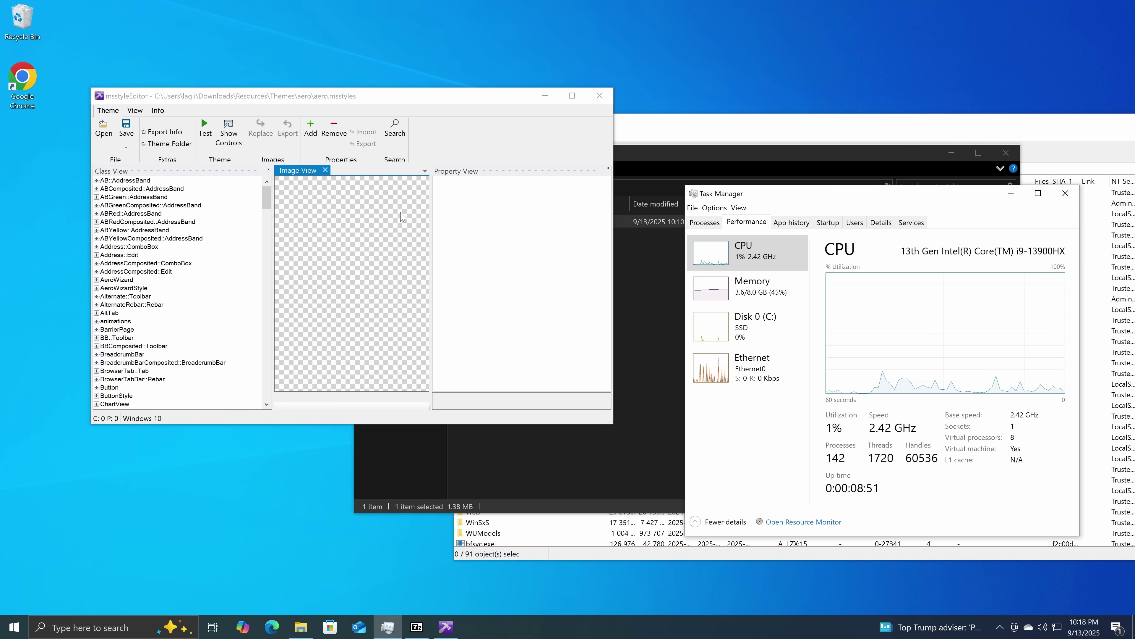
Step: Show the control preview with Task Manager below it, and start testing the 1507 theme
{"action": "left_click", "coordinate": [237, 141]}
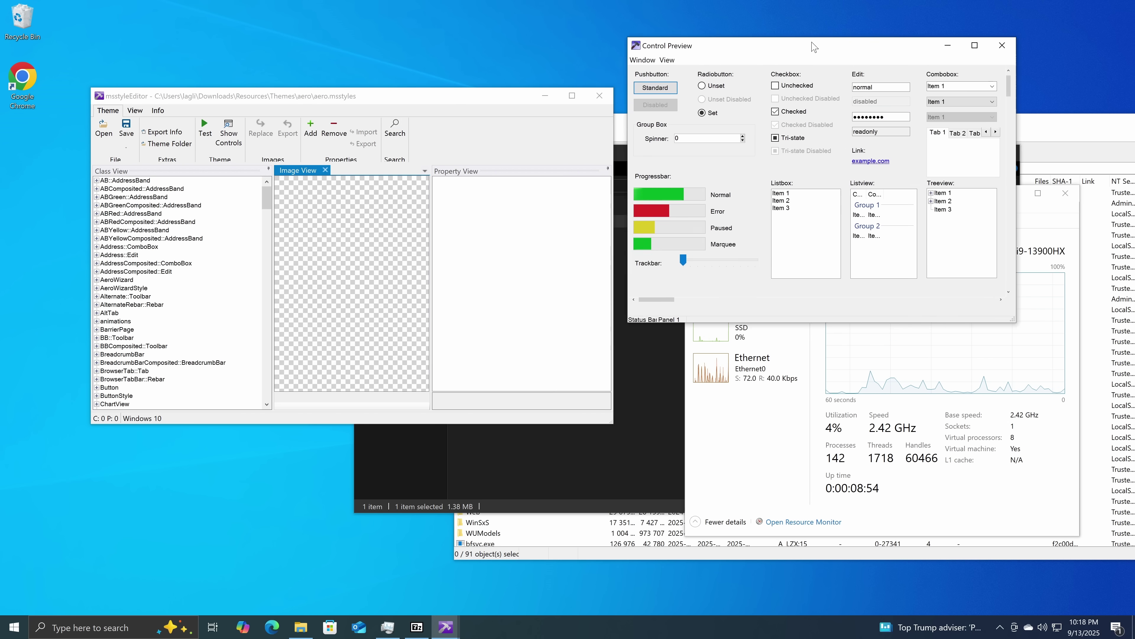
{"action": "left_click", "coordinate": [760, 326]}
{"action": "left_click_drag", "start_coordinate": [759, 195], "coordinate": [790, 282]}
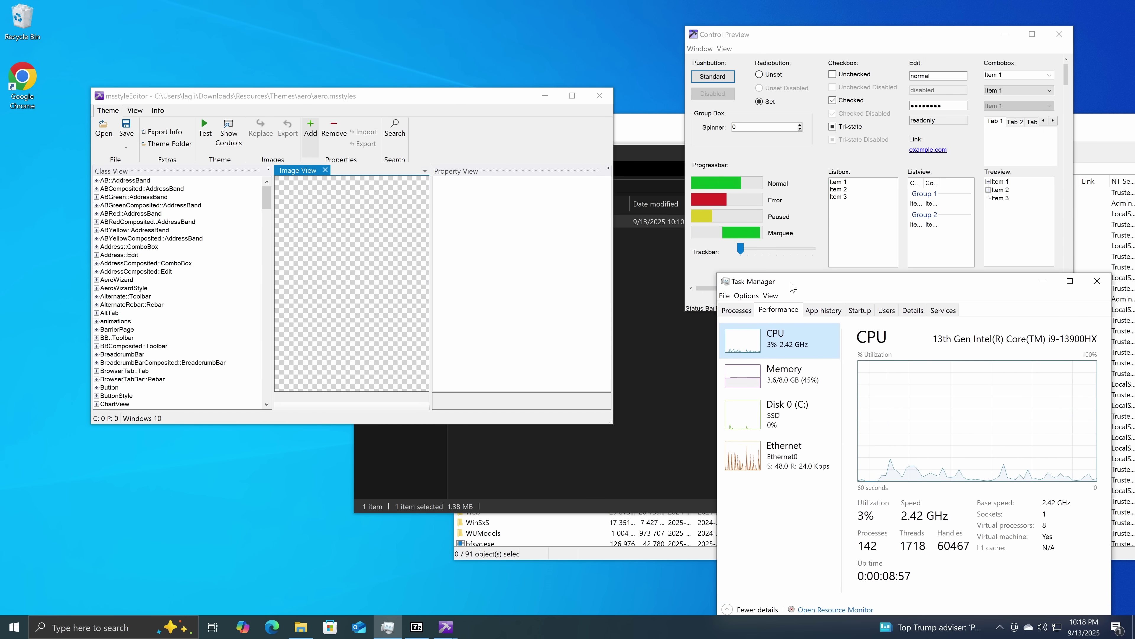
{"action": "left_click", "coordinate": [205, 134]}
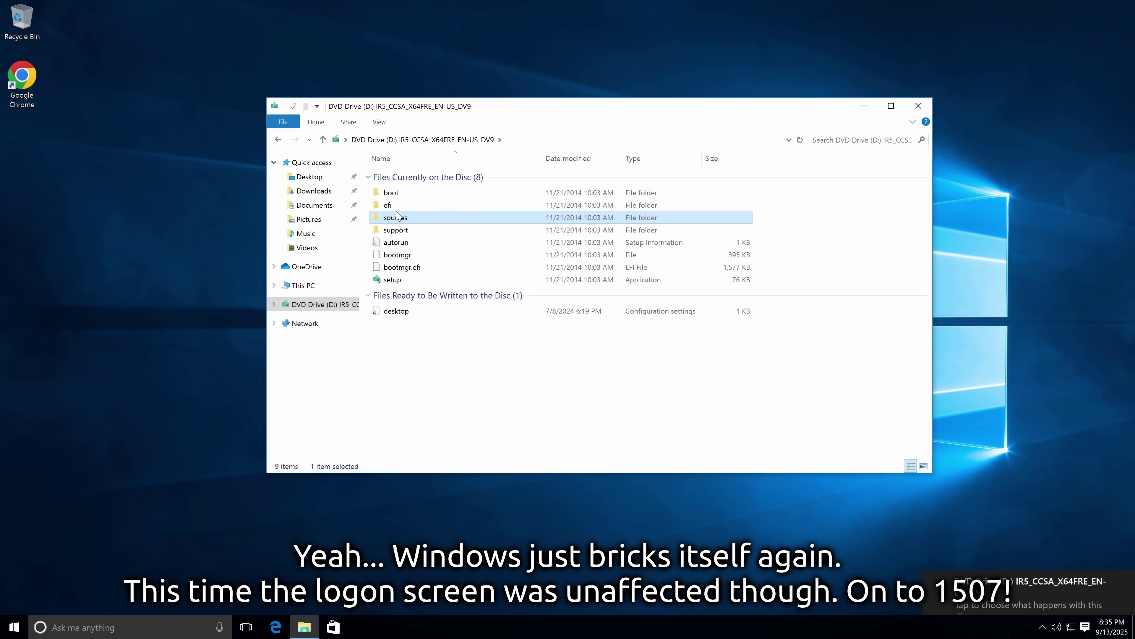
Step: Open install.wim from the DVD's sources folder as a 7-Zip archive and move its window beside File Explorer
{"action": "scroll", "coordinate": [412, 194], "scroll_direction": "down", "scroll_amount": 20}
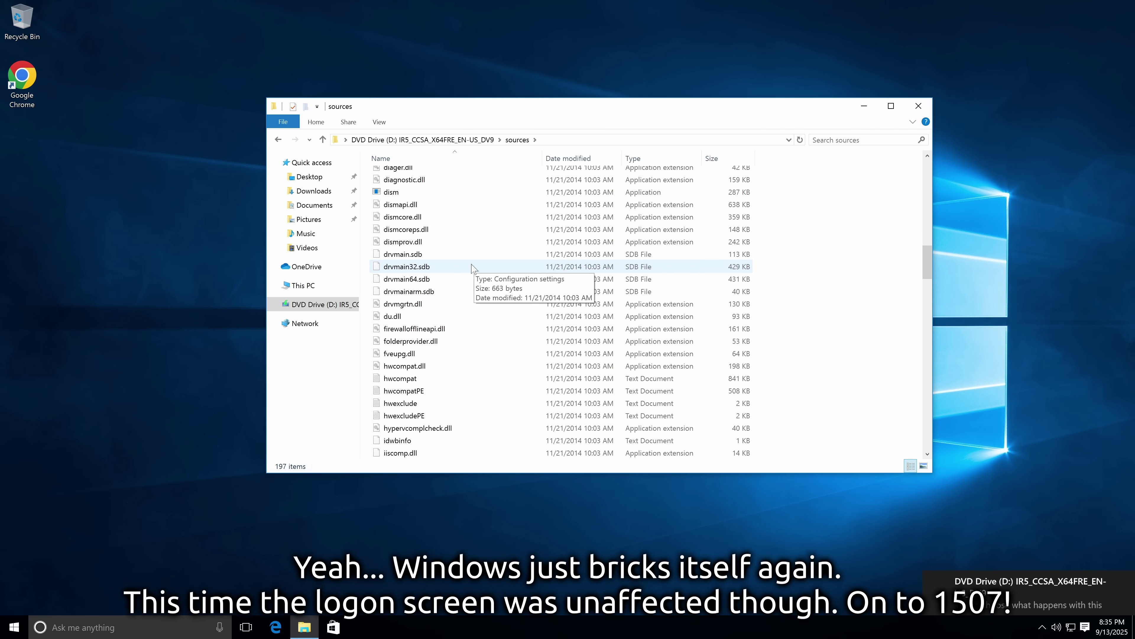
{"action": "scroll", "coordinate": [434, 299], "scroll_direction": "down", "scroll_amount": 4}
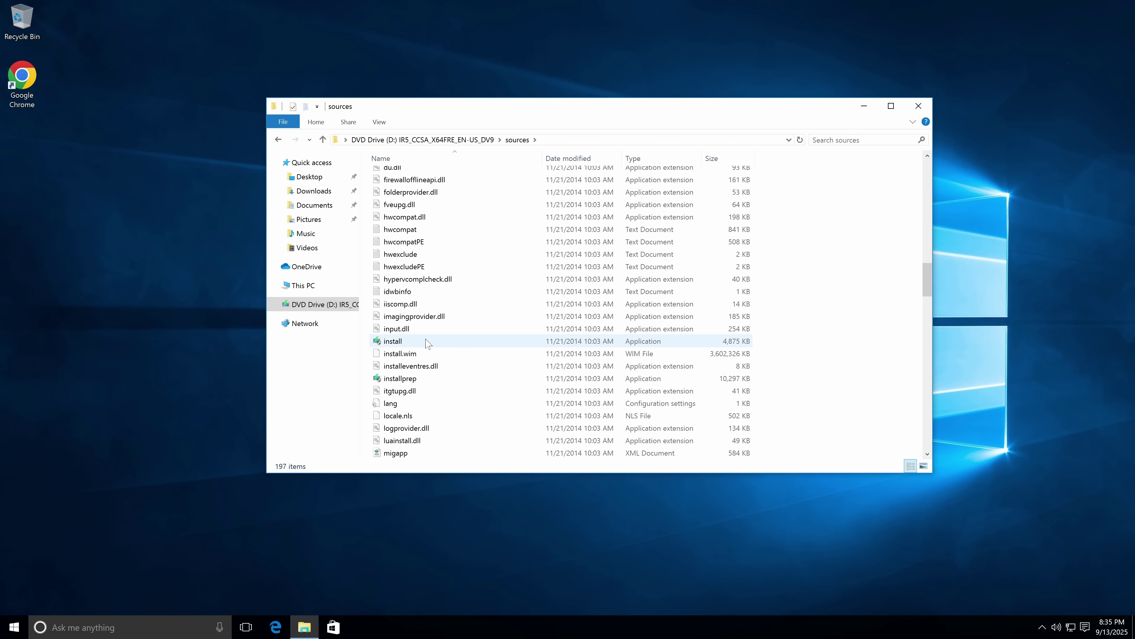
{"action": "right_click", "coordinate": [419, 355]}
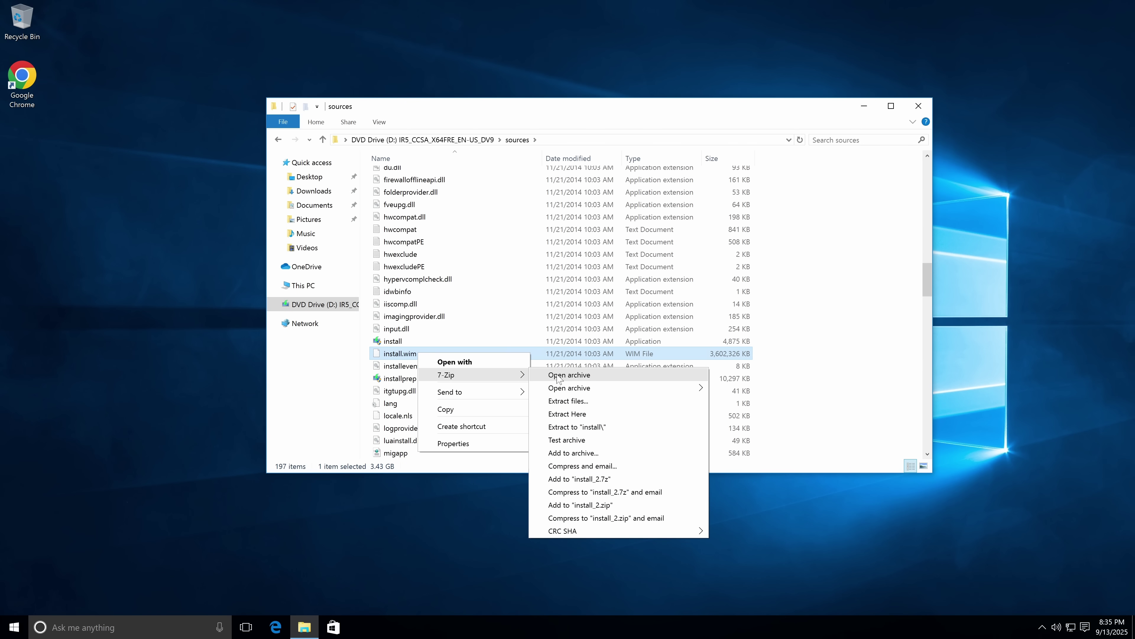
{"action": "left_click", "coordinate": [496, 186]}
{"action": "left_click_drag", "start_coordinate": [222, 30], "coordinate": [690, 109]}
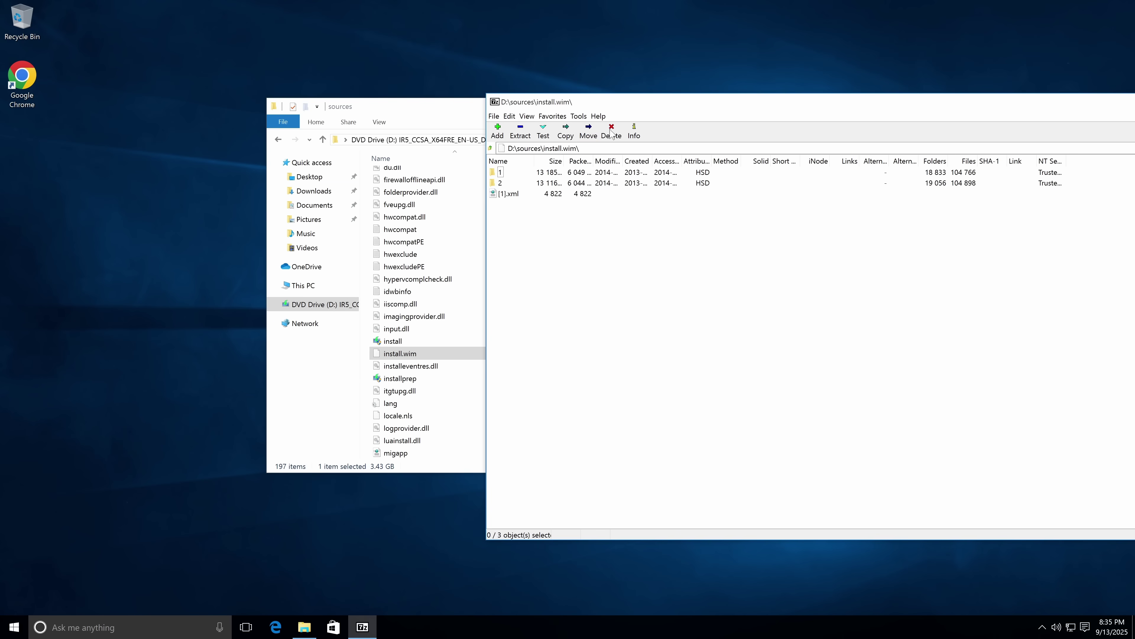
Step: Browse to the Windows folder of image 2 in install.wim, widen the name column and locate the Resources folder
{"action": "double_click", "coordinate": [493, 183]}
{"action": "double_click", "coordinate": [517, 247]}
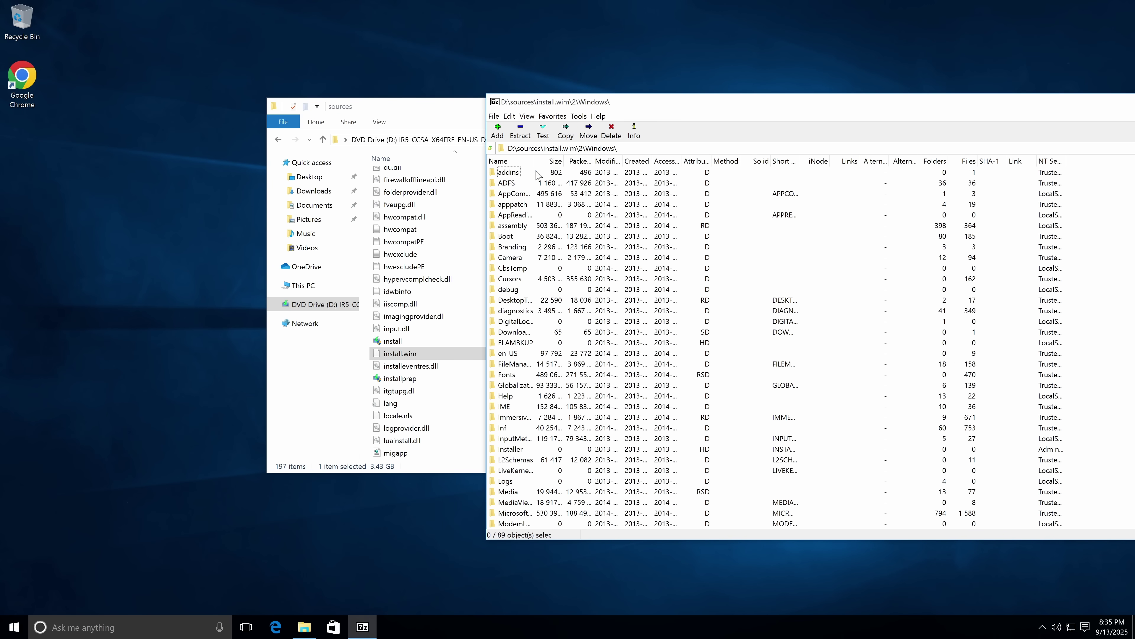
{"action": "left_click_drag", "start_coordinate": [534, 160], "coordinate": [665, 160]}
{"action": "scroll", "coordinate": [580, 340], "scroll_direction": "down", "scroll_amount": 14}
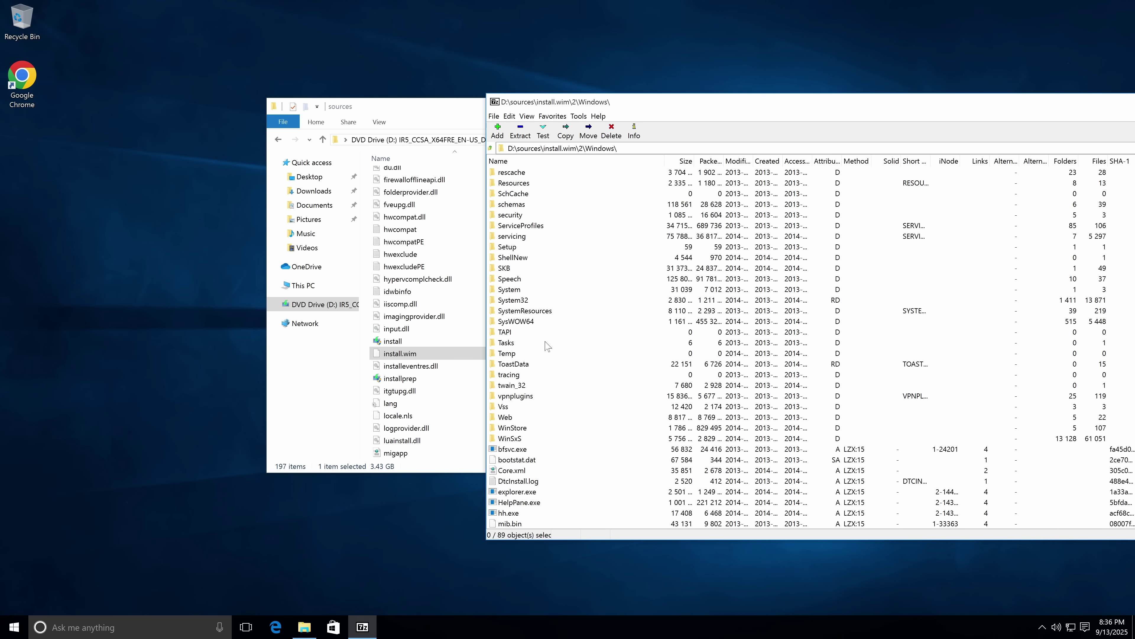
Step: Delete the existing Resources folder from Downloads
{"action": "left_click", "coordinate": [314, 191]}
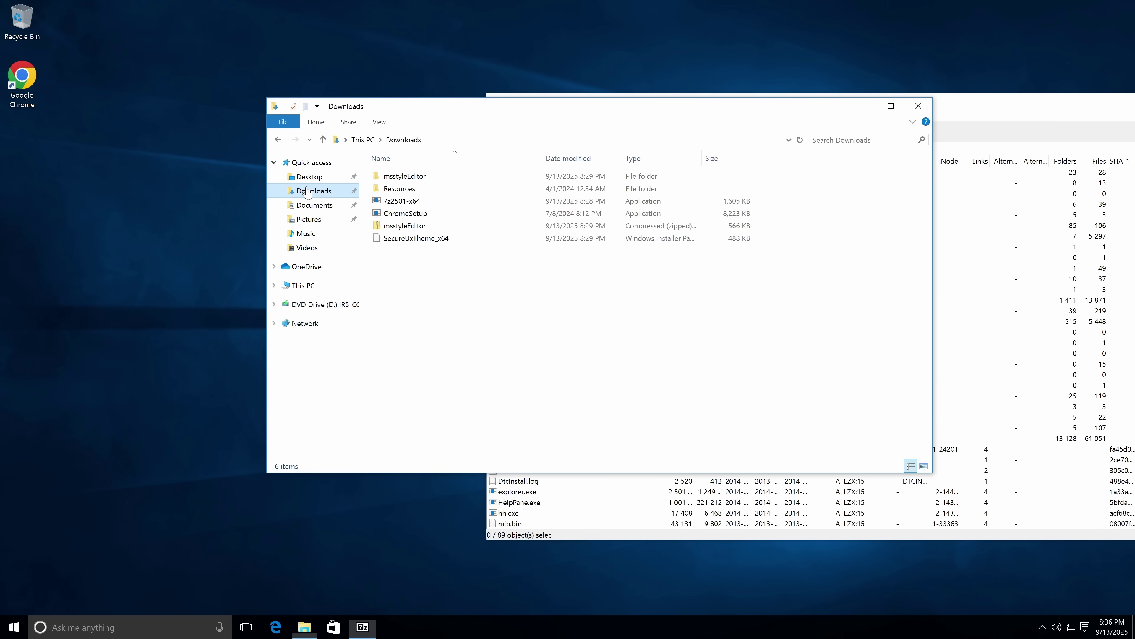
{"action": "left_click", "coordinate": [396, 189]}
{"action": "key", "text": "Delete"}
Step: Place the Downloads window beside 7-Zip and extract the archive's Resources folder into Downloads
{"action": "left_click_drag", "start_coordinate": [613, 109], "coordinate": [381, 96]}
{"action": "left_click", "coordinate": [813, 129]}
{"action": "scroll", "coordinate": [532, 309], "scroll_direction": "up", "scroll_amount": 4}
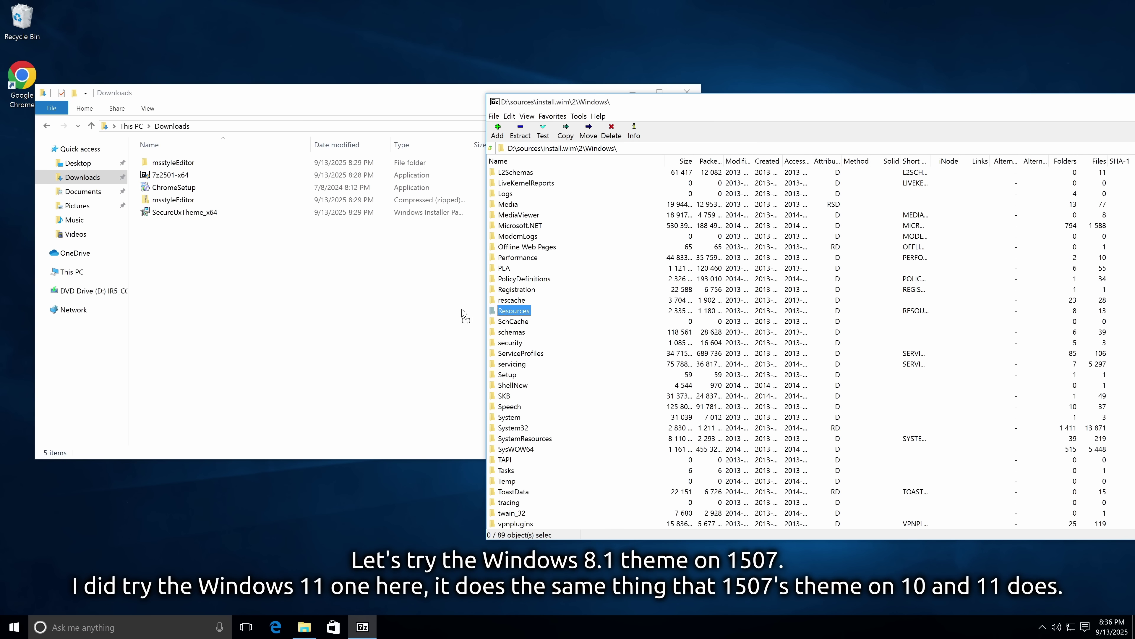
{"action": "left_click_drag", "start_coordinate": [464, 315], "coordinate": [456, 313]}
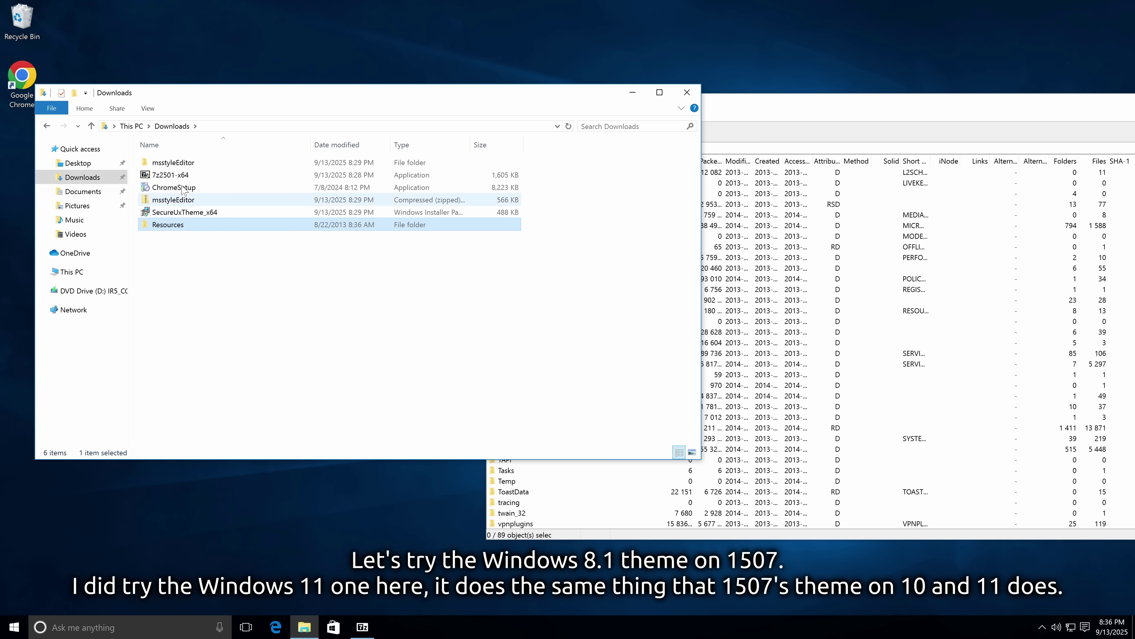
Step: Launch msstyleEditor from its folder in Downloads and move its window clear of the file list
{"action": "double_click", "coordinate": [179, 162]}
{"action": "double_click", "coordinate": [190, 163]}
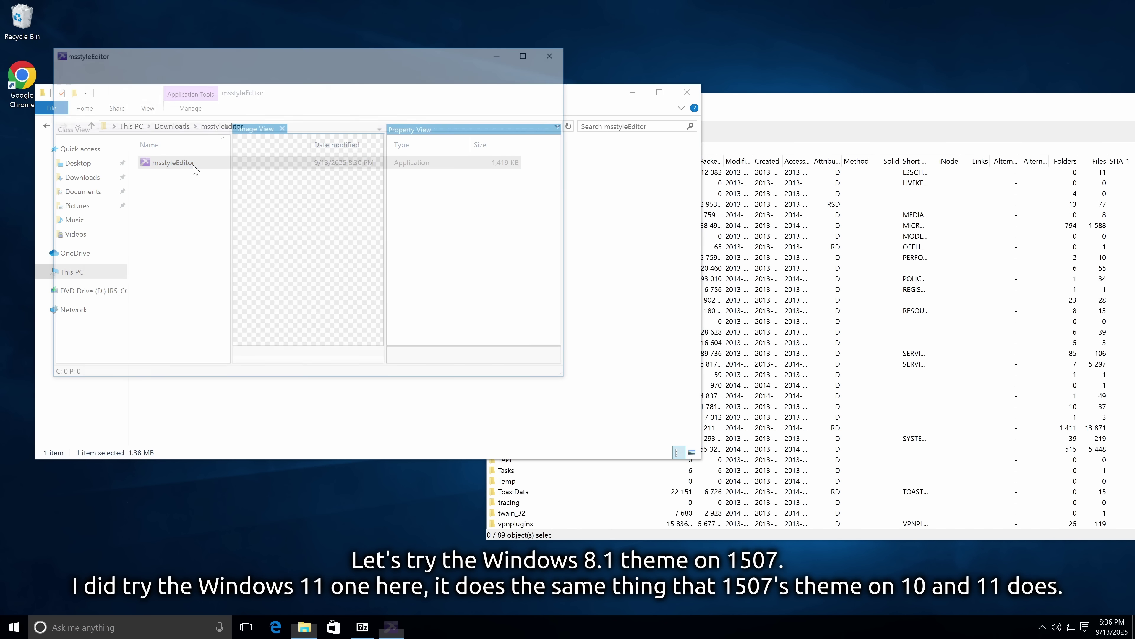
{"action": "left_click_drag", "start_coordinate": [165, 60], "coordinate": [513, 125]}
Step: Open the Windows 8.1 aero visual style from Resources\Themes\aero in Downloads
{"action": "left_click", "coordinate": [412, 159]}
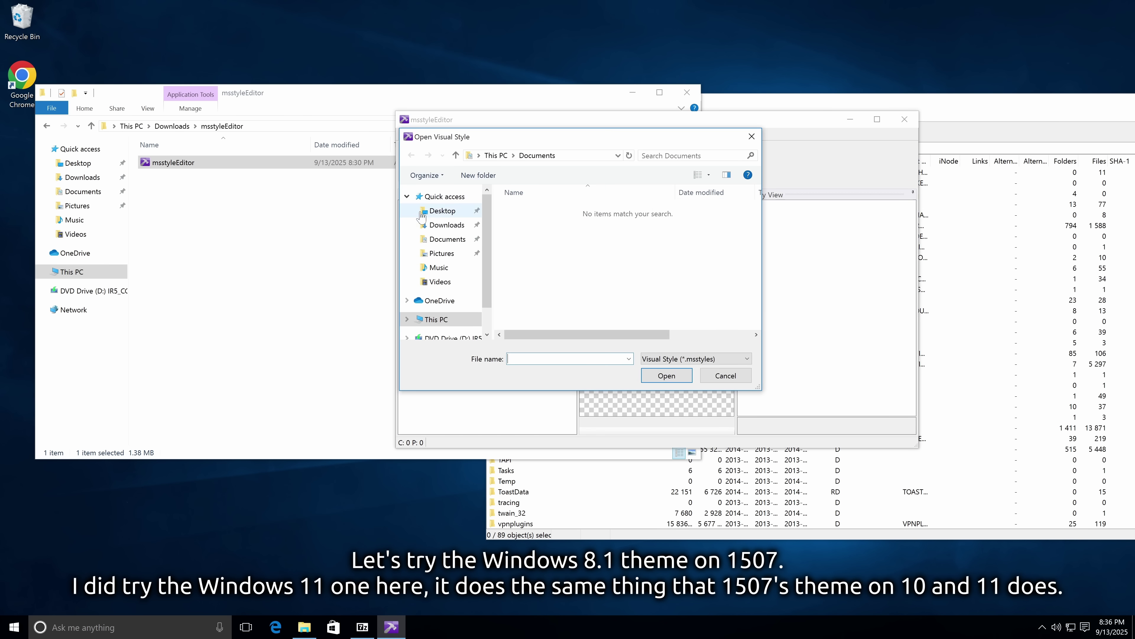
{"action": "left_click", "coordinate": [447, 224]}
{"action": "double_click", "coordinate": [558, 224]}
{"action": "double_click", "coordinate": [552, 223]}
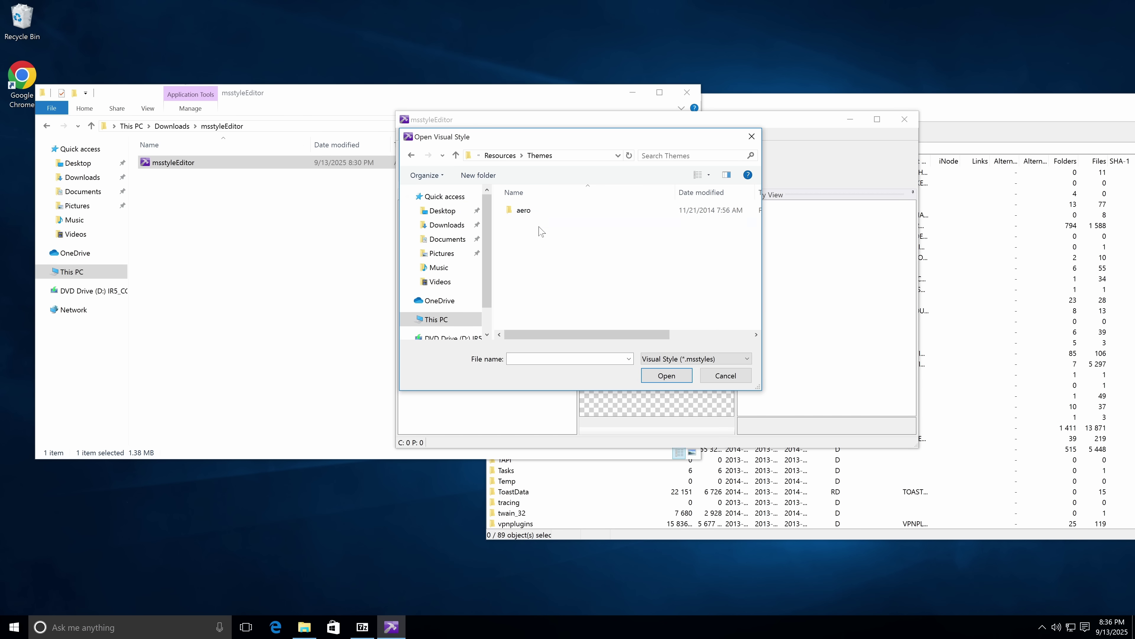
{"action": "double_click", "coordinate": [532, 211]}
{"action": "left_click", "coordinate": [532, 247]}
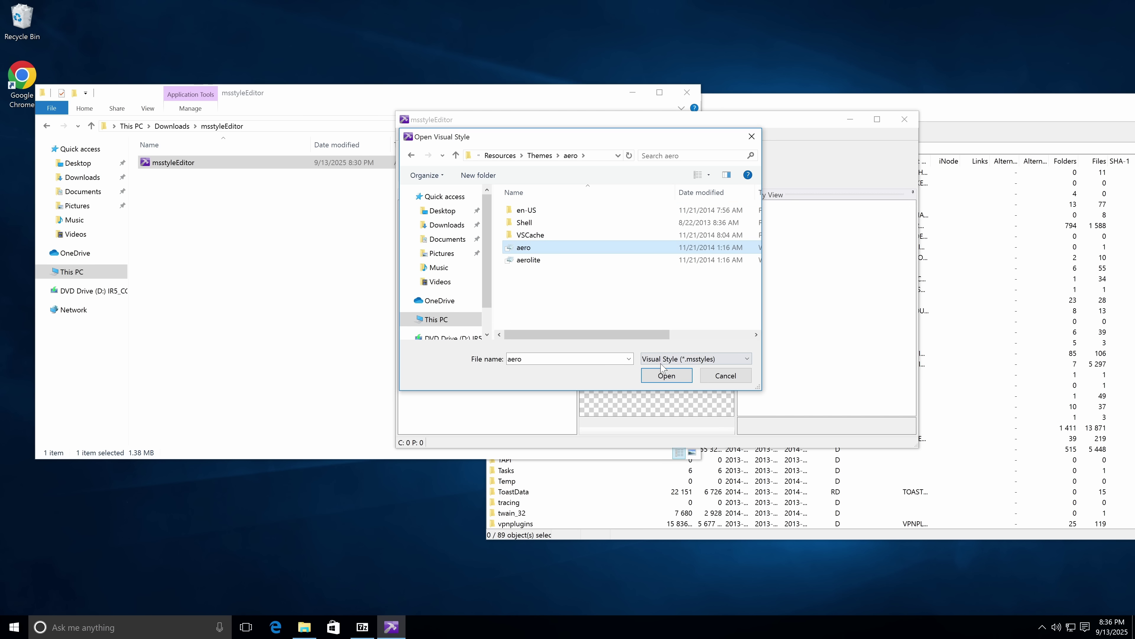
{"action": "left_click", "coordinate": [664, 374]}
Step: Show the control preview beside the style editor and close the 7-Zip and File Explorer windows
{"action": "left_click_drag", "start_coordinate": [556, 124], "coordinate": [333, 117]}
{"action": "left_click", "coordinate": [310, 153]}
{"action": "left_click_drag", "start_coordinate": [882, 110], "coordinate": [887, 169]}
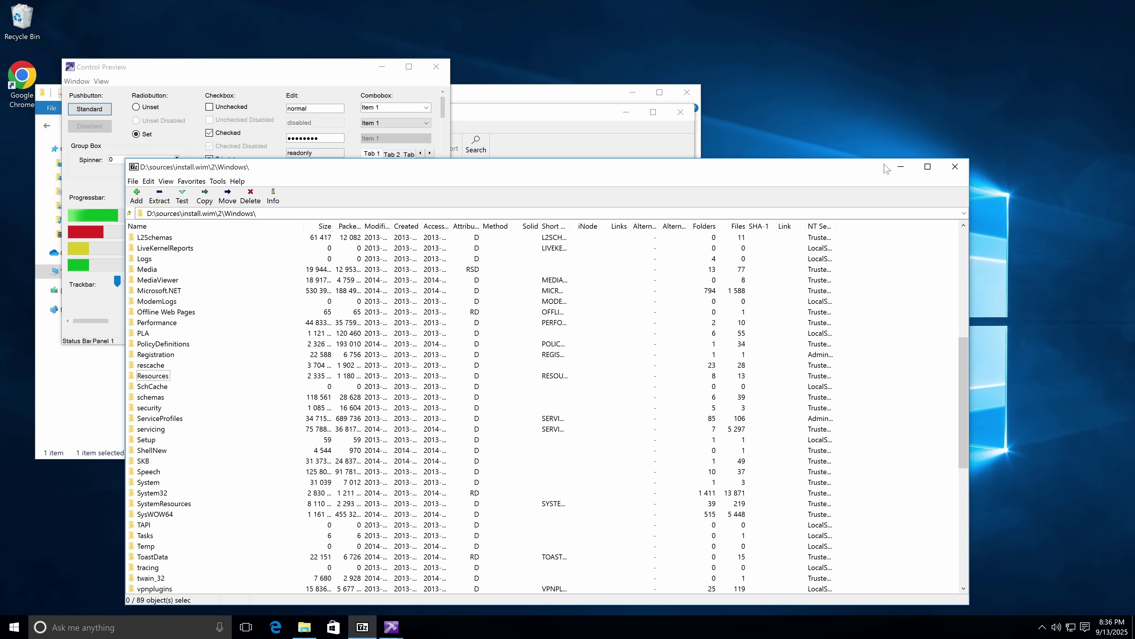
{"action": "left_click", "coordinate": [953, 167]}
{"action": "left_click_drag", "start_coordinate": [82, 71], "coordinate": [739, 112]}
{"action": "left_click_drag", "start_coordinate": [515, 109], "coordinate": [460, 130]}
{"action": "left_click", "coordinate": [677, 95]}
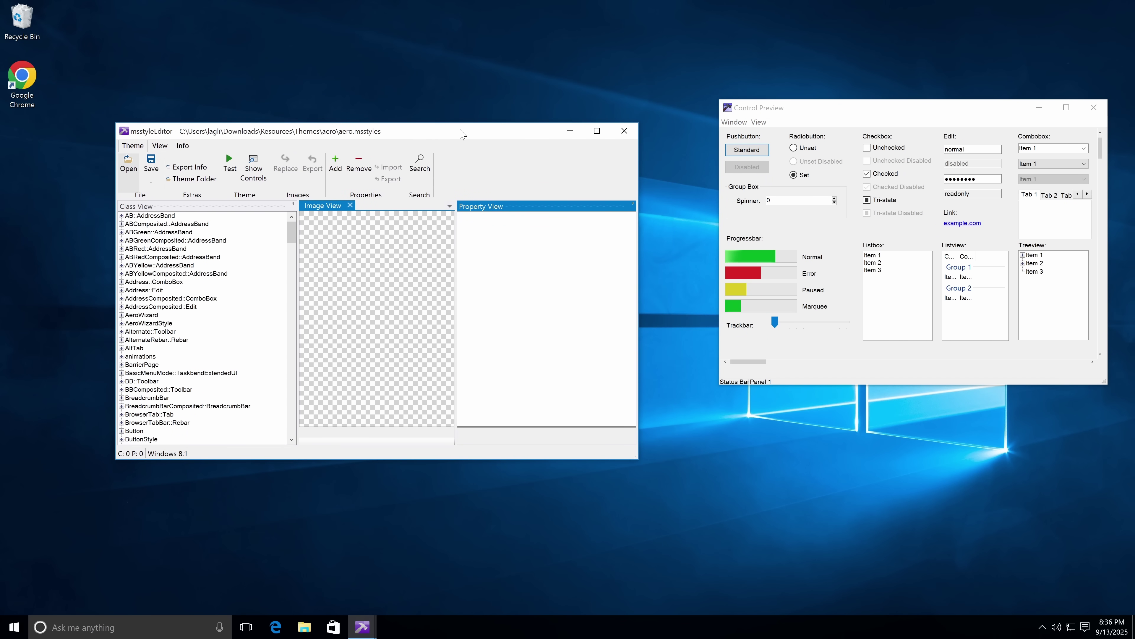
Step: Test the Windows 8.1 style, bring up Task Manager's Performance view below the preview, and agree to apply the style anyway
{"action": "left_click", "coordinate": [229, 168]}
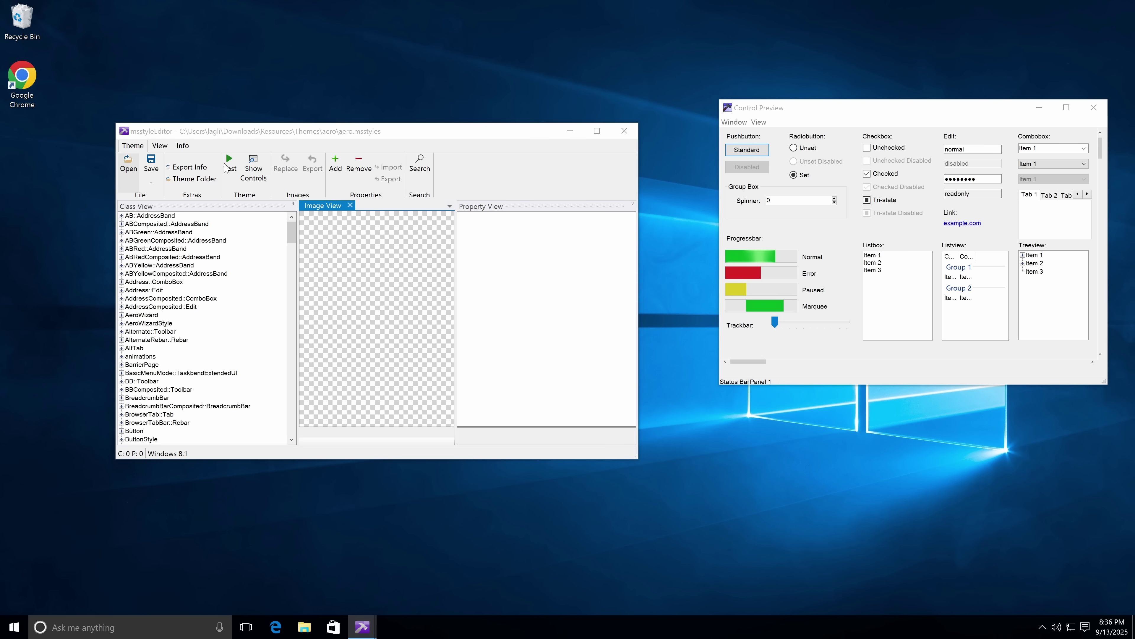
{"action": "right_click", "coordinate": [730, 621]}
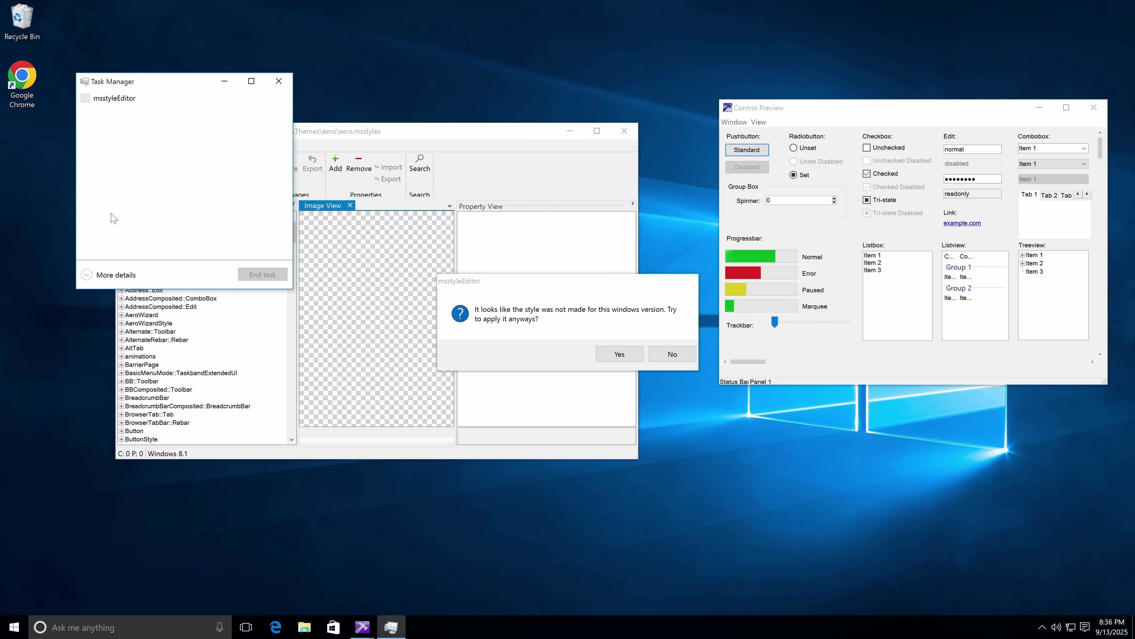
{"action": "left_click", "coordinate": [96, 275]}
{"action": "left_click_drag", "start_coordinate": [224, 69], "coordinate": [851, 392]}
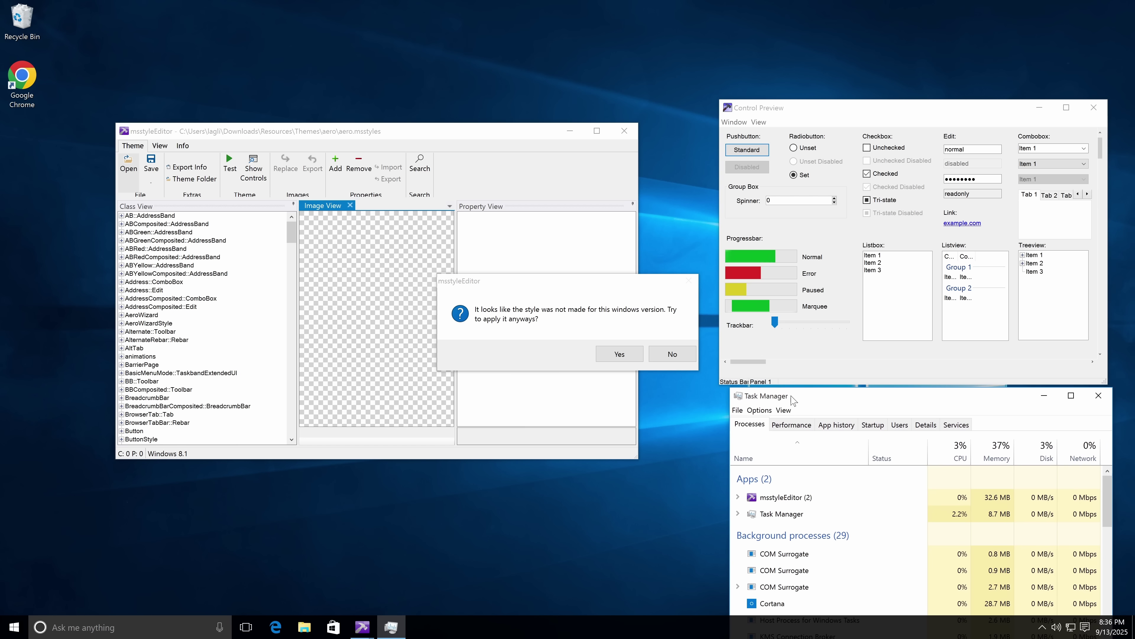
{"action": "left_click", "coordinate": [790, 424]}
{"action": "left_click_drag", "start_coordinate": [572, 285], "coordinate": [546, 296]}
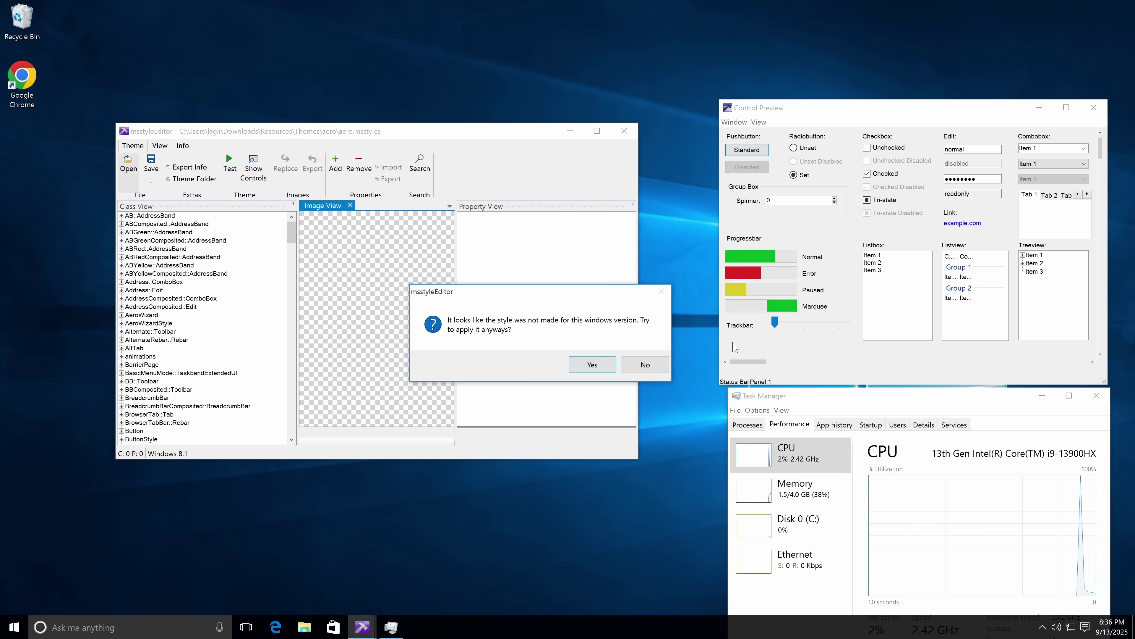
{"action": "left_click", "coordinate": [578, 366]}
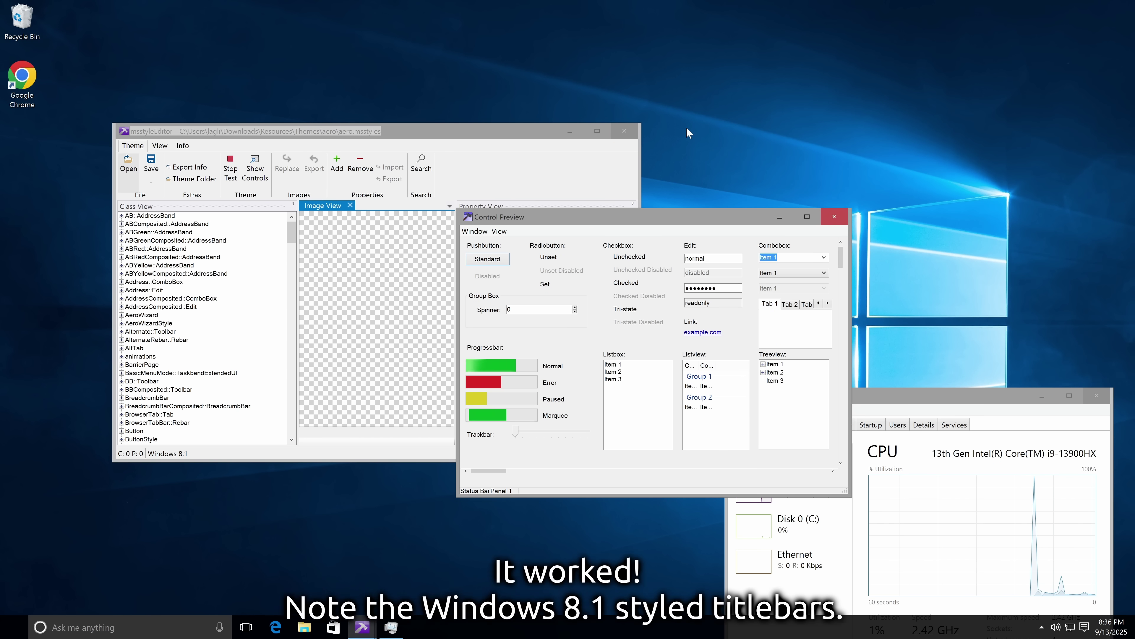
Step: Check the applied theme on Task Manager's Processes view and on a File Explorer window browsing Local Disk (C:)
{"action": "left_click_drag", "start_coordinate": [898, 396], "coordinate": [679, 148]}
{"action": "left_click", "coordinate": [530, 177]}
{"action": "left_click", "coordinate": [305, 624]}
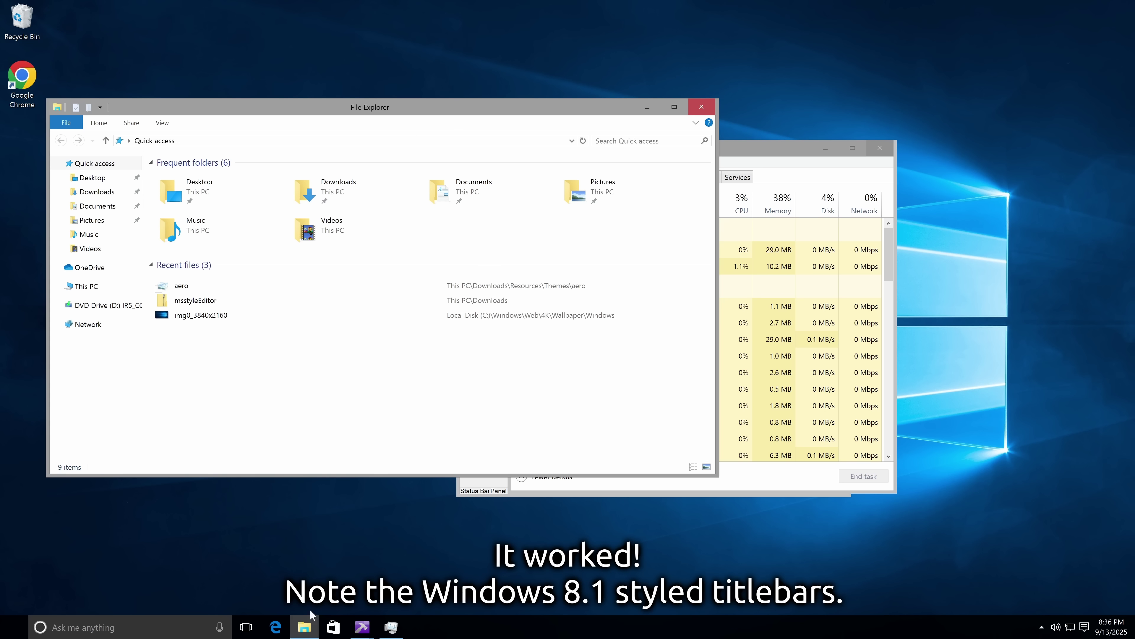
{"action": "left_click_drag", "start_coordinate": [191, 130], "coordinate": [443, 181]}
{"action": "left_click", "coordinate": [355, 341]}
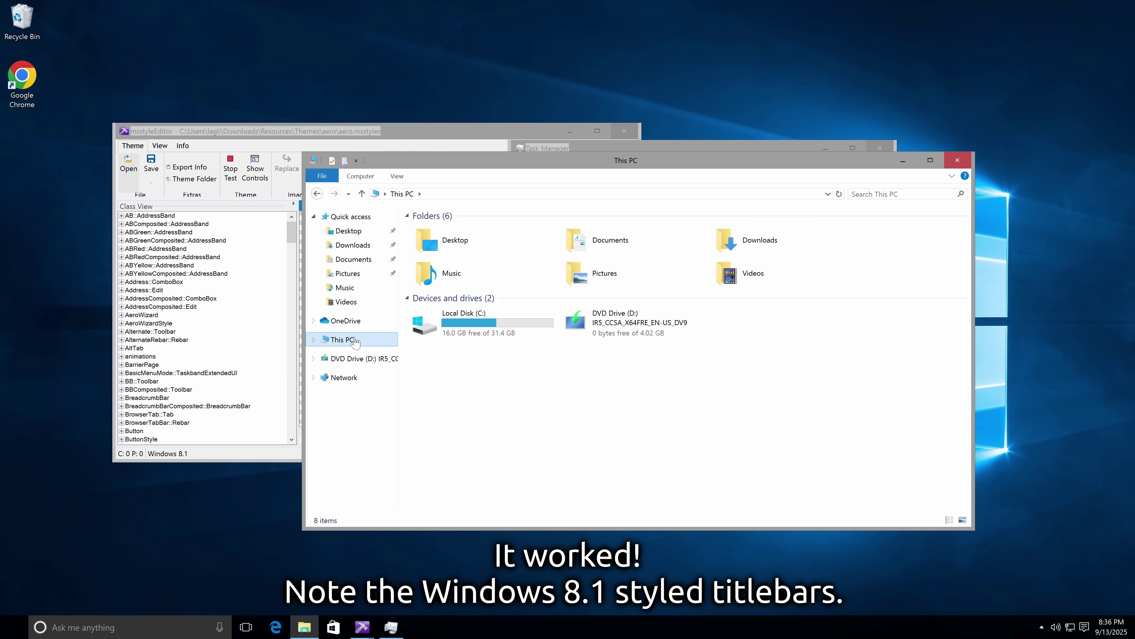
{"action": "double_click", "coordinate": [553, 336]}
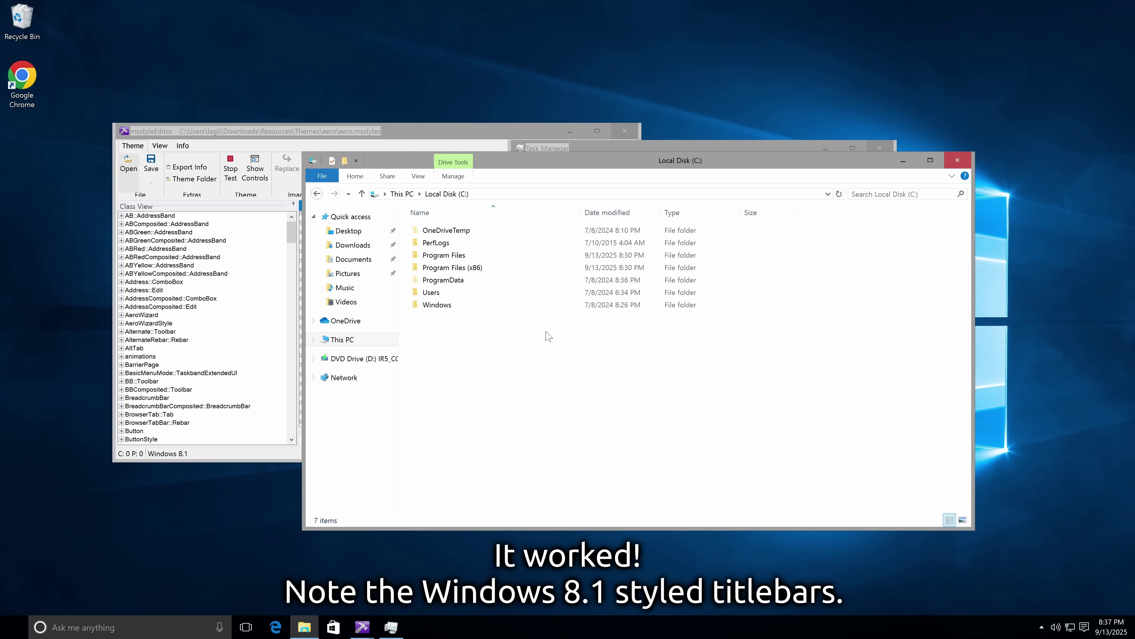
{"action": "left_click", "coordinate": [957, 161]}
Step: Check the themed window animations with File Explorer and Task Manager's Details view, and close Task Manager
{"action": "key", "text": "super+e"}
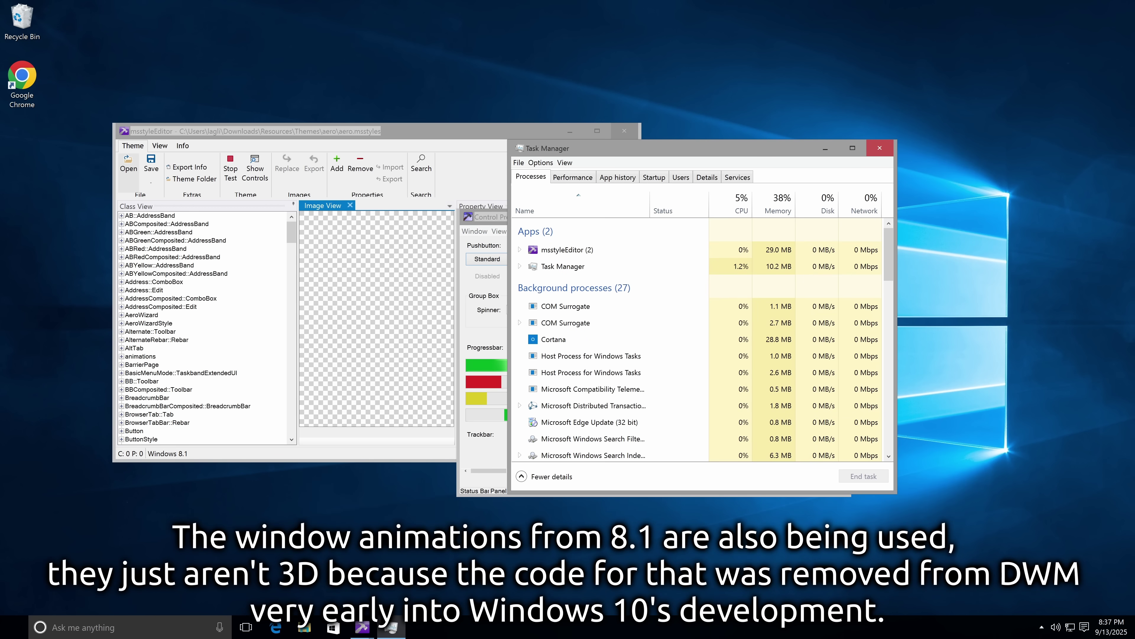
{"action": "right_click", "coordinate": [737, 630]}
{"action": "left_click", "coordinate": [782, 597]}
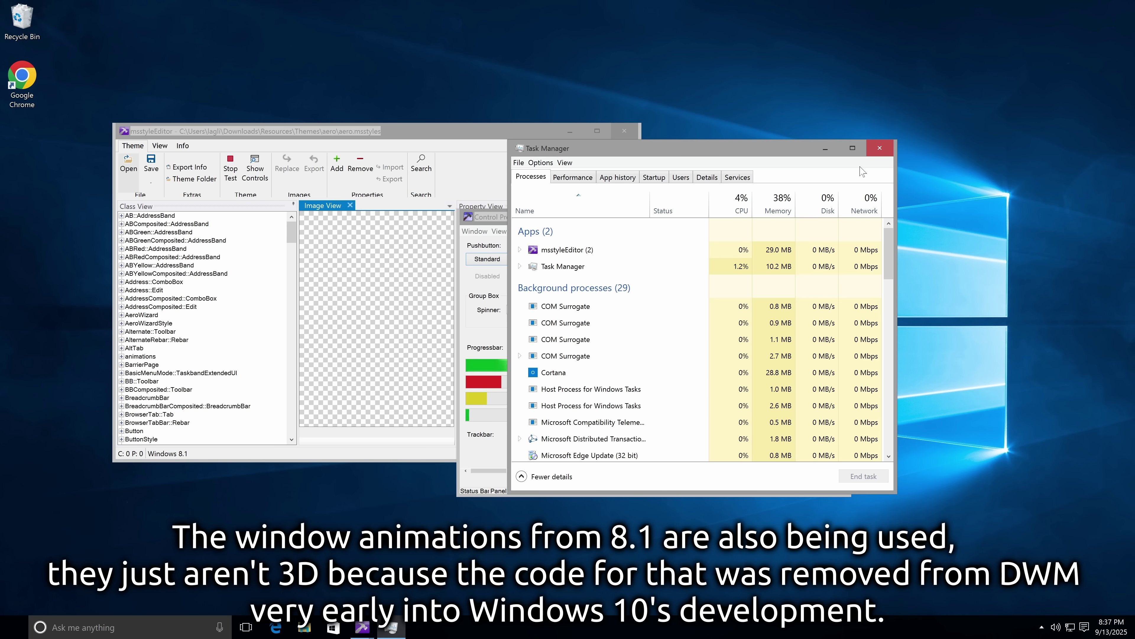
{"action": "left_click", "coordinate": [707, 177]}
{"action": "left_click", "coordinate": [879, 148]}
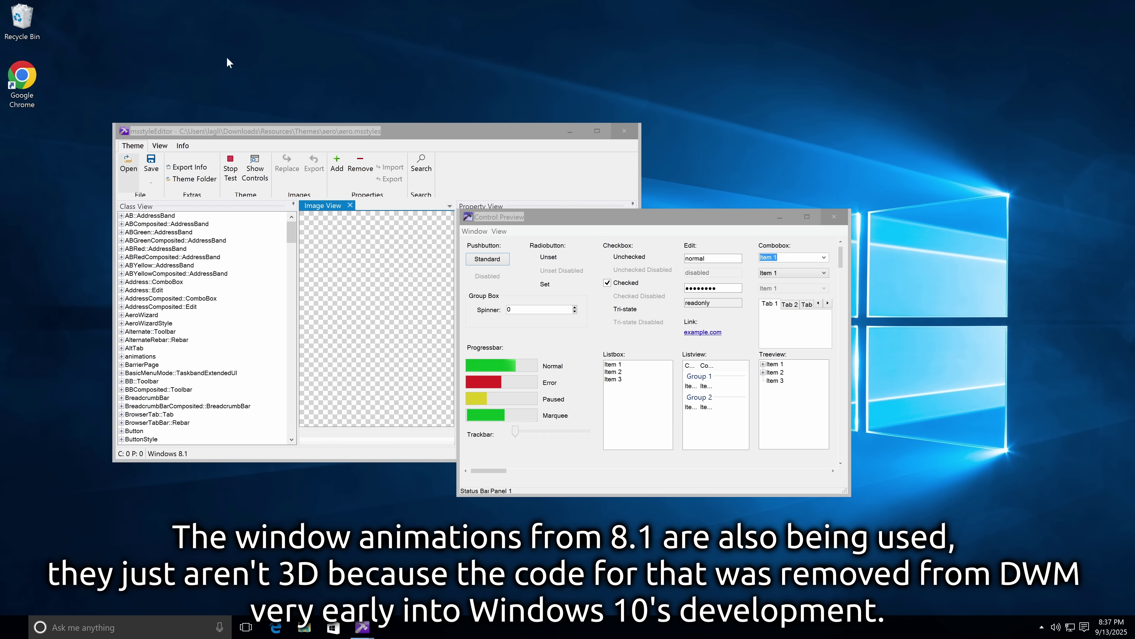
Step: Open the desktop's display settings, view the About page under the applied theme, and close Settings
{"action": "right_click", "coordinate": [355, 50]}
{"action": "left_click", "coordinate": [402, 174]}
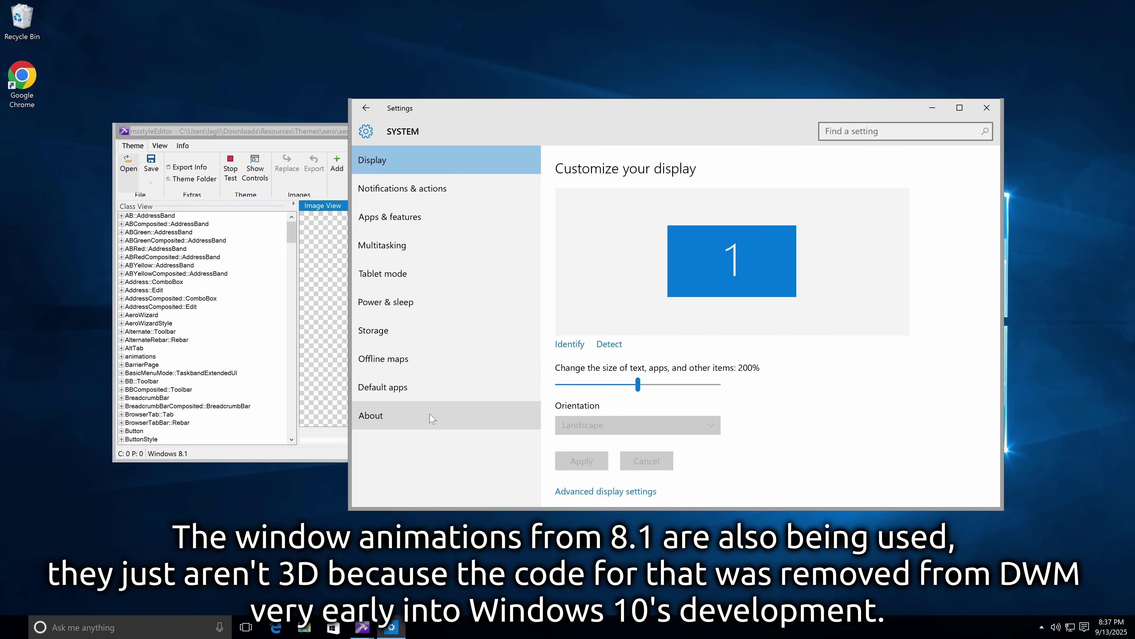
{"action": "left_click", "coordinate": [431, 410]}
{"action": "key", "text": "alt+F4"}
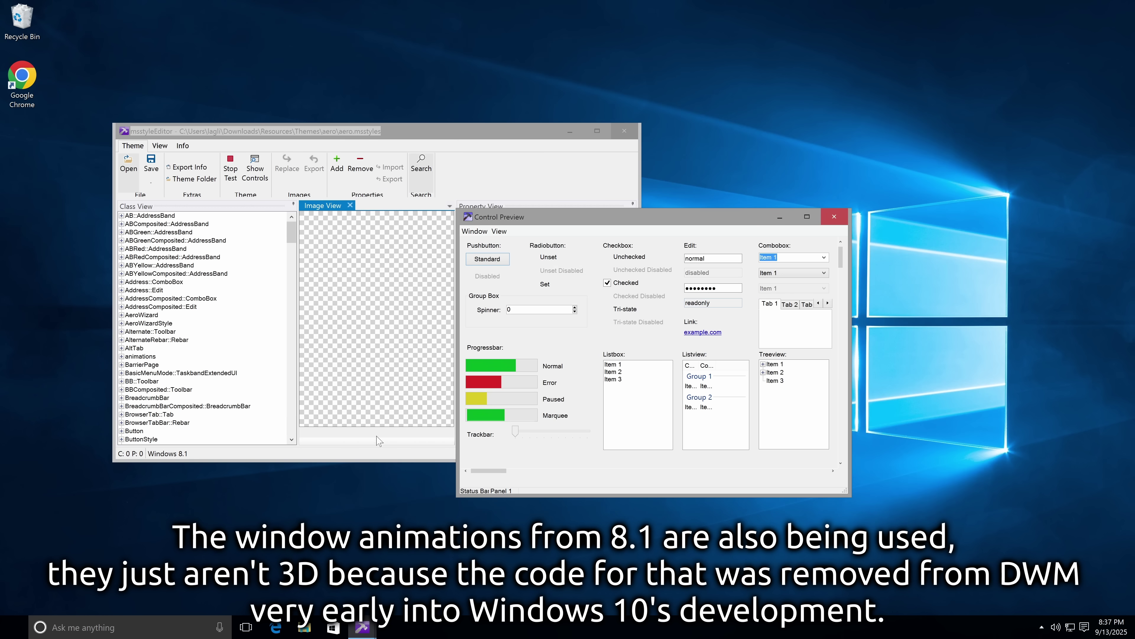
Step: Inspect the Start menu and its full app list under the Windows 8.1 theme, and close the menu
{"action": "left_click", "coordinate": [17, 628]}
{"action": "left_click", "coordinate": [17, 627]}
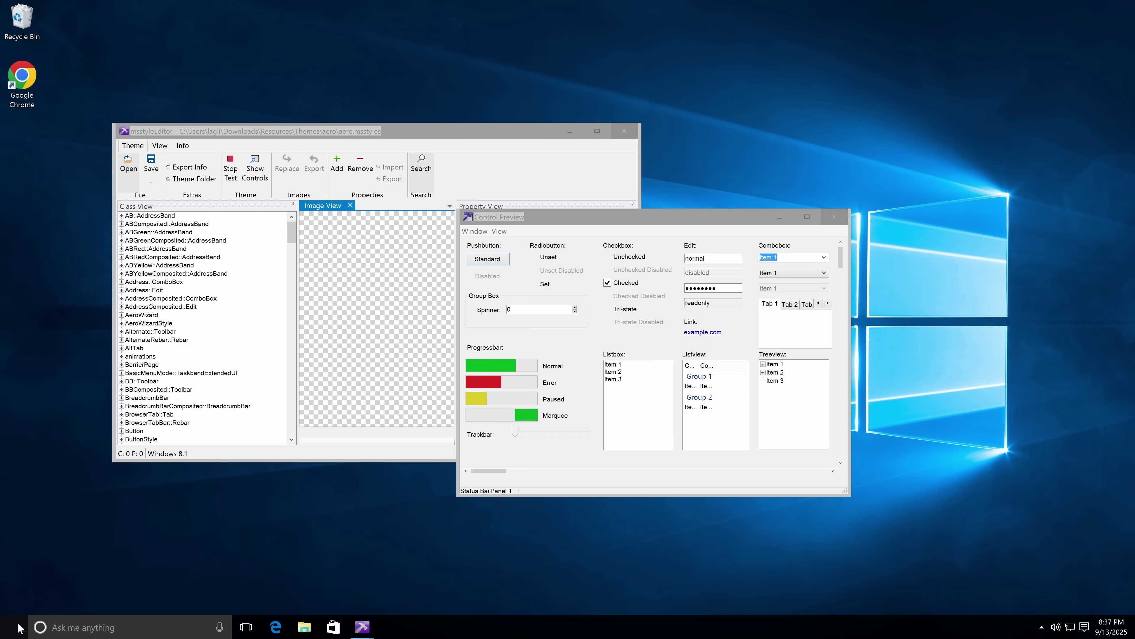
{"action": "left_click", "coordinate": [18, 623]}
{"action": "left_click", "coordinate": [29, 603]}
{"action": "scroll", "coordinate": [67, 488], "scroll_direction": "down", "scroll_amount": 10}
{"action": "scroll", "coordinate": [64, 492], "scroll_direction": "up", "scroll_amount": 10}
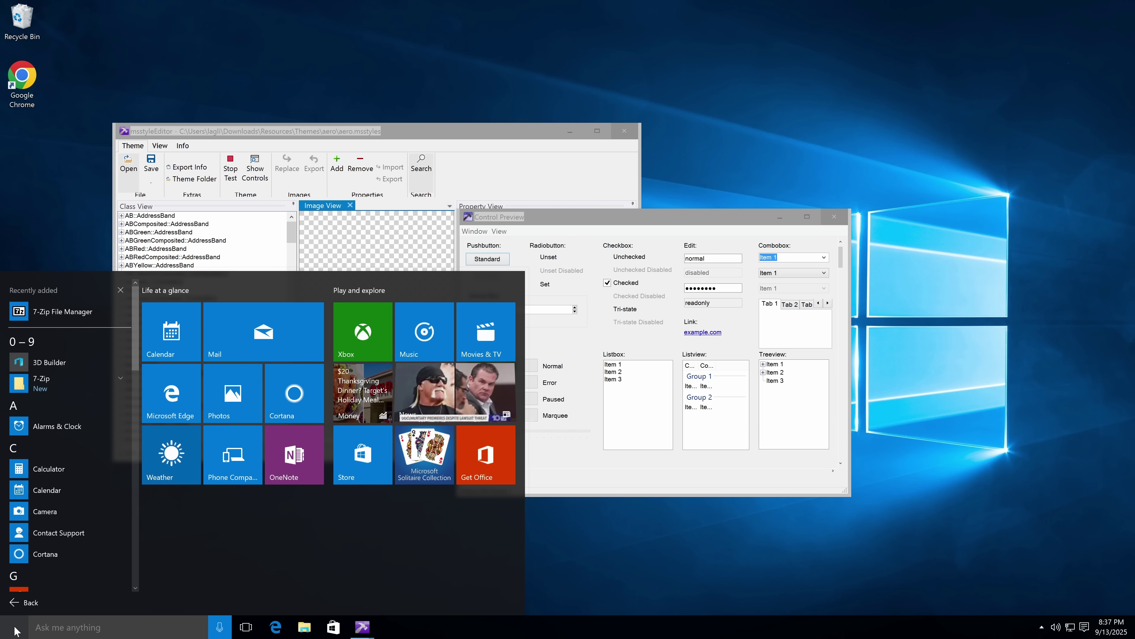
{"action": "left_click", "coordinate": [17, 628]}
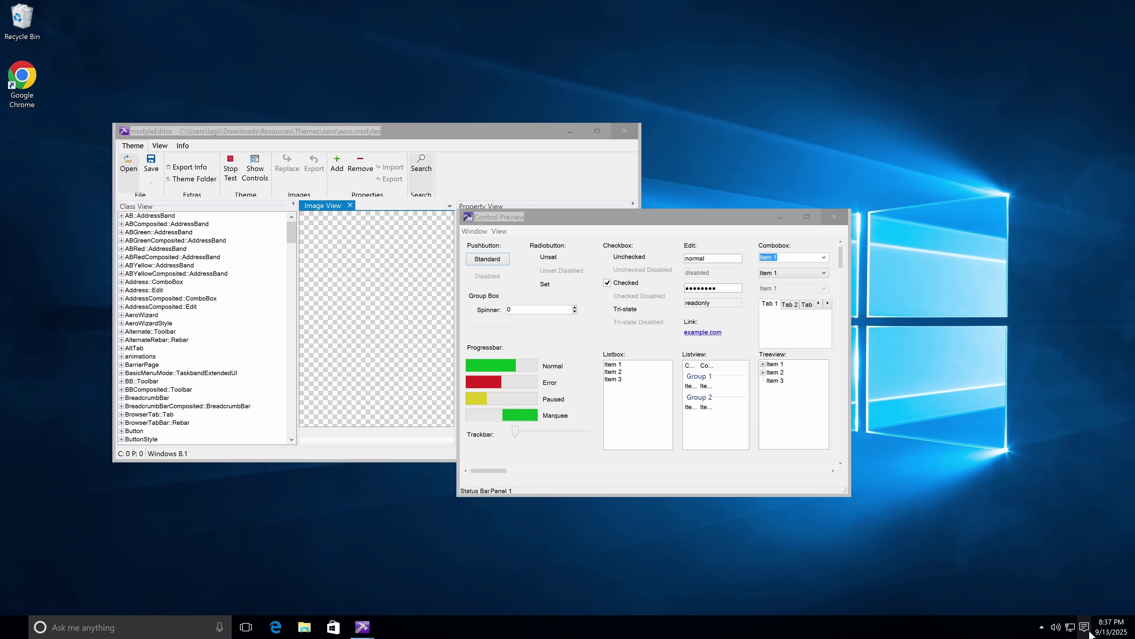
Step: Enable tablet mode from the Action Center to check the Start button under the 8.1 theme, and turn tablet mode off again
{"action": "left_click", "coordinate": [1105, 633]}
{"action": "left_click", "coordinate": [1085, 627]}
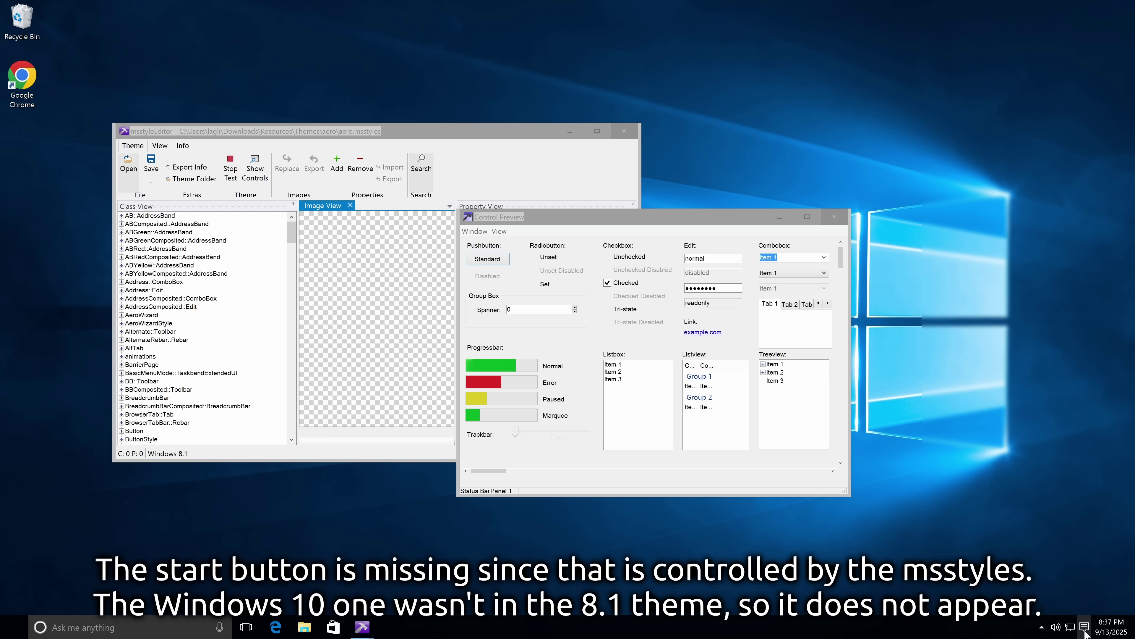
{"action": "left_click", "coordinate": [949, 557]}
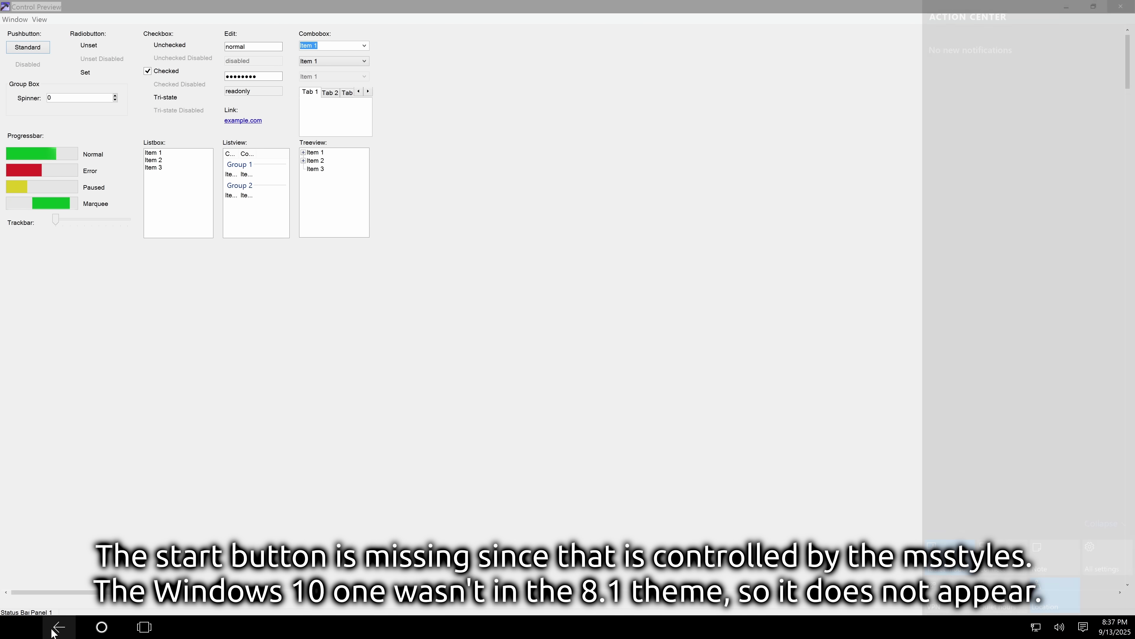
{"action": "left_click", "coordinate": [31, 630]}
{"action": "left_click", "coordinate": [31, 630]}
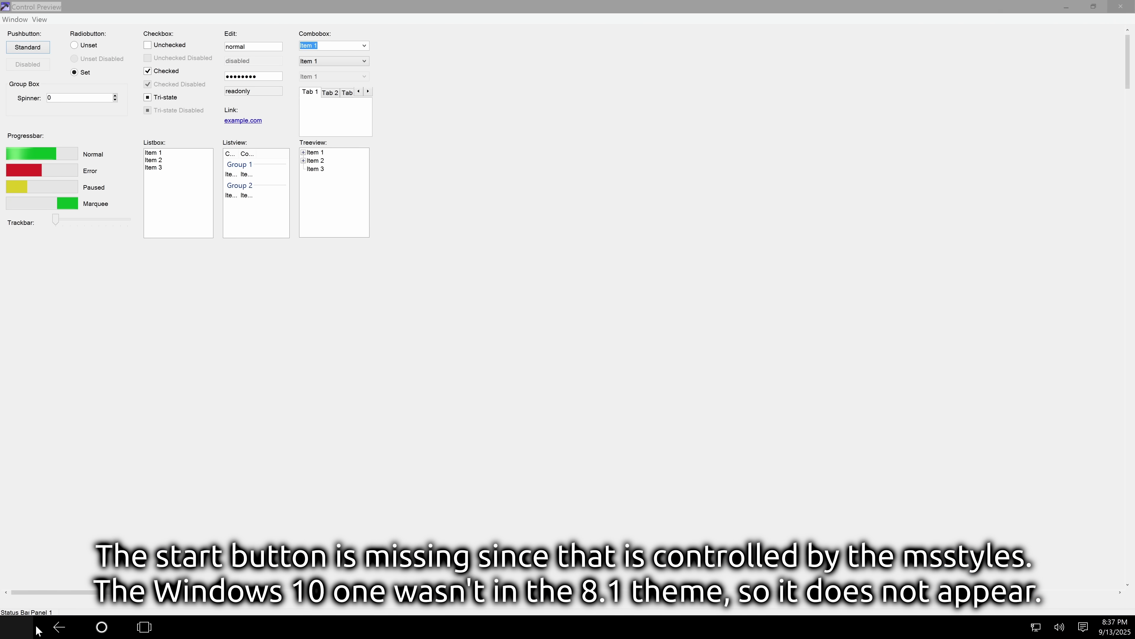
{"action": "left_click", "coordinate": [1085, 626]}
{"action": "left_click", "coordinate": [948, 556]}
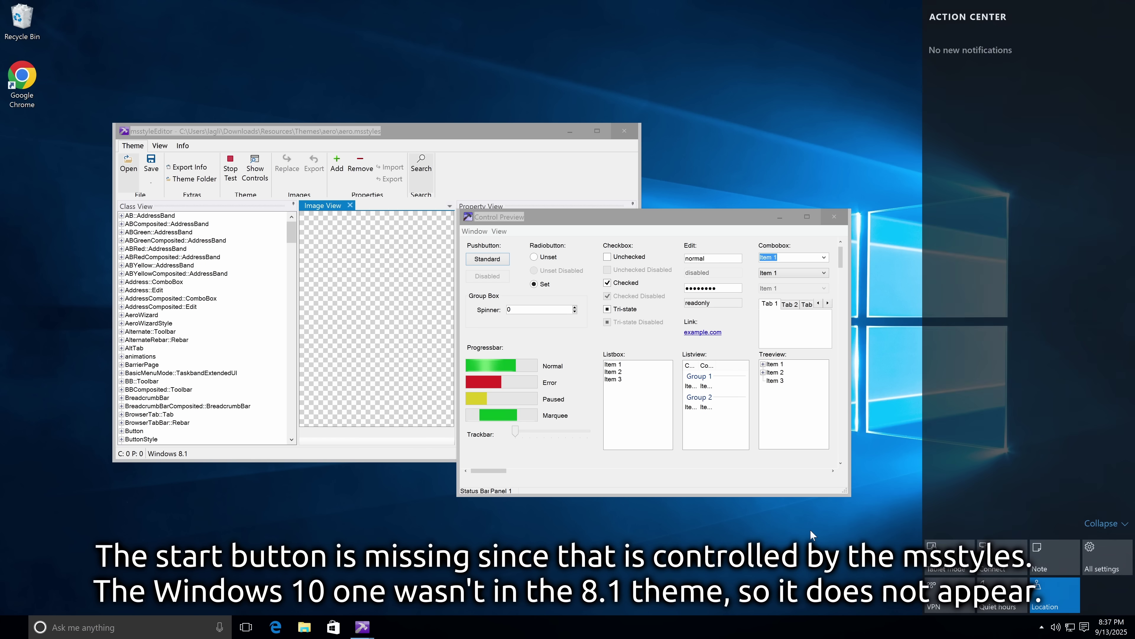
Step: Inspect the open windows in Task View under the Windows 8.1 theme, and close the view
{"action": "left_click", "coordinate": [246, 626]}
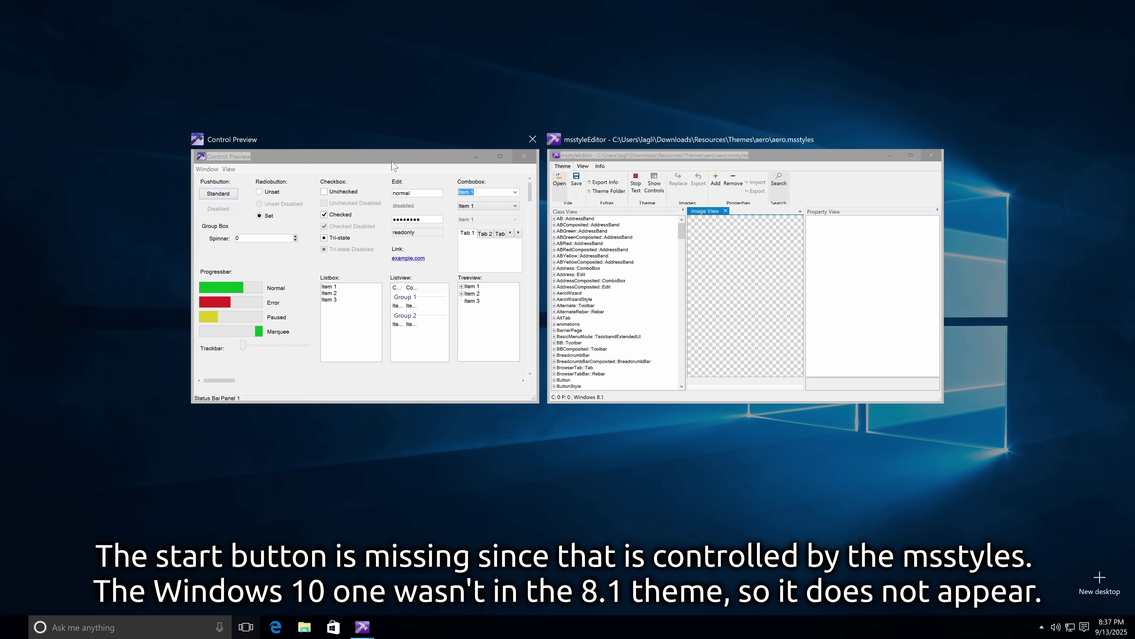
{"action": "left_click", "coordinate": [233, 447]}
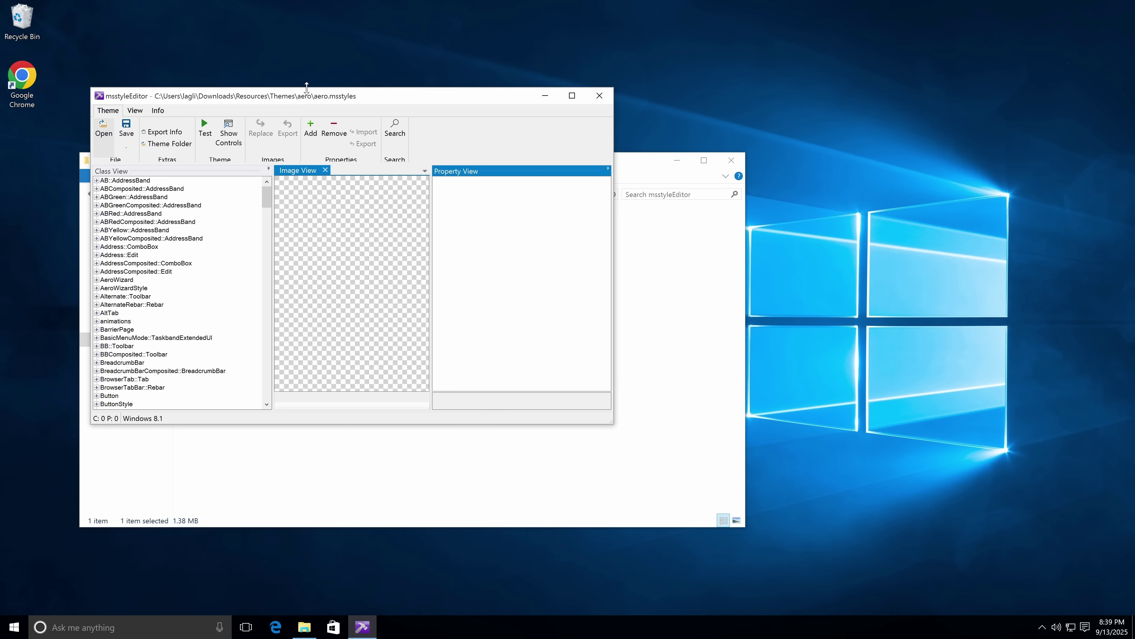
Step: Show the control preview and apply the Windows 8 Release Preview theme despite the version mismatch, moving the windows apart
{"action": "left_click_drag", "start_coordinate": [301, 105], "coordinate": [678, 124]}
{"action": "left_click", "coordinate": [580, 154]}
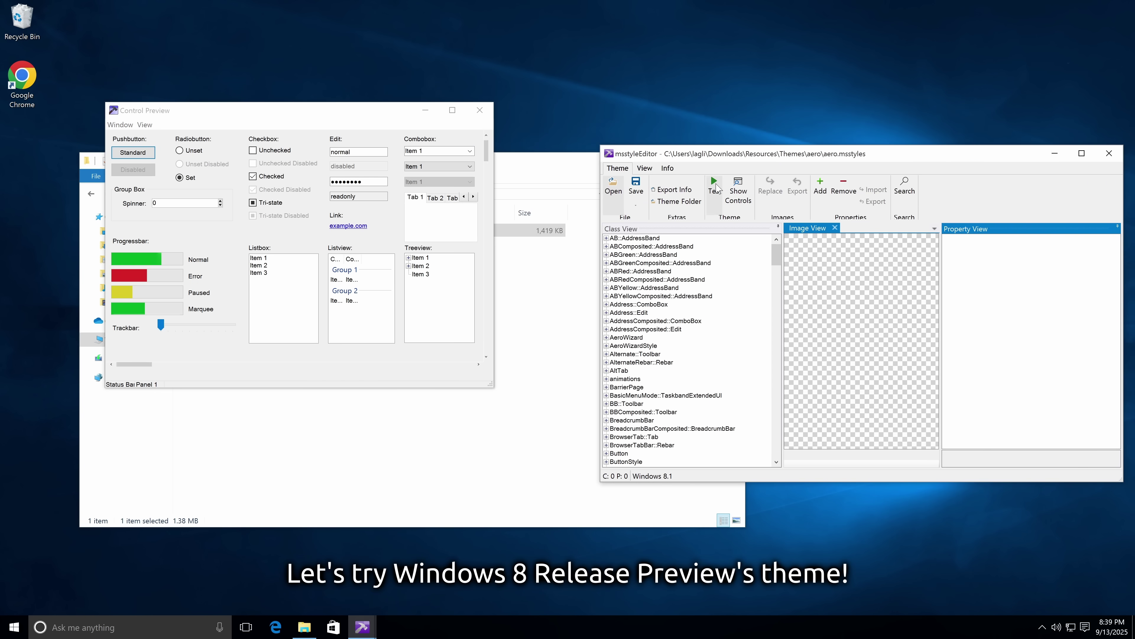
{"action": "left_click", "coordinate": [714, 186]}
{"action": "key", "text": "Return"}
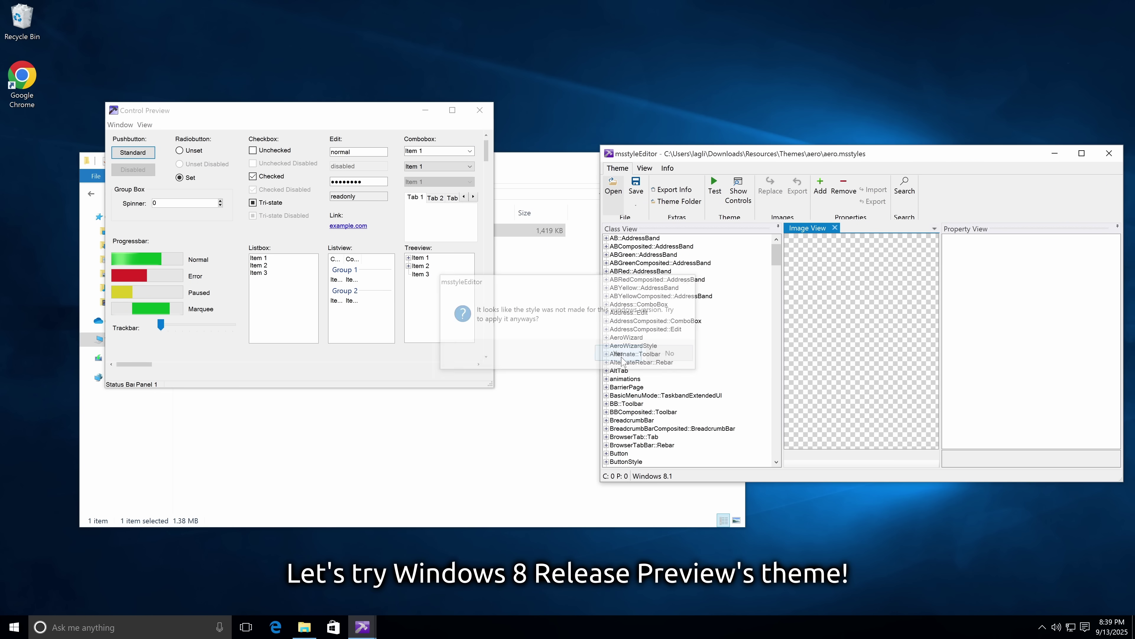
{"action": "left_click_drag", "start_coordinate": [907, 154], "coordinate": [866, 209]}
{"action": "left_click_drag", "start_coordinate": [316, 116], "coordinate": [690, 135]}
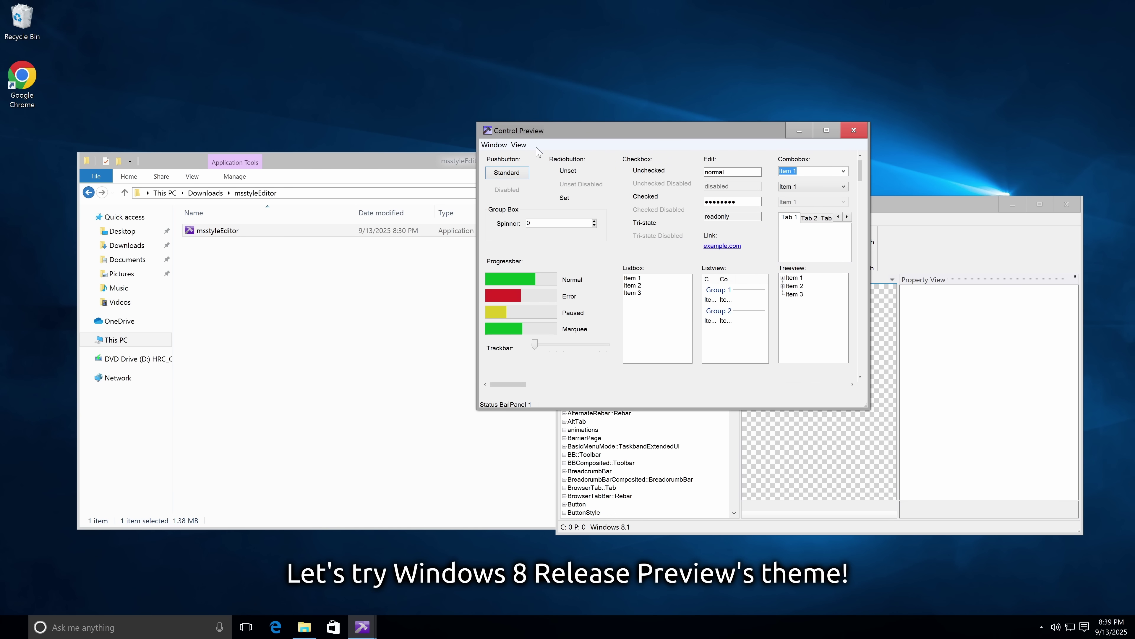
Step: Check the Control Preview's menus, tool-window style and File Dialog under the Release Preview theme, and cancel the dialog
{"action": "left_click", "coordinate": [555, 134]}
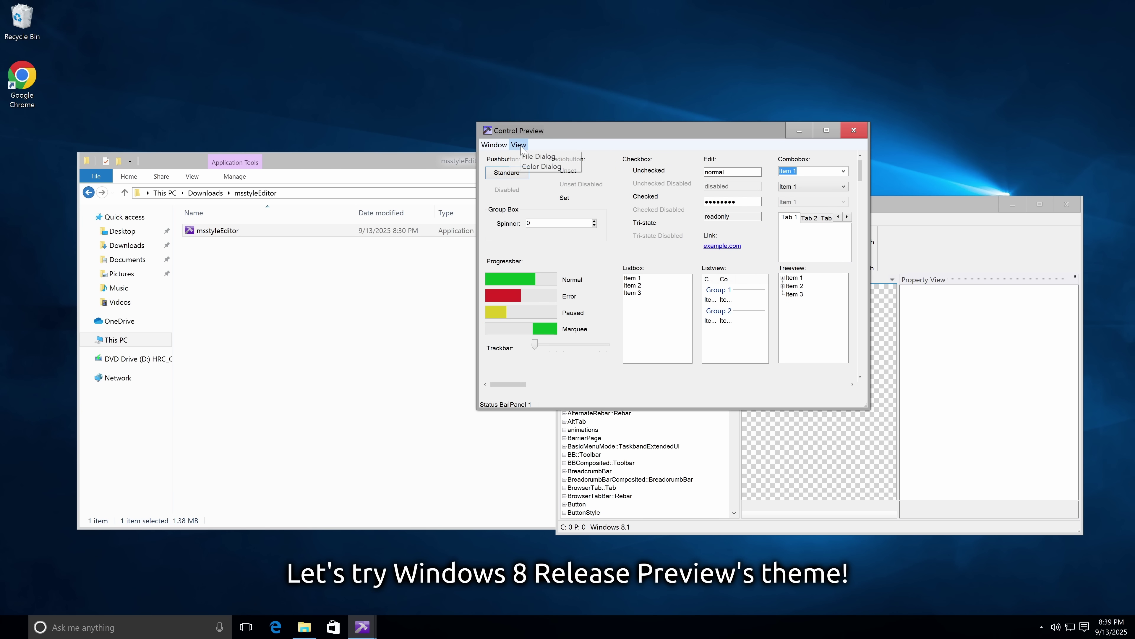
{"action": "left_click", "coordinate": [524, 165]}
{"action": "left_click", "coordinate": [494, 144]}
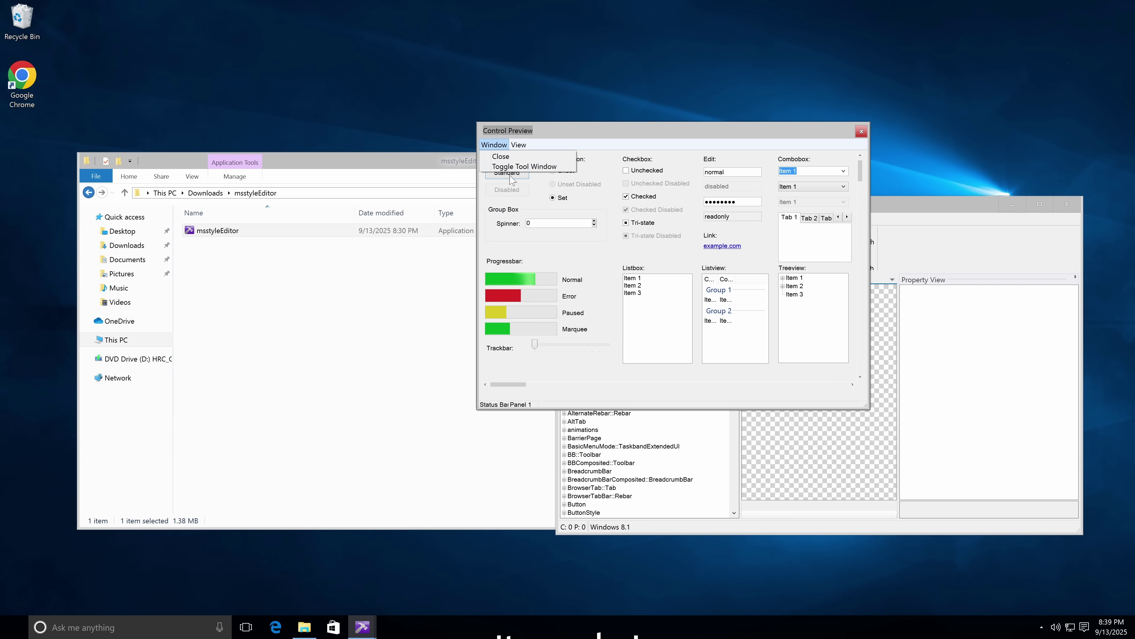
{"action": "left_click", "coordinate": [520, 166]}
{"action": "left_click", "coordinate": [531, 161]}
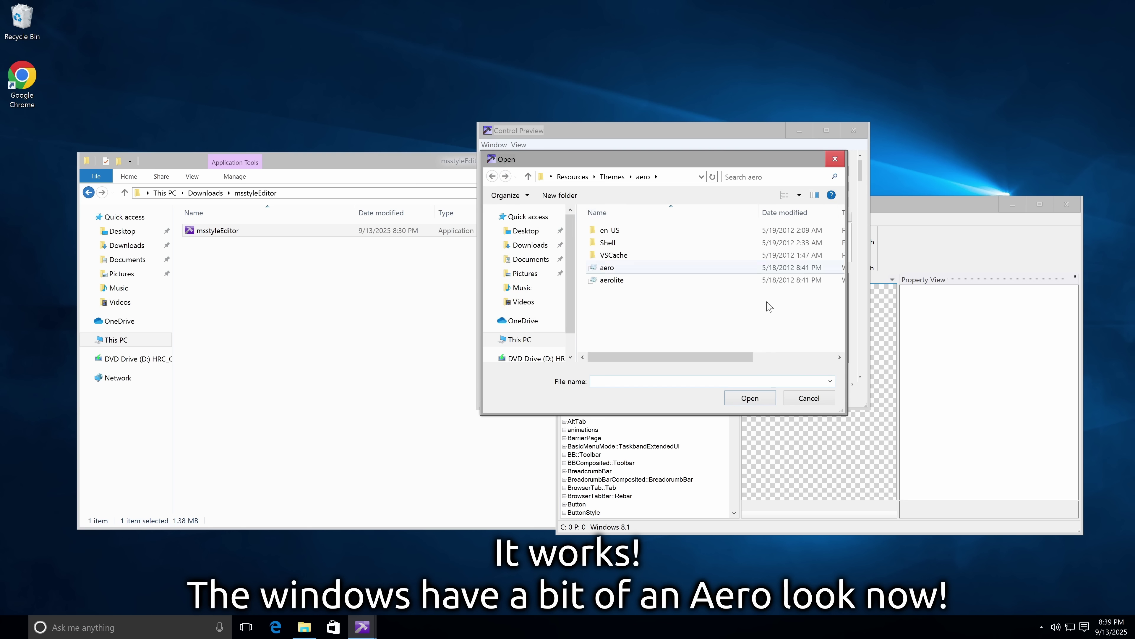
{"action": "left_click", "coordinate": [807, 397]}
Step: Bring File Explorer forward, run winver, and move the About Windows dialog to check its themed frame
{"action": "left_click", "coordinate": [358, 356]}
{"action": "key", "text": "super+r"}
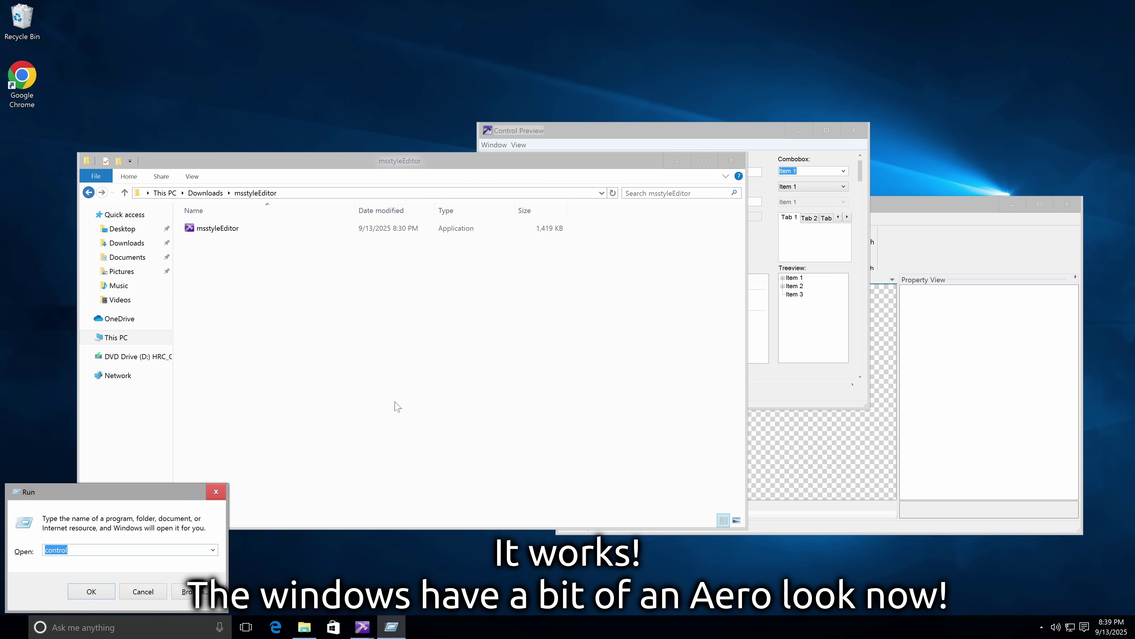
{"action": "type", "text": "winver"}
{"action": "key", "text": "Return"}
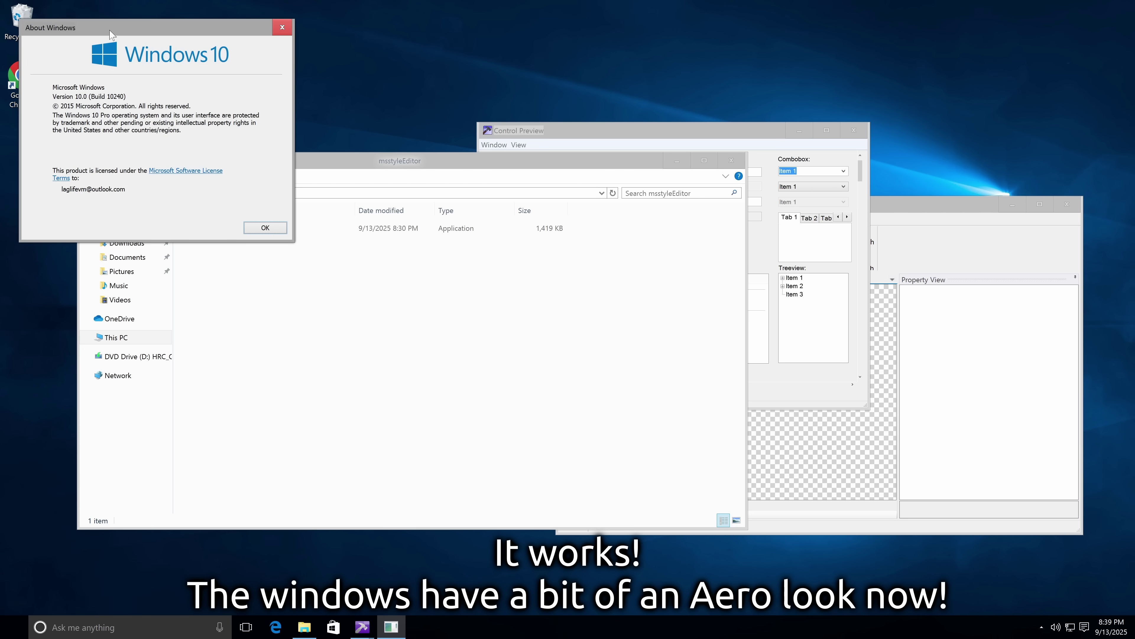
{"action": "left_click_drag", "start_coordinate": [109, 30], "coordinate": [768, 45]}
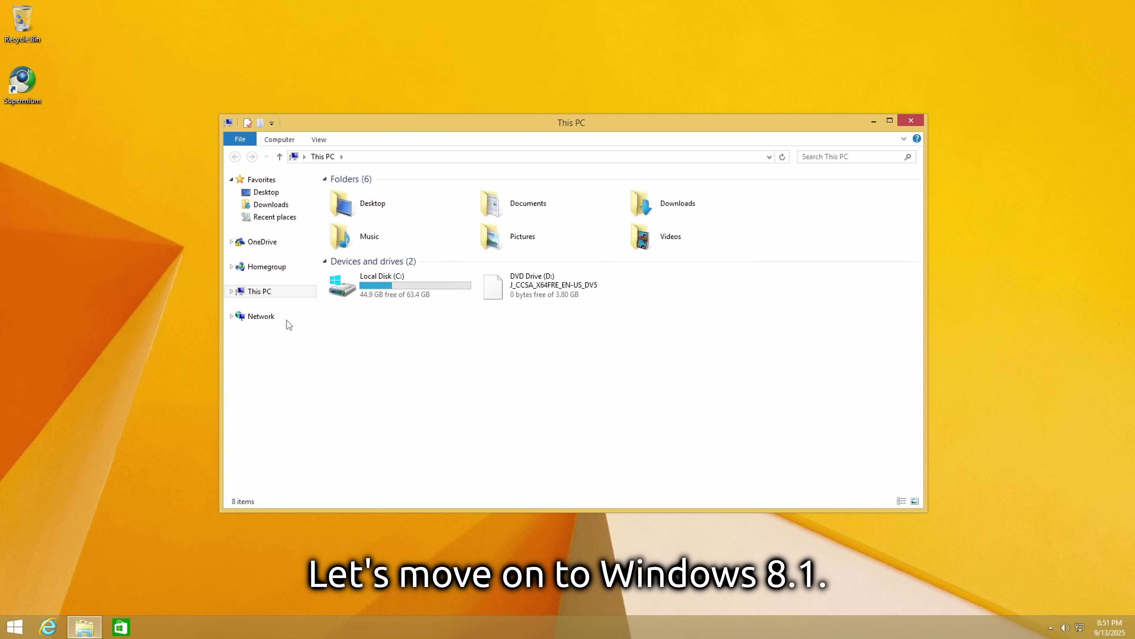
Step: On Windows 8.1, browse DVD drive D: to the sources folder and open install.wim as an archive with 7-Zip
{"action": "right_click", "coordinate": [513, 284]}
{"action": "left_click", "coordinate": [526, 319]}
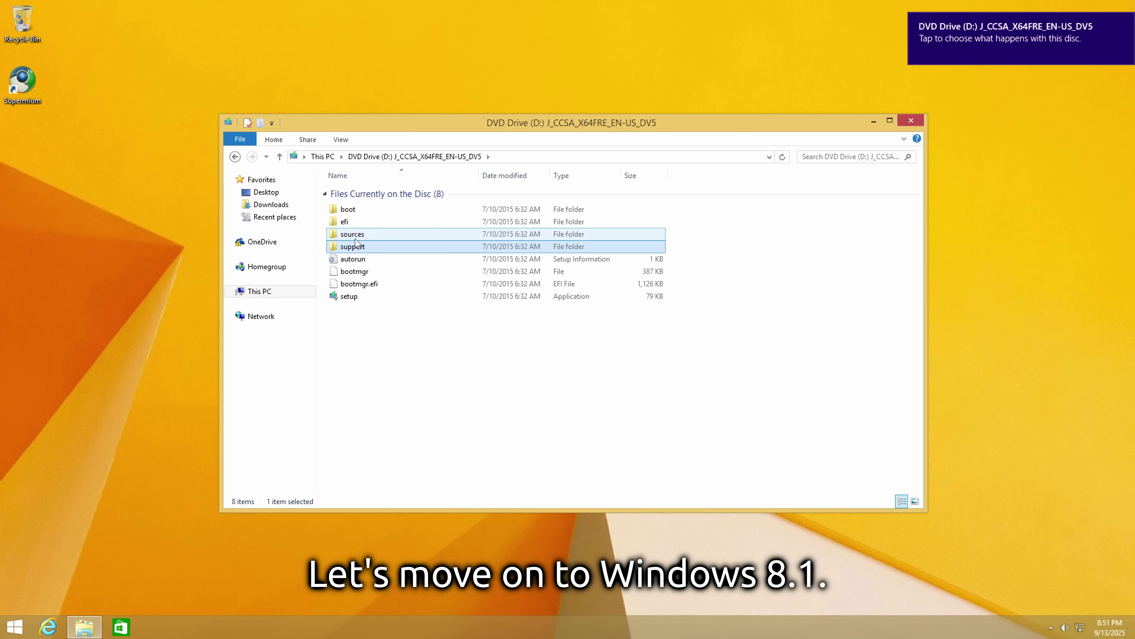
{"action": "double_click", "coordinate": [357, 240]}
{"action": "scroll", "coordinate": [368, 293], "scroll_direction": "down", "scroll_amount": 6}
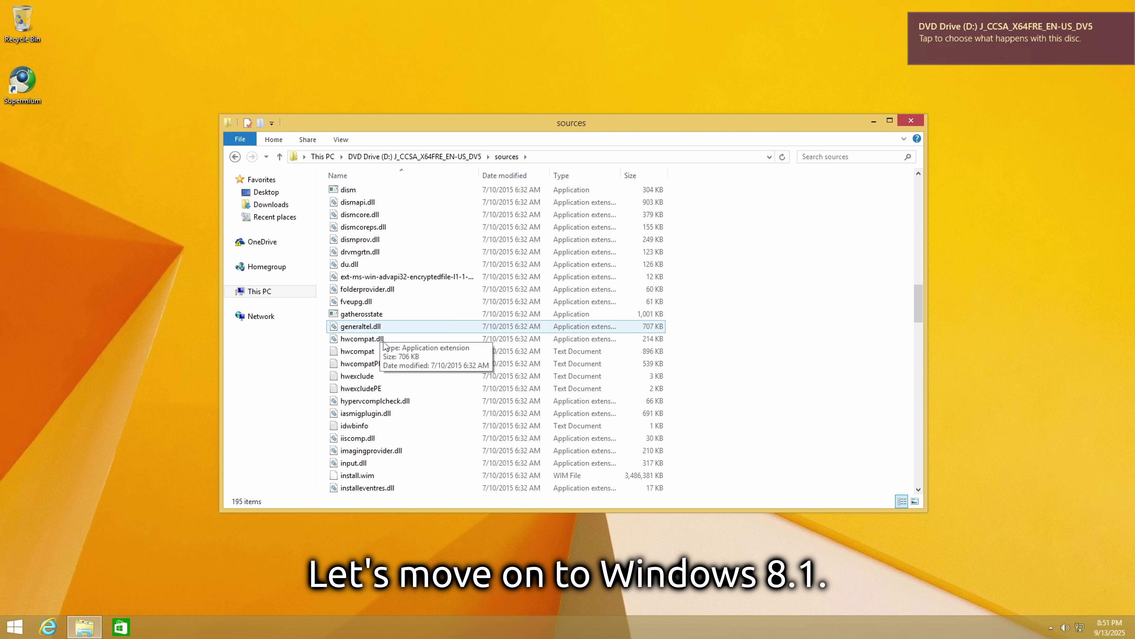
{"action": "scroll", "coordinate": [375, 260], "scroll_direction": "up", "scroll_amount": 8}
{"action": "scroll", "coordinate": [383, 221], "scroll_direction": "down", "scroll_amount": 15}
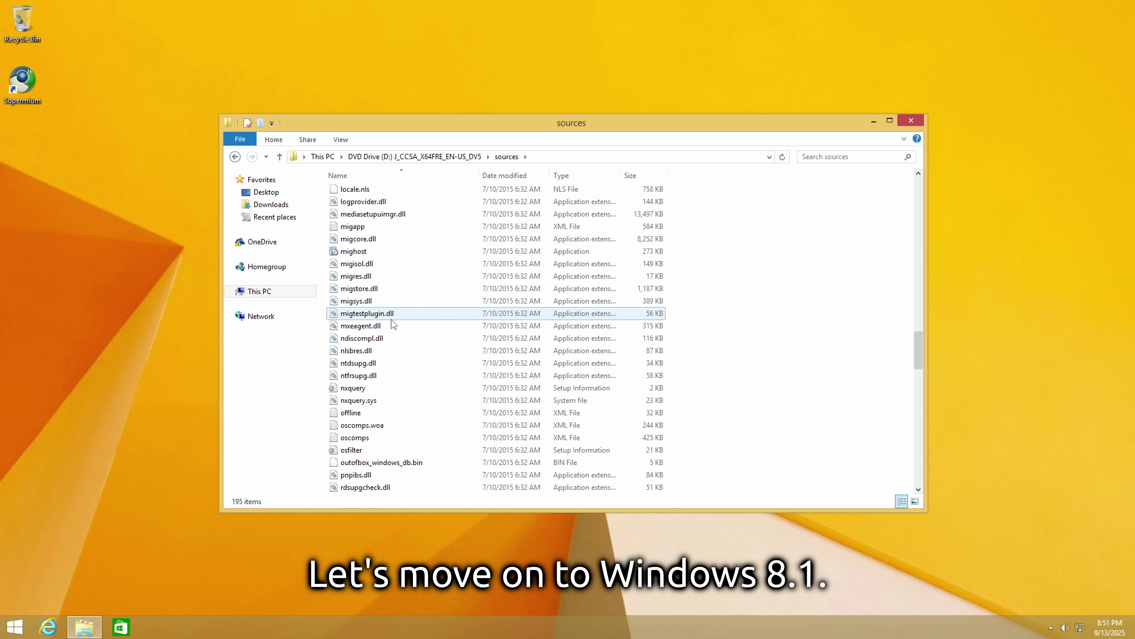
{"action": "scroll", "coordinate": [409, 225], "scroll_direction": "up", "scroll_amount": 1}
{"action": "right_click", "coordinate": [374, 289]}
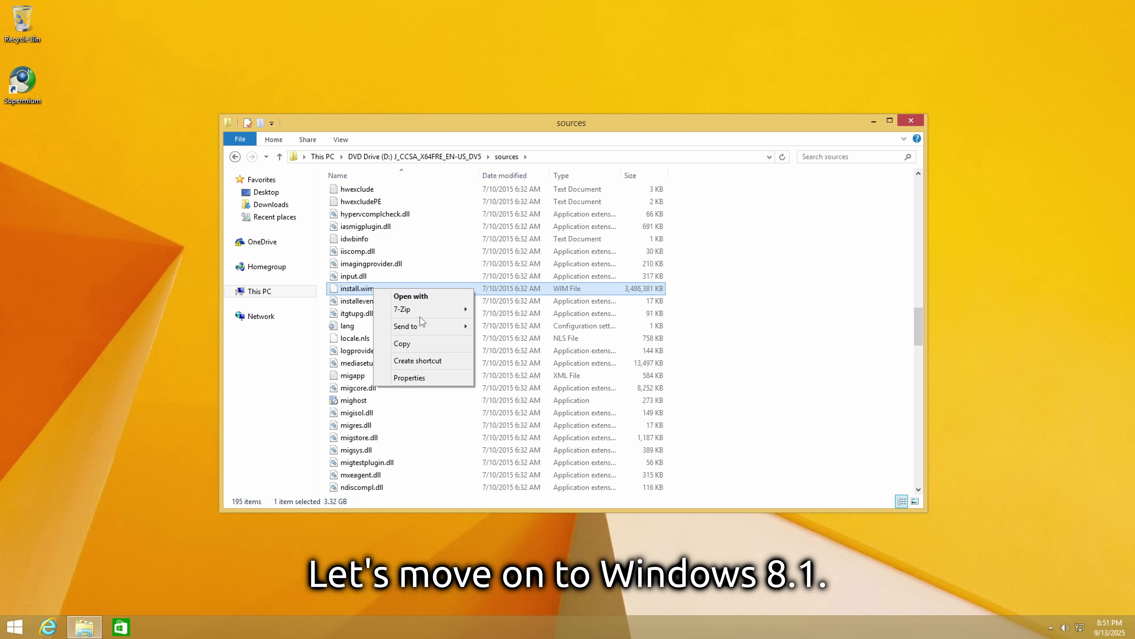
{"action": "mouse_move", "coordinate": [433, 309]}
{"action": "left_click", "coordinate": [496, 309]}
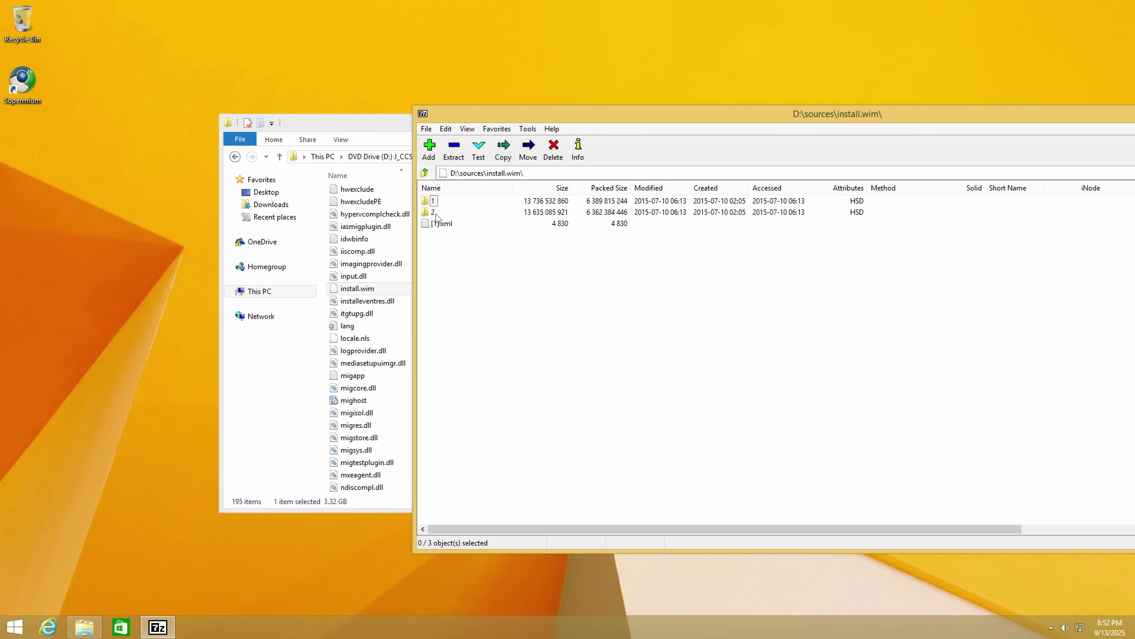
Step: Copy the Resources folder from 2\Windows in the install.wim archive into the Downloads folder
{"action": "double_click", "coordinate": [436, 212]}
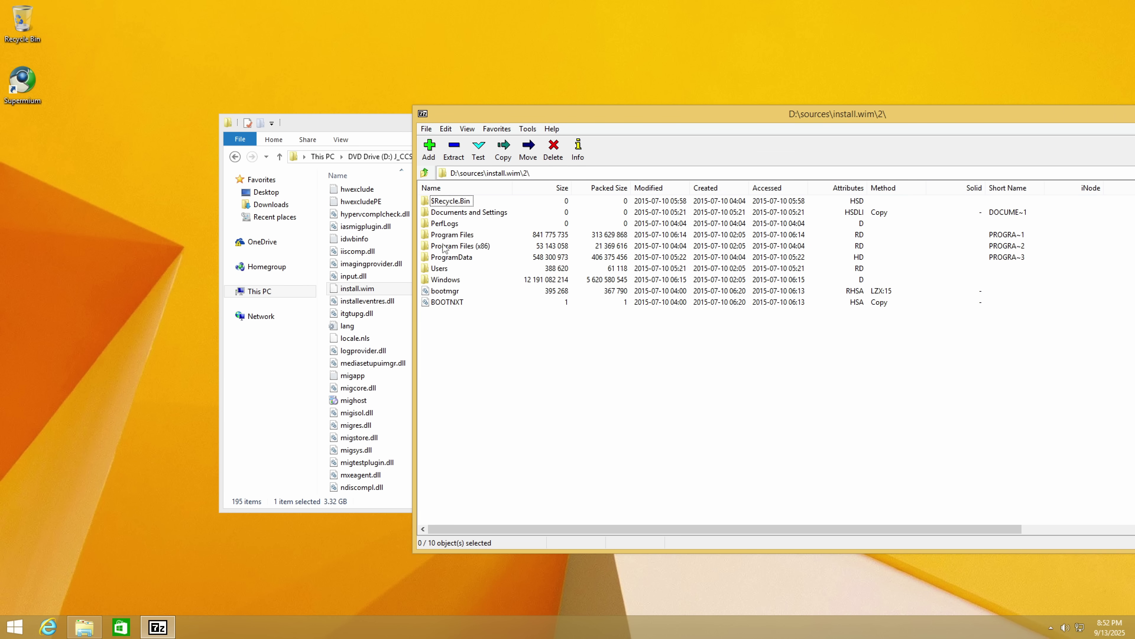
{"action": "double_click", "coordinate": [441, 284]}
{"action": "scroll", "coordinate": [441, 285], "scroll_direction": "down", "scroll_amount": 14}
{"action": "left_click", "coordinate": [255, 205]}
{"action": "left_click_drag", "start_coordinate": [347, 122], "coordinate": [161, 66]}
{"action": "left_click", "coordinate": [600, 328]}
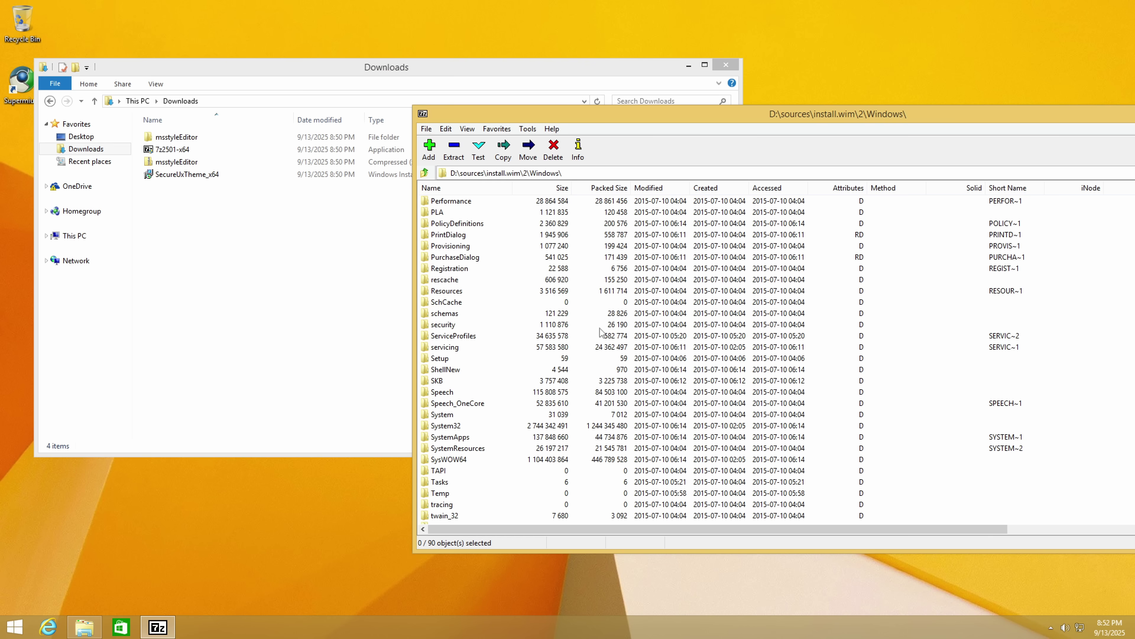
{"action": "scroll", "coordinate": [435, 325], "scroll_direction": "up", "scroll_amount": 1}
{"action": "left_click_drag", "start_coordinate": [366, 144], "coordinate": [350, 312]}
Step: Launch msstyleEditor from its Downloads folder, allow it past SmartScreen, and close the 7-Zip archive window
{"action": "double_click", "coordinate": [198, 139]}
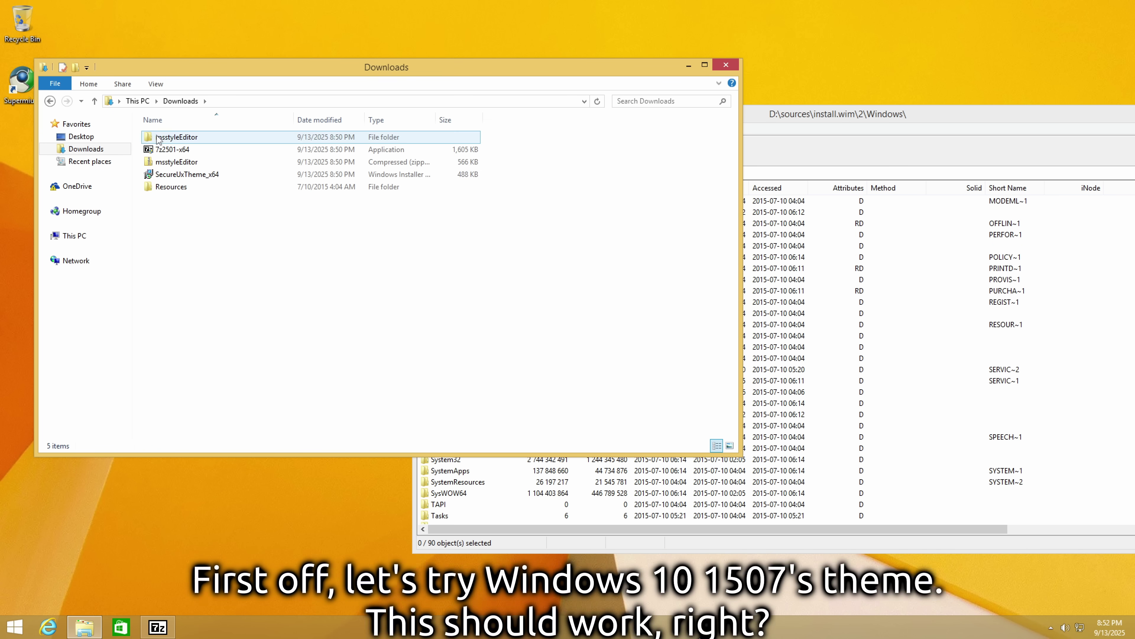
{"action": "left_click", "coordinate": [198, 139]}
{"action": "left_click_drag", "start_coordinate": [847, 108], "coordinate": [558, 179]}
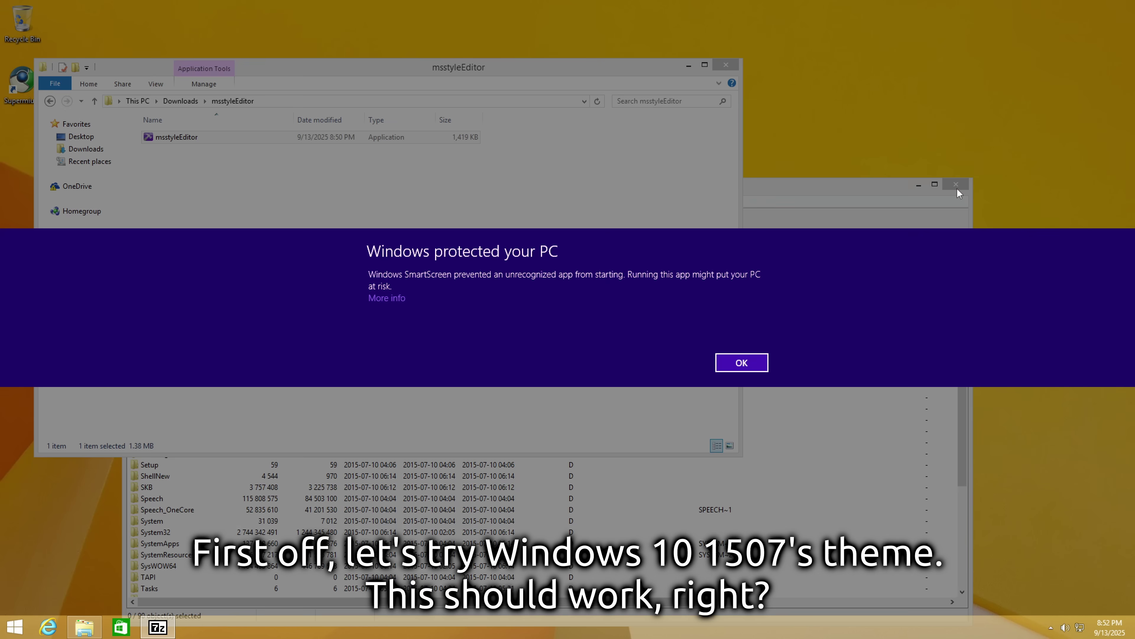
{"action": "left_click", "coordinate": [398, 298]}
{"action": "left_click", "coordinate": [661, 366]}
{"action": "left_click", "coordinate": [956, 184]}
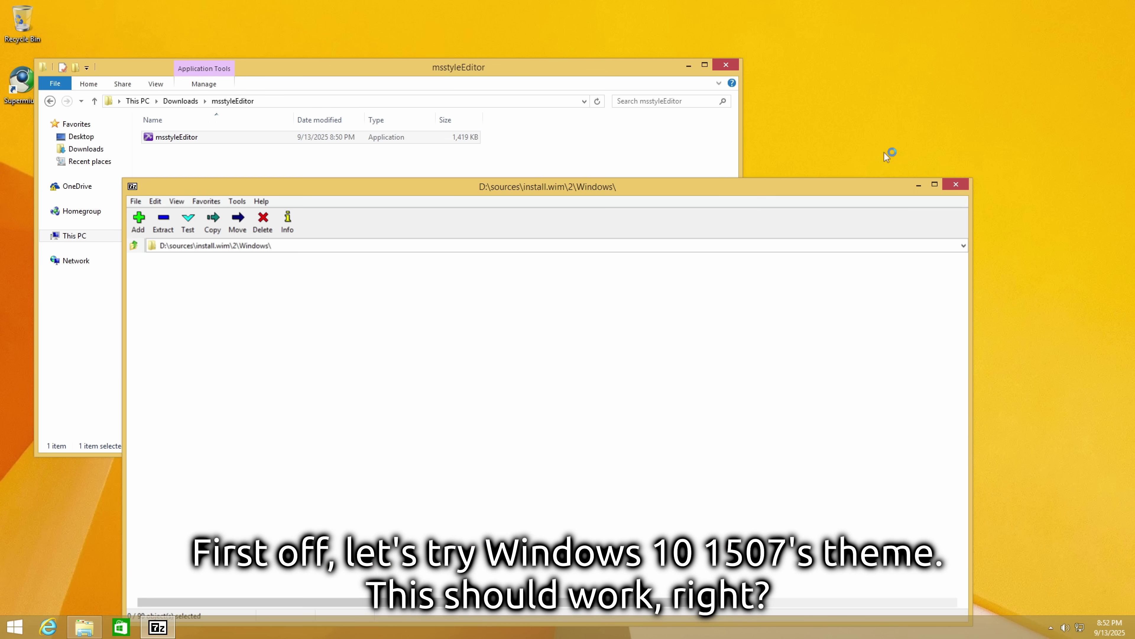
{"action": "left_click_drag", "start_coordinate": [353, 72], "coordinate": [627, 112]}
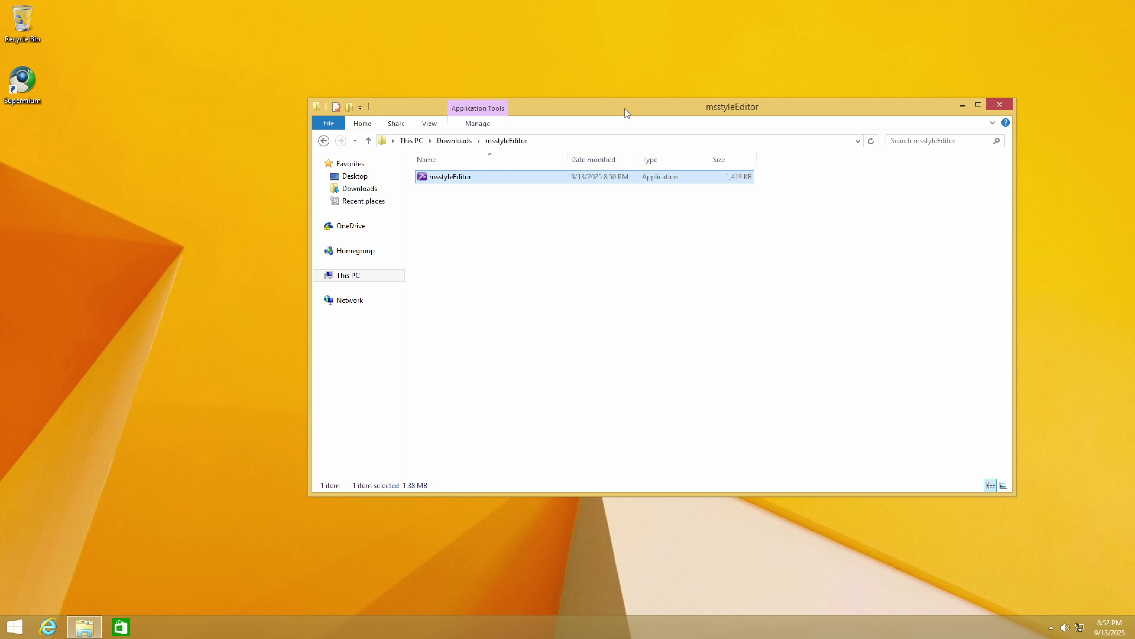
{"action": "left_click_drag", "start_coordinate": [626, 112], "coordinate": [772, 444]}
{"action": "left_click", "coordinate": [616, 363]}
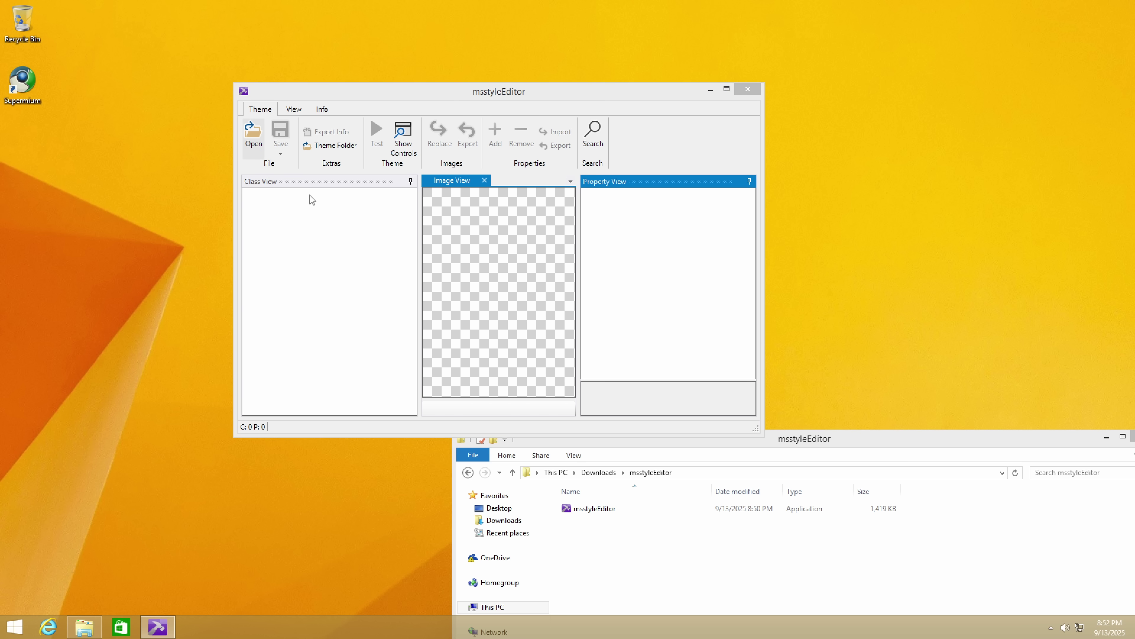
Step: Load the visual style aero from Downloads\Resources\Themes\aero into msstyleEditor
{"action": "left_click", "coordinate": [288, 196]}
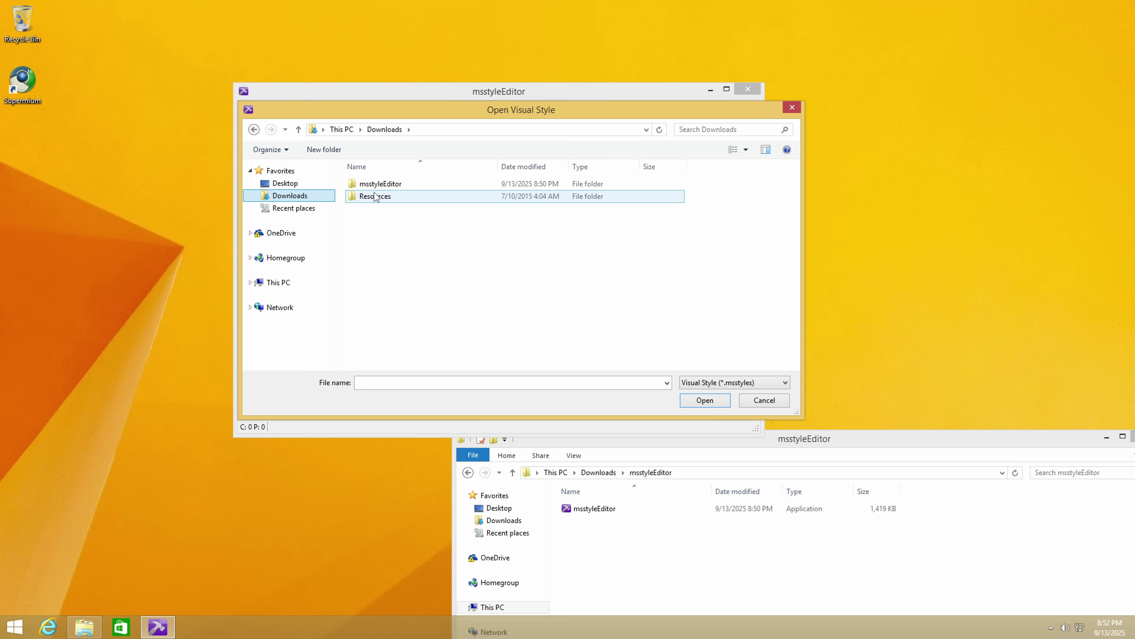
{"action": "double_click", "coordinate": [371, 197]}
{"action": "double_click", "coordinate": [370, 208]}
{"action": "double_click", "coordinate": [368, 183]}
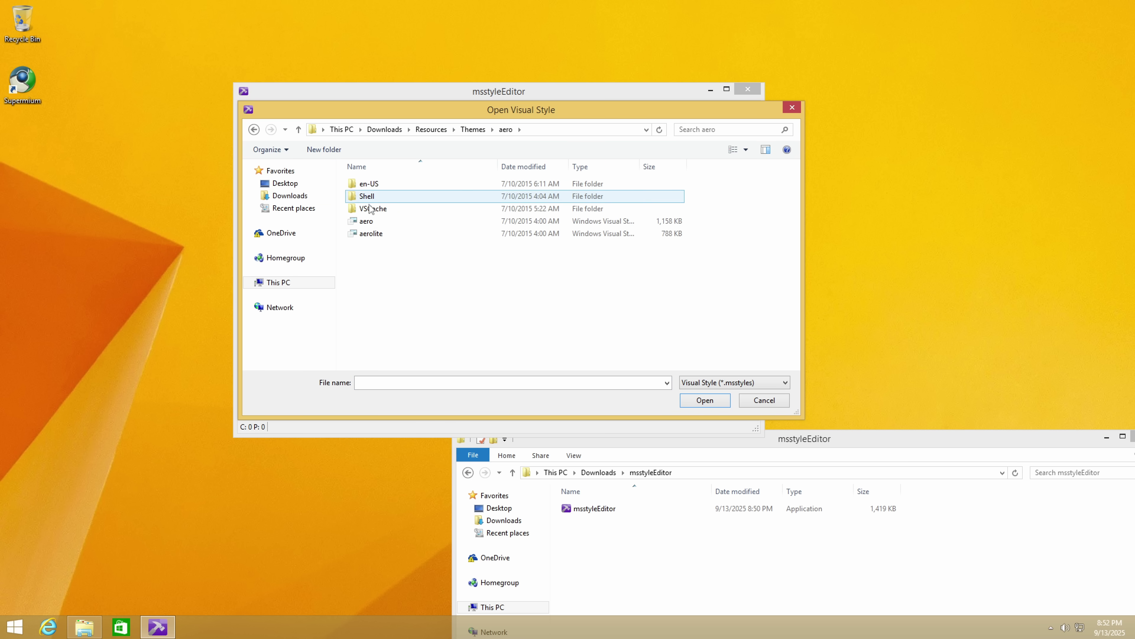
{"action": "left_click", "coordinate": [371, 221]}
{"action": "left_click", "coordinate": [707, 401]}
Step: Show the control preview and try to apply the Windows 10 1507 theme despite the version mismatch
{"action": "left_click", "coordinate": [404, 136]}
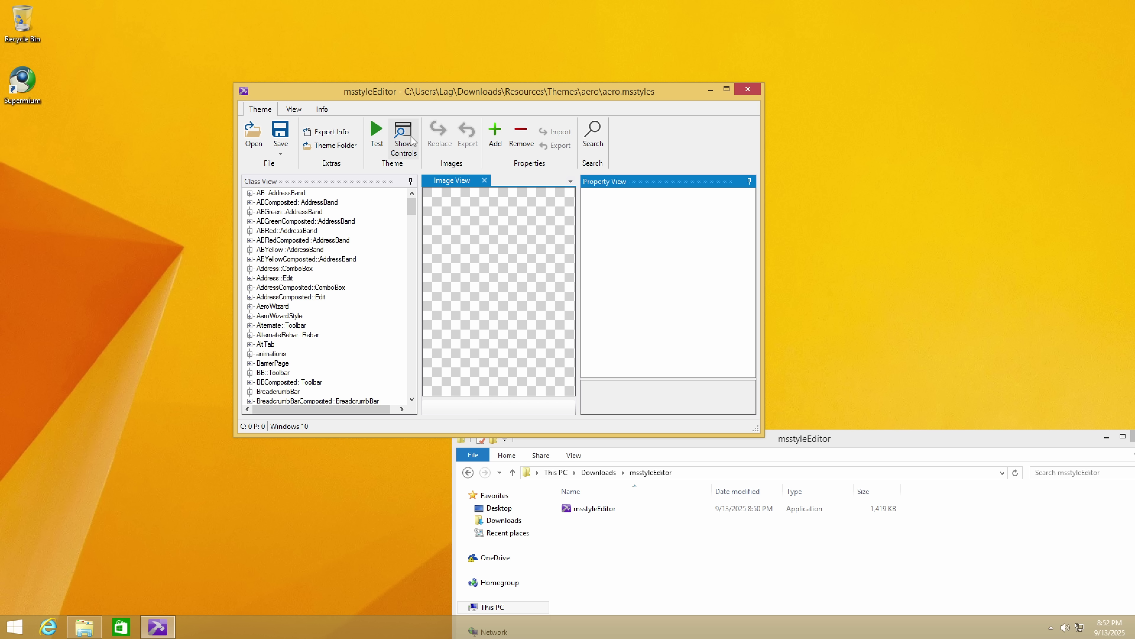
{"action": "left_click", "coordinate": [376, 134]}
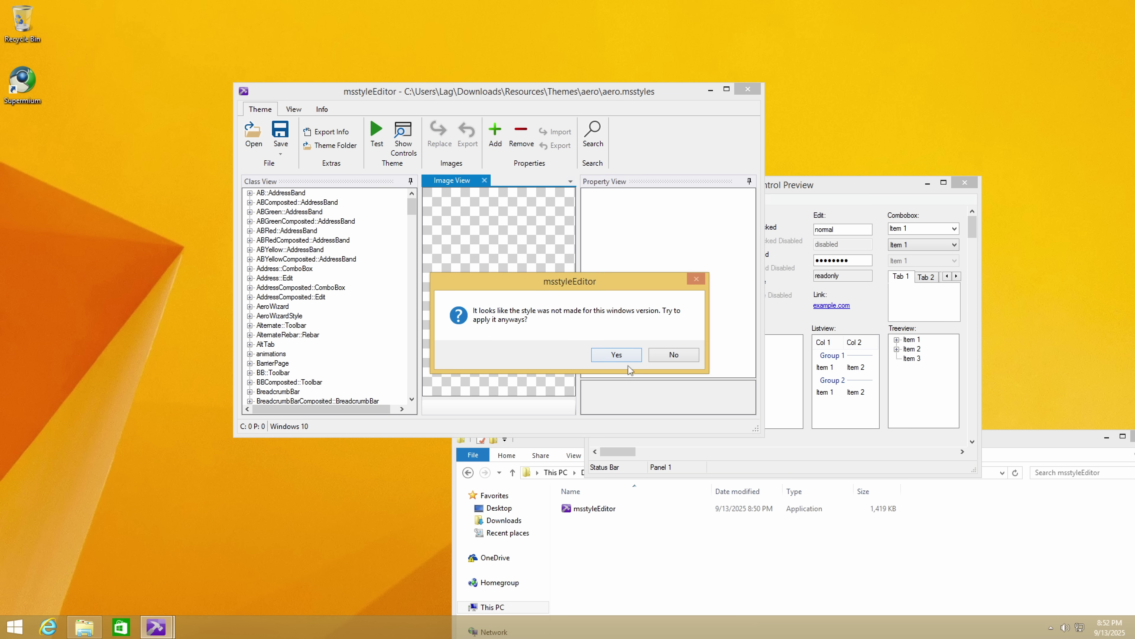
{"action": "left_click", "coordinate": [619, 361]}
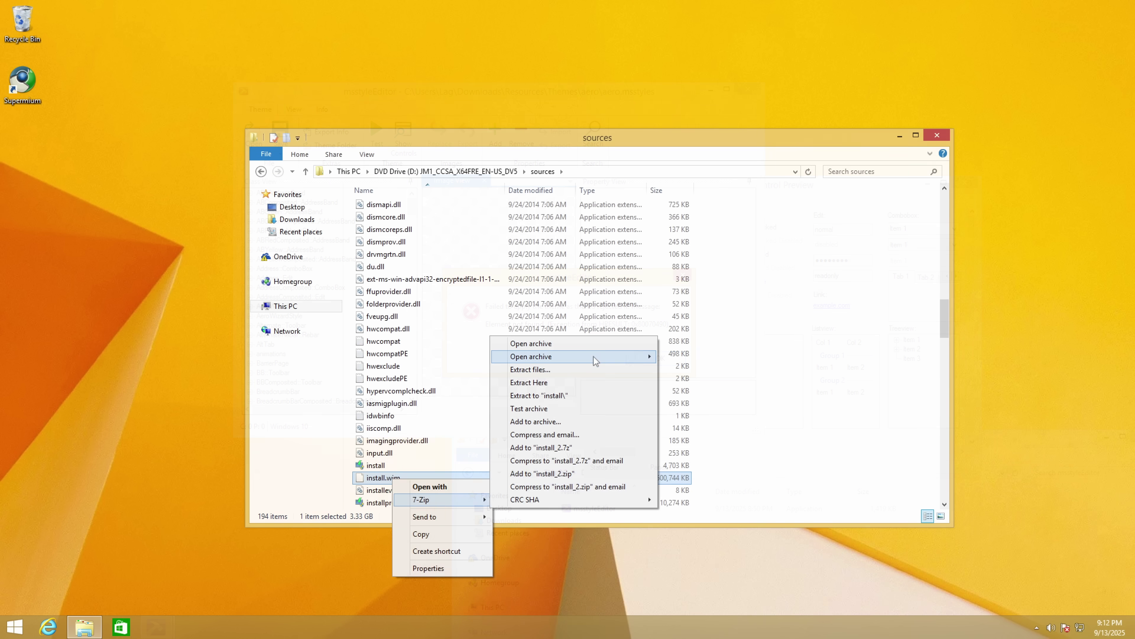
Step: Open build 9845's install.wim in 7-Zip and replace the Resources folder in Downloads with the one from 2\Windows
{"action": "left_click", "coordinate": [594, 356]}
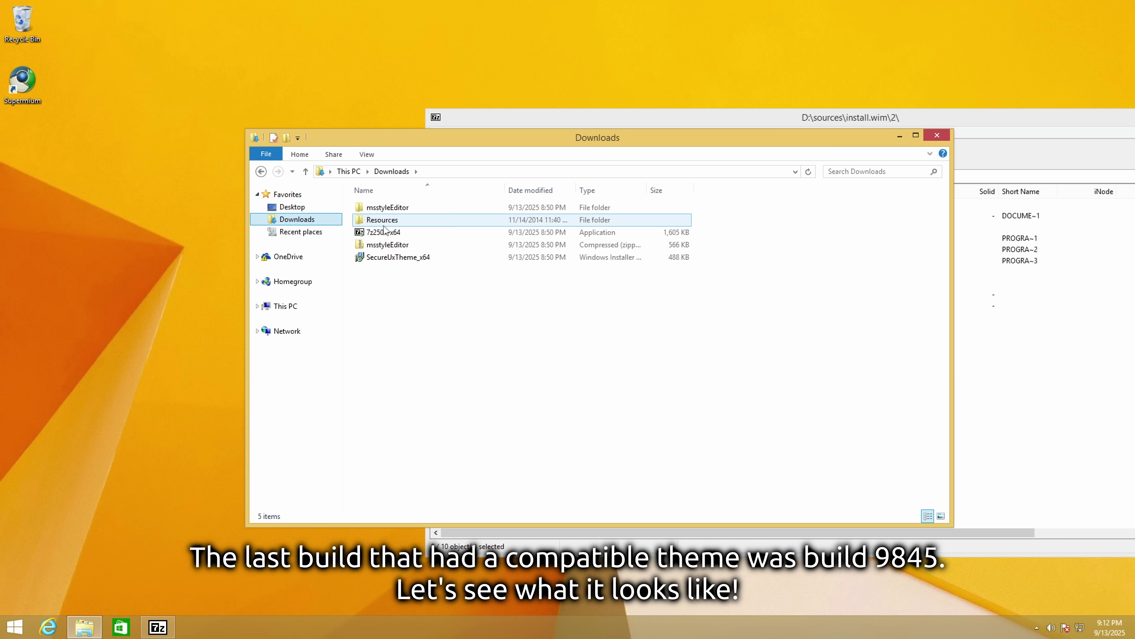
{"action": "key", "text": "Delete"}
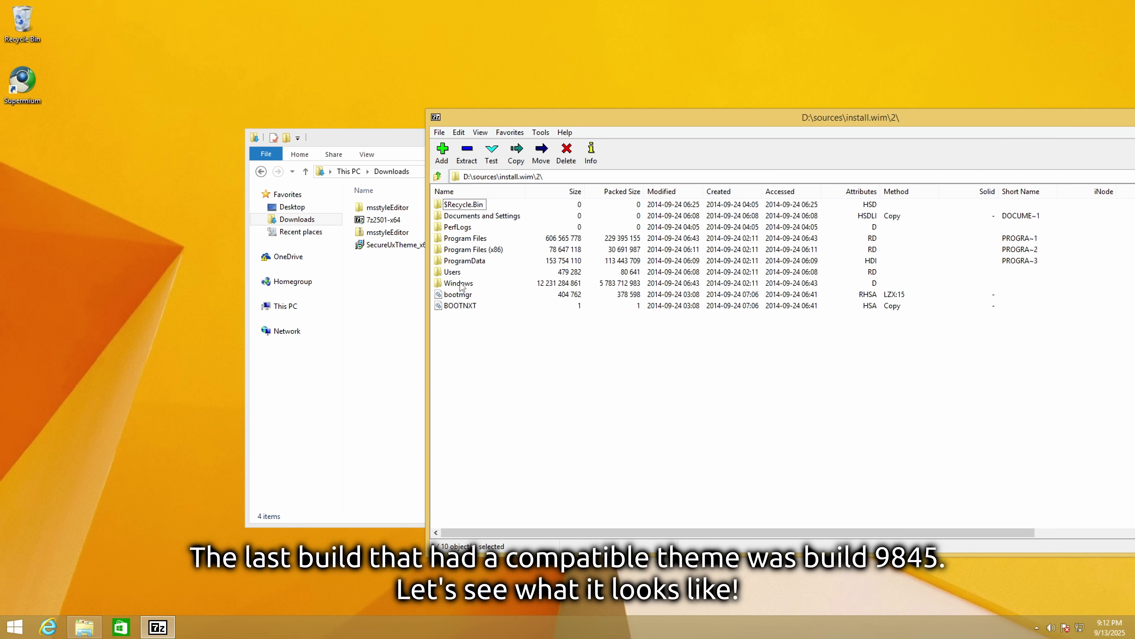
{"action": "double_click", "coordinate": [465, 290]}
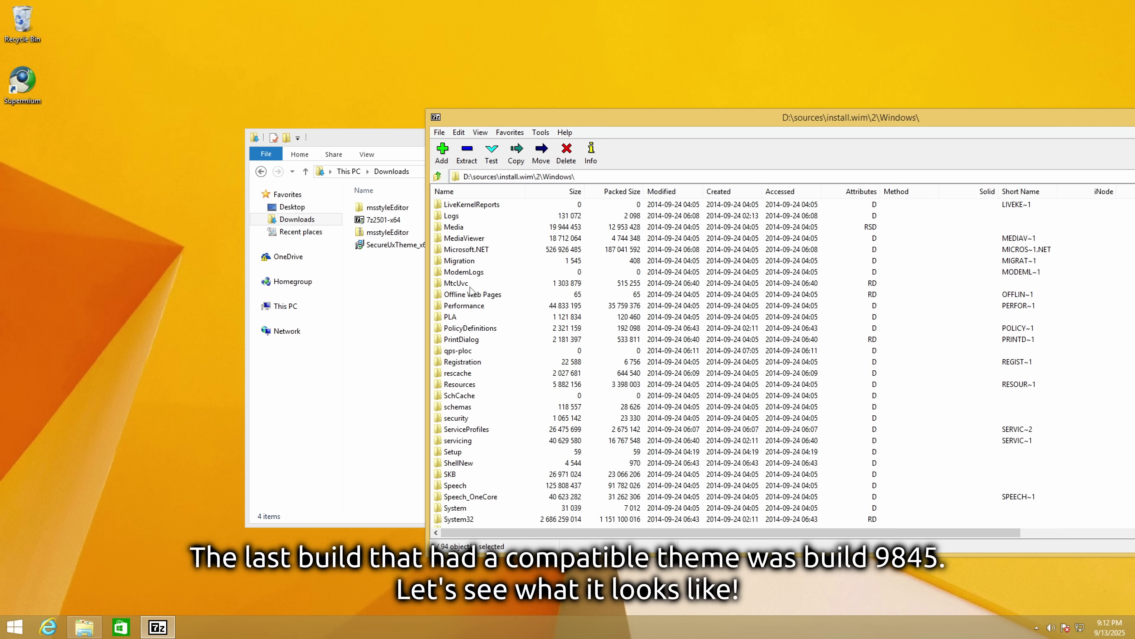
{"action": "scroll", "coordinate": [470, 287], "scroll_direction": "down", "scroll_amount": 3}
{"action": "scroll", "coordinate": [474, 323], "scroll_direction": "up", "scroll_amount": 3}
{"action": "left_click_drag", "start_coordinate": [467, 385], "coordinate": [390, 348]}
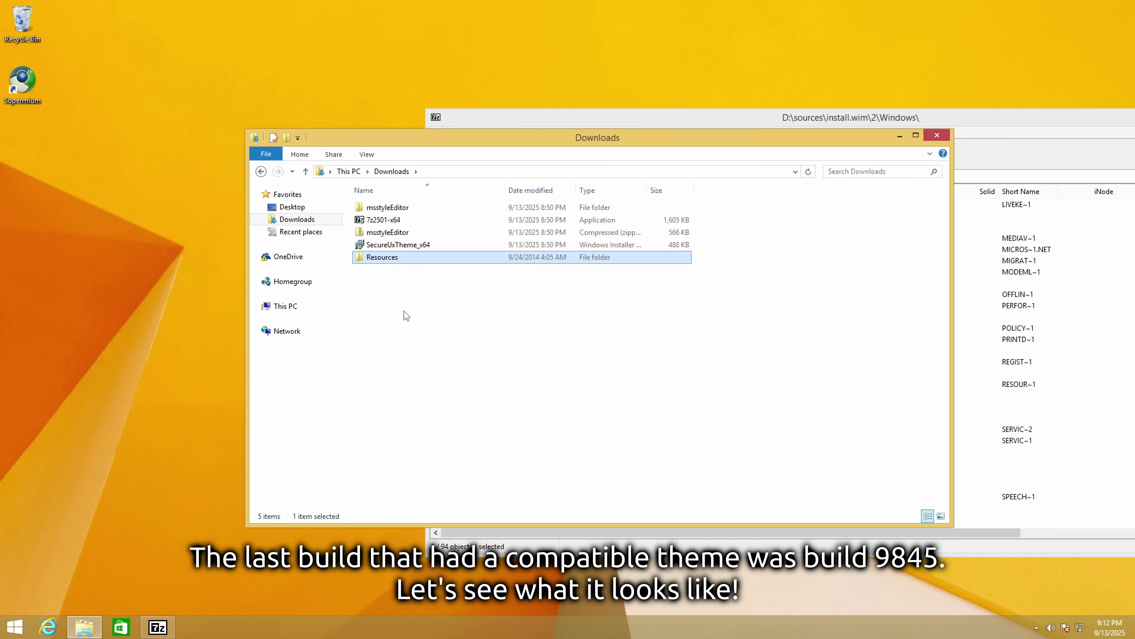
Step: Launch msstyleEditor and load the aero visual style from the replaced Resources\Themes\aero folder
{"action": "double_click", "coordinate": [405, 208]}
{"action": "double_click", "coordinate": [414, 207]}
{"action": "key", "text": "Return"}
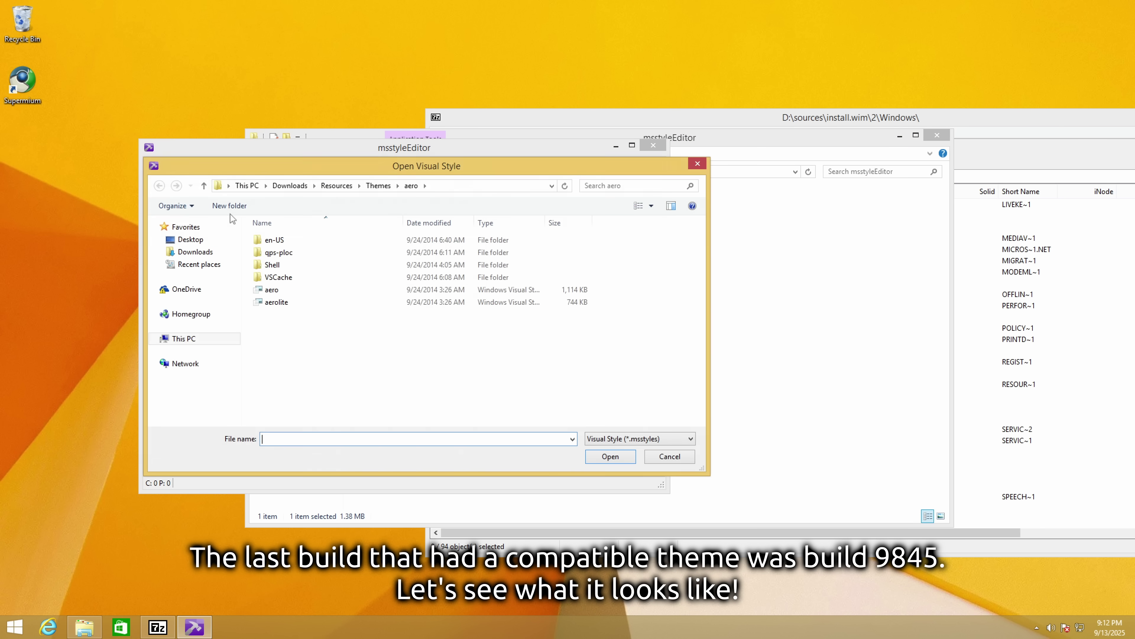
{"action": "left_click", "coordinate": [277, 291]}
{"action": "key", "text": "Return"}
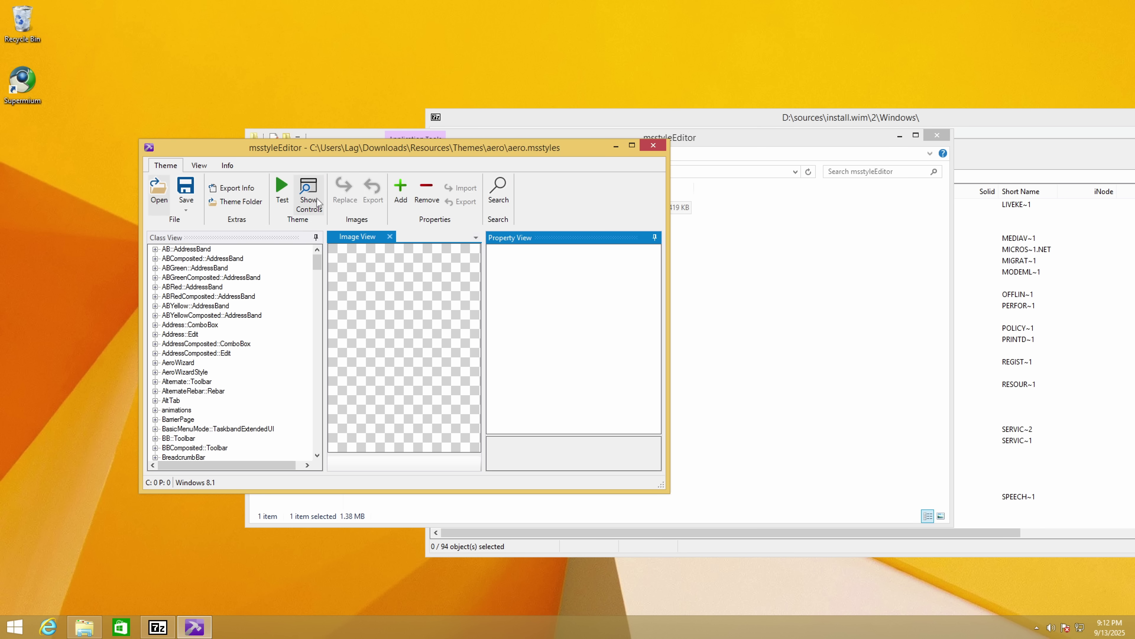
Step: Show the control preview and test the build 9845 theme on Windows 8.1
{"action": "left_click", "coordinate": [313, 203]}
{"action": "left_click", "coordinate": [287, 197]}
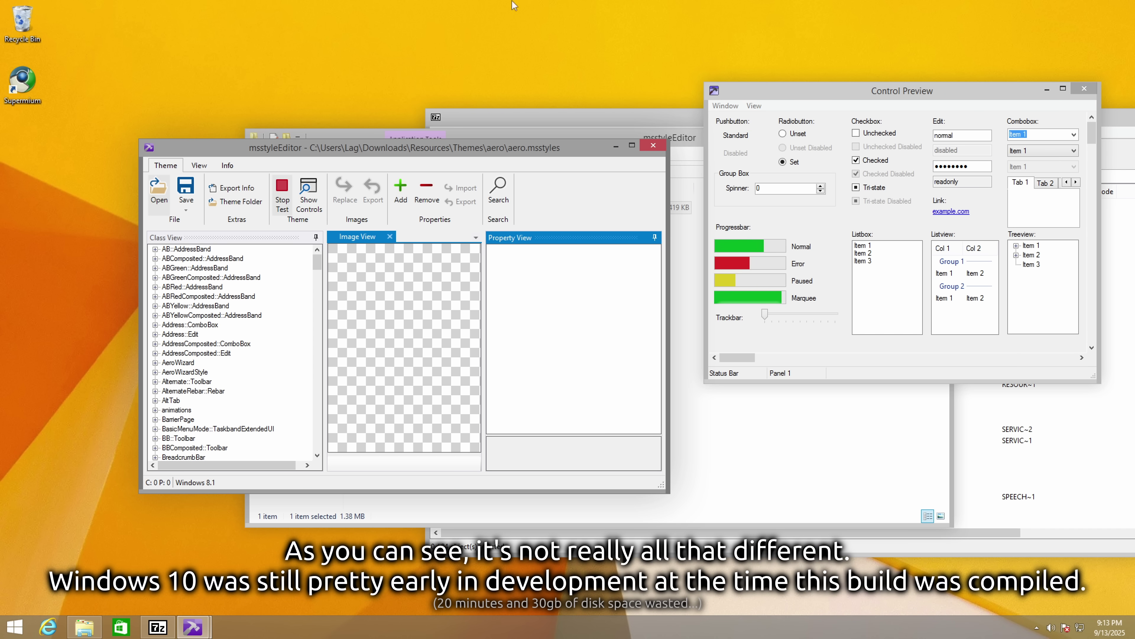
Step: Move the control preview window over the editor and toggle its tool window style on and off
{"action": "left_click_drag", "start_coordinate": [871, 93], "coordinate": [754, 193]}
{"action": "left_click", "coordinate": [609, 205]}
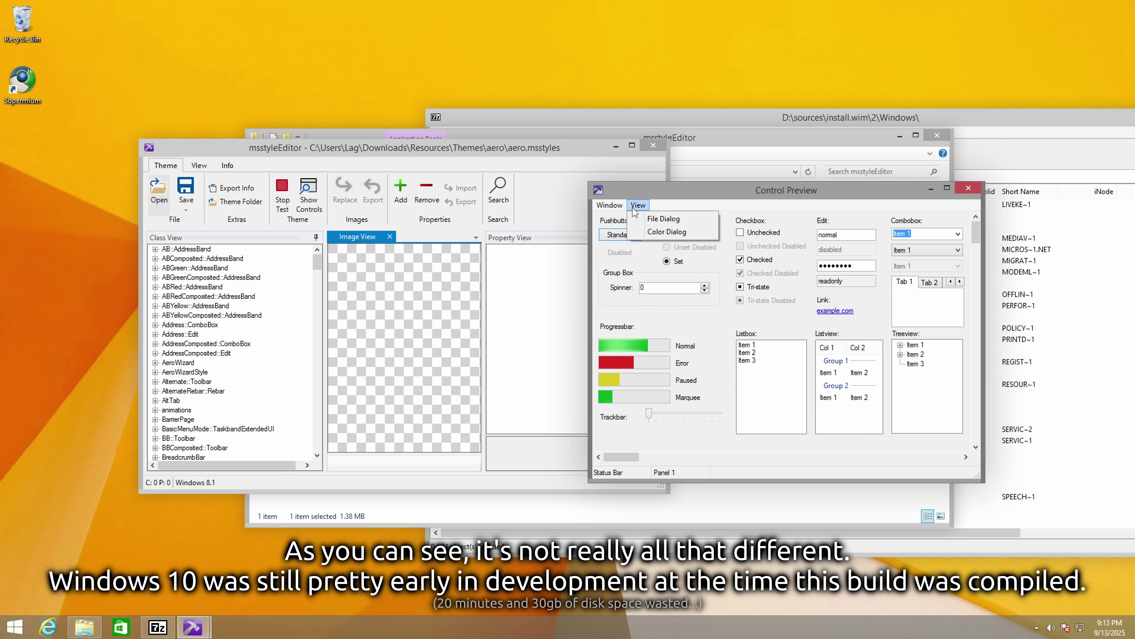
{"action": "left_click", "coordinate": [625, 232]}
{"action": "left_click", "coordinate": [609, 205]}
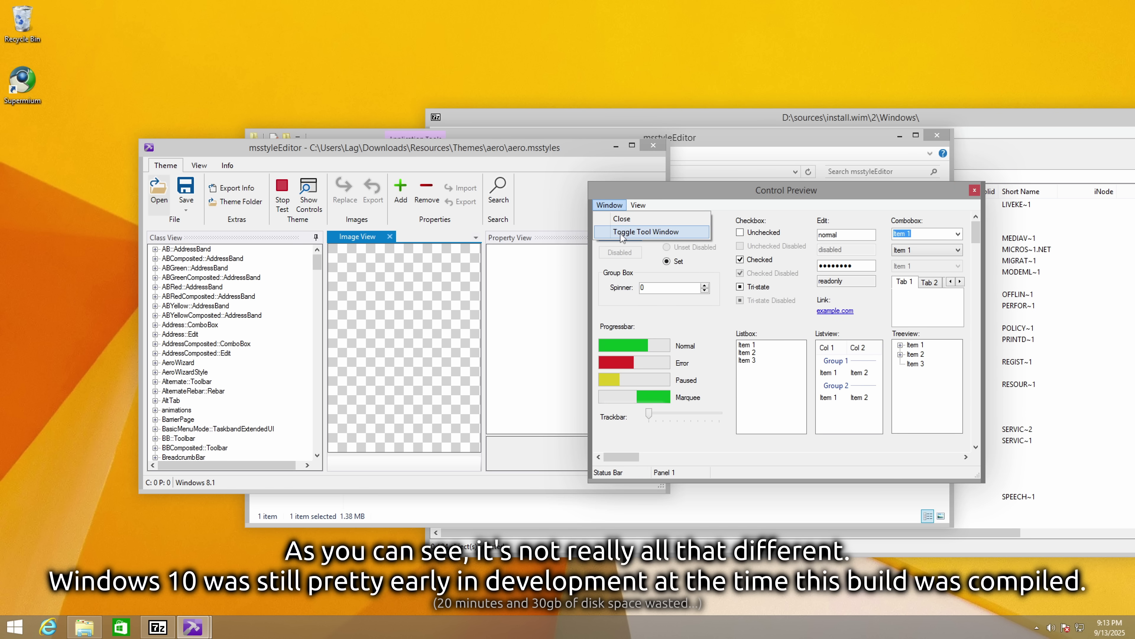
{"action": "left_click", "coordinate": [626, 232]}
Step: Open the control preview's sample file dialog, cancel it, and open the sample color dialog to examine the theme
{"action": "left_click", "coordinate": [638, 205]}
{"action": "left_click", "coordinate": [657, 218]}
{"action": "left_click", "coordinate": [1094, 510]}
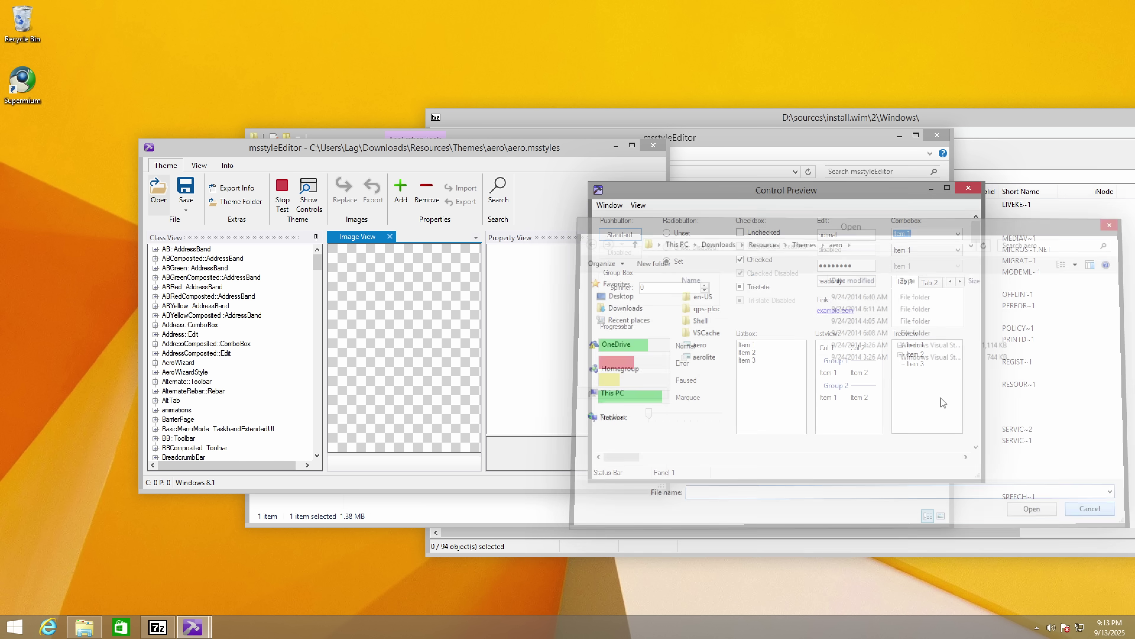
{"action": "left_click", "coordinate": [637, 205]}
{"action": "left_click", "coordinate": [657, 232]}
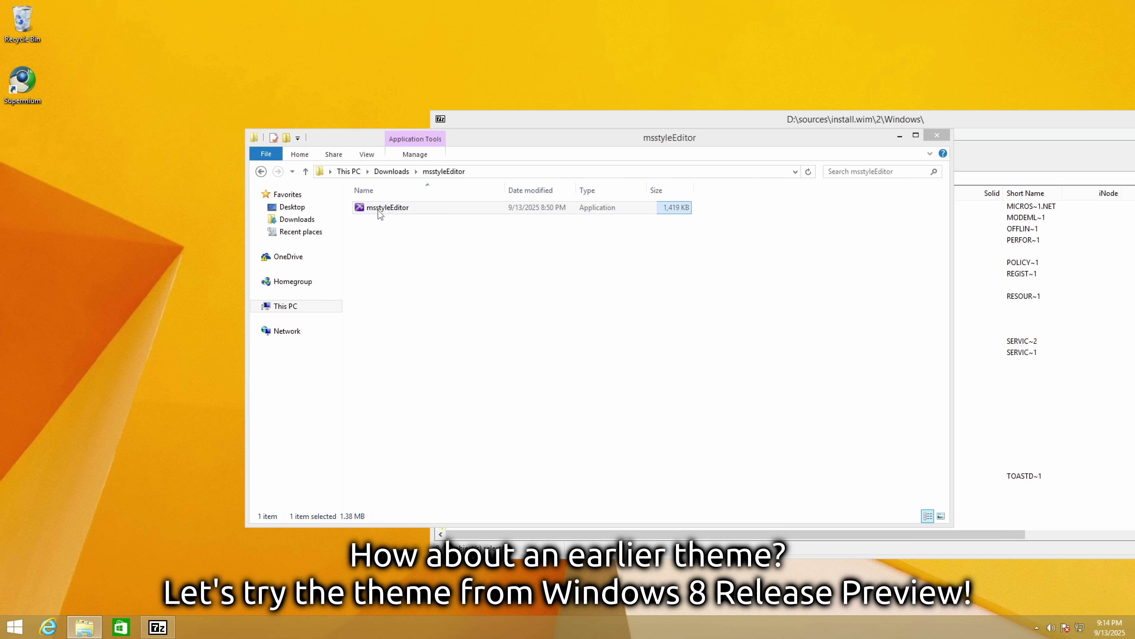
Step: Launch msstyleEditor and load the Windows 8 Release Preview aero visual style from Resources\Themes\aero in Downloads
{"action": "double_click", "coordinate": [379, 209]}
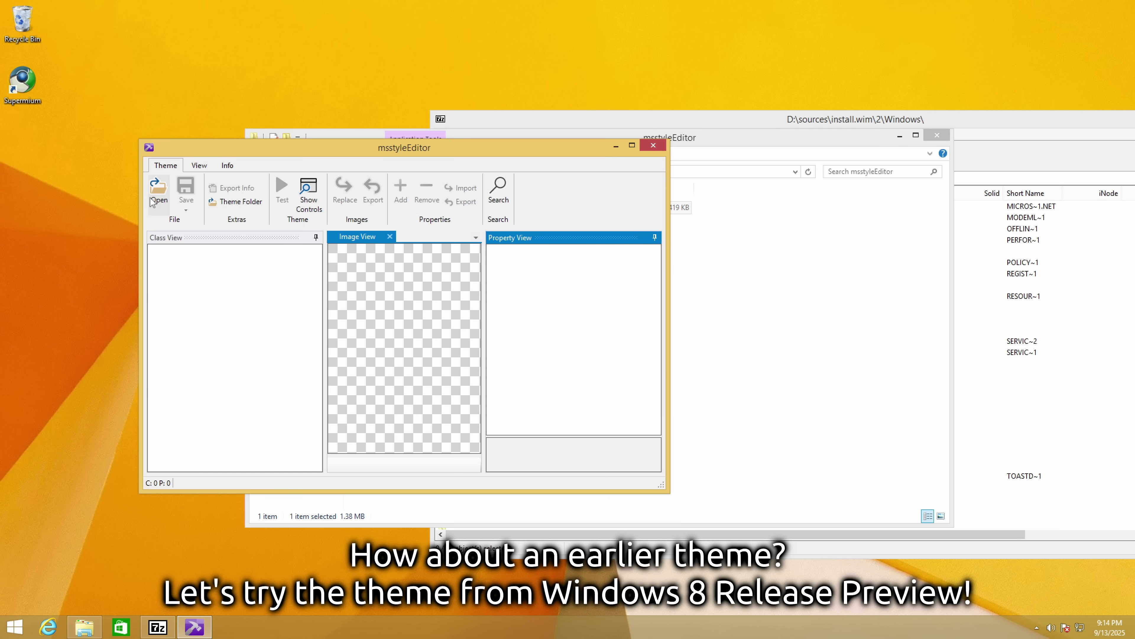
{"action": "left_click", "coordinate": [159, 190]}
{"action": "left_click", "coordinate": [277, 279]}
{"action": "left_click", "coordinate": [607, 454]}
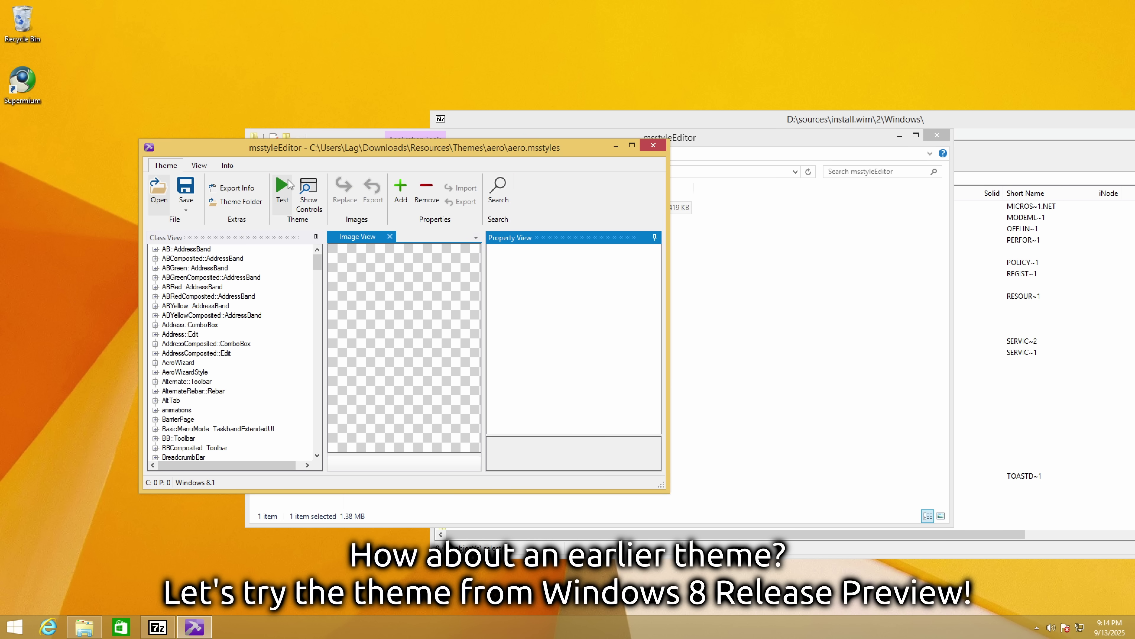
Step: Show the control preview beside the editor and test the Windows 8 Release Preview theme
{"action": "left_click", "coordinate": [308, 192]}
{"action": "left_click_drag", "start_coordinate": [221, 30], "coordinate": [891, 101]}
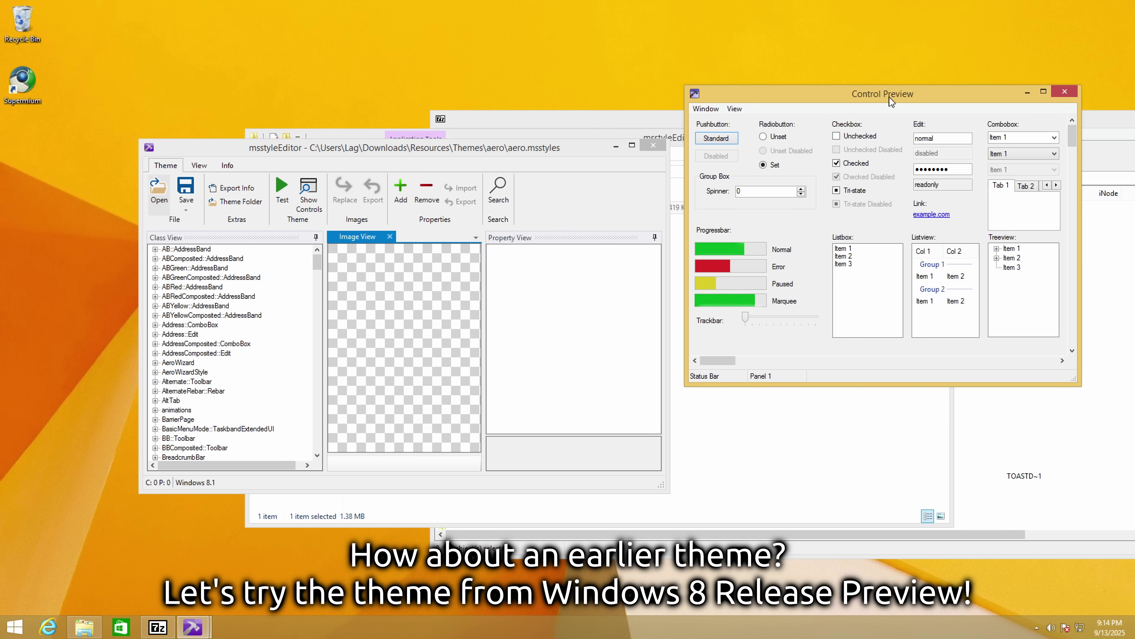
{"action": "left_click", "coordinate": [281, 197]}
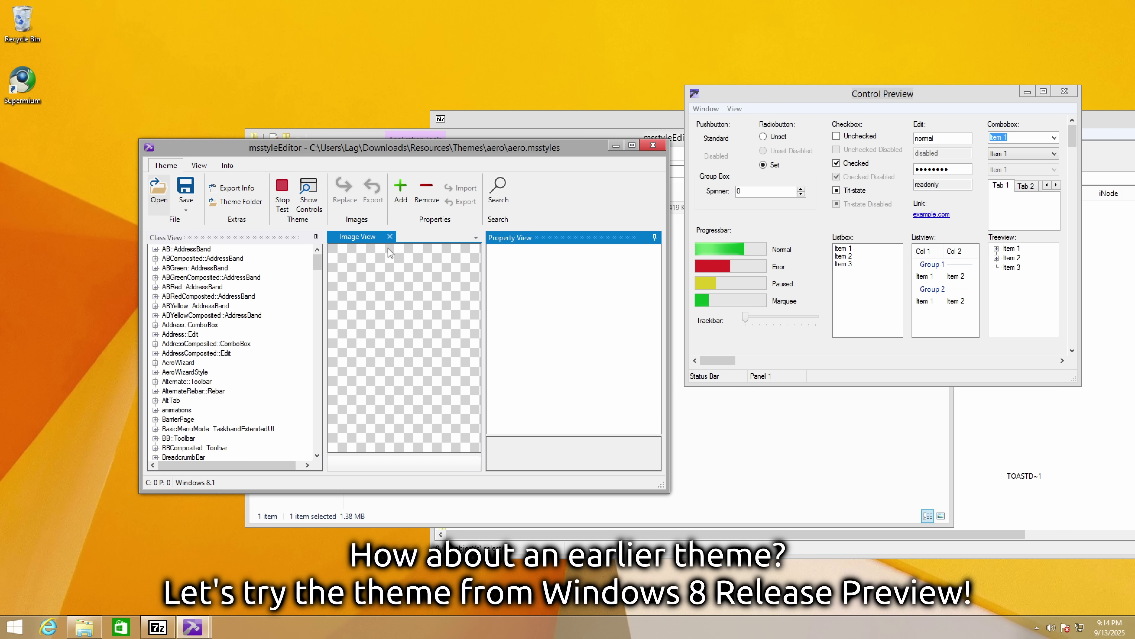
Step: Examine the Release Preview theme on the desktop context menu, the control preview and Task Manager's Details view
{"action": "right_click", "coordinate": [626, 48]}
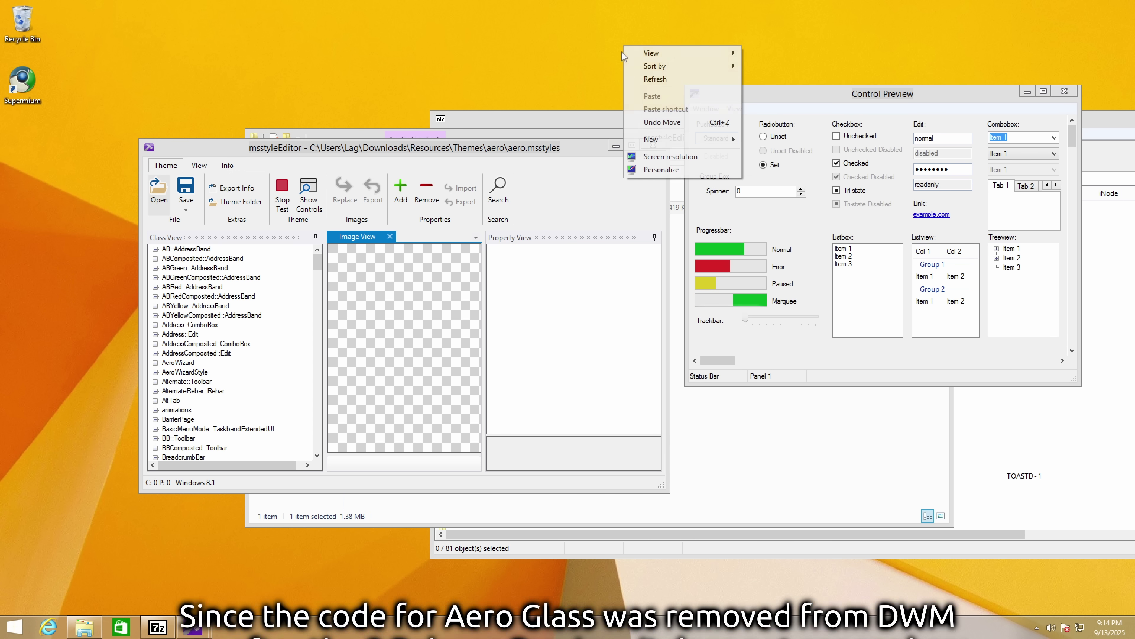
{"action": "left_click", "coordinate": [907, 237]}
{"action": "left_click_drag", "start_coordinate": [1048, 93], "coordinate": [600, 254]}
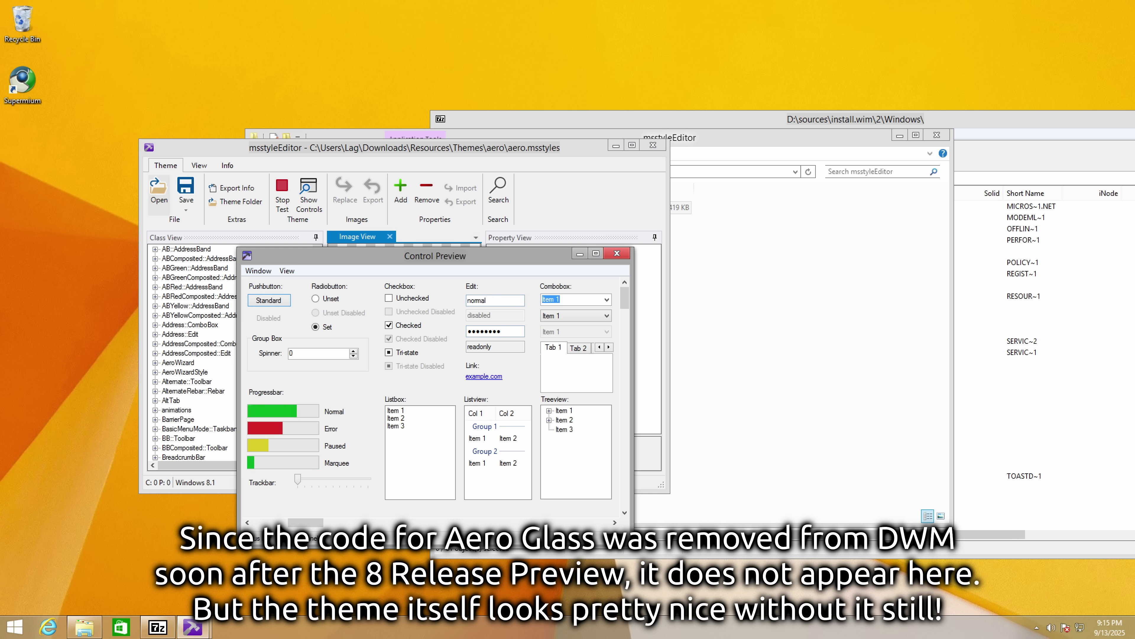
{"action": "key", "text": "ctrl+shift+Escape"}
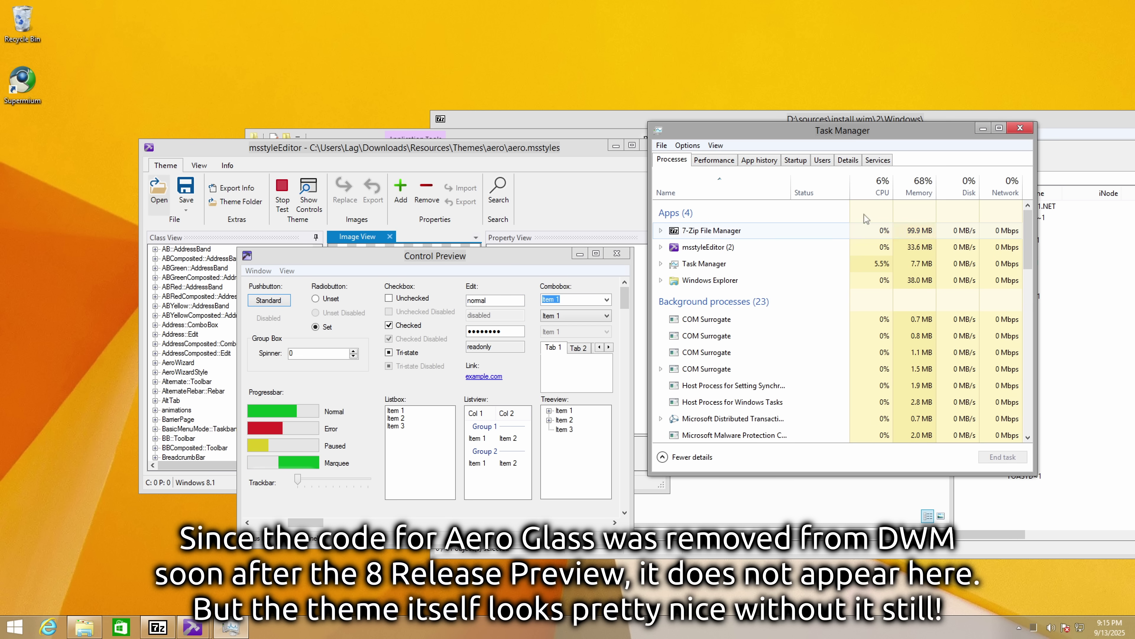
{"action": "left_click", "coordinate": [848, 160]}
{"action": "left_click_drag", "start_coordinate": [805, 129], "coordinate": [609, 264]}
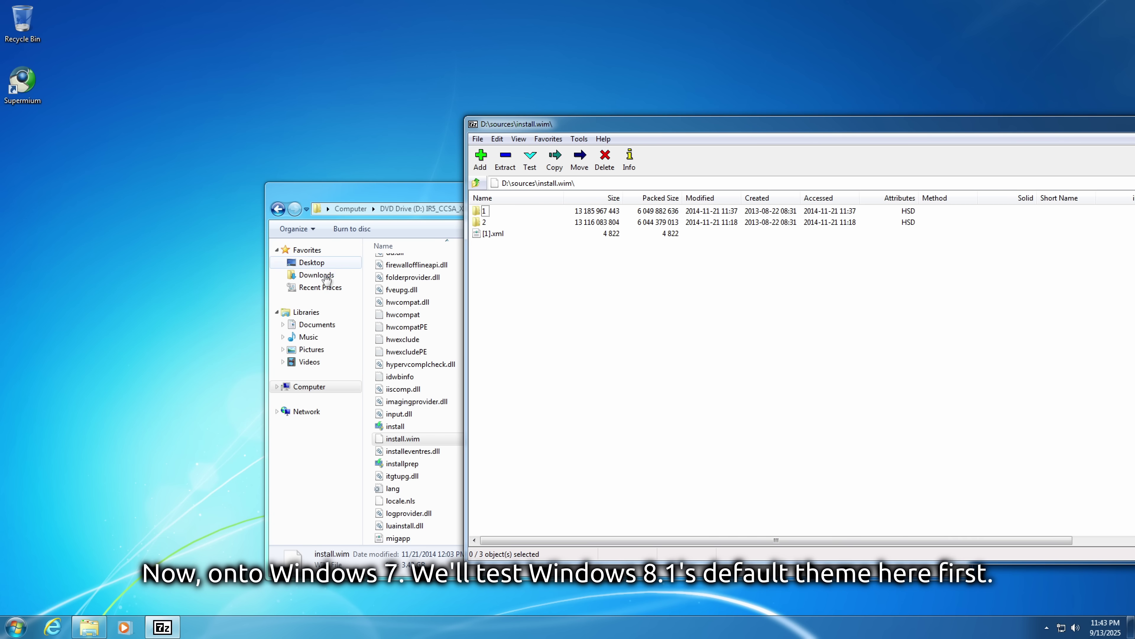
Step: On Windows 7, extract the Resources folder from 2\Windows in the Windows 8.1 install.wim into Downloads
{"action": "left_click", "coordinate": [326, 276]}
{"action": "left_click", "coordinate": [1024, 347]}
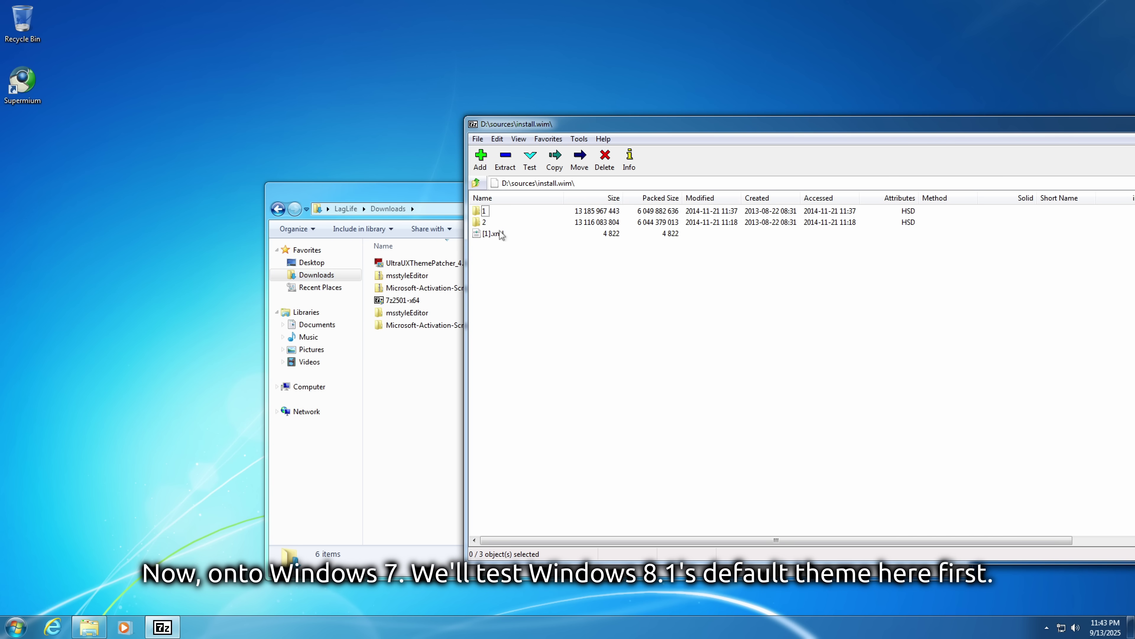
{"action": "double_click", "coordinate": [491, 222]}
{"action": "double_click", "coordinate": [500, 289]}
{"action": "scroll", "coordinate": [501, 293], "scroll_direction": "down", "scroll_amount": 11}
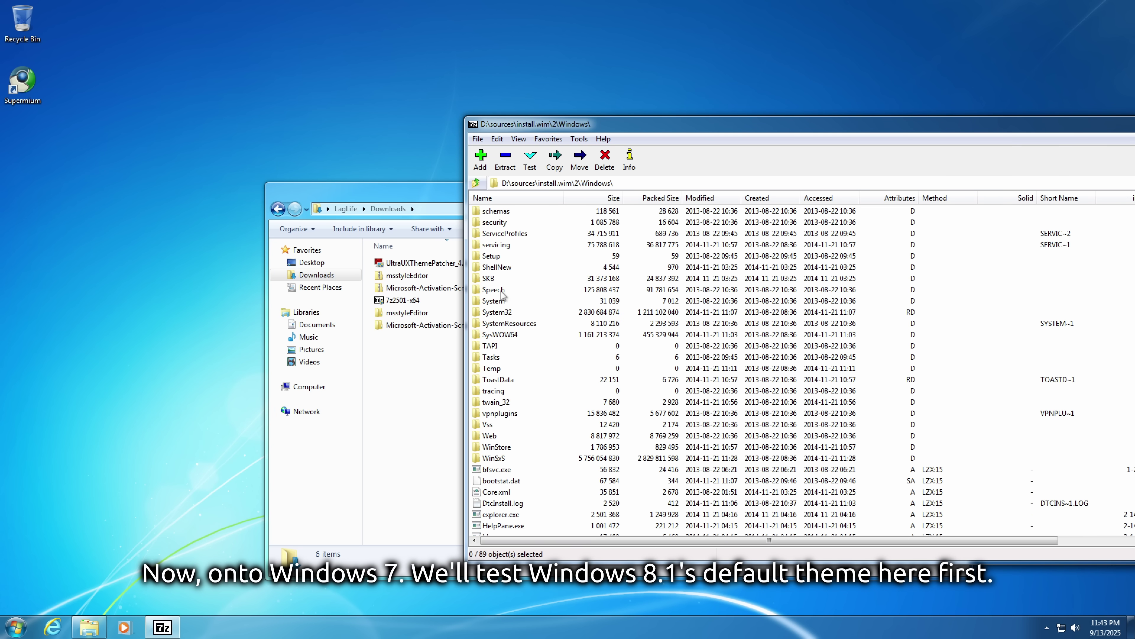
{"action": "left_click_drag", "start_coordinate": [501, 291], "coordinate": [428, 388]}
Step: Launch msstyleEditor from its Downloads folder and load the aero visual style from Downloads\Resources\Themes\aero
{"action": "double_click", "coordinate": [447, 325]}
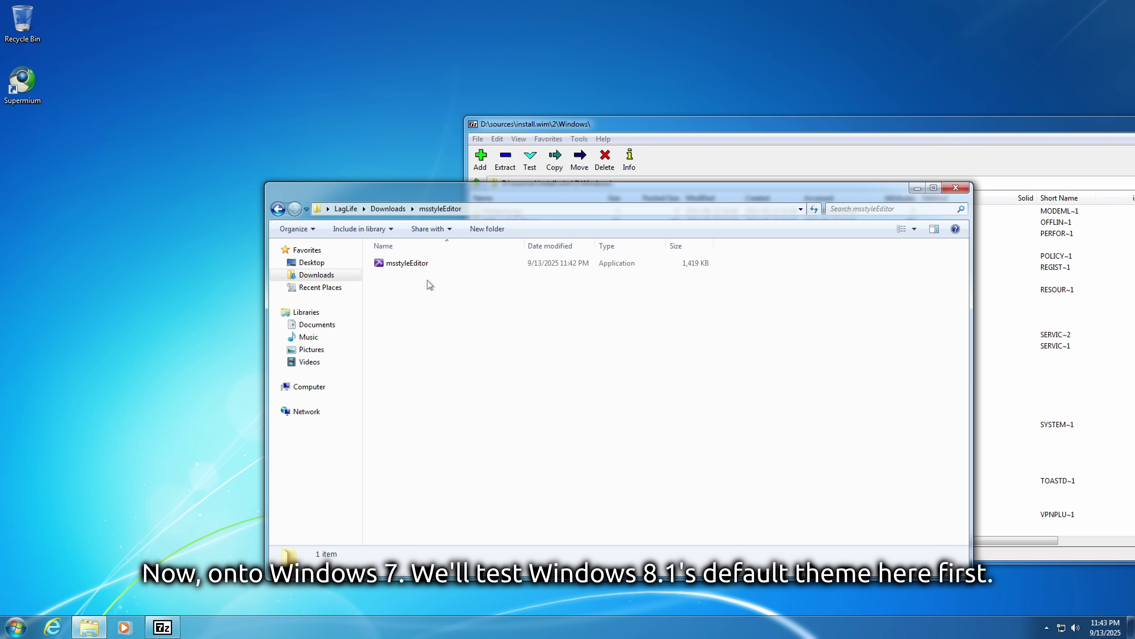
{"action": "double_click", "coordinate": [438, 264]}
{"action": "key", "text": "Return"}
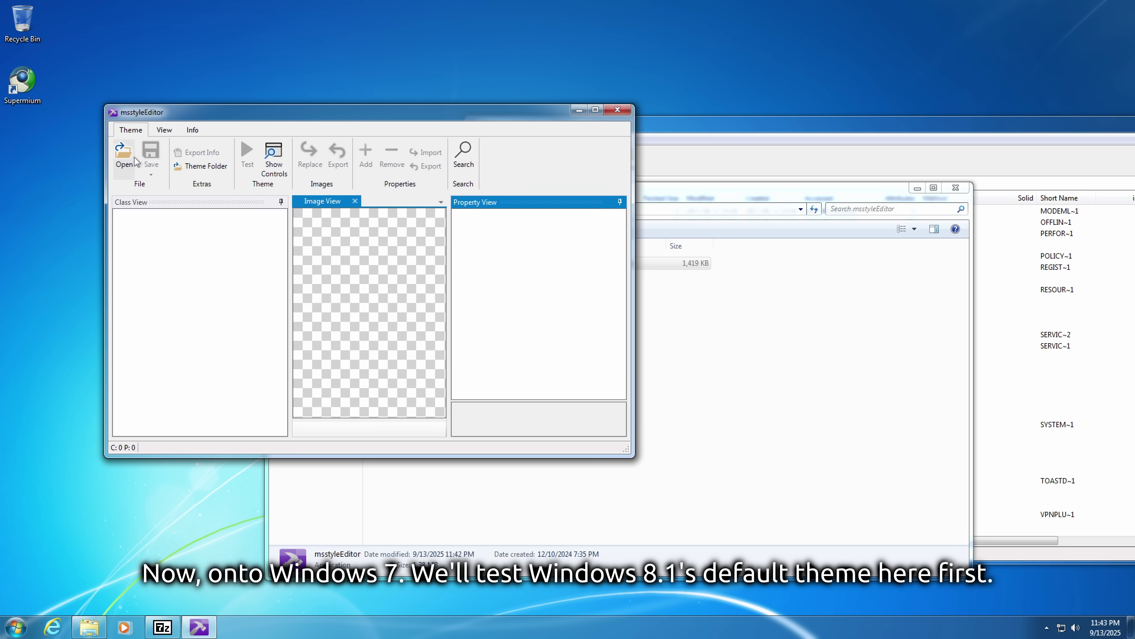
{"action": "left_click", "coordinate": [136, 160]}
{"action": "left_click", "coordinate": [160, 215]}
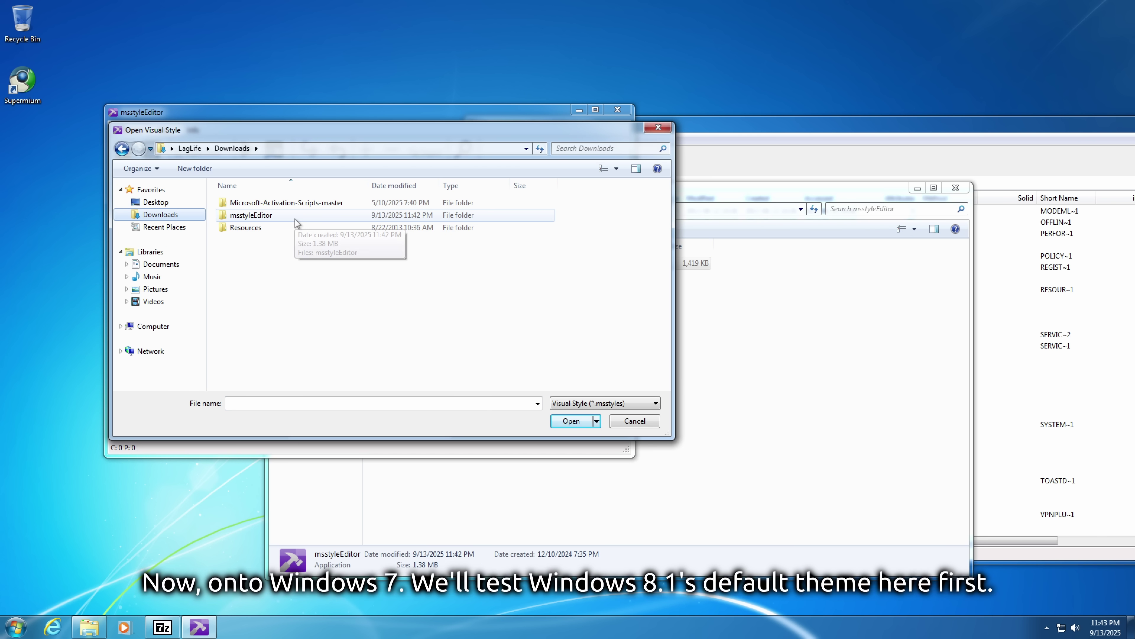
{"action": "double_click", "coordinate": [296, 227]}
{"action": "double_click", "coordinate": [285, 216]}
{"action": "double_click", "coordinate": [283, 206]}
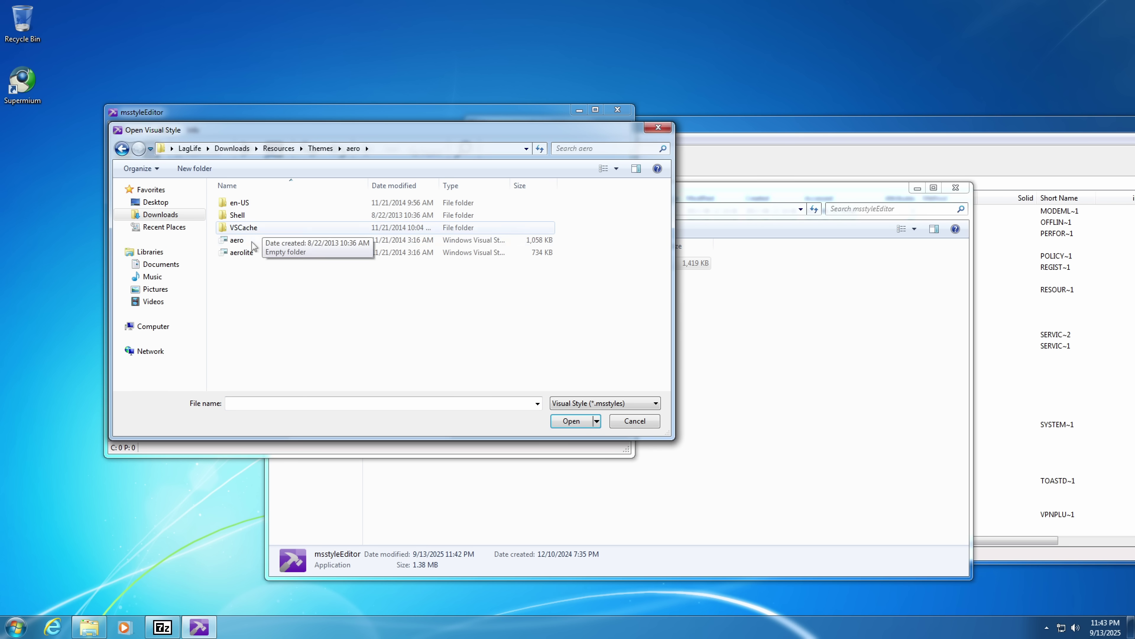
{"action": "left_click", "coordinate": [277, 244]}
{"action": "double_click", "coordinate": [276, 244]}
Step: Show the control preview beside the editor and start Task Manager, placing it below the preview
{"action": "left_click", "coordinate": [278, 155]}
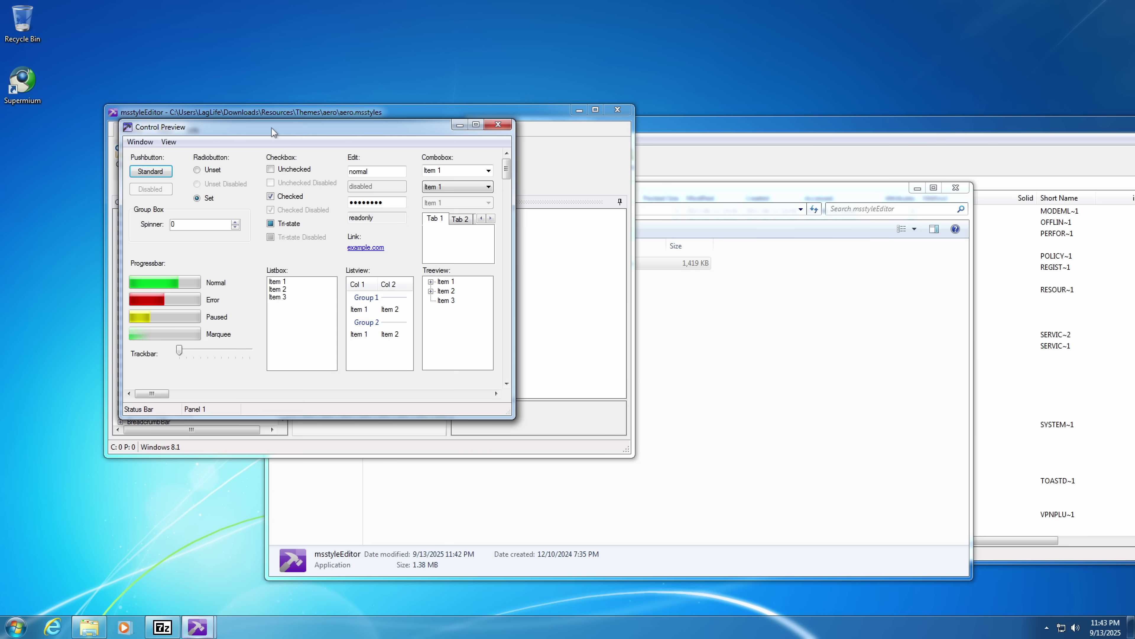
{"action": "left_click_drag", "start_coordinate": [278, 114], "coordinate": [842, 114]}
{"action": "right_click", "coordinate": [847, 630]}
{"action": "left_click", "coordinate": [895, 592]}
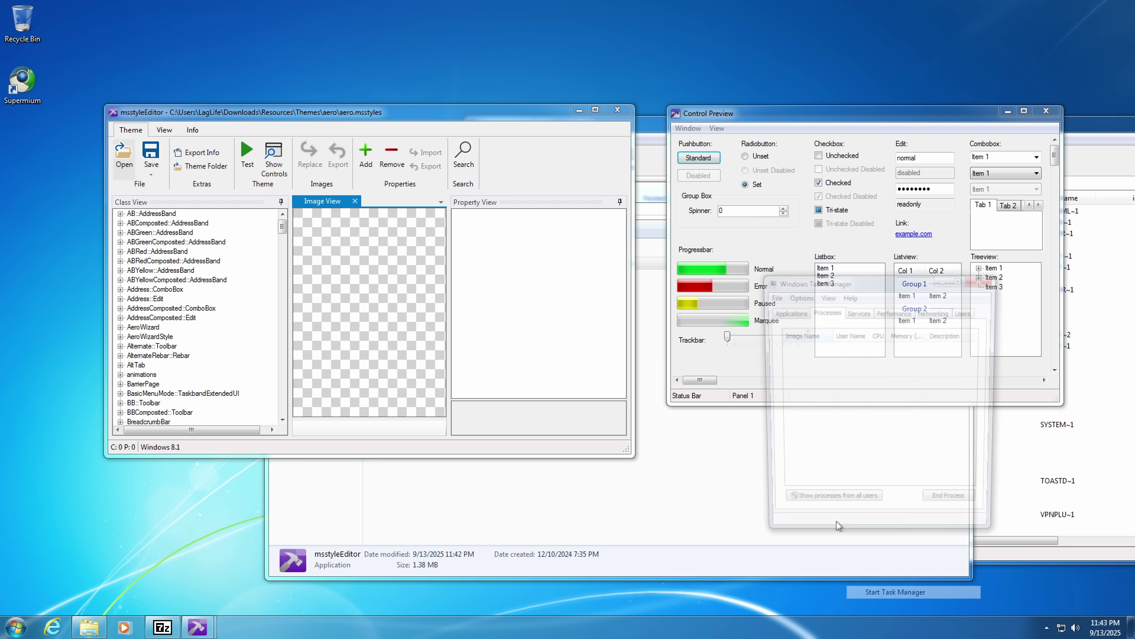
{"action": "left_click_drag", "start_coordinate": [805, 271], "coordinate": [713, 535]}
Step: Test the Windows 8.1 theme despite the version mismatch and move the control preview to check the window frames
{"action": "left_click", "coordinate": [247, 155]}
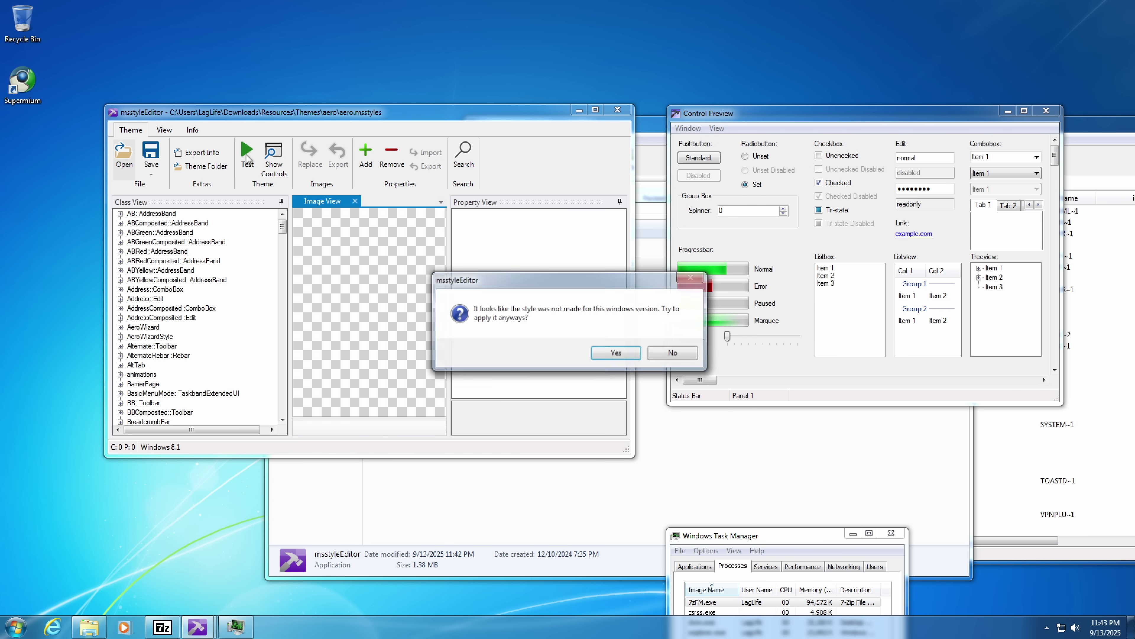
{"action": "left_click", "coordinate": [616, 353]}
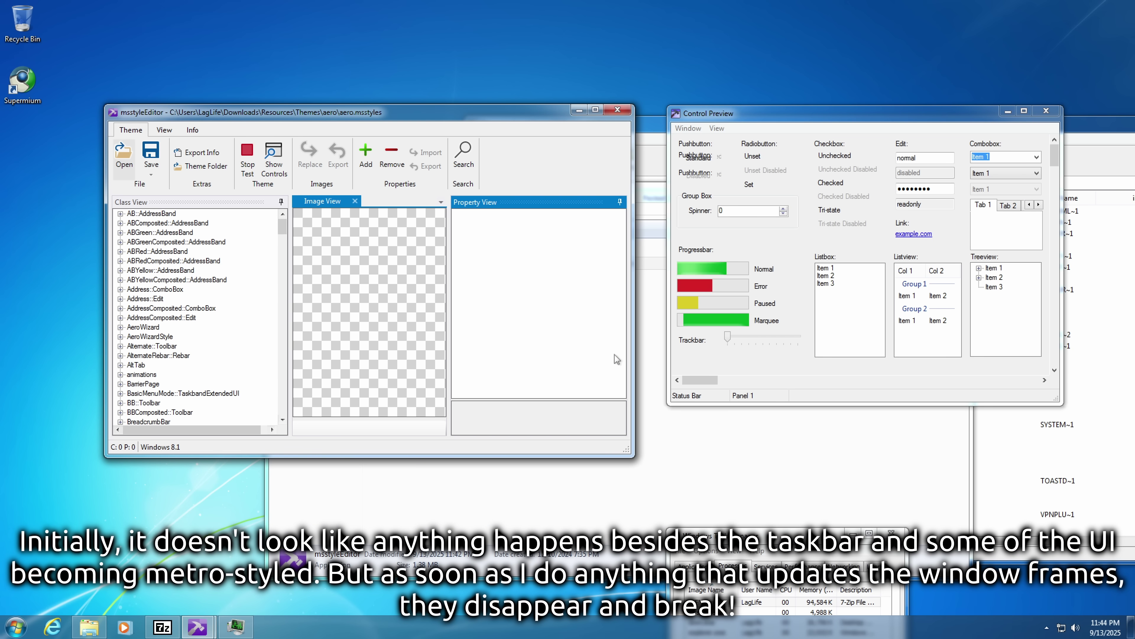
{"action": "left_click", "coordinate": [793, 232]}
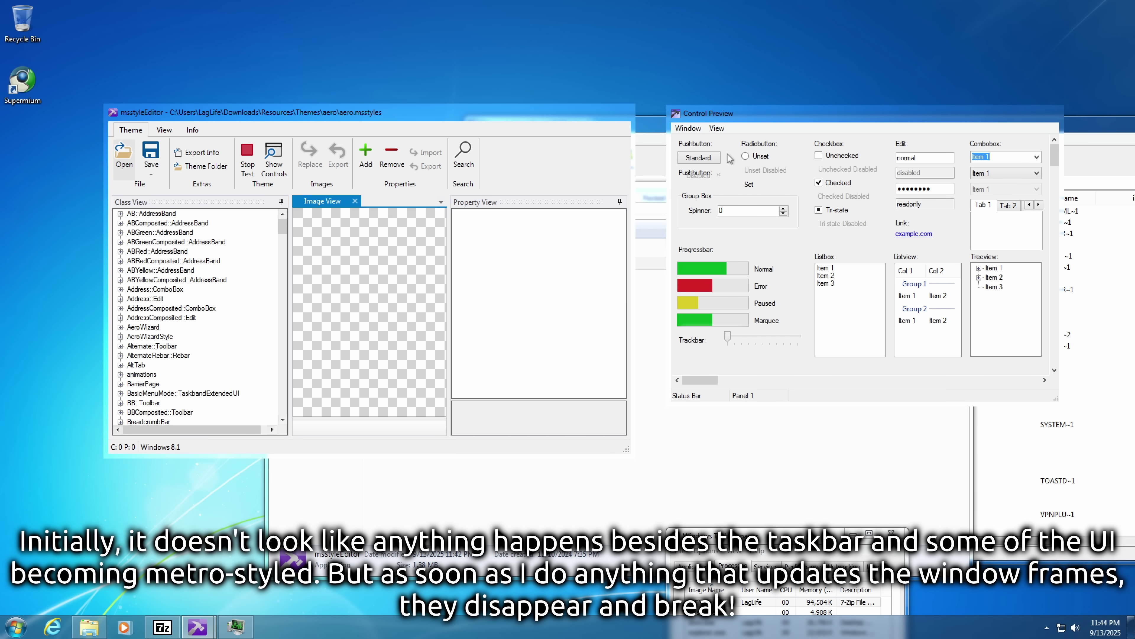
{"action": "left_click_drag", "start_coordinate": [737, 119], "coordinate": [424, 262]}
{"action": "left_click", "coordinate": [230, 61]}
{"action": "left_click", "coordinate": [430, 269]}
Step: Open and close the control preview's sample file dialog and color dialog to examine them in the 8.1 theme
{"action": "left_click", "coordinate": [384, 71]}
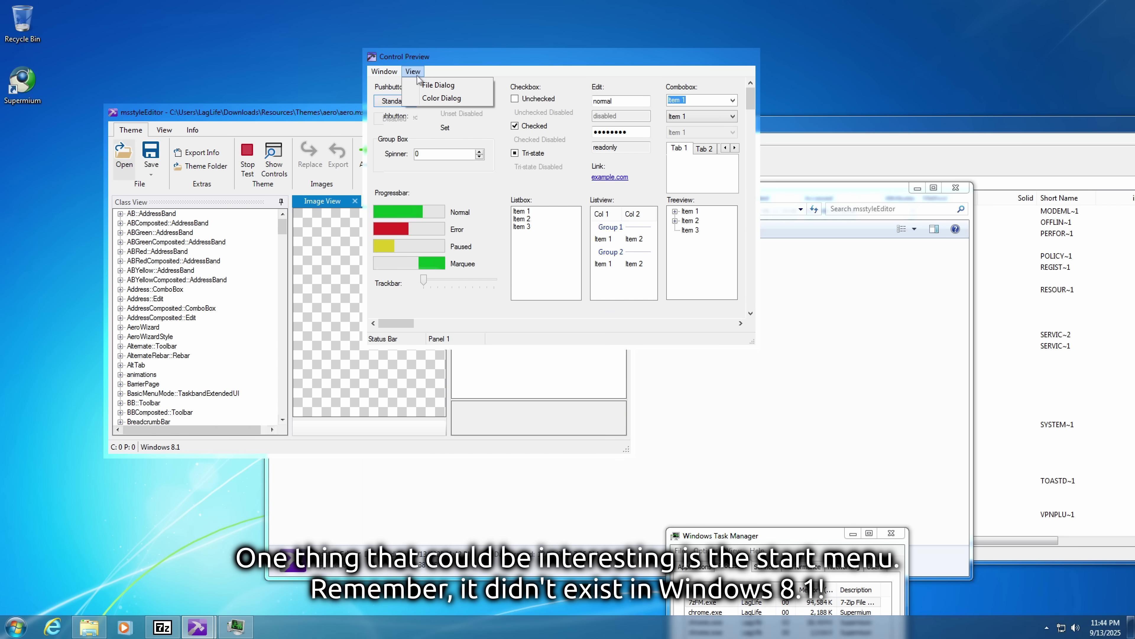
{"action": "left_click", "coordinate": [405, 85]}
{"action": "left_click", "coordinate": [893, 377]}
{"action": "left_click", "coordinate": [384, 71]}
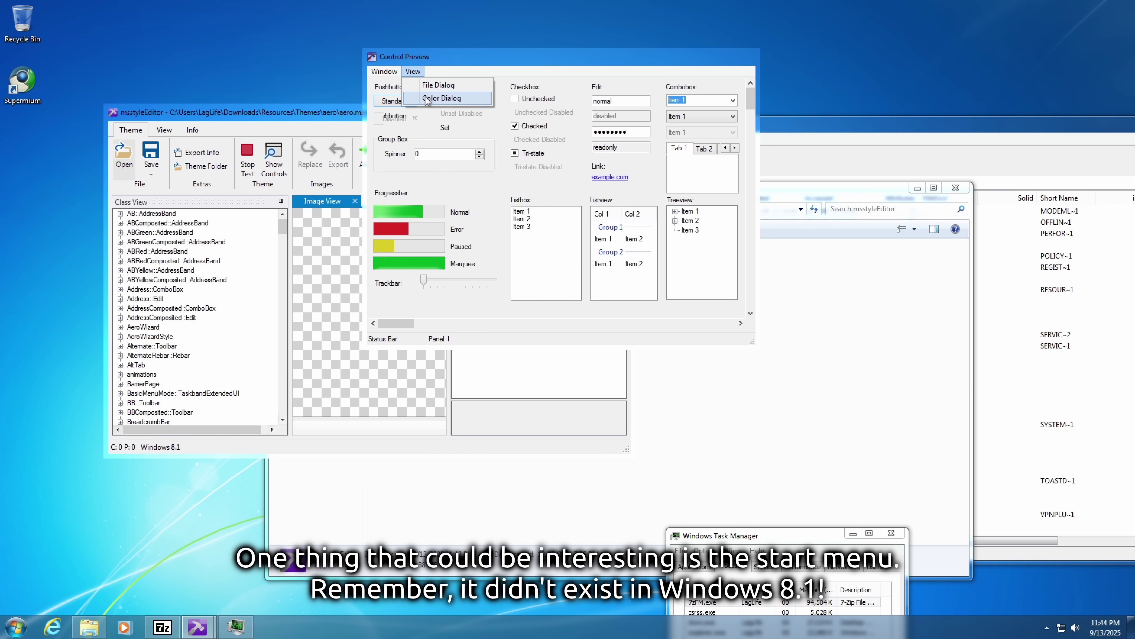
{"action": "left_click", "coordinate": [407, 97]}
{"action": "left_click", "coordinate": [697, 152]}
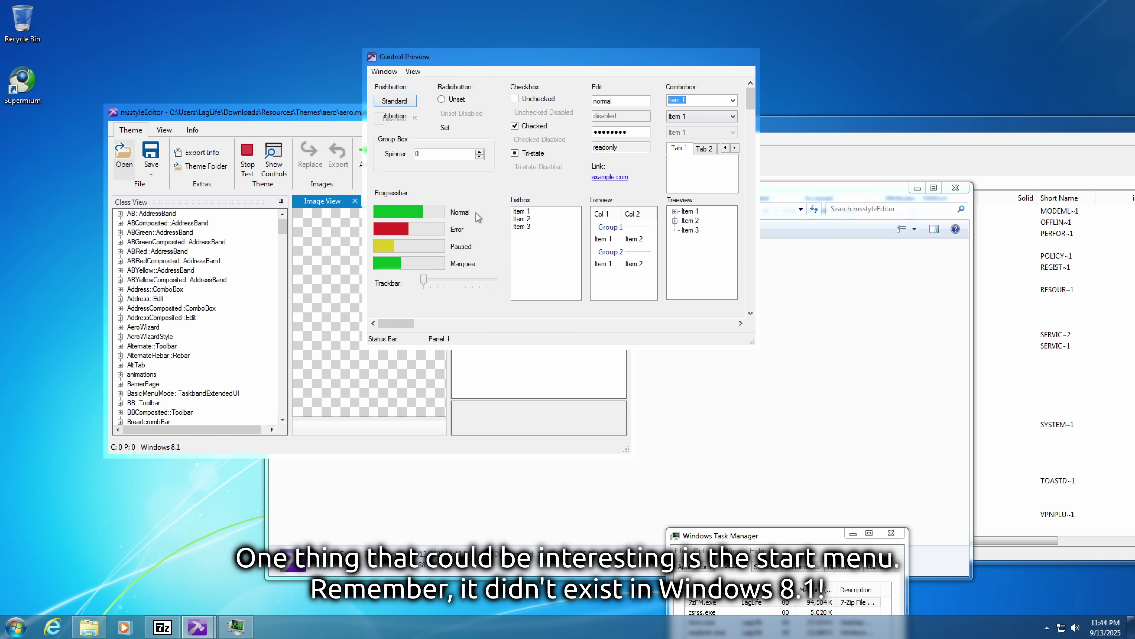
Step: Check Task Manager's taskbar thumbnail and dismiss the Desktop Window Manager error notice
{"action": "mouse_move", "coordinate": [245, 633]}
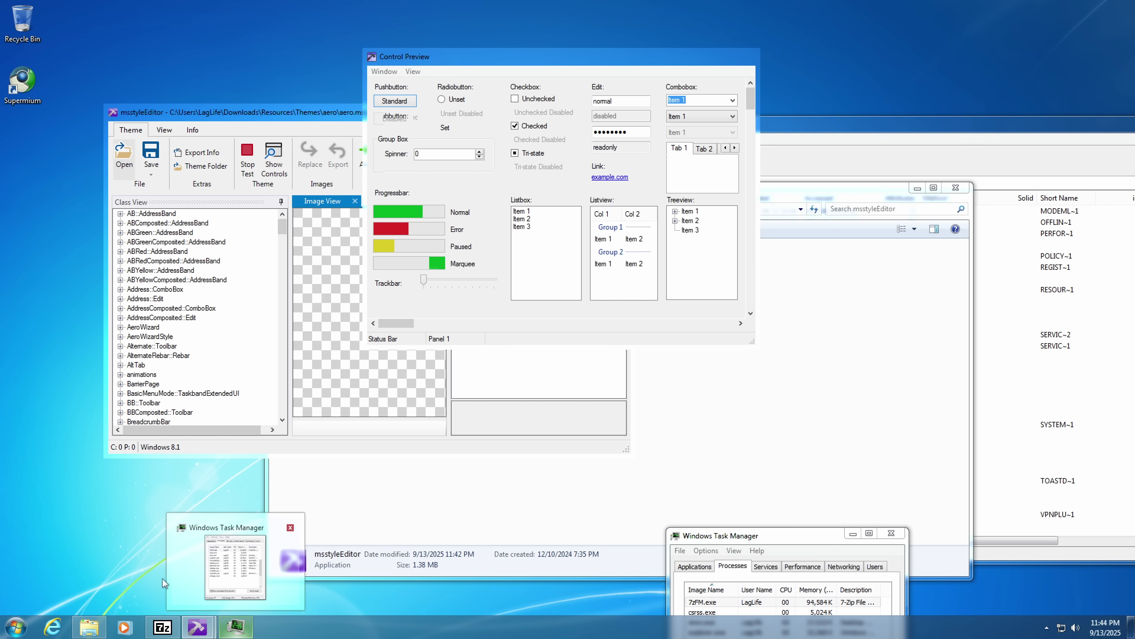
{"action": "left_click", "coordinate": [268, 626]}
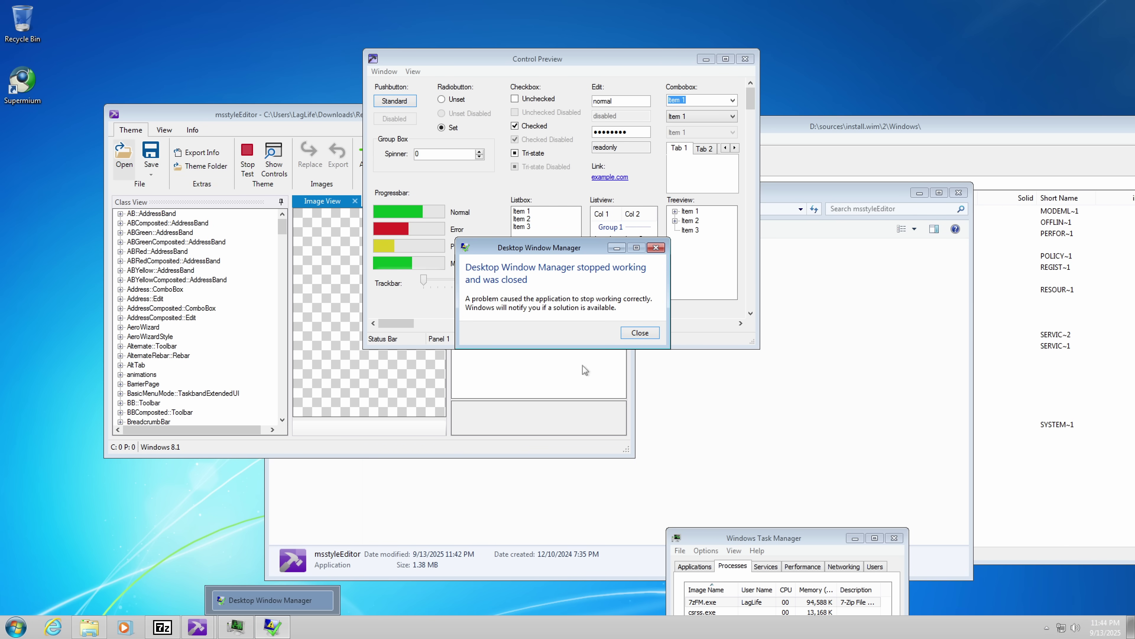
{"action": "left_click", "coordinate": [640, 332]}
Step: Open the Start menu, launch 7-Zip from it and close the 7-Zip window
{"action": "left_click", "coordinate": [18, 626]}
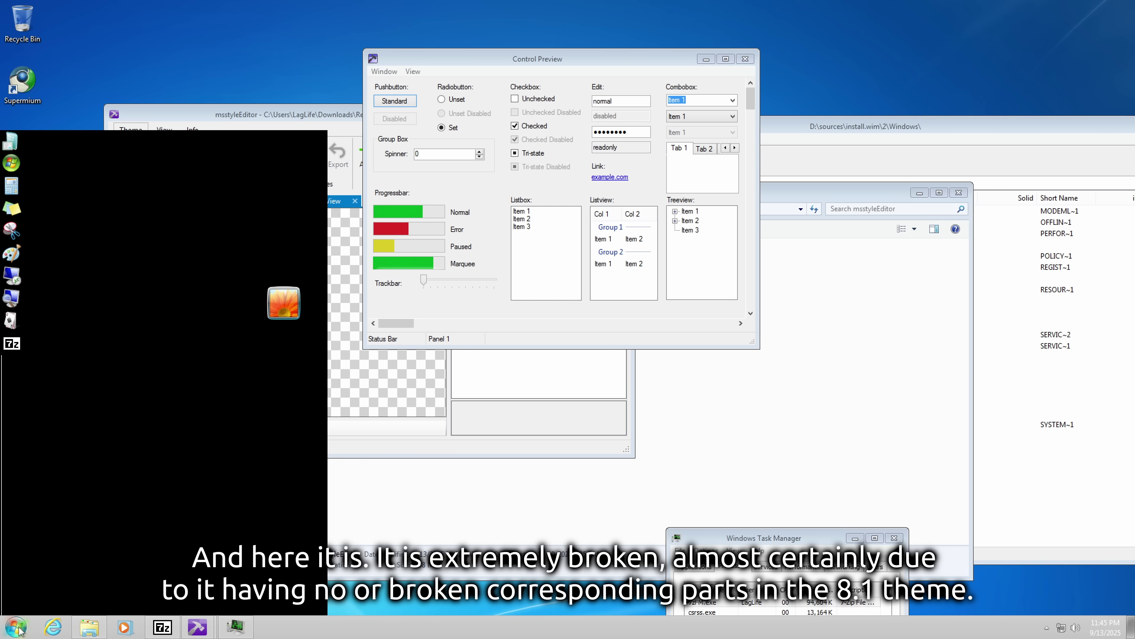
{"action": "left_click", "coordinate": [10, 350]}
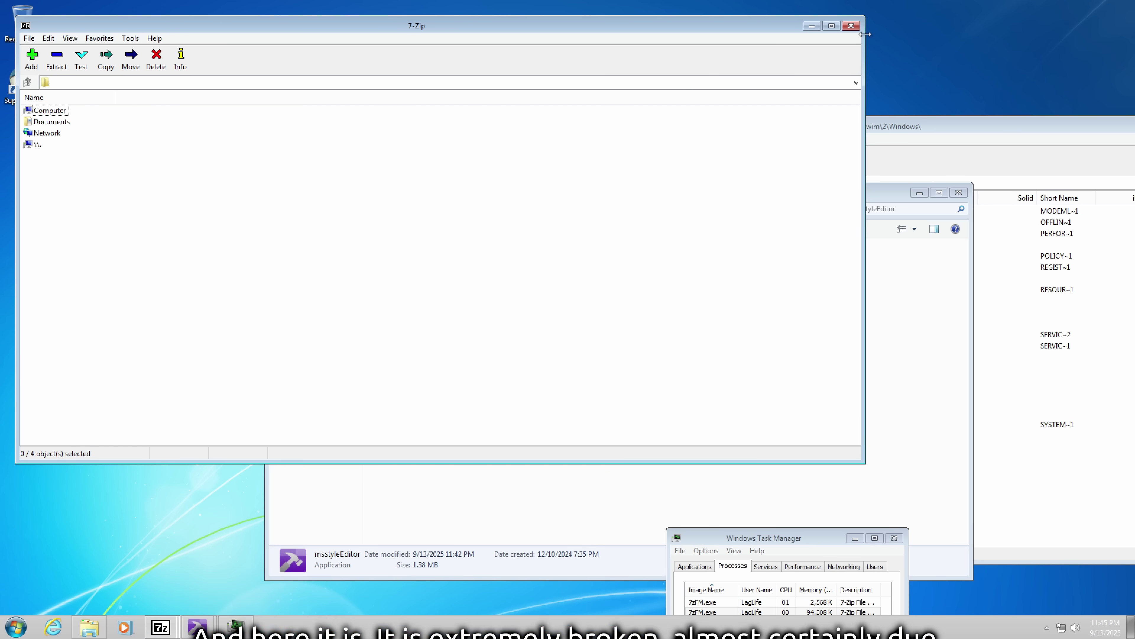
{"action": "left_click", "coordinate": [852, 25]}
Step: Browse the Start menu's All Programs list, launch Command Prompt from the Accessories folder and close it
{"action": "left_click", "coordinate": [15, 626]}
{"action": "left_click", "coordinate": [11, 366]}
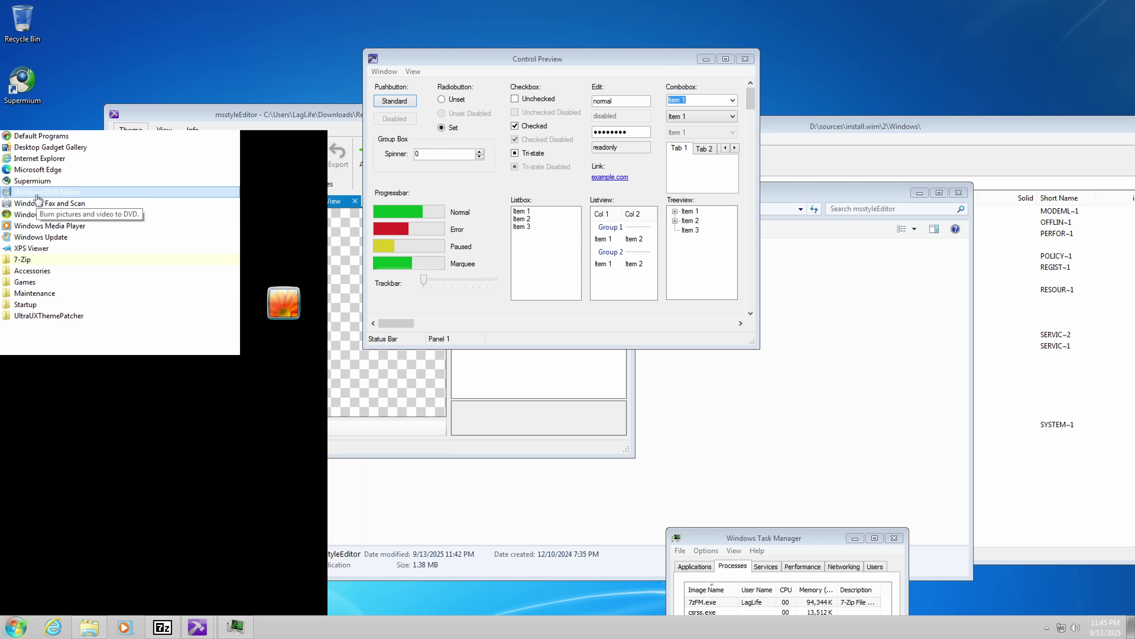
{"action": "left_click", "coordinate": [45, 283]}
{"action": "left_click", "coordinate": [41, 205]}
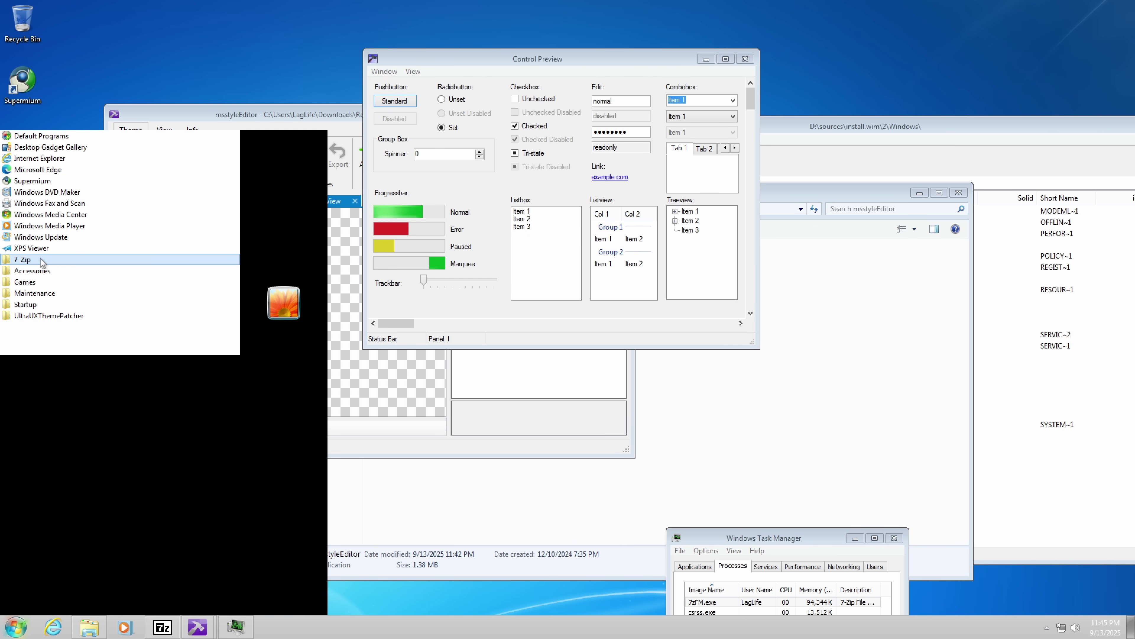
{"action": "left_click", "coordinate": [40, 270]}
{"action": "scroll", "coordinate": [39, 272], "scroll_direction": "up", "scroll_amount": 2}
{"action": "left_click", "coordinate": [39, 238]}
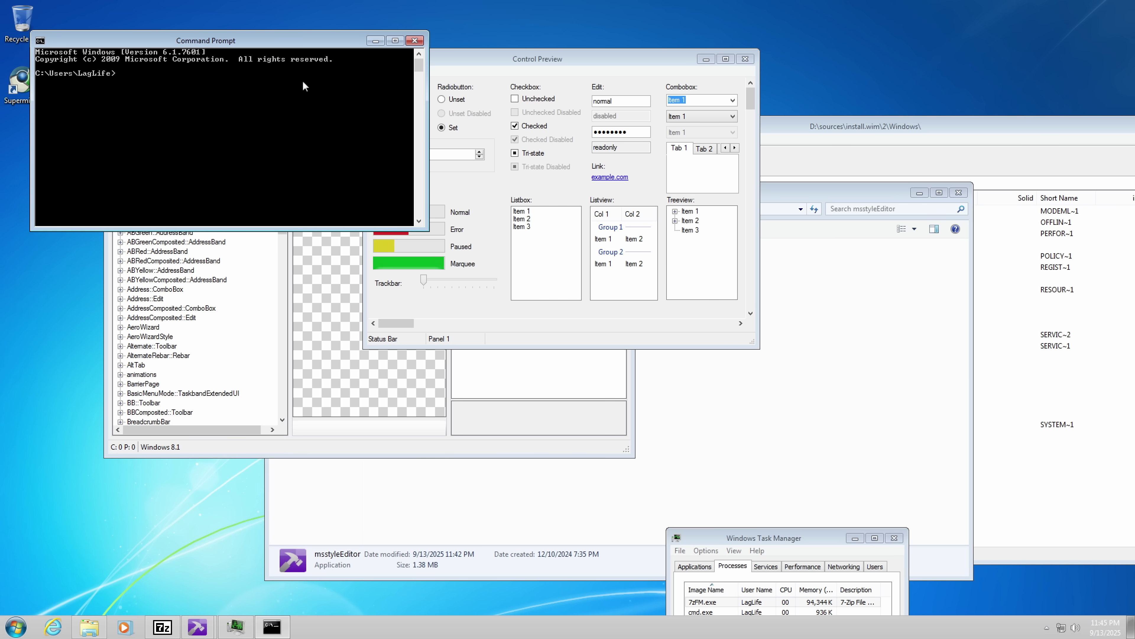
{"action": "left_click", "coordinate": [414, 41]}
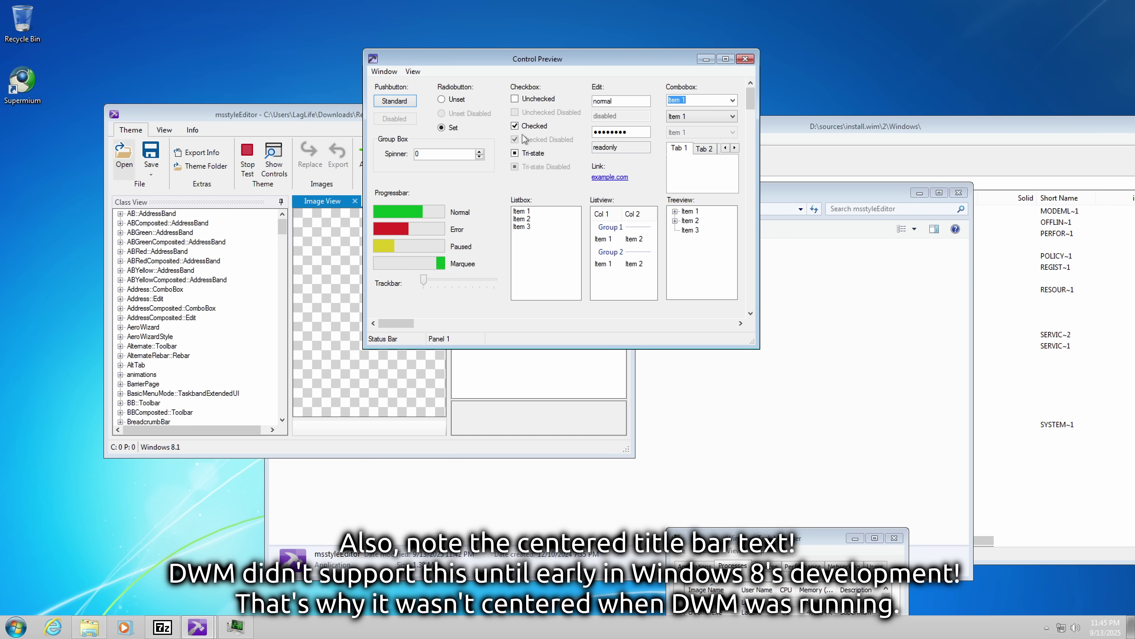
Step: Open the desktop's personalization window under the 8.1 theme and bring the msstyleEditor folder window back to the front
{"action": "right_click", "coordinate": [194, 64]}
{"action": "left_click", "coordinate": [252, 201]}
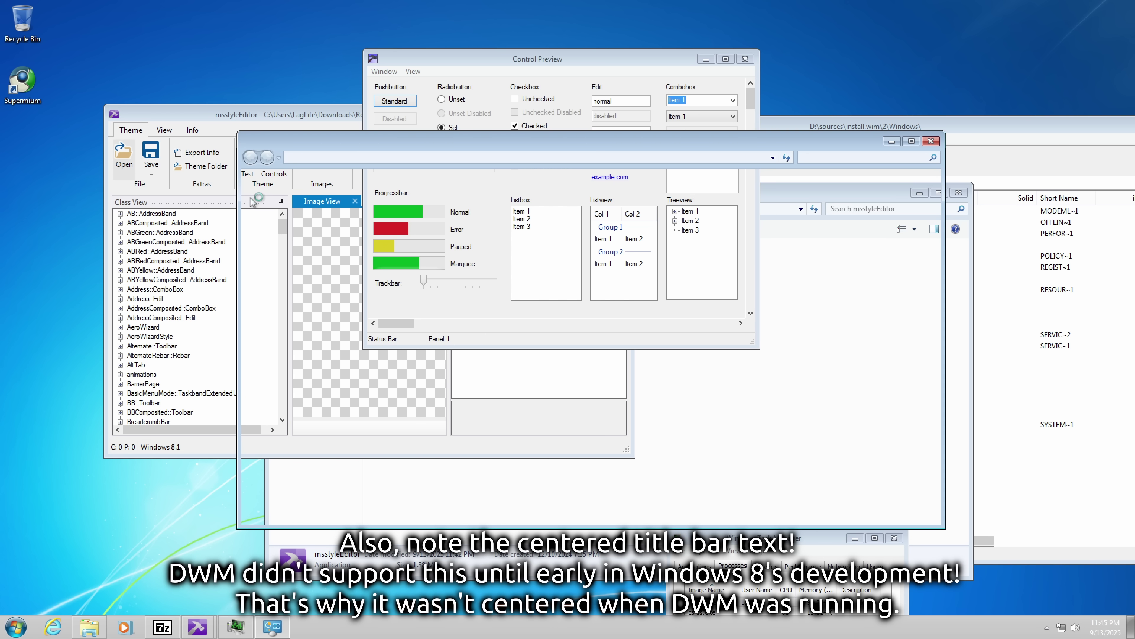
{"action": "left_click", "coordinate": [968, 149]}
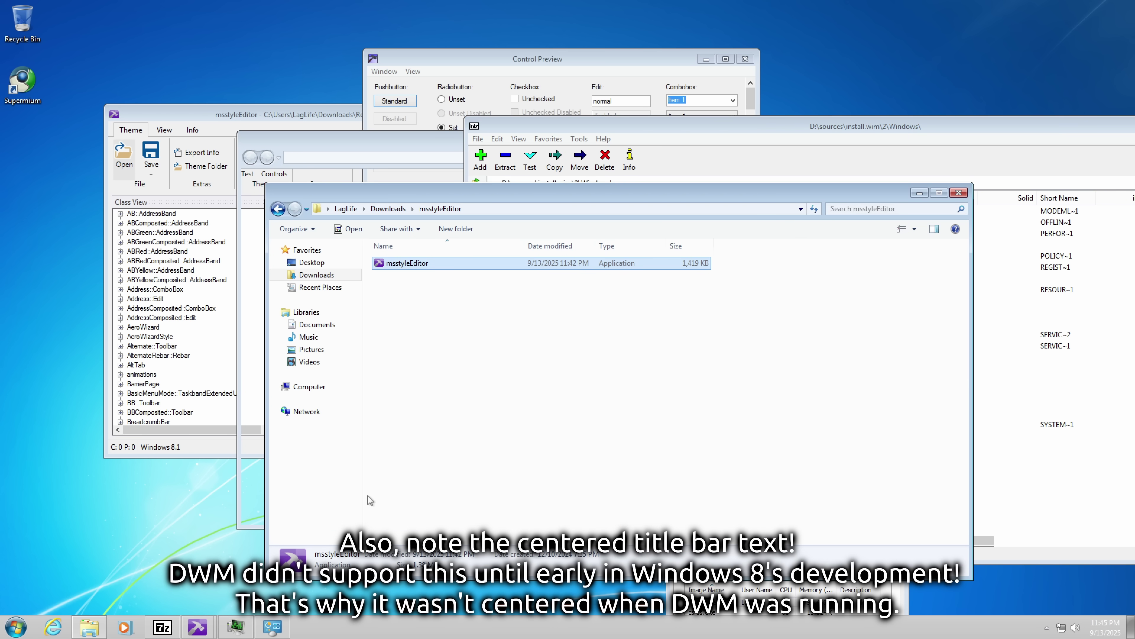
Step: Go to Computer in the folder window, open the properties of Local Disk (C:) and close them
{"action": "left_click", "coordinate": [313, 387]}
{"action": "right_click", "coordinate": [445, 276]}
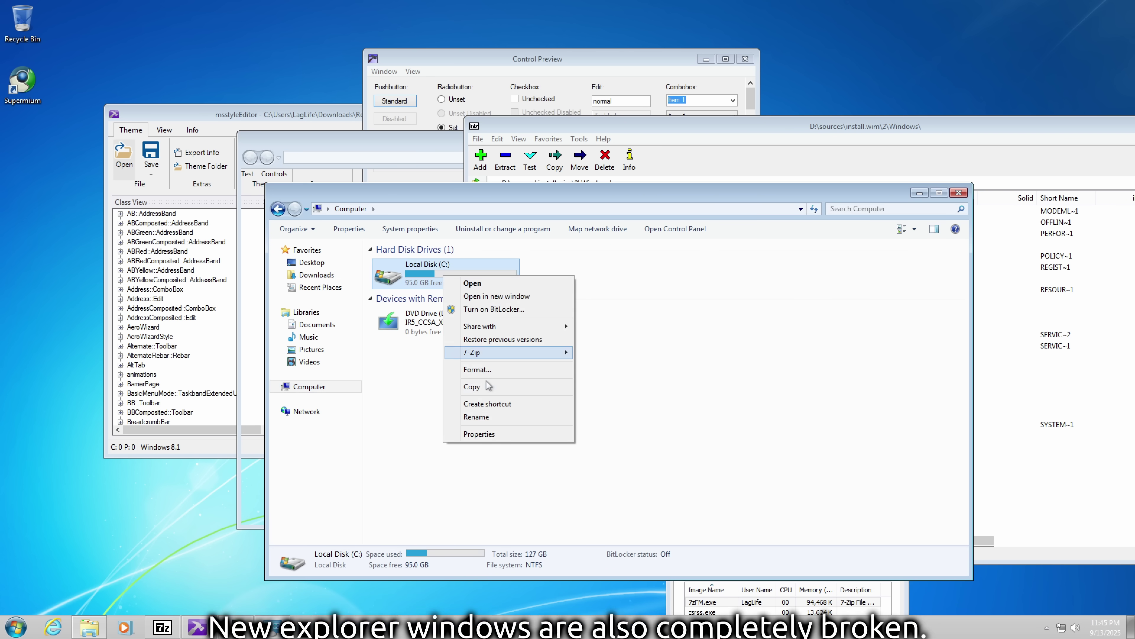
{"action": "left_click", "coordinate": [478, 434]}
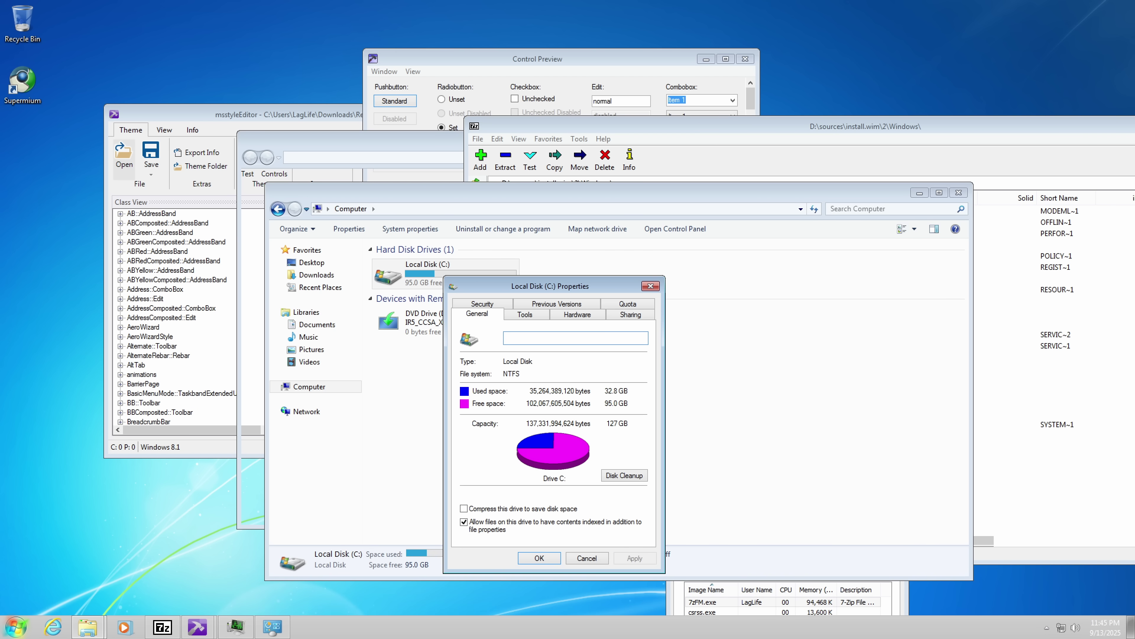
{"action": "left_click", "coordinate": [651, 286]}
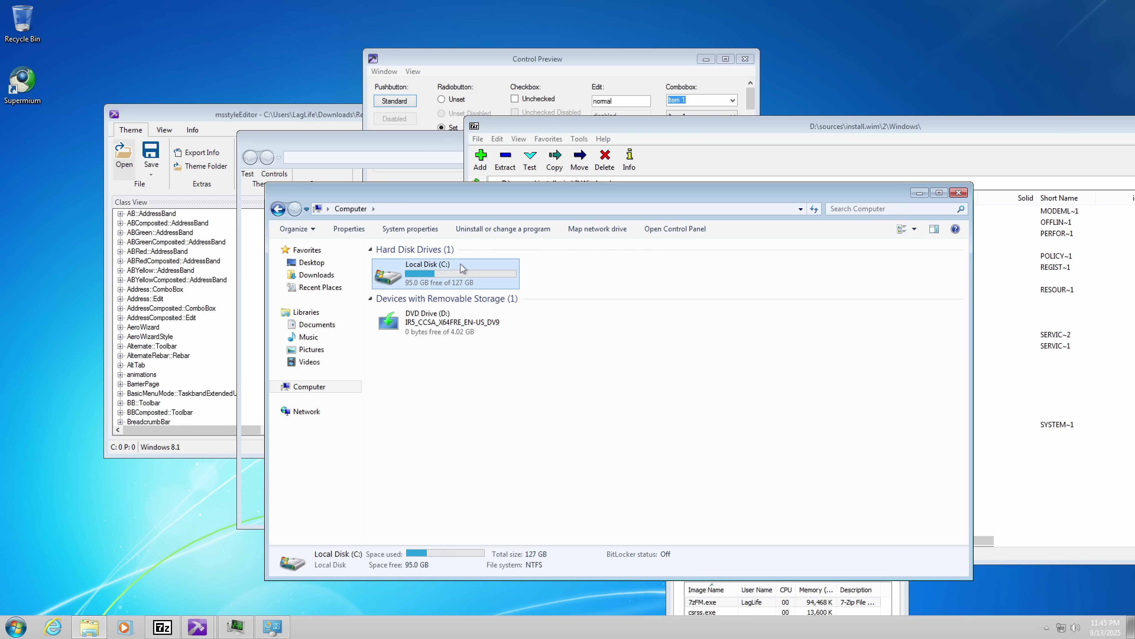
Step: Browse to the Windows folder on drive C:, return to Computer and move the Explorer window lower on the desktop
{"action": "double_click", "coordinate": [422, 281]}
{"action": "double_click", "coordinate": [414, 313]}
{"action": "scroll", "coordinate": [420, 380], "scroll_direction": "down", "scroll_amount": 18}
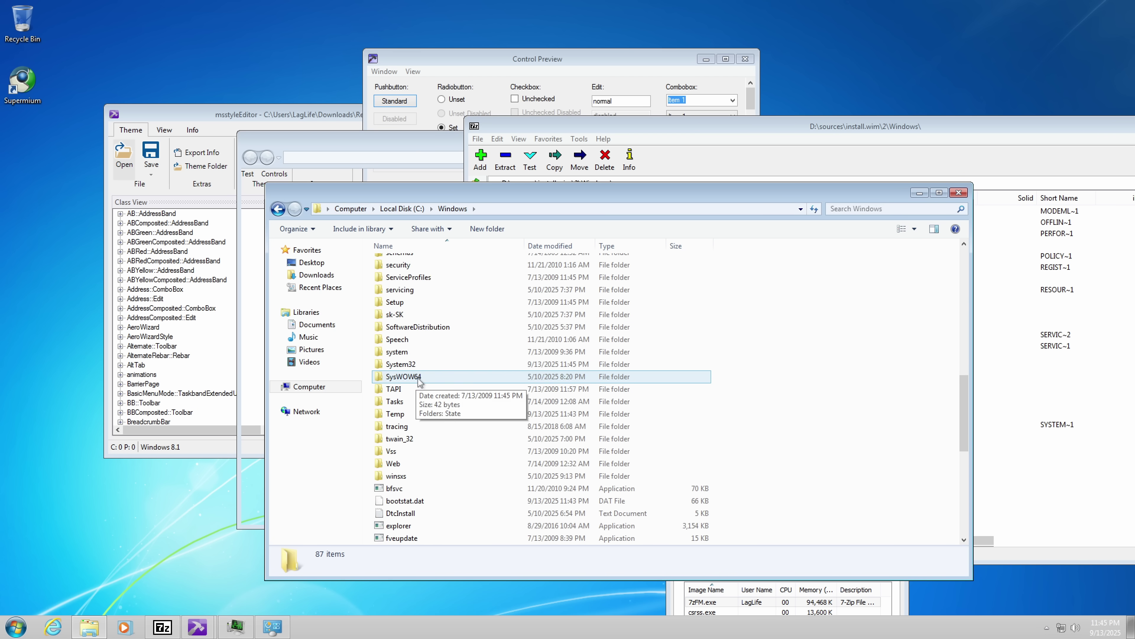
{"action": "left_click", "coordinate": [311, 388]}
{"action": "left_click_drag", "start_coordinate": [382, 193], "coordinate": [381, 267]}
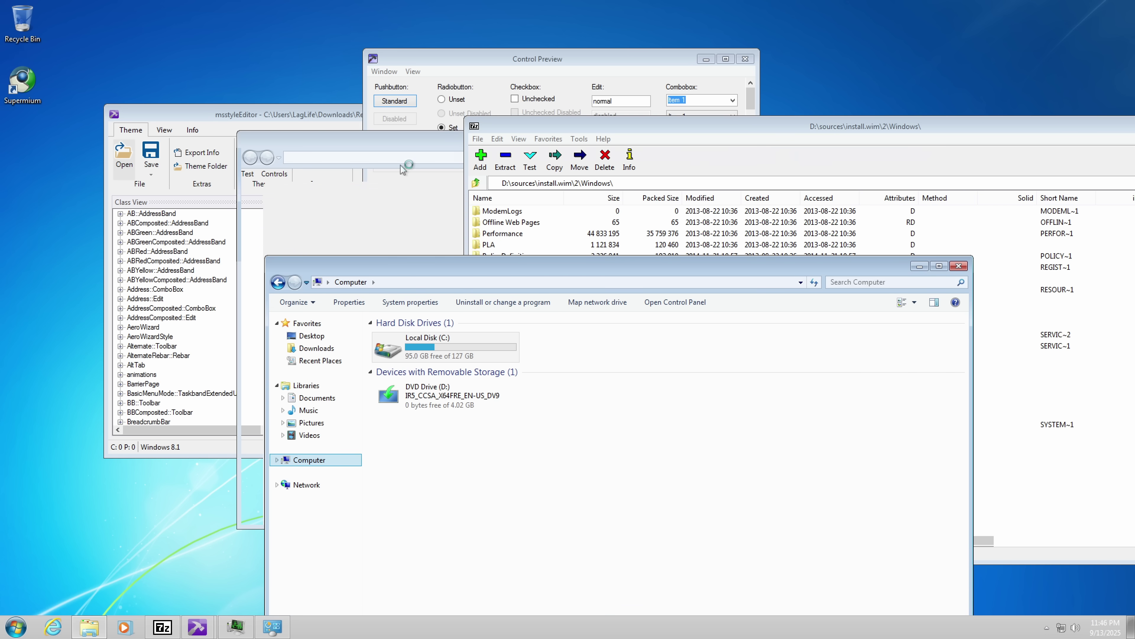
Step: Focus the blank Explorer window, open and dismiss the Start menu, and run the Run dialog's prefilled command
{"action": "left_click", "coordinate": [406, 168]}
{"action": "left_click", "coordinate": [14, 629]}
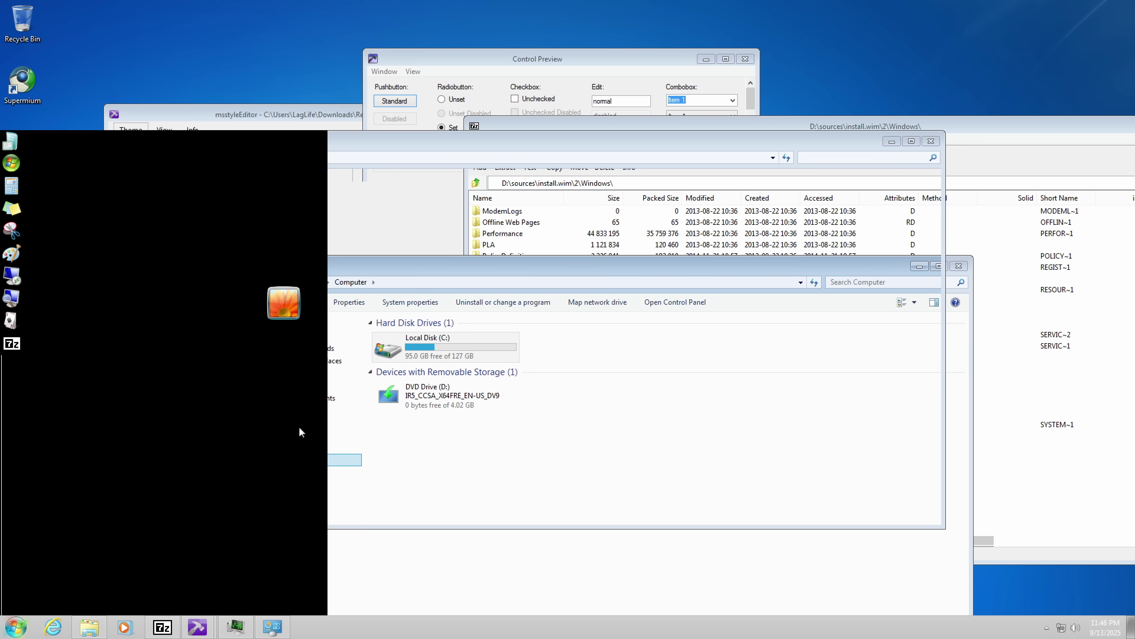
{"action": "left_click", "coordinate": [271, 435]}
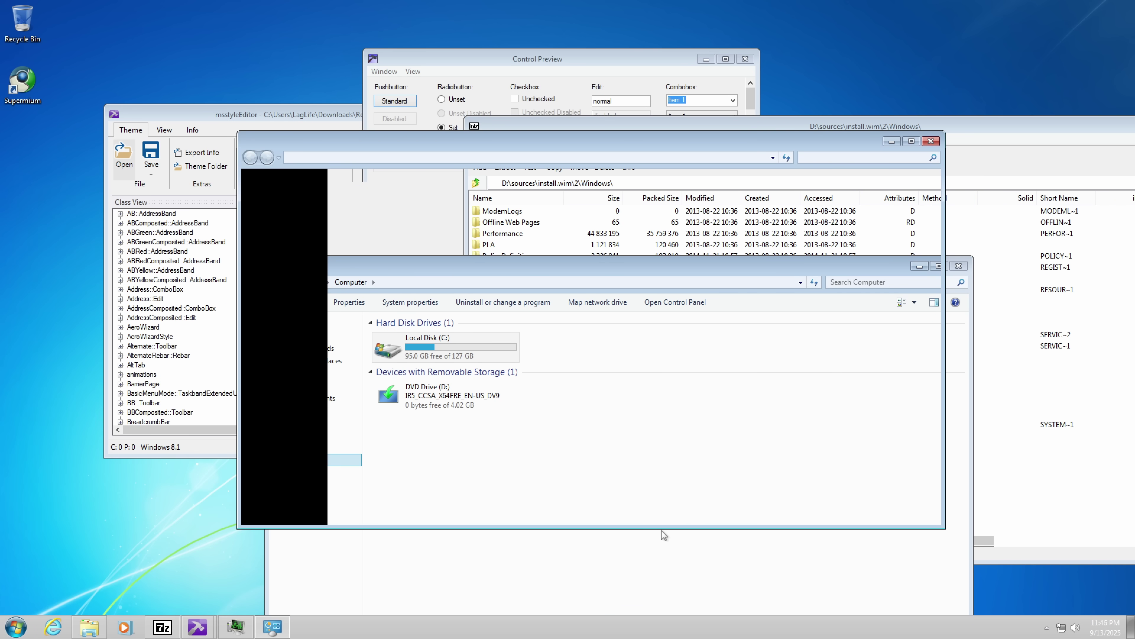
{"action": "key", "text": "super+r"}
{"action": "key", "text": "Return"}
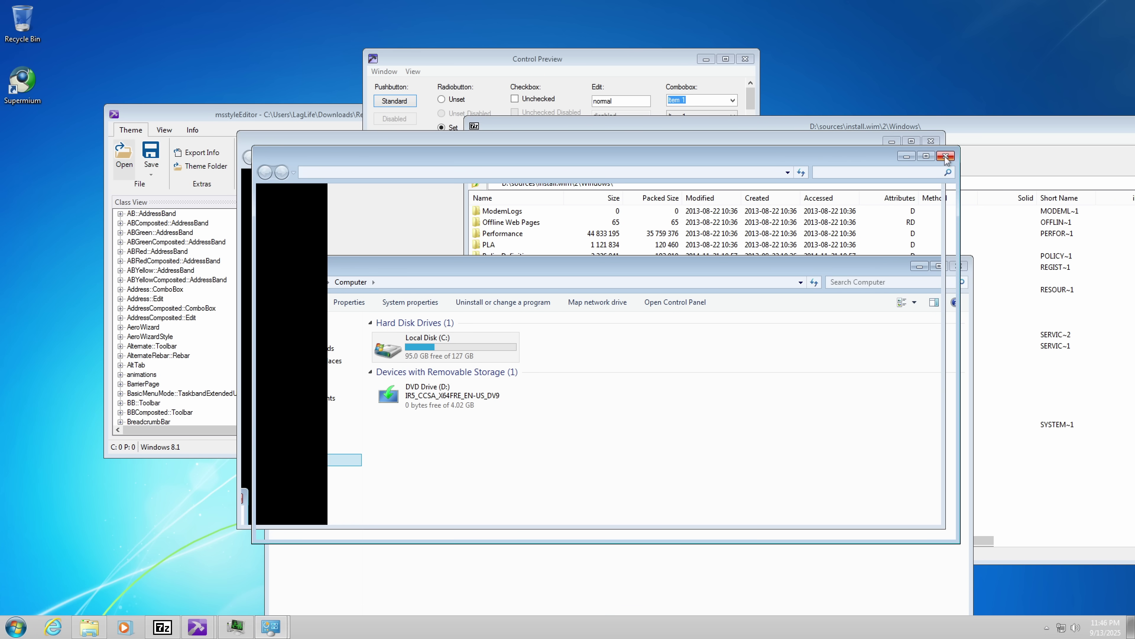
Step: Close the Control Preview, move the msstyleEditor window clear of the other windows and stop the theme test
{"action": "left_click", "coordinate": [565, 63]}
{"action": "left_click", "coordinate": [749, 60]}
{"action": "left_click_drag", "start_coordinate": [253, 115], "coordinate": [744, 196]}
{"action": "left_click", "coordinate": [742, 236]}
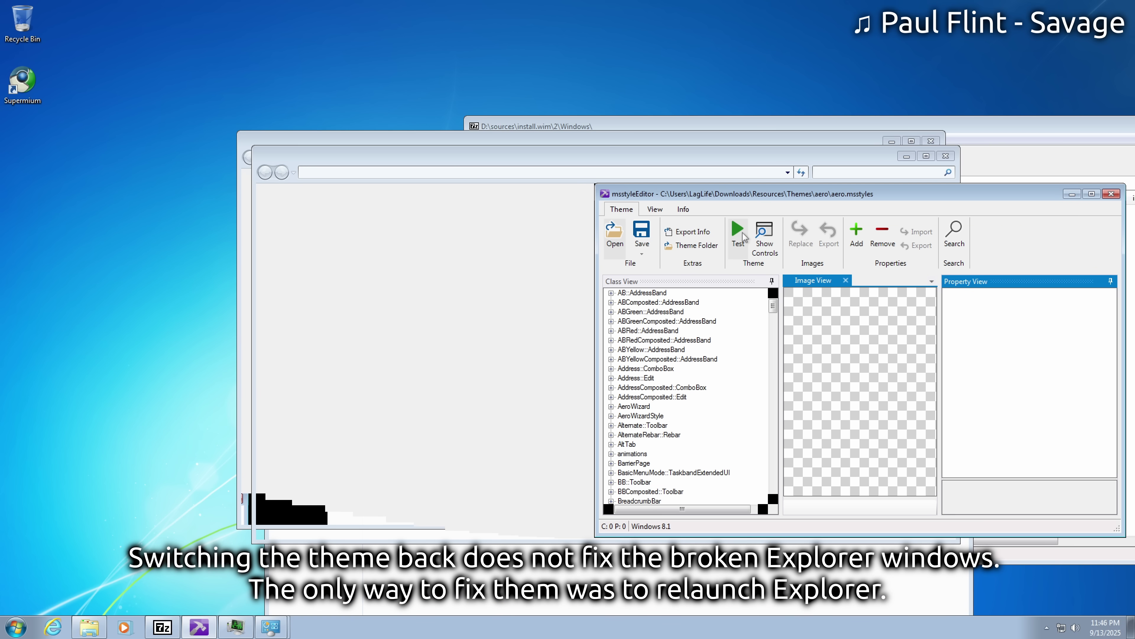
Step: Bring the Computer window forward and reopen personalization from the desktop to check the Explorer windows with the original theme
{"action": "left_click", "coordinate": [438, 534]}
{"action": "left_click", "coordinate": [425, 564]}
{"action": "right_click", "coordinate": [398, 506]}
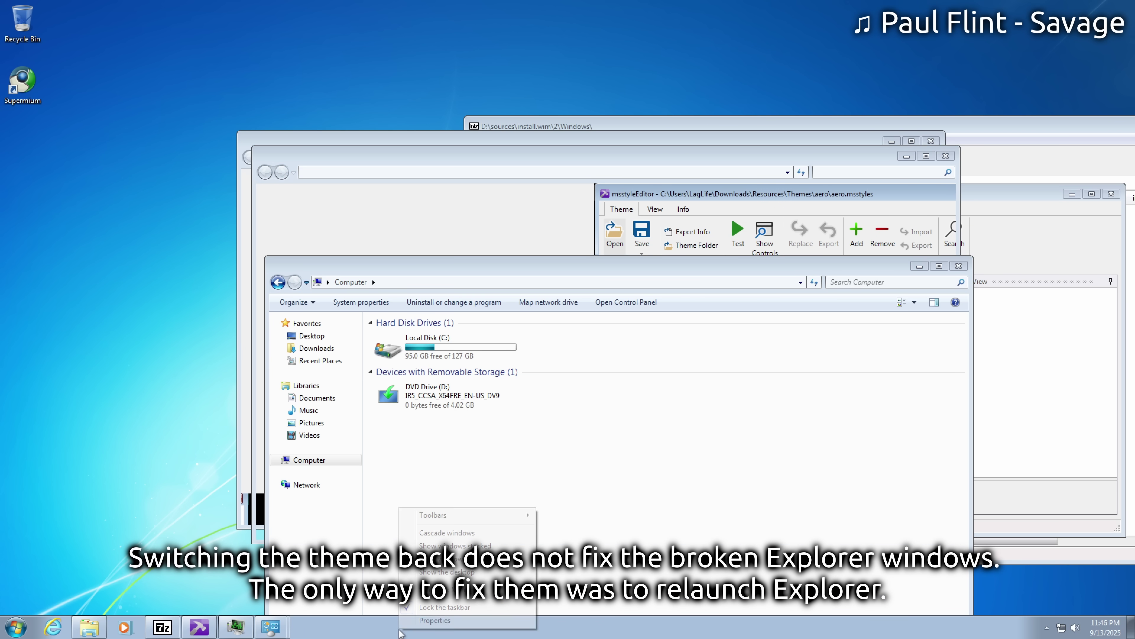
{"action": "right_click", "coordinate": [178, 428]}
{"action": "left_click", "coordinate": [211, 570]}
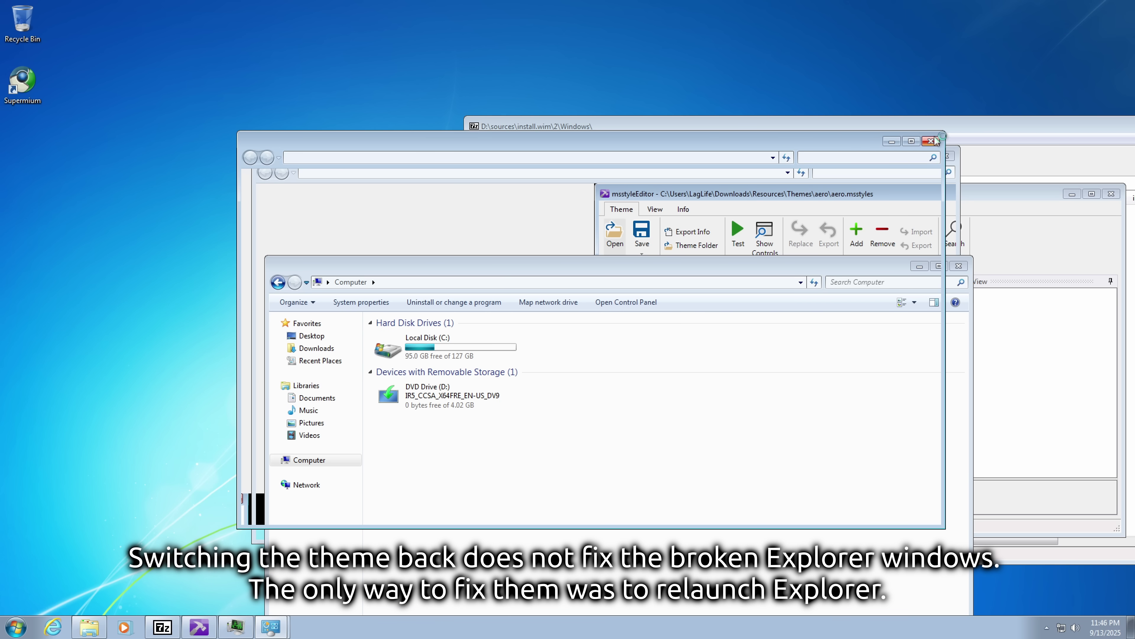
Step: Start Task Manager from the taskbar, move its window clear of the others and end the explorer.exe process
{"action": "right_click", "coordinate": [868, 620]}
{"action": "right_click", "coordinate": [876, 622]}
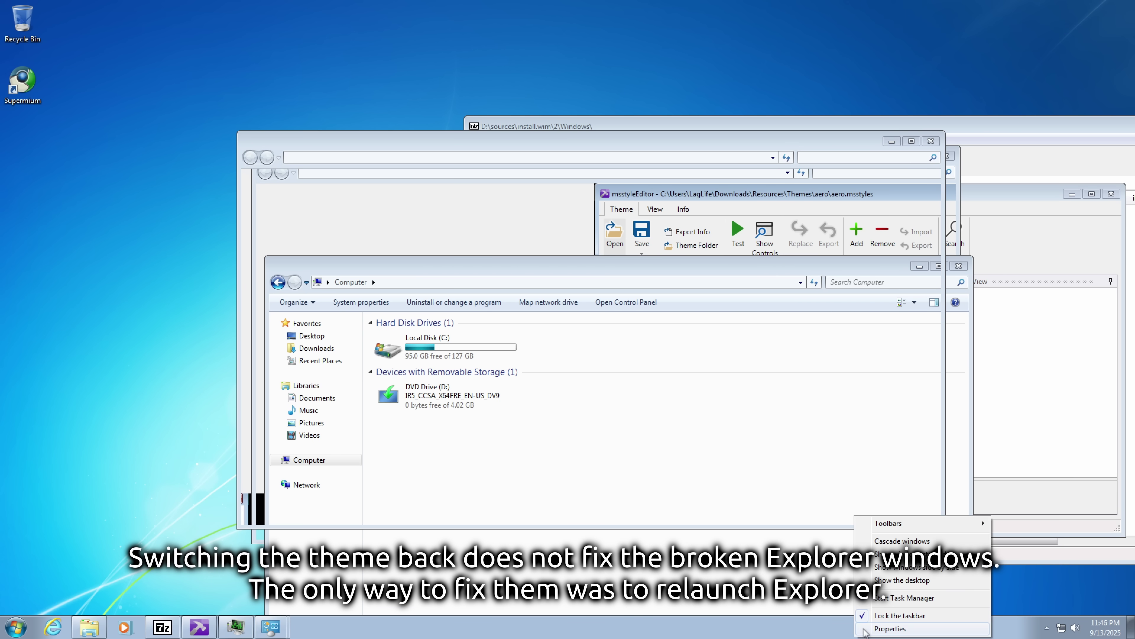
{"action": "left_click", "coordinate": [898, 595]}
{"action": "left_click_drag", "start_coordinate": [760, 537], "coordinate": [1046, 333]}
{"action": "left_click_drag", "start_coordinate": [1061, 254], "coordinate": [176, 72]}
{"action": "left_click", "coordinate": [134, 166]}
{"action": "left_click", "coordinate": [307, 295]}
{"action": "left_click", "coordinate": [589, 332]}
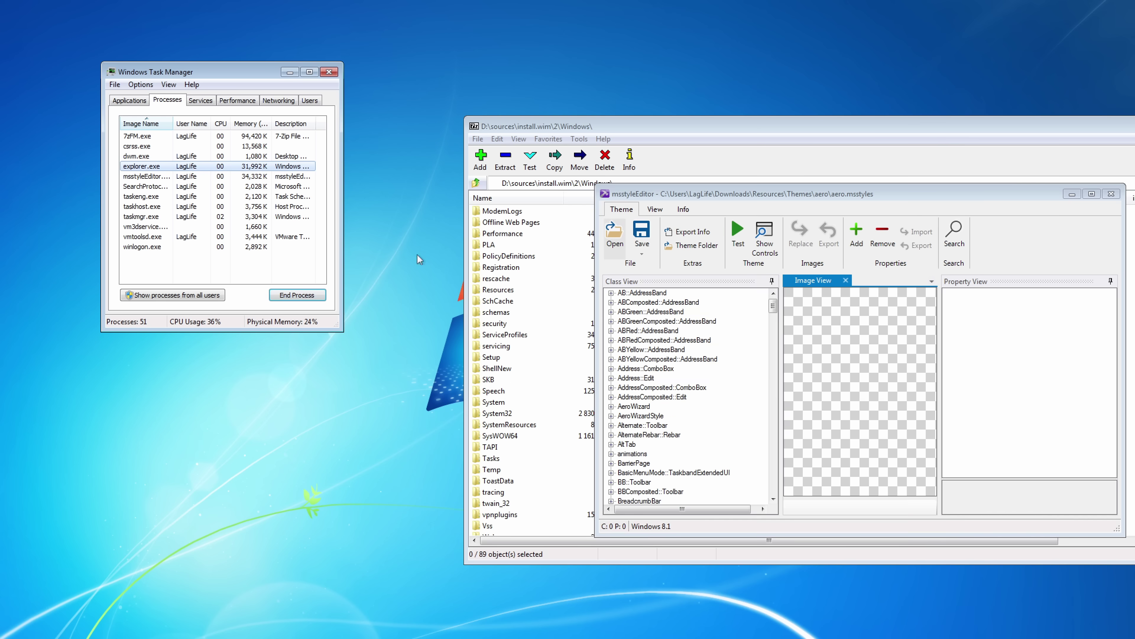
Step: Run Task Manager's prefilled new task, apply the Windows 7 Aero theme in Personalization and close that window
{"action": "left_click", "coordinate": [114, 84]}
{"action": "left_click", "coordinate": [138, 95]}
{"action": "key", "text": "Return"}
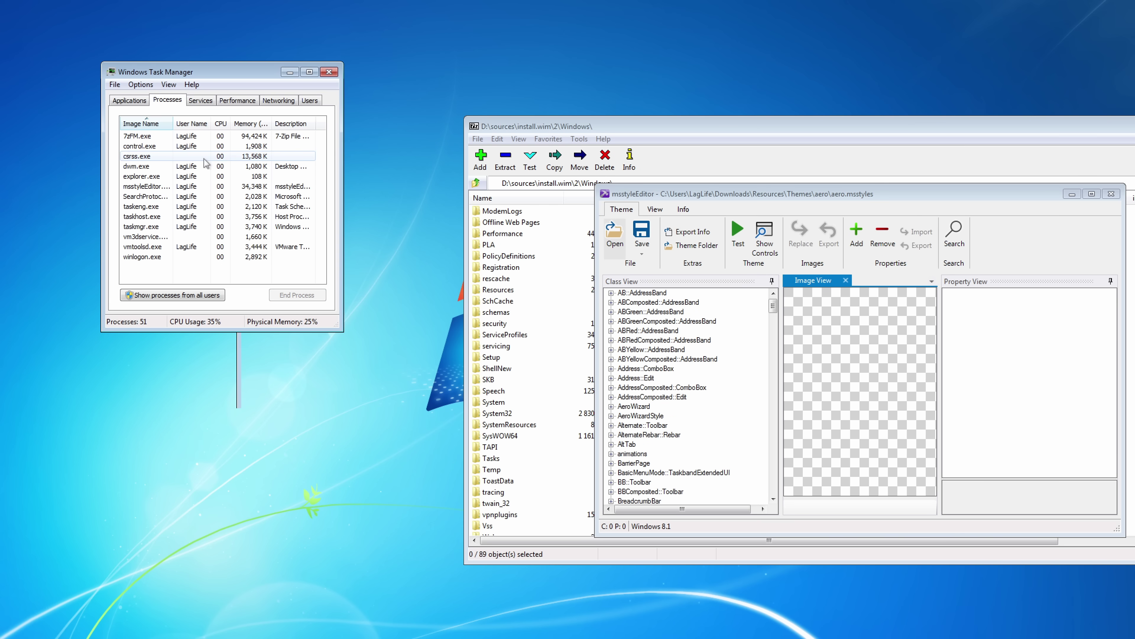
{"action": "left_click", "coordinate": [643, 267]}
{"action": "left_click", "coordinate": [433, 258]}
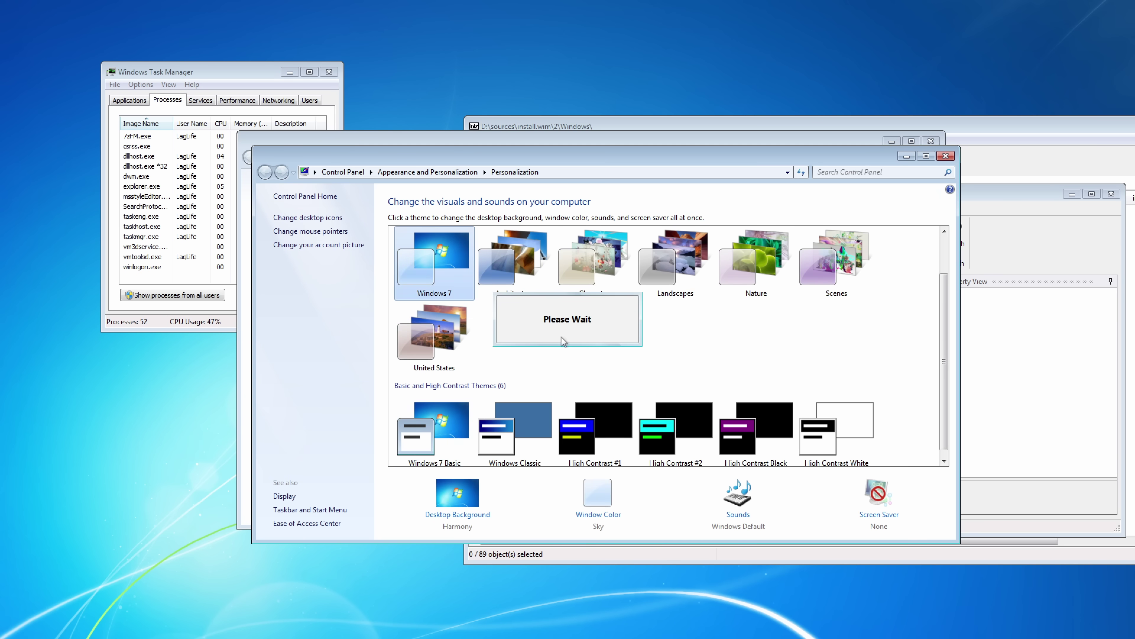
{"action": "left_click", "coordinate": [942, 153]}
Step: Run "explorer" as a new task from Task Manager
{"action": "left_click", "coordinate": [115, 84]}
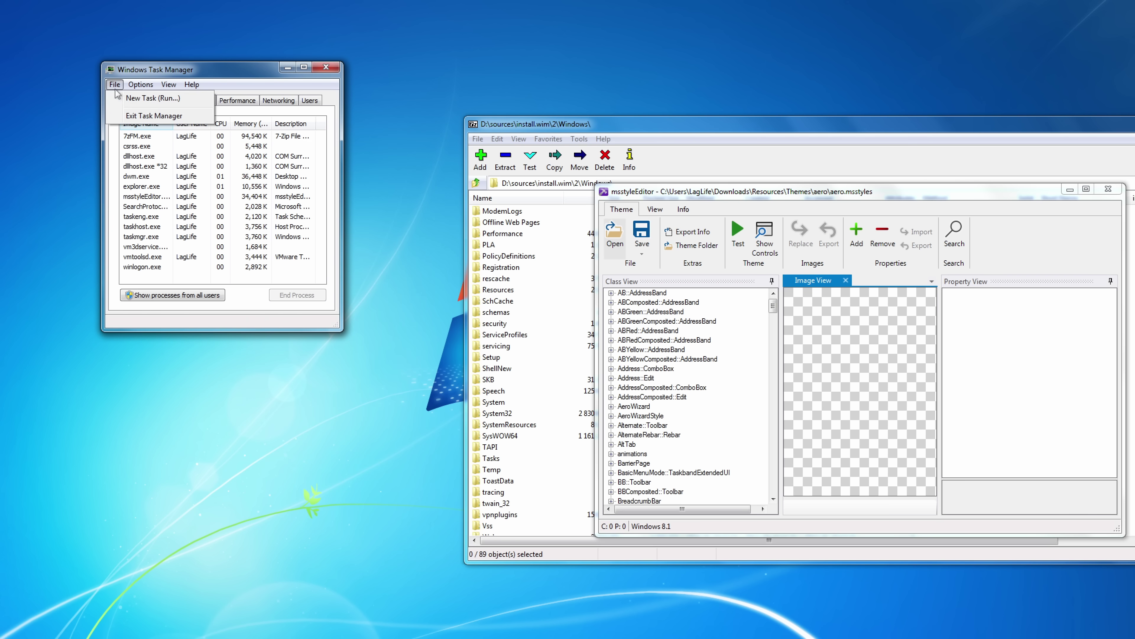
{"action": "left_click", "coordinate": [139, 95]}
{"action": "type", "text": "explorer"}
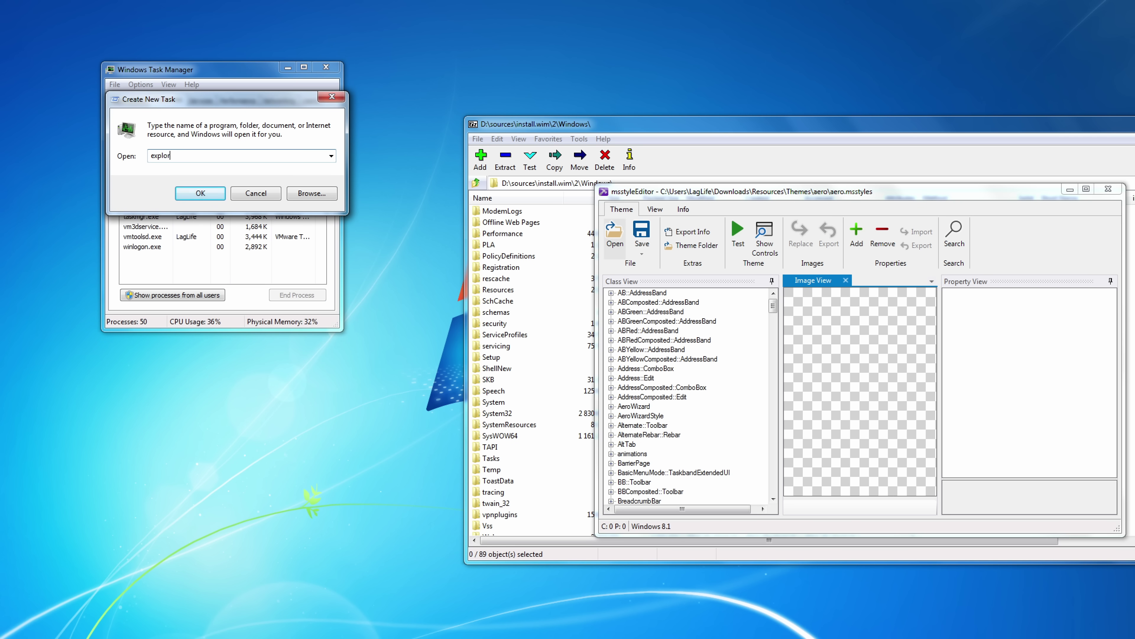
{"action": "key", "text": "Return"}
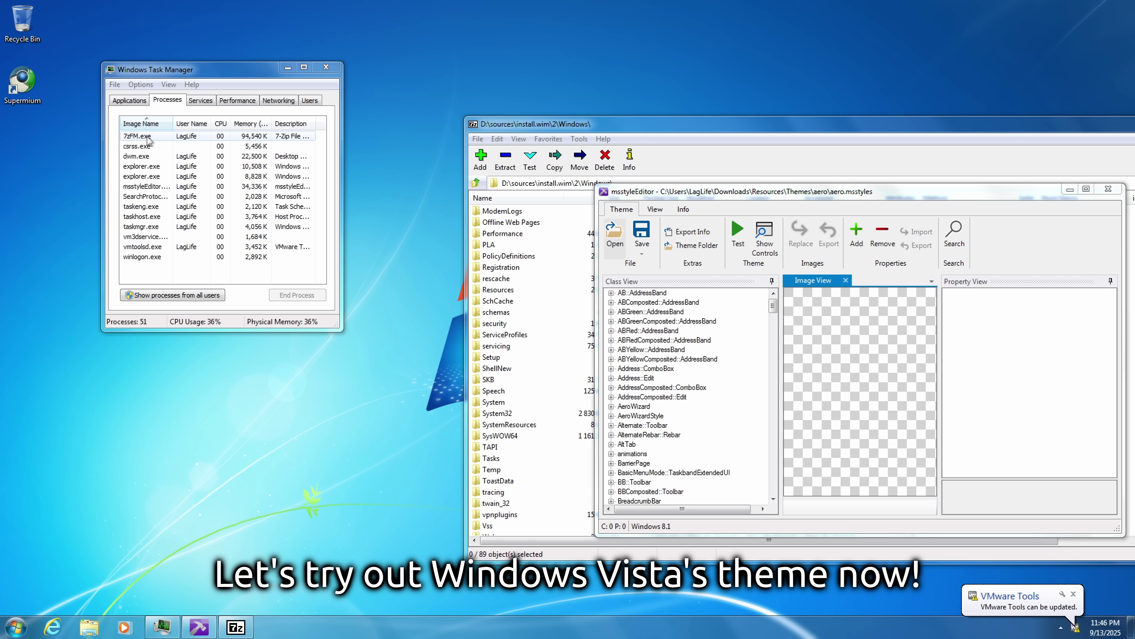
Step: Switch to 7-Zip, open 4\Windows inside D:\sources\install.wim and extract its Resources folder into Downloads
{"action": "key", "text": "alt+Tab"}
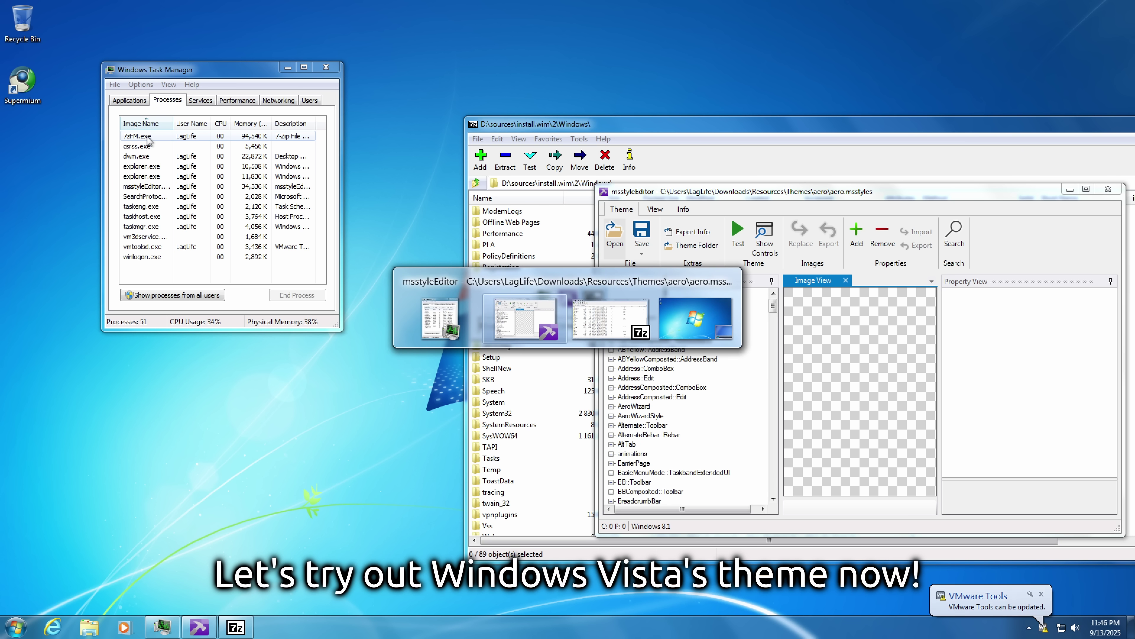
{"action": "key", "text": "alt+Tab"}
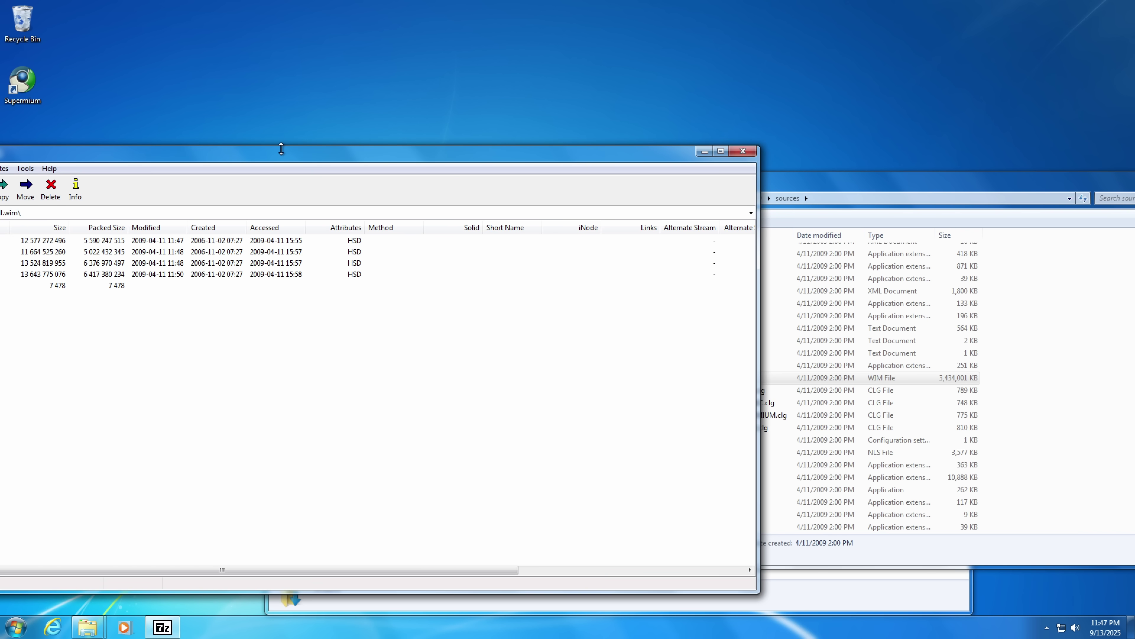
{"action": "left_click_drag", "start_coordinate": [282, 149], "coordinate": [281, 144]}
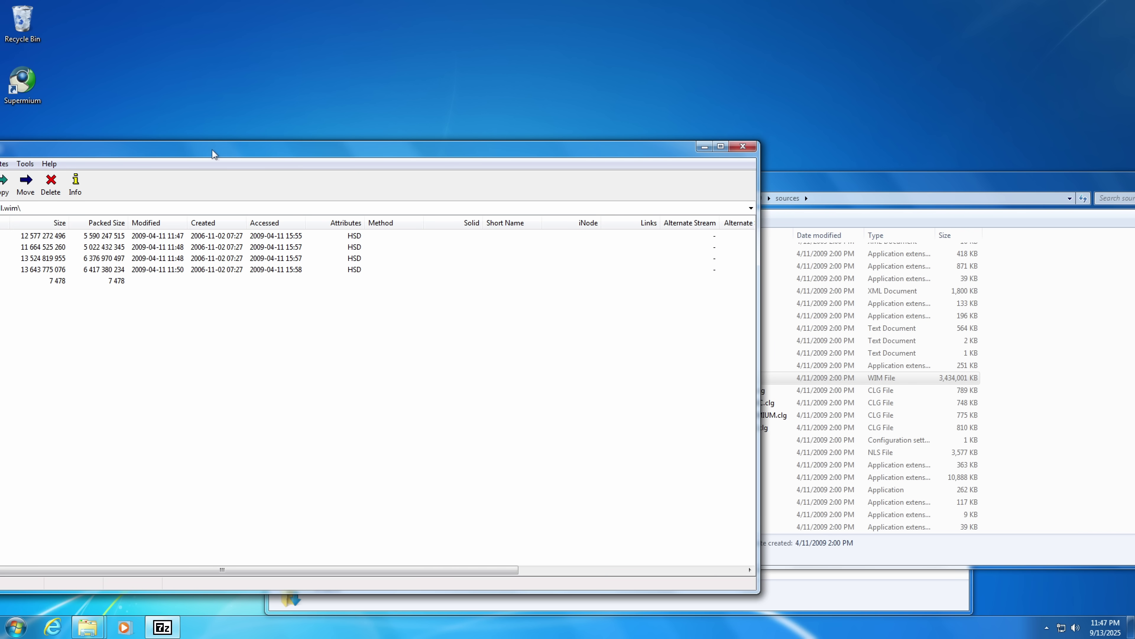
{"action": "left_click_drag", "start_coordinate": [212, 149], "coordinate": [783, 116]}
{"action": "double_click", "coordinate": [497, 237]}
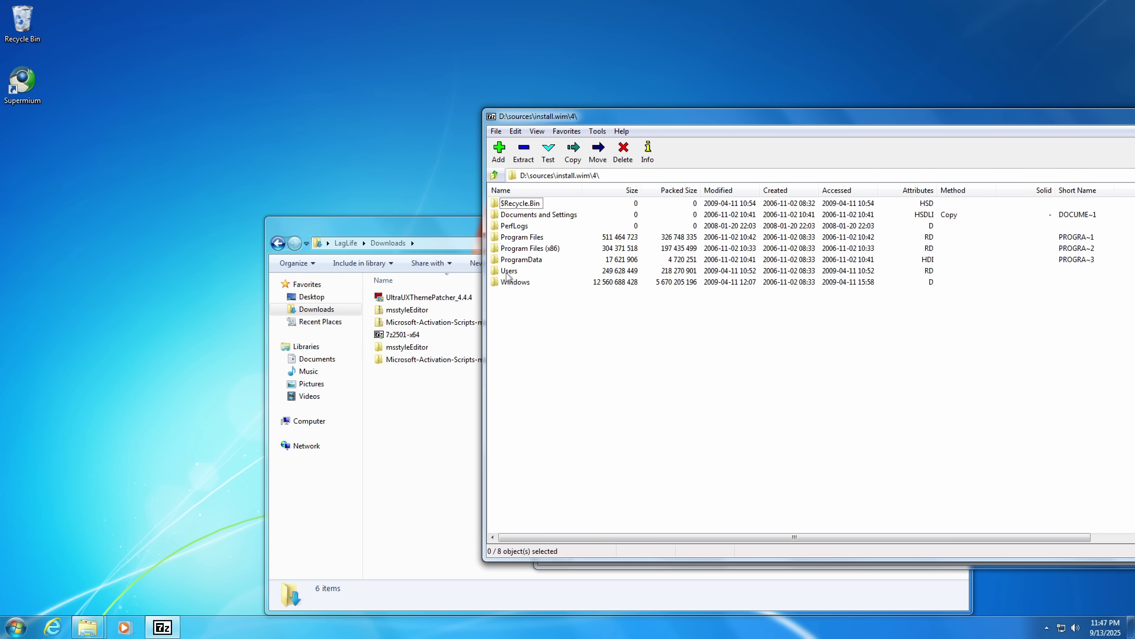
{"action": "double_click", "coordinate": [506, 280]}
{"action": "scroll", "coordinate": [524, 362], "scroll_direction": "down", "scroll_amount": 9}
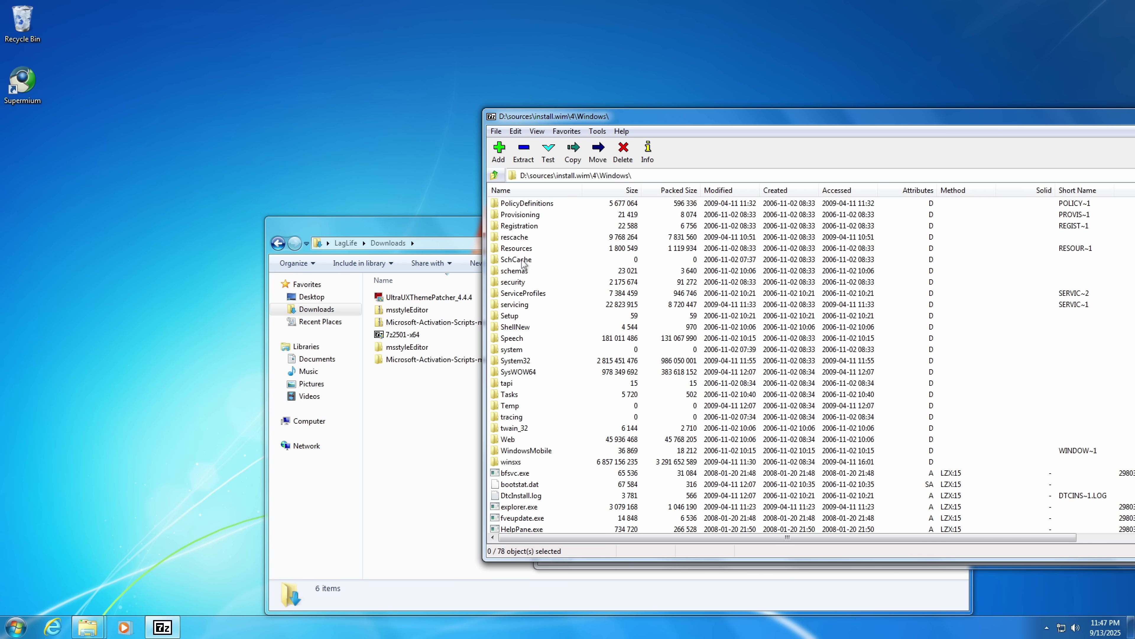
{"action": "left_click_drag", "start_coordinate": [508, 271], "coordinate": [440, 285]}
Step: Launch msstyleEditor from its Downloads folder, allowing it to run, and open the aero visual style from Resources\Themes\aero
{"action": "left_click_drag", "start_coordinate": [439, 229], "coordinate": [446, 108]}
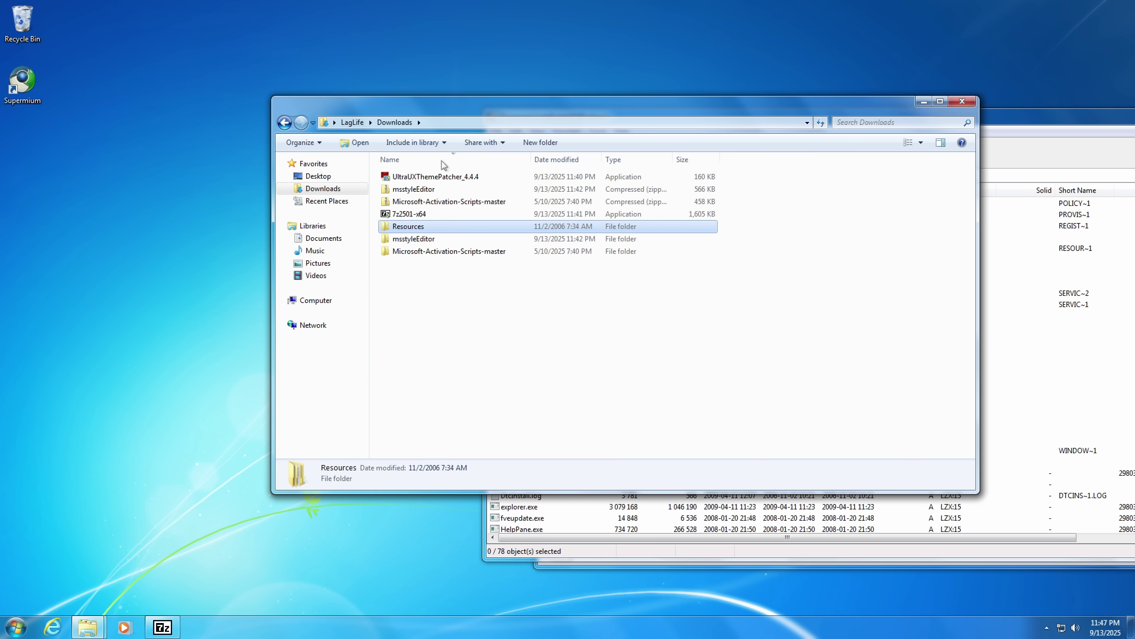
{"action": "double_click", "coordinate": [415, 241]}
{"action": "double_click", "coordinate": [426, 180]}
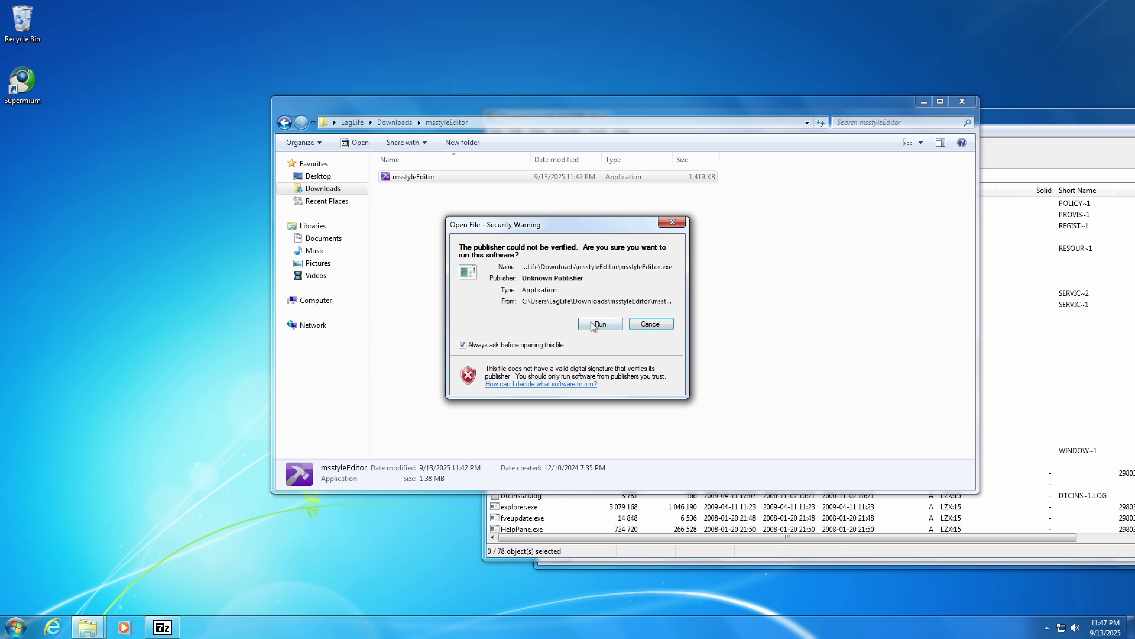
{"action": "left_click", "coordinate": [594, 327]}
{"action": "left_click", "coordinate": [181, 207]}
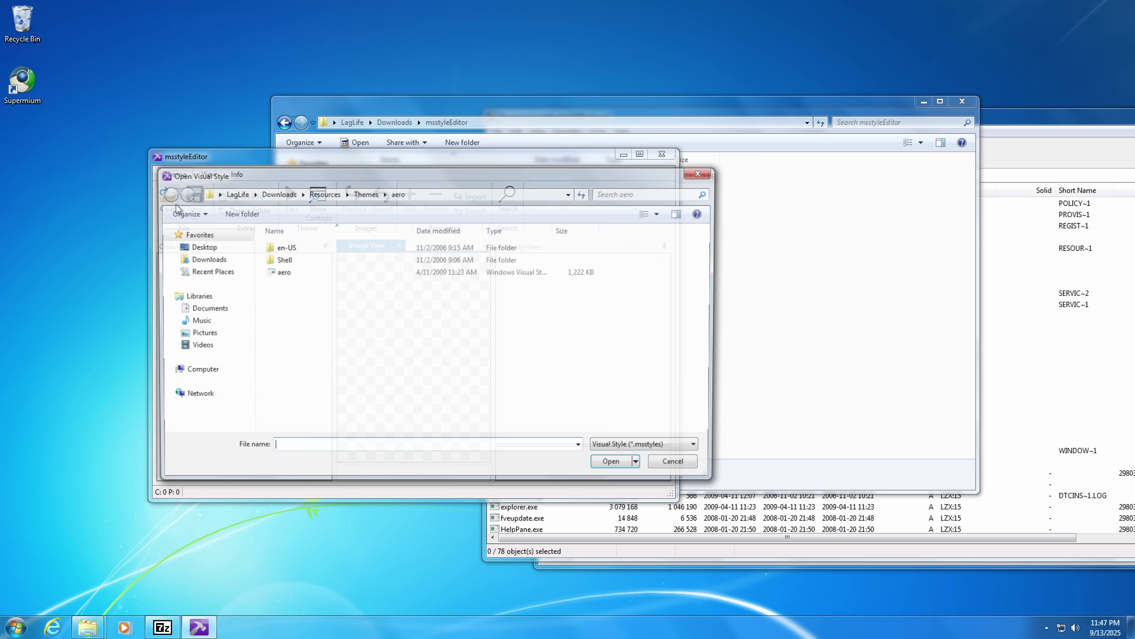
{"action": "left_click", "coordinate": [323, 272]}
{"action": "left_click", "coordinate": [608, 468]}
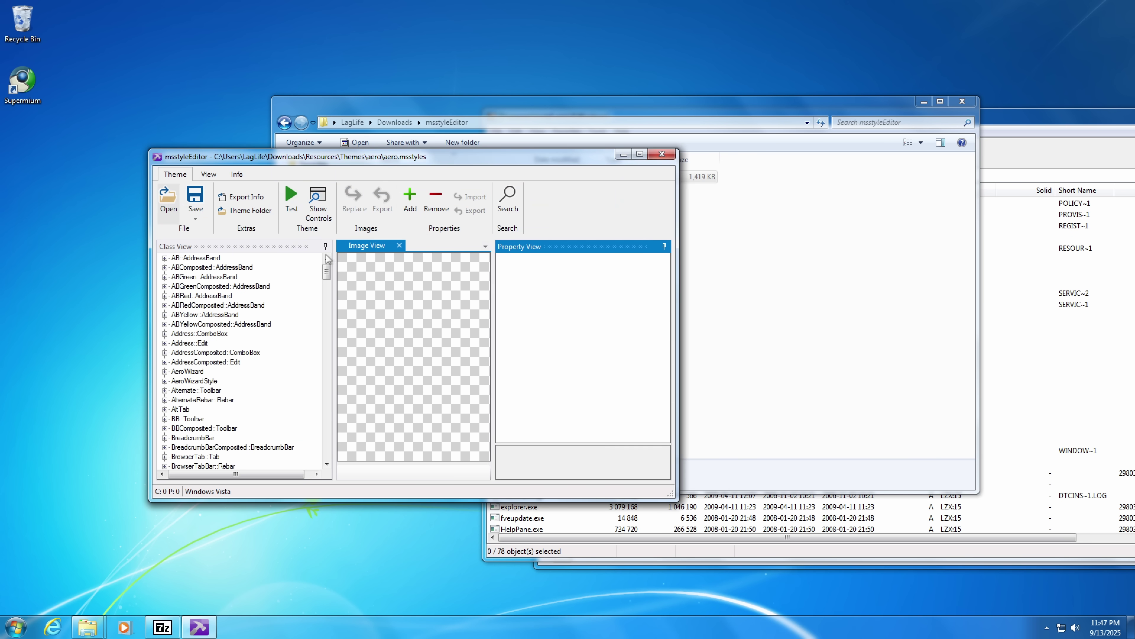
Step: Show the Control Preview beside the editor and test the Windows Vista theme, agreeing to apply it despite the version mismatch
{"action": "left_click", "coordinate": [318, 204]}
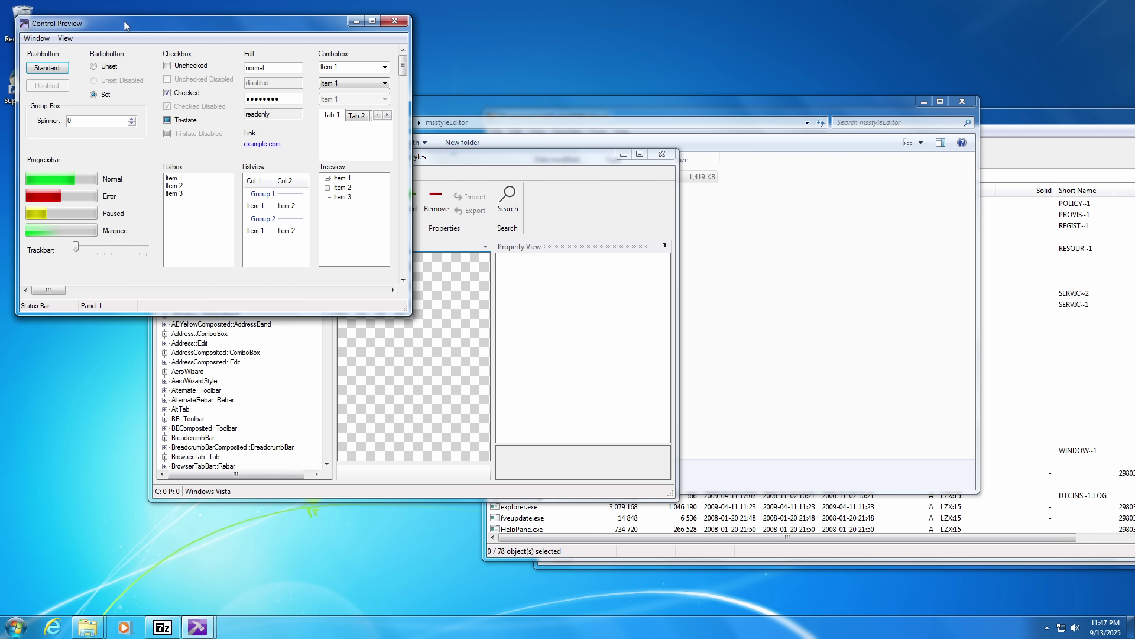
{"action": "left_click_drag", "start_coordinate": [126, 25], "coordinate": [787, 55]}
{"action": "left_click", "coordinate": [292, 200]}
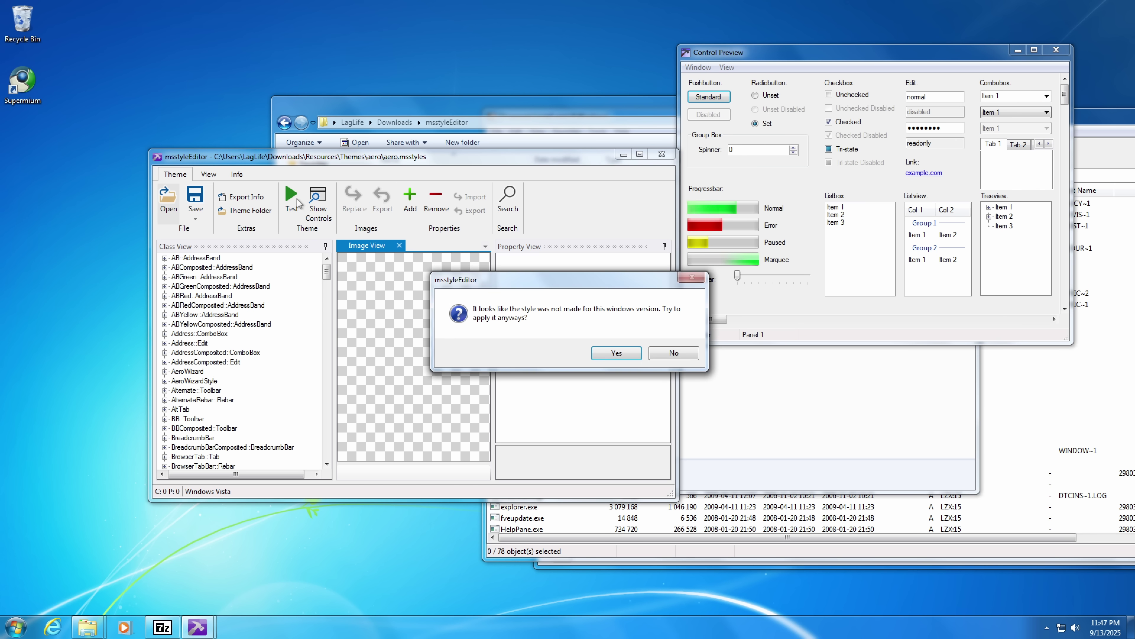
{"action": "left_click", "coordinate": [617, 352]}
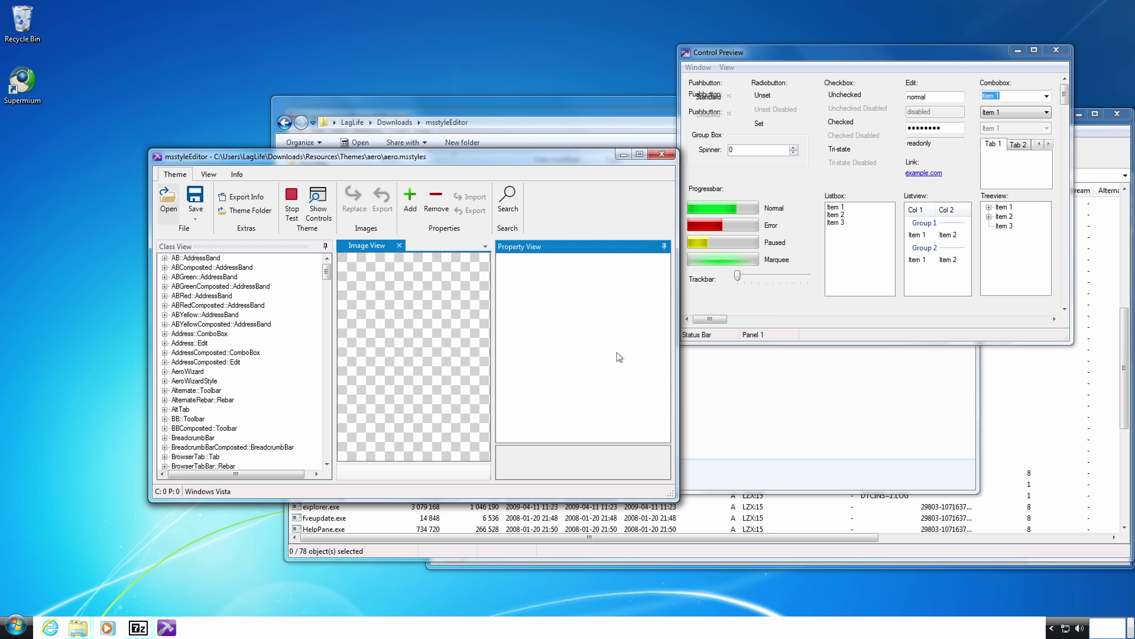
Step: Rearrange the msstyleEditor, Control Preview and folder windows, and open Computer in Explorer to examine the Vista theme
{"action": "left_click_drag", "start_coordinate": [550, 159], "coordinate": [445, 181]}
{"action": "left_click_drag", "start_coordinate": [815, 56], "coordinate": [791, 138]}
{"action": "left_click_drag", "start_coordinate": [527, 108], "coordinate": [525, 116]}
{"action": "left_click", "coordinate": [314, 308]}
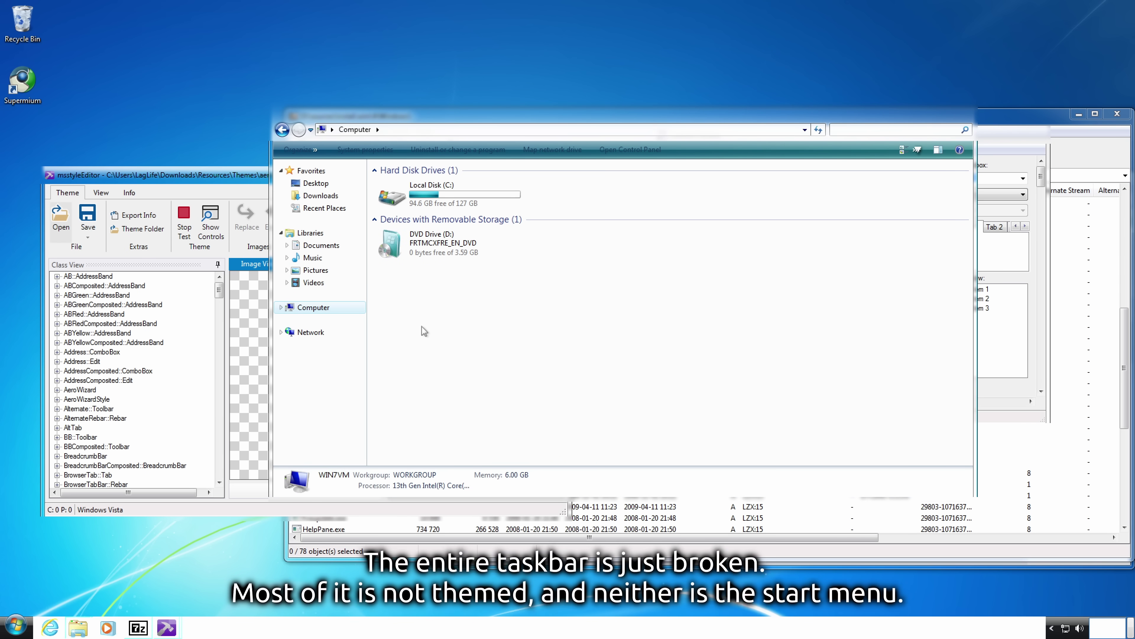
Step: Open the Start menu and show its All Programs list to examine it in the Vista theme
{"action": "key", "text": "super"}
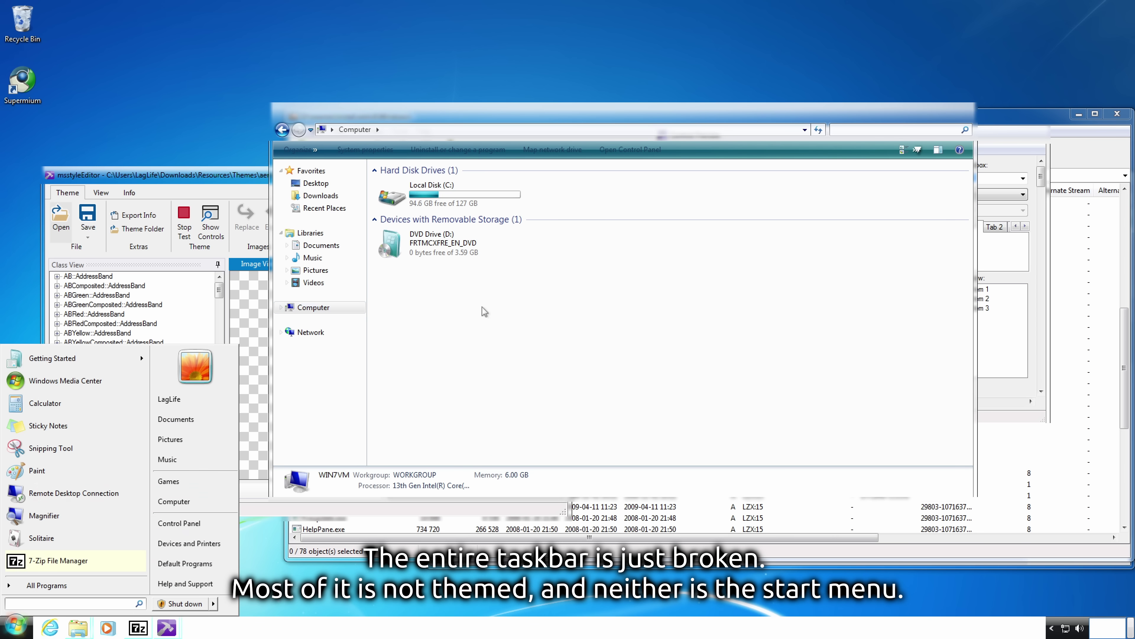
{"action": "left_click", "coordinate": [94, 578]}
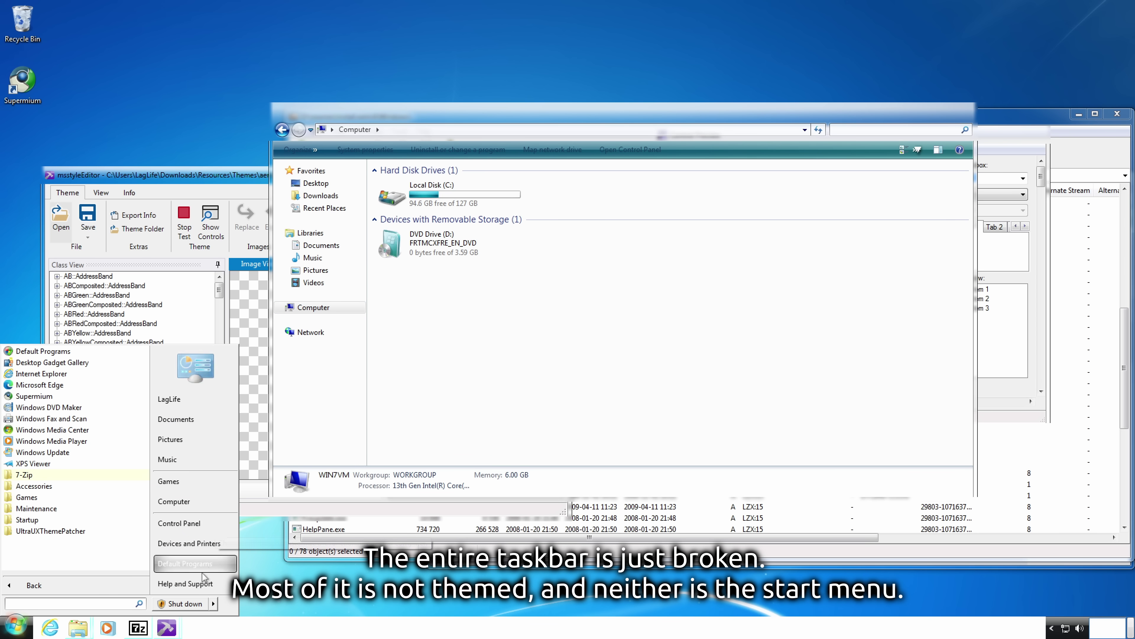
Step: Close the Start menu and examine the notification area and the msstyleEditor taskbar previews in the Vista theme
{"action": "left_click", "coordinate": [438, 600]}
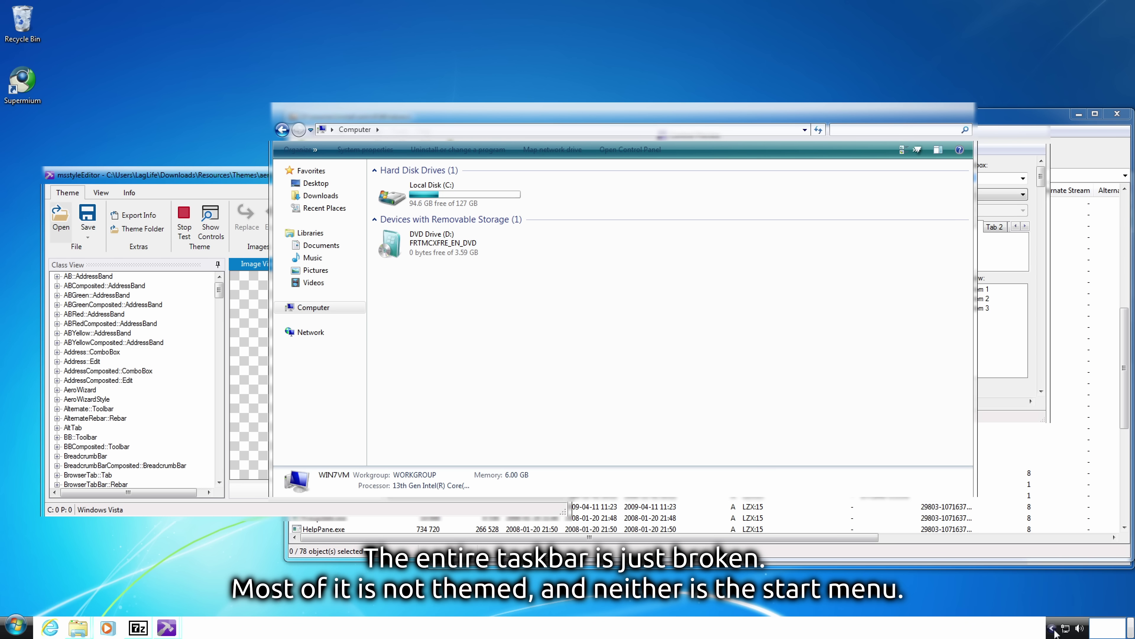
{"action": "right_click", "coordinate": [1097, 632]}
{"action": "left_click", "coordinate": [916, 619]}
{"action": "left_click", "coordinate": [1113, 628]}
{"action": "left_click", "coordinate": [669, 587]}
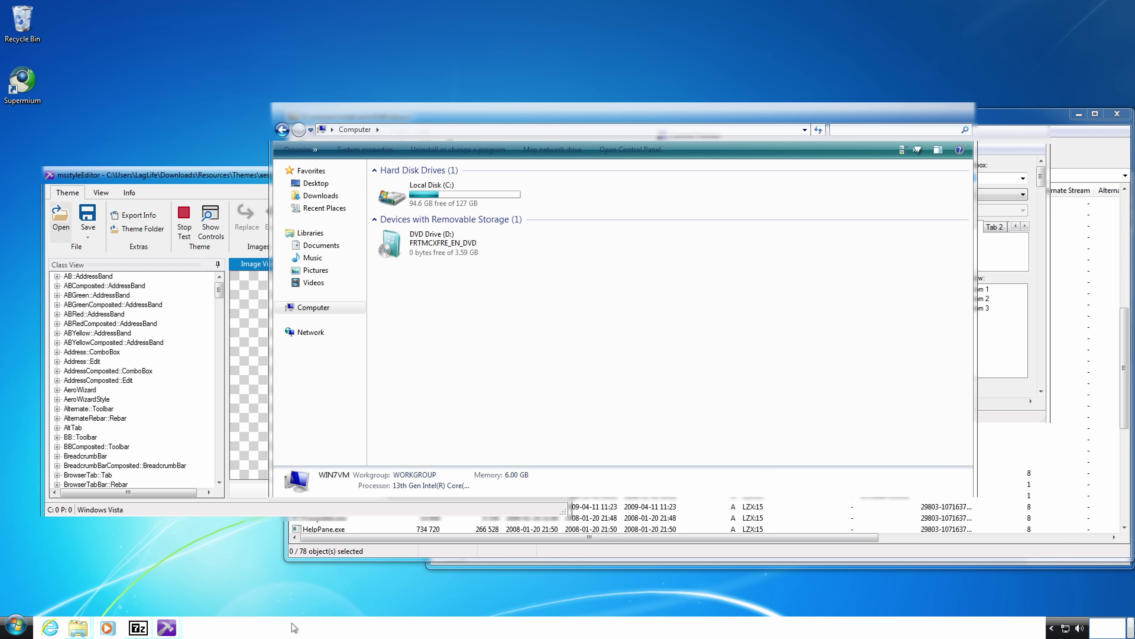
{"action": "right_click", "coordinate": [160, 629]}
{"action": "left_click", "coordinate": [164, 628]}
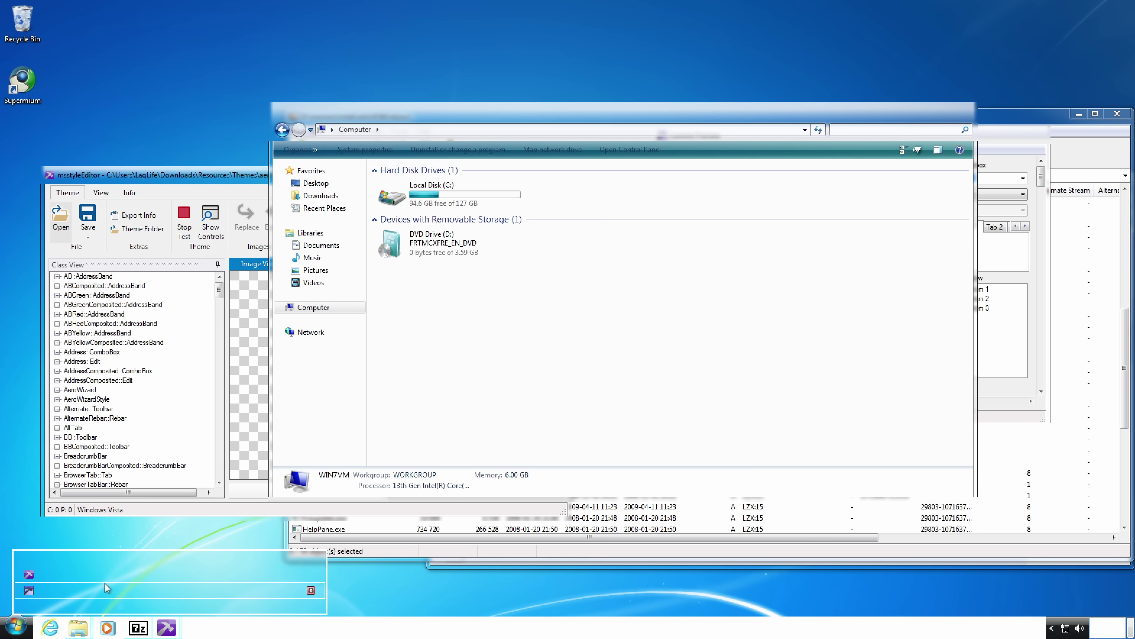
Step: Try small taskbar icons in the Taskbar and Start Menu Properties, restore the regular size and close the dialog
{"action": "right_click", "coordinate": [417, 629]}
{"action": "left_click", "coordinate": [443, 607]}
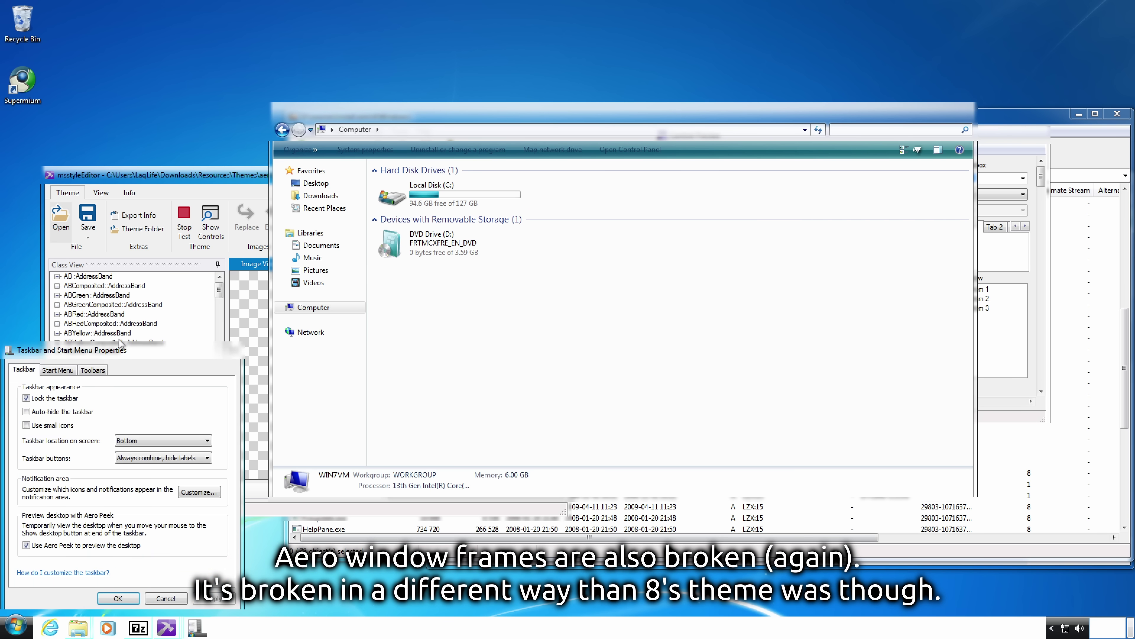
{"action": "left_click", "coordinate": [606, 519]}
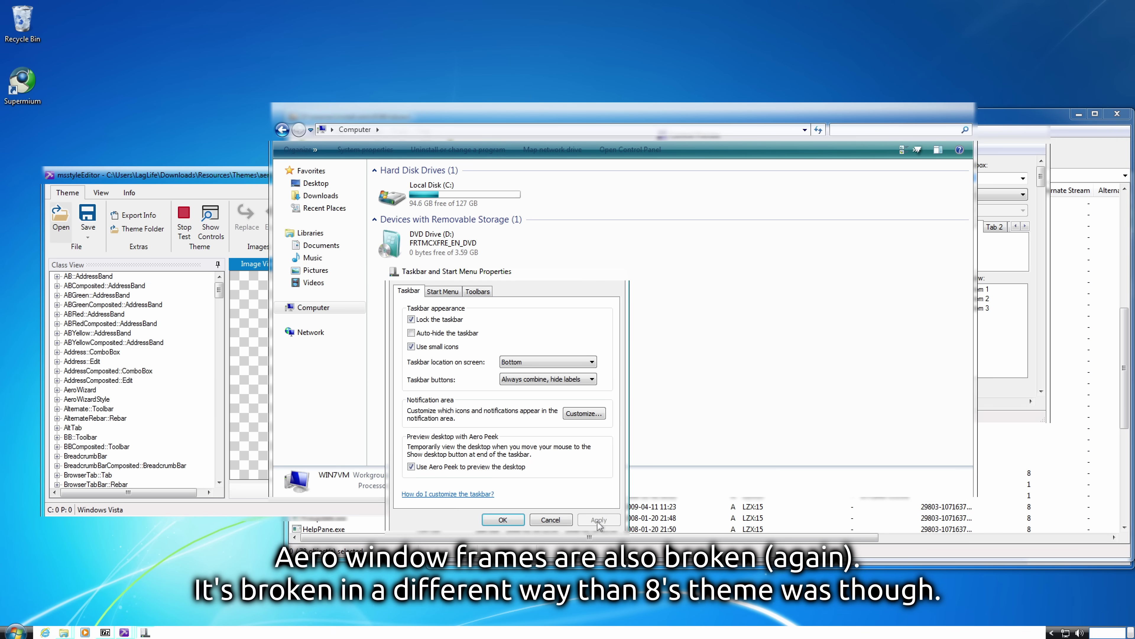
{"action": "left_click", "coordinate": [585, 519]}
{"action": "left_click", "coordinate": [503, 519]}
Step: Start Task Manager from the taskbar, move it over the Computer window, and end the dwm.exe process
{"action": "right_click", "coordinate": [507, 631]}
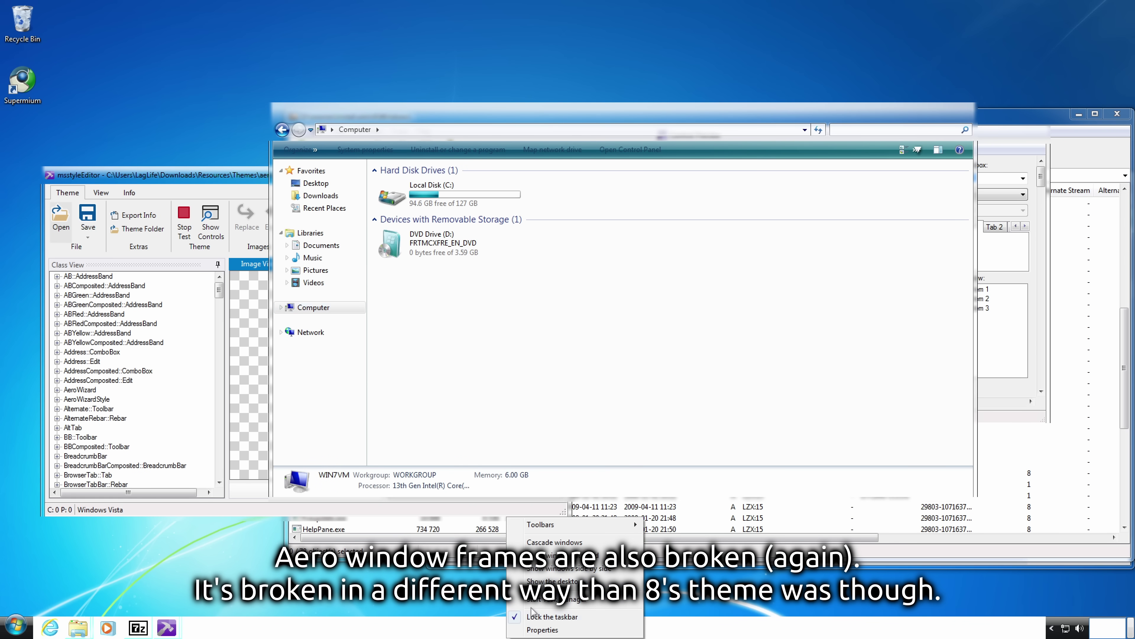
{"action": "left_click", "coordinate": [537, 601]}
{"action": "left_click_drag", "start_coordinate": [161, 69], "coordinate": [475, 146]}
{"action": "left_click", "coordinate": [474, 231]}
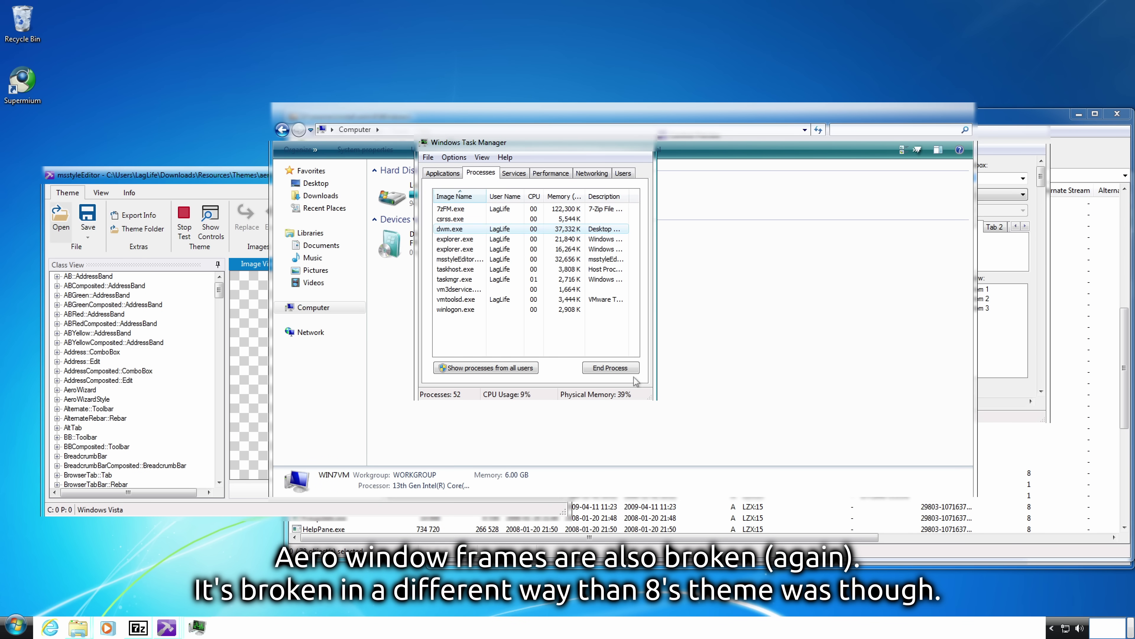
{"action": "left_click", "coordinate": [612, 371]}
{"action": "left_click", "coordinate": [588, 330]}
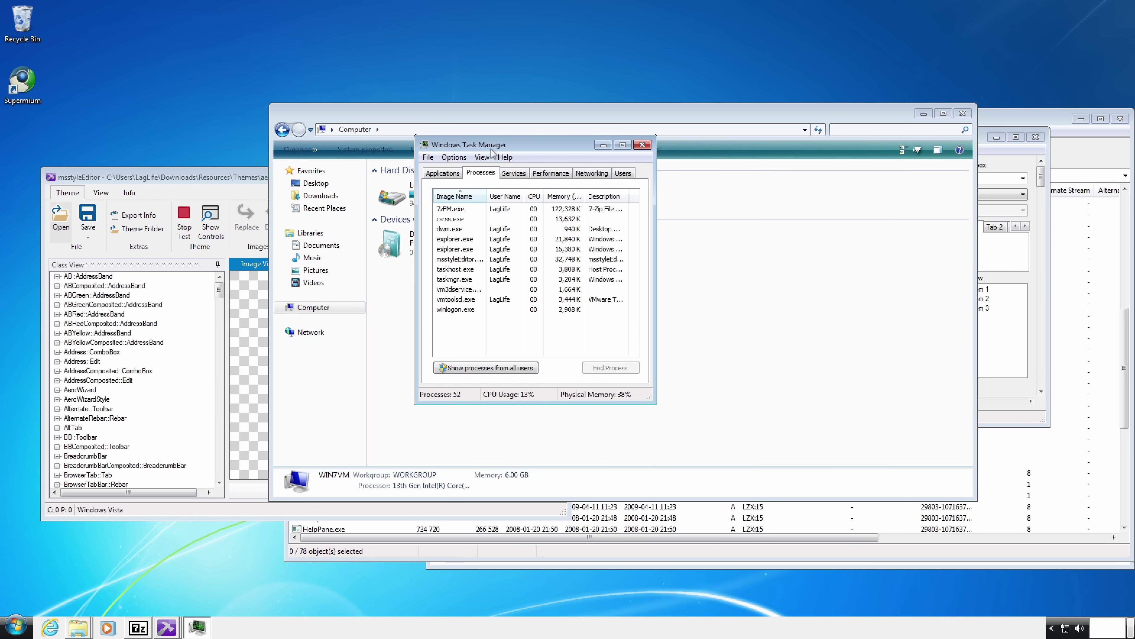
Step: Minimize Task Manager and examine the Start menu and the Taskbar and Start Menu Properties dialog, closing both without changes
{"action": "left_click", "coordinate": [603, 145]}
{"action": "left_click_drag", "start_coordinate": [527, 290], "coordinate": [419, 403]}
{"action": "left_click", "coordinate": [16, 626]}
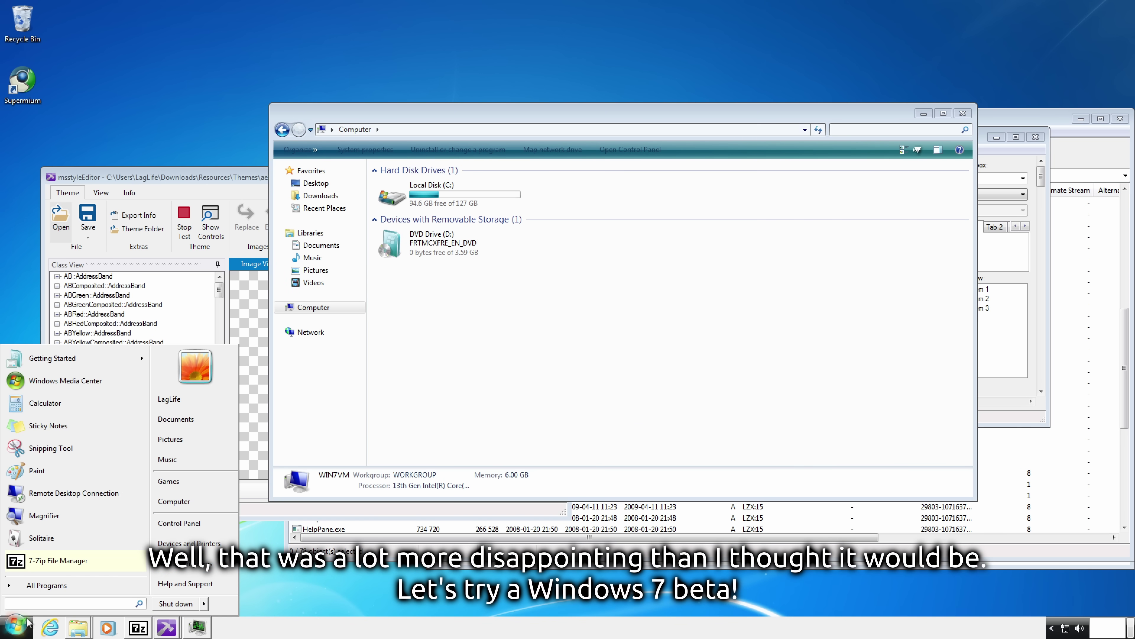
{"action": "left_click", "coordinate": [16, 626]}
{"action": "right_click", "coordinate": [277, 627]}
{"action": "left_click", "coordinate": [286, 618]}
{"action": "left_click_drag", "start_coordinate": [99, 353], "coordinate": [363, 317]}
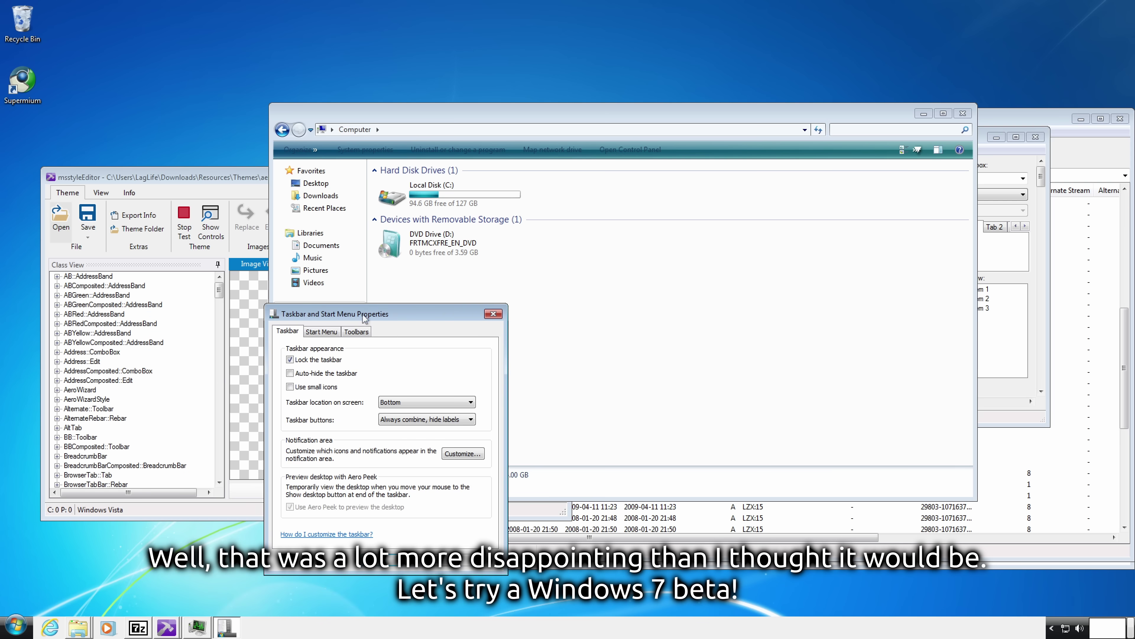
{"action": "left_click", "coordinate": [493, 313]}
Step: Stop the Vista theme test and open the build 6720 aero visual style from Downloads\Resources\Themes\aero
{"action": "left_click", "coordinate": [184, 219]}
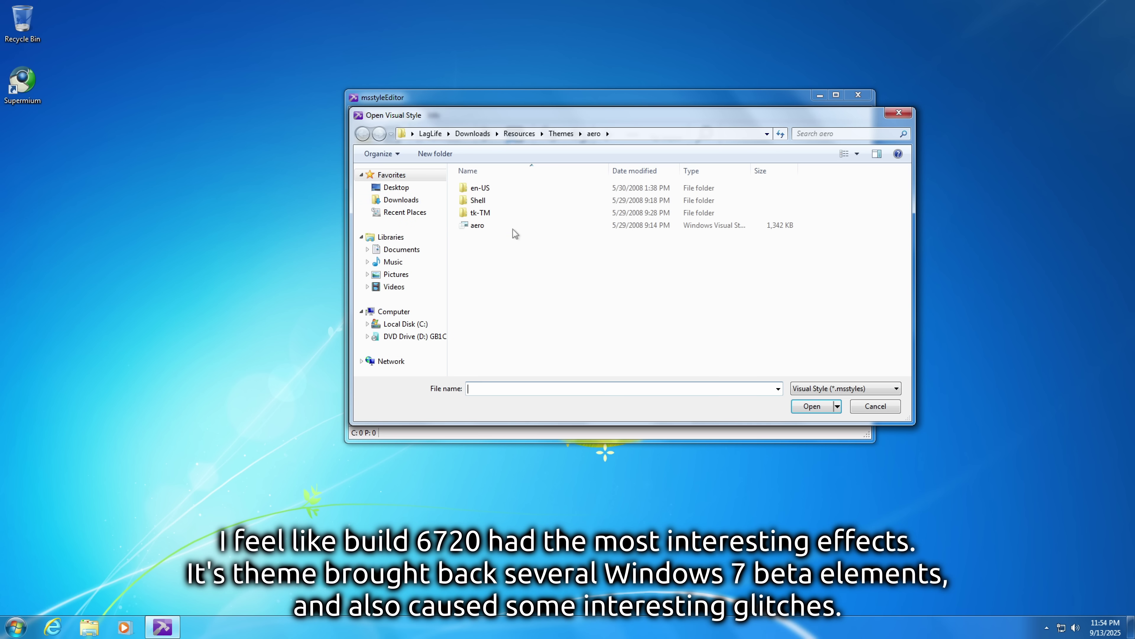
{"action": "left_click", "coordinate": [514, 226]}
{"action": "left_click", "coordinate": [810, 406]}
Step: Open Task Manager and Computer in Explorer, move the Computer window clear of the editor, and test the loaded aero theme
{"action": "left_click", "coordinate": [607, 598]}
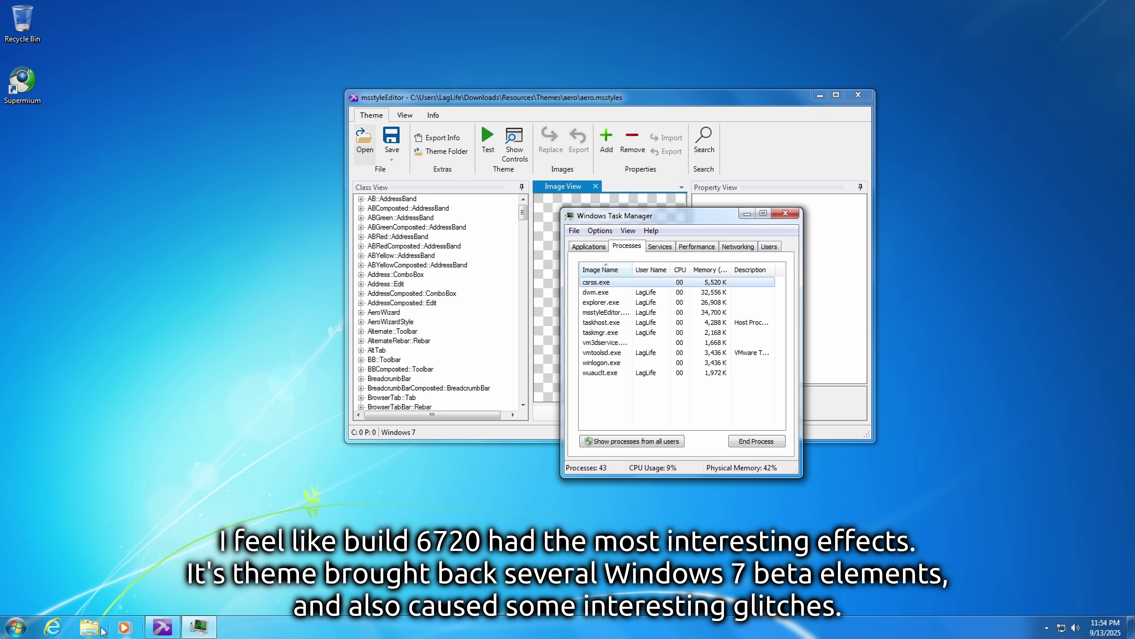
{"action": "left_click", "coordinate": [90, 627]}
{"action": "left_click", "coordinate": [255, 320]}
{"action": "left_click_drag", "start_coordinate": [265, 130], "coordinate": [681, 279]}
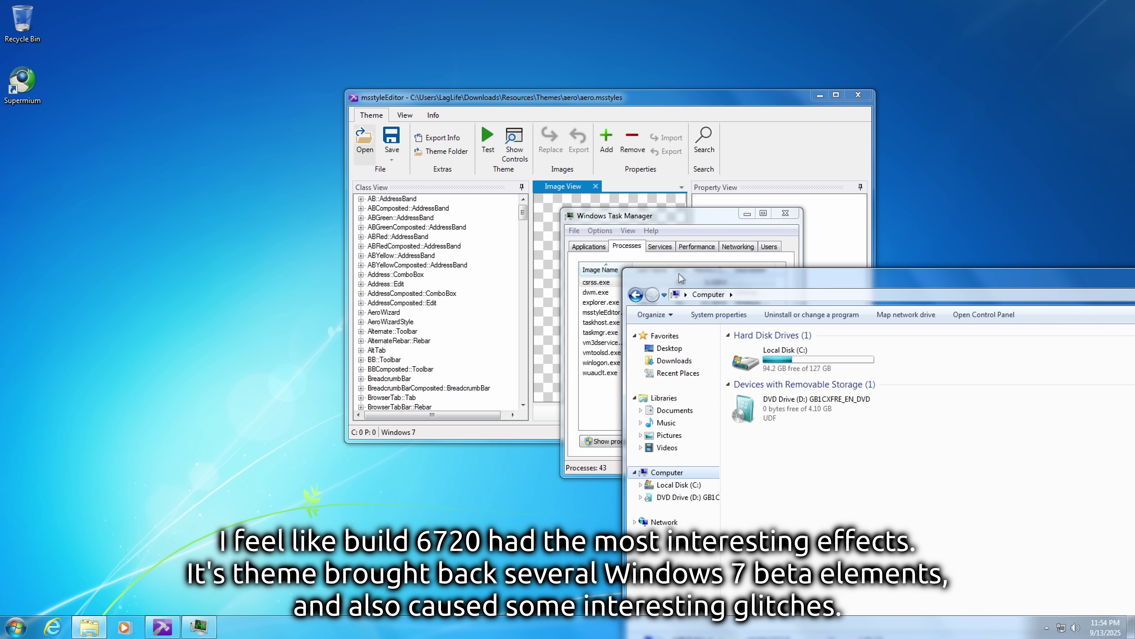
{"action": "left_click", "coordinate": [714, 133]}
{"action": "left_click", "coordinate": [488, 141]}
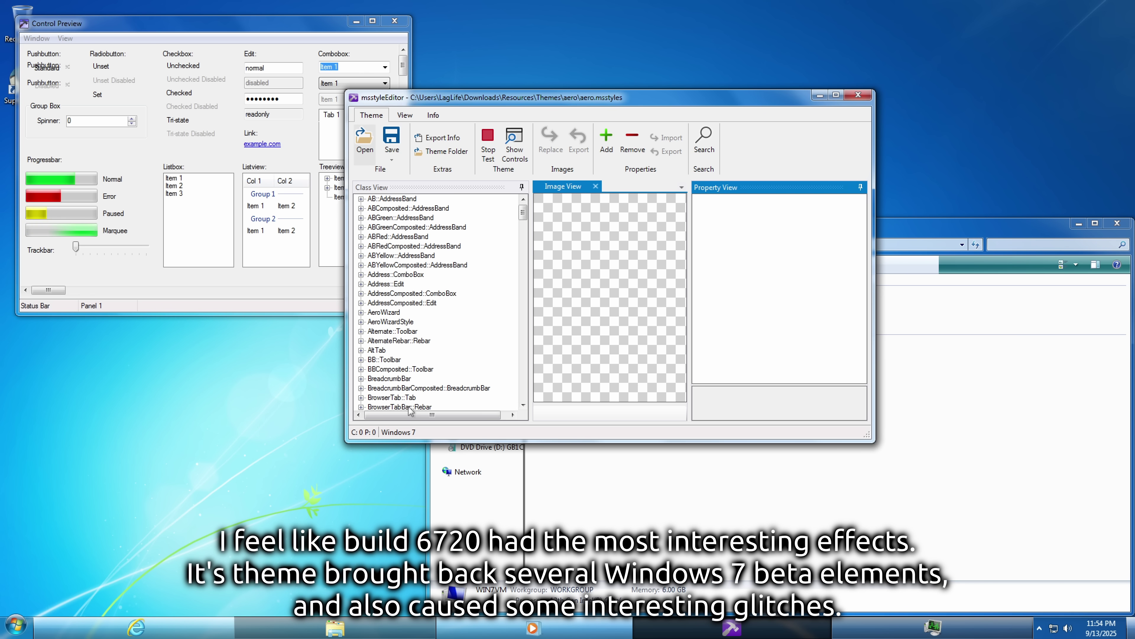
Step: Examine the clock and volume flyouts and the Task Manager taskbar button's jump list in the tested theme
{"action": "left_click", "coordinate": [1097, 631]}
{"action": "left_click", "coordinate": [1097, 632]}
{"action": "left_click", "coordinate": [1068, 628]}
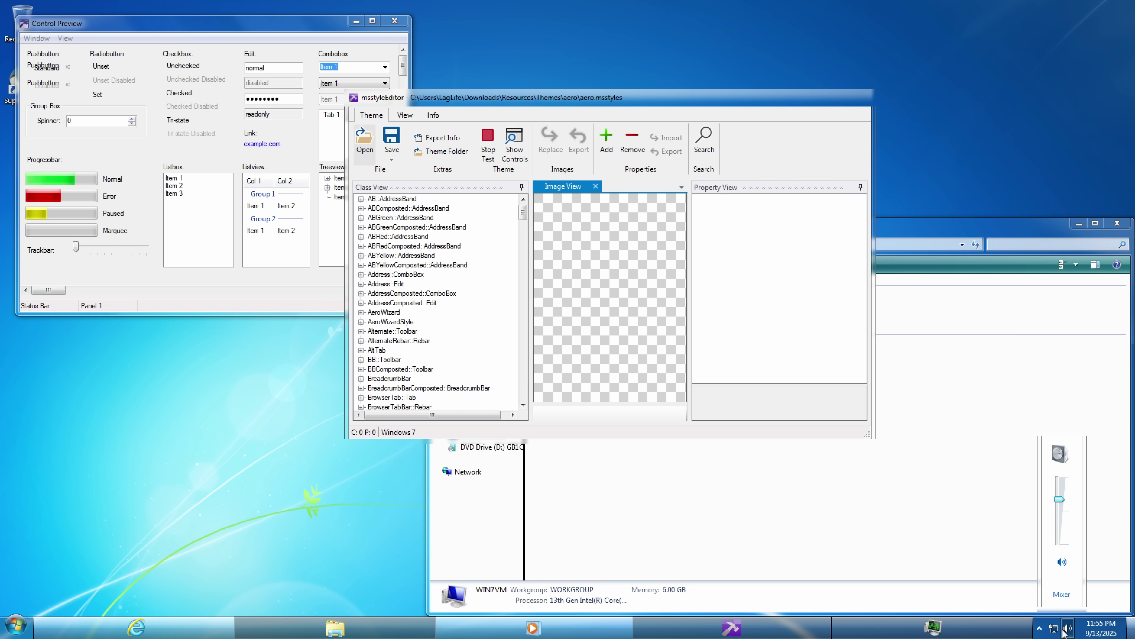
{"action": "left_click", "coordinate": [1056, 629]}
{"action": "right_click", "coordinate": [933, 628]}
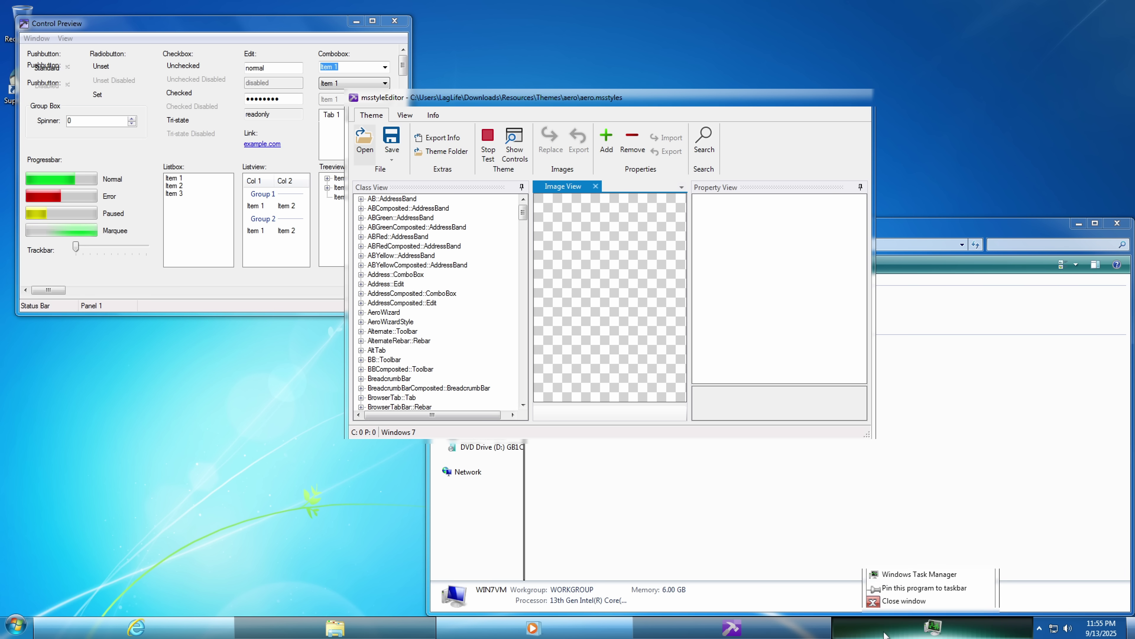
{"action": "left_click", "coordinate": [341, 507]}
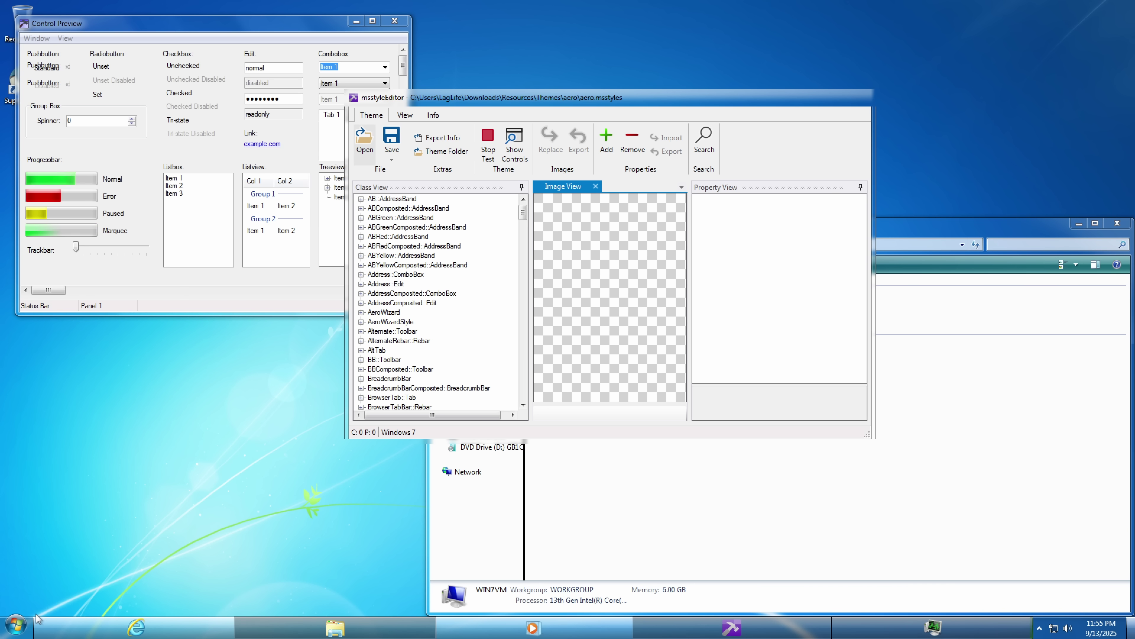
Step: Open the Start menu to examine its theming and move the Control Preview window over the editor
{"action": "left_click", "coordinate": [17, 626]}
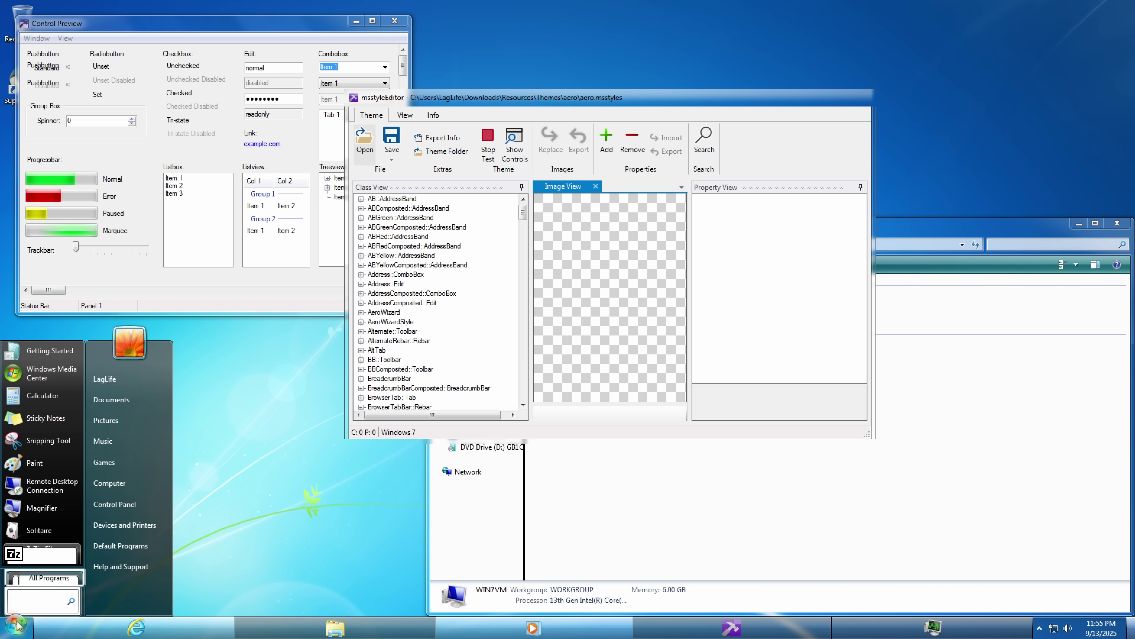
{"action": "left_click_drag", "start_coordinate": [157, 24], "coordinate": [414, 83]}
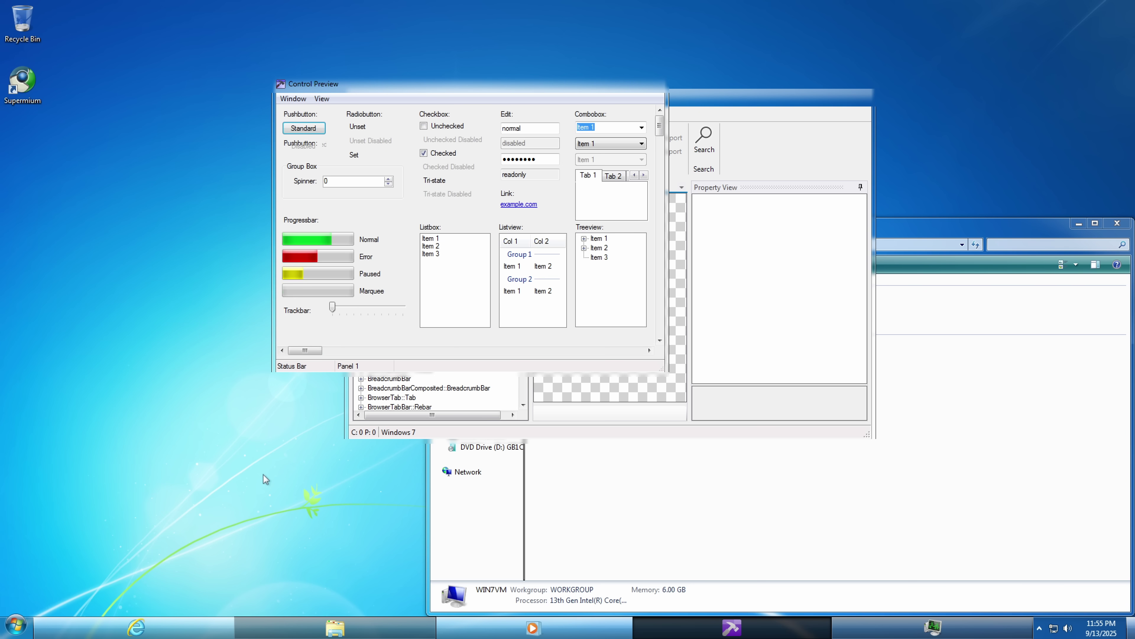
{"action": "left_click", "coordinate": [17, 628]}
Step: Open the Taskbar and Start Menu Properties from the Start button and apply small taskbar icons
{"action": "right_click", "coordinate": [17, 628]}
{"action": "left_click", "coordinate": [47, 611]}
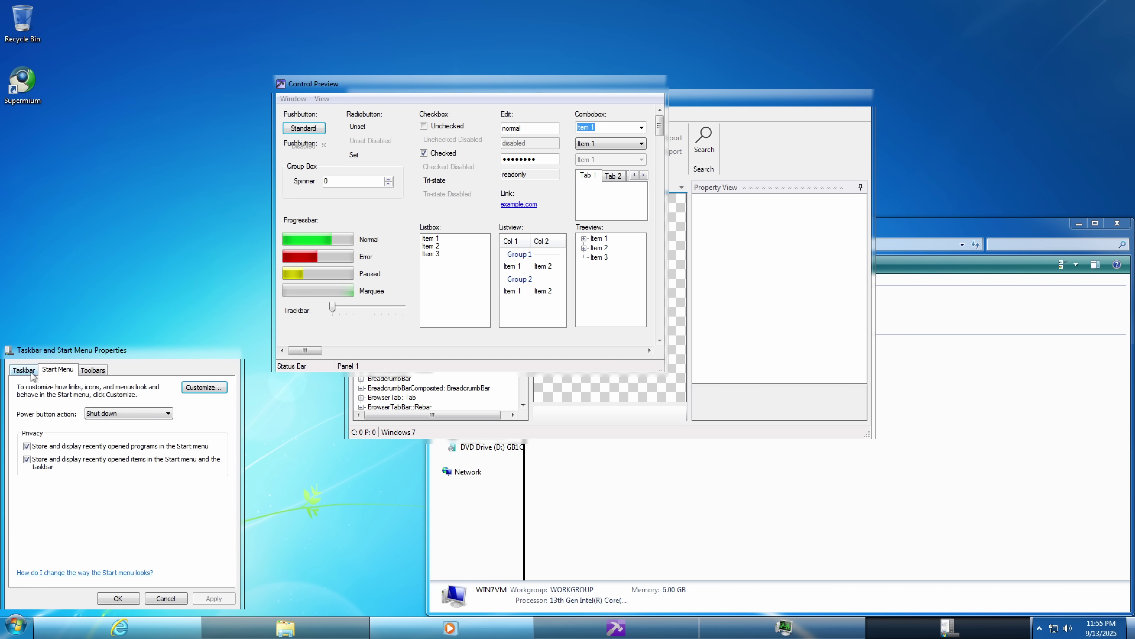
{"action": "left_click", "coordinate": [24, 370]}
{"action": "left_click", "coordinate": [26, 425]}
{"action": "left_click", "coordinate": [213, 599]}
Step: Set the taskbar buttons to Never combine, apply it, and examine the labelled taskbar
{"action": "left_click", "coordinate": [160, 458]}
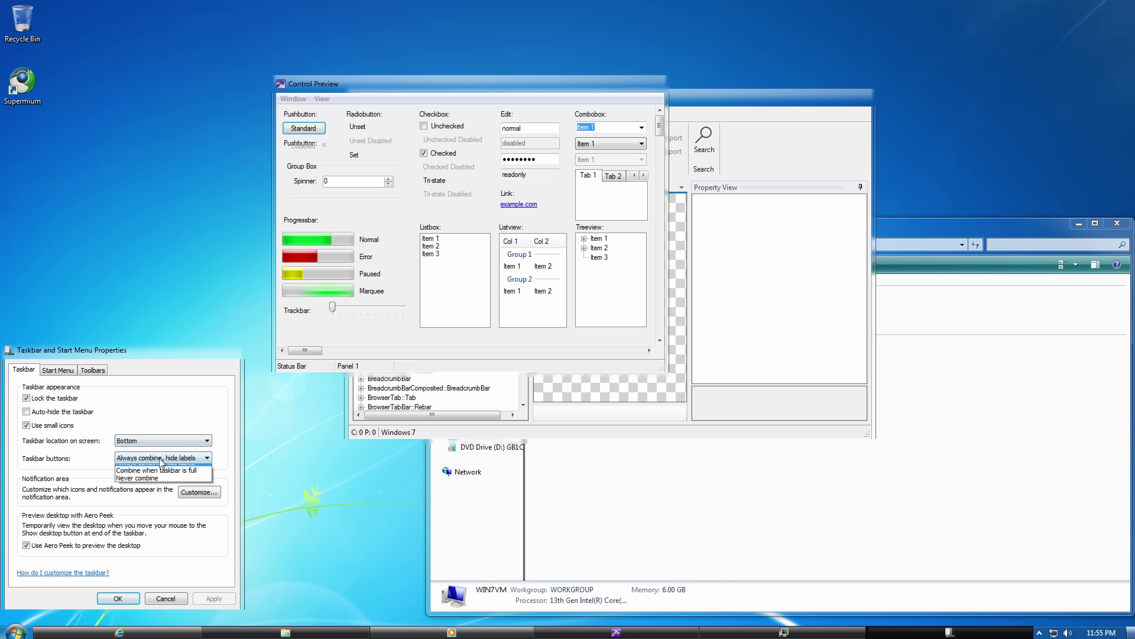
{"action": "left_click", "coordinate": [137, 478]}
{"action": "left_click", "coordinate": [214, 599]}
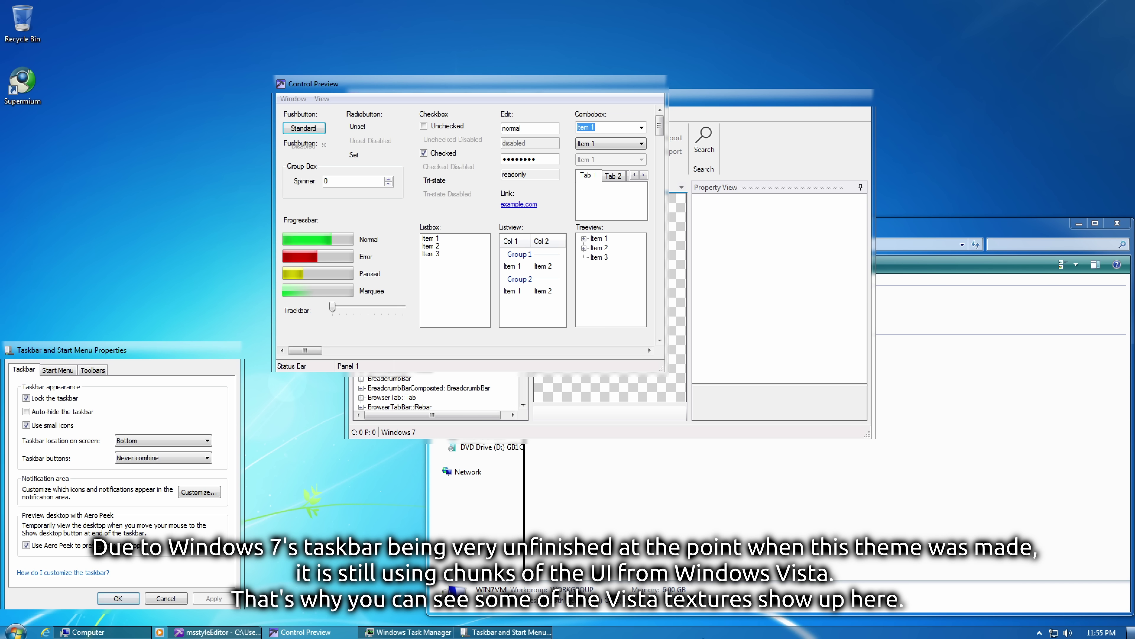
{"action": "right_click", "coordinate": [721, 632]}
Step: Switch off small taskbar icons, apply the change, and open the Start menu to examine it
{"action": "left_click", "coordinate": [45, 428]}
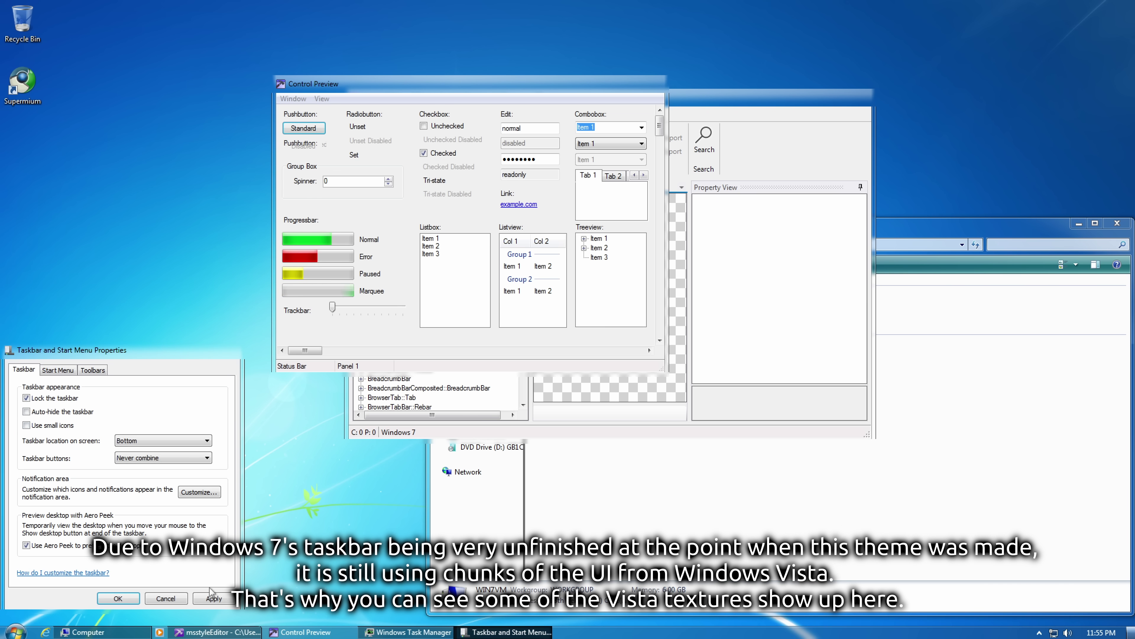
{"action": "left_click", "coordinate": [214, 598]}
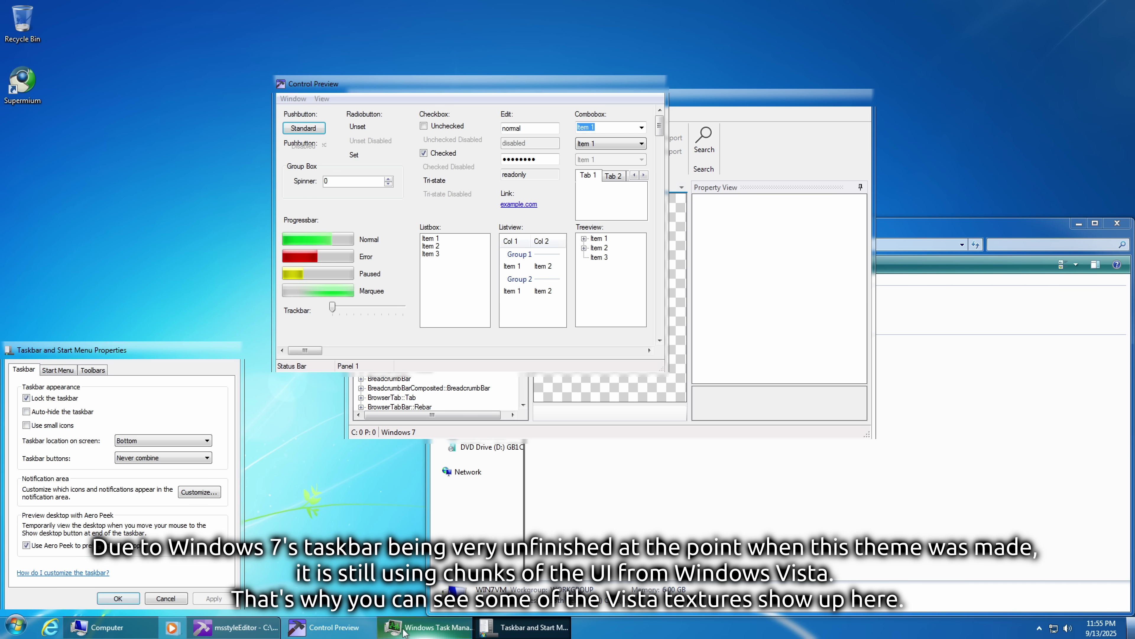
{"action": "left_click", "coordinate": [20, 633]}
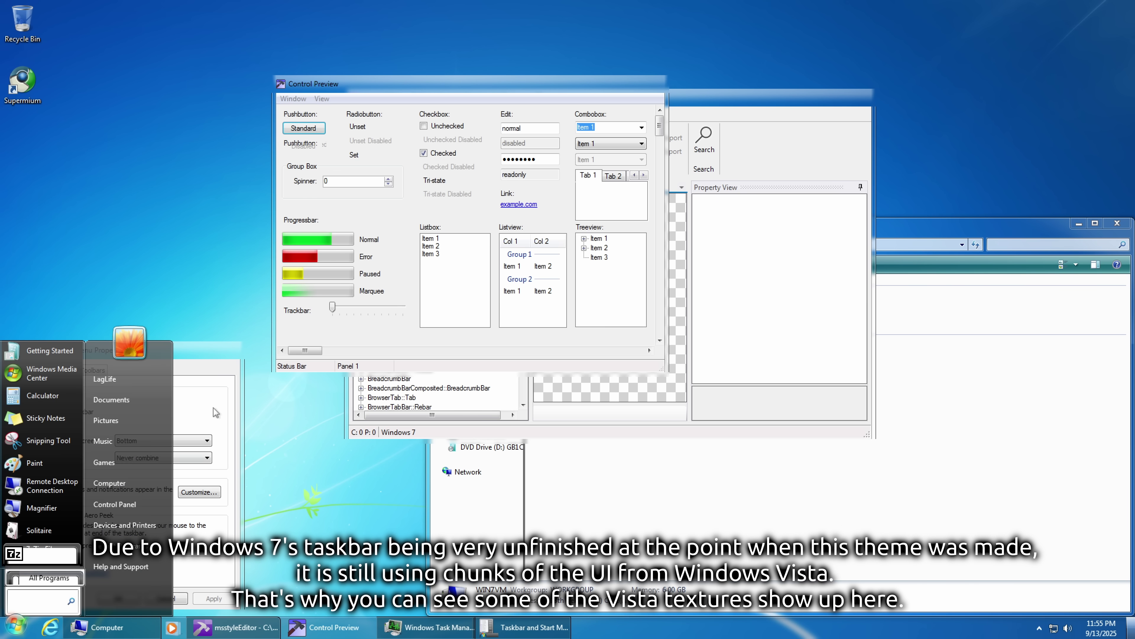
Step: Turn small taskbar icons back on, apply the change, and examine the hidden notification icons
{"action": "left_click", "coordinate": [63, 429]}
{"action": "left_click", "coordinate": [218, 601]}
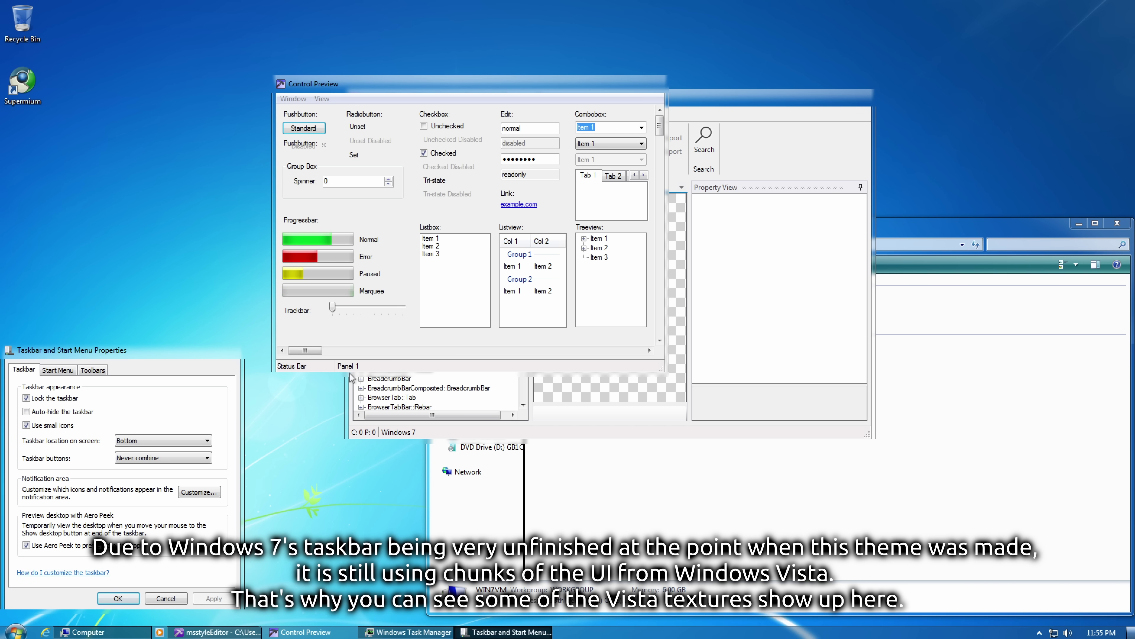
{"action": "left_click", "coordinate": [1100, 631]}
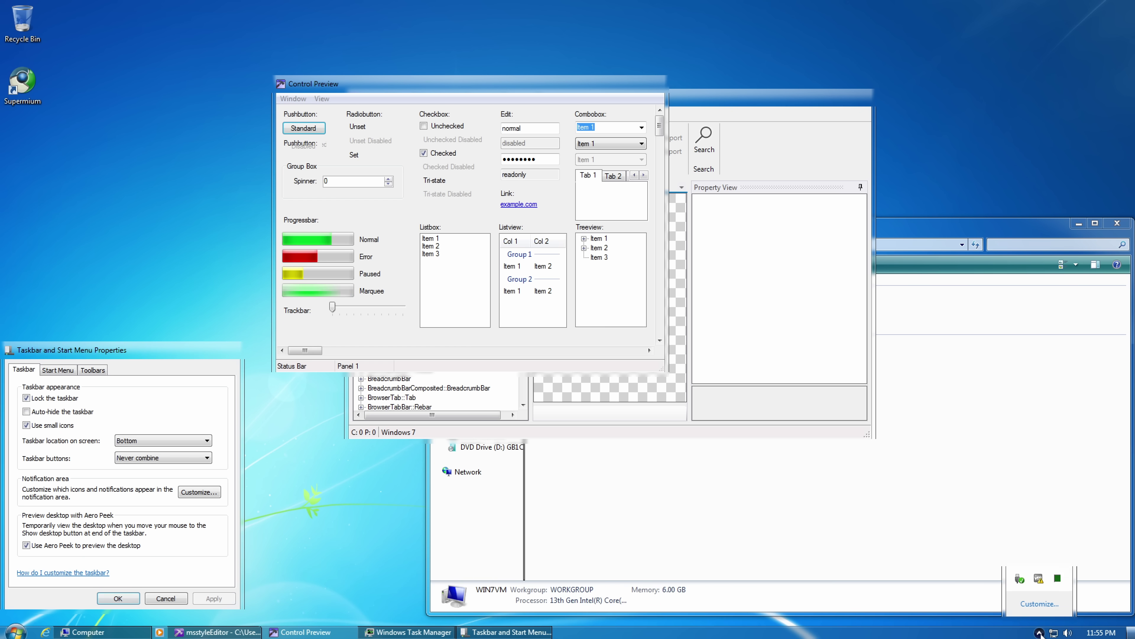
{"action": "left_click", "coordinate": [1095, 633]}
Step: Set the taskbar buttons to Always combine, hide labels, turn off small icons, and close the properties dialog
{"action": "left_click", "coordinate": [163, 457]}
{"action": "left_click", "coordinate": [156, 467]}
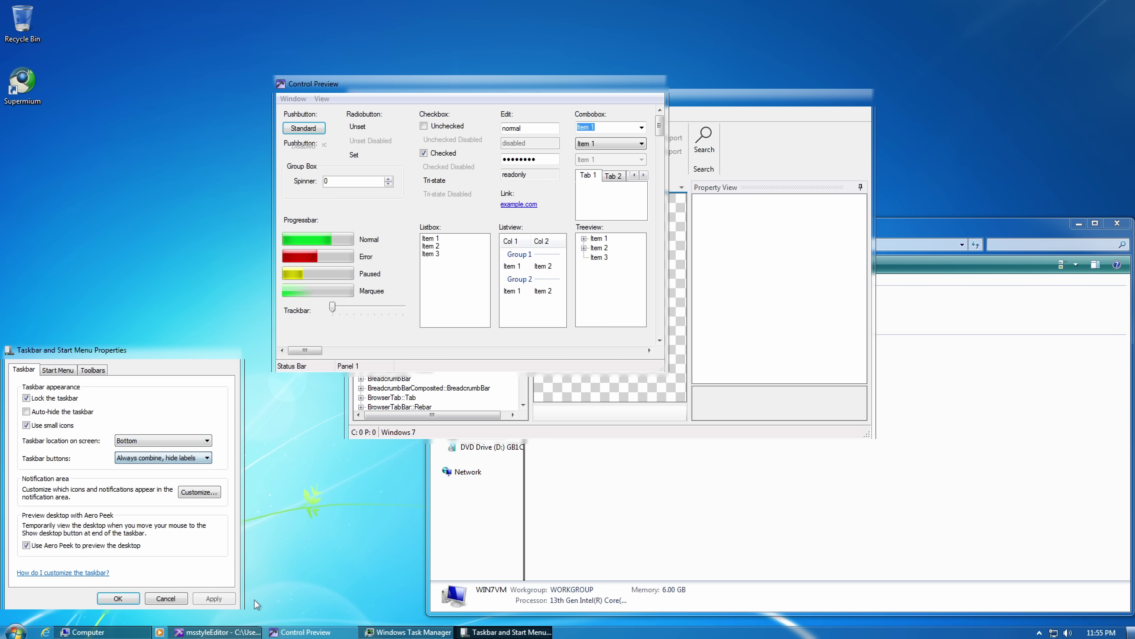
{"action": "left_click", "coordinate": [213, 598]}
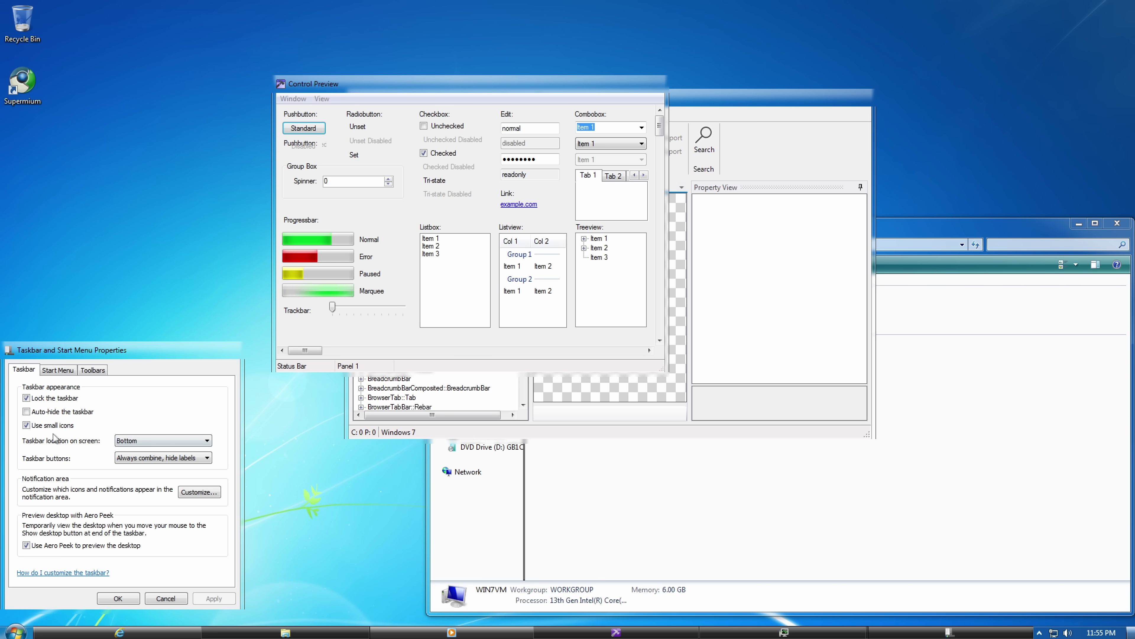
{"action": "left_click", "coordinate": [26, 425]}
{"action": "left_click", "coordinate": [222, 600]}
{"action": "left_click", "coordinate": [118, 598]}
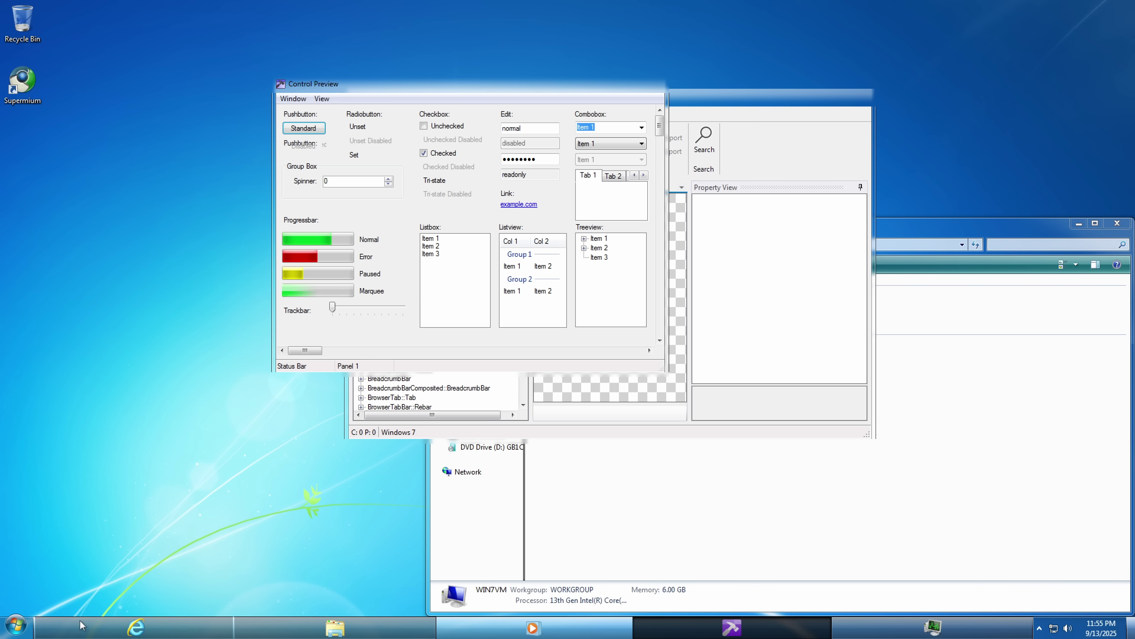
Step: Move the Control Preview aside, bring the Computer window forward, open Local Disk (C:) and return to Computer
{"action": "left_click", "coordinate": [133, 627]}
{"action": "left_click", "coordinate": [208, 92]}
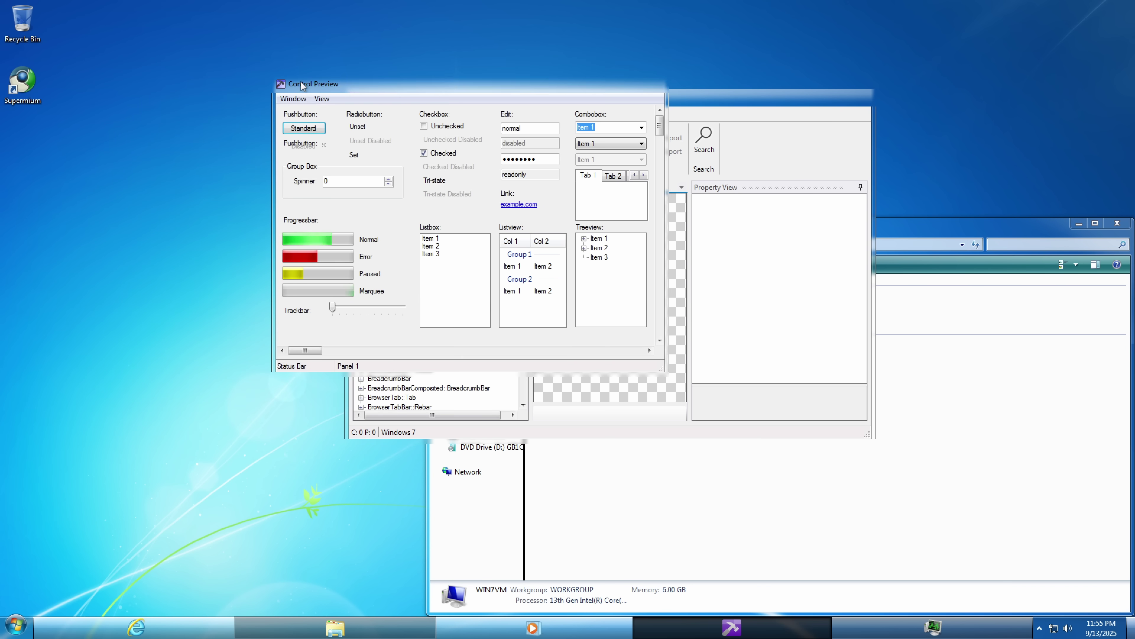
{"action": "left_click_drag", "start_coordinate": [301, 82], "coordinate": [443, 108]}
{"action": "left_click", "coordinate": [398, 625]}
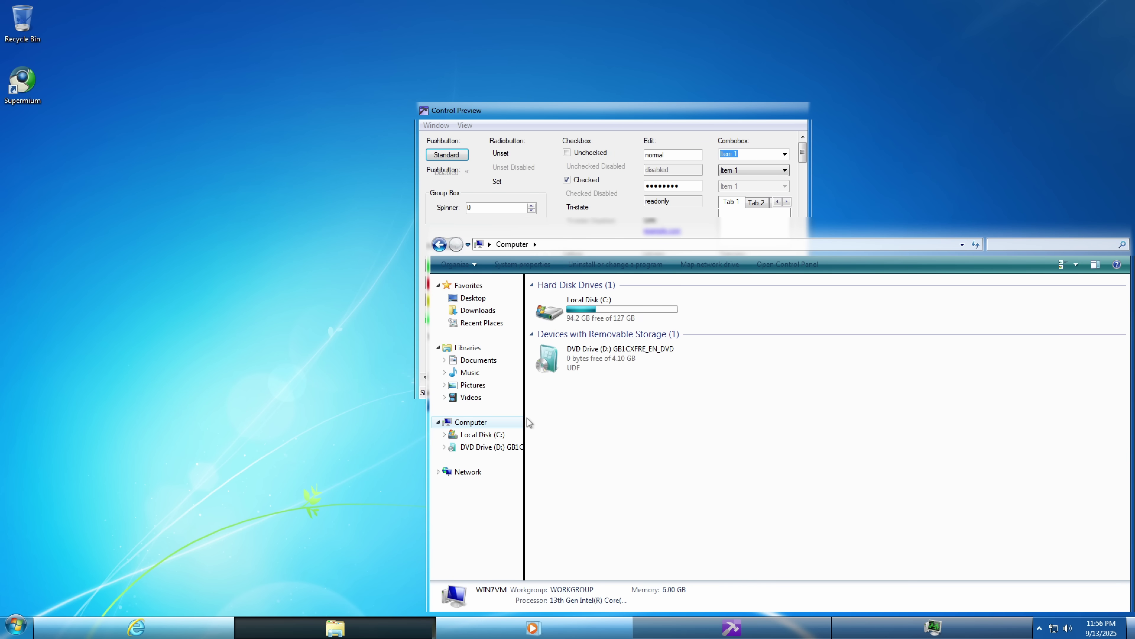
{"action": "double_click", "coordinate": [416, 219]}
{"action": "key", "text": "BackSpace"}
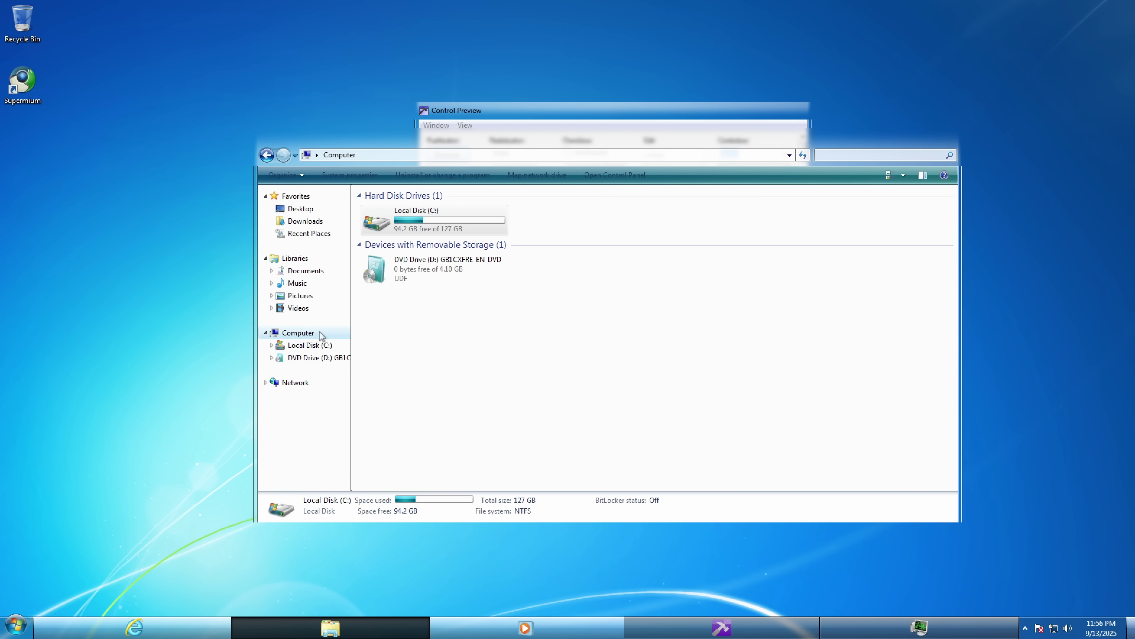
Step: Open the Start menu settings in the Taskbar and Start Menu Properties and cancel the dialog without changes
{"action": "right_click", "coordinate": [995, 632]}
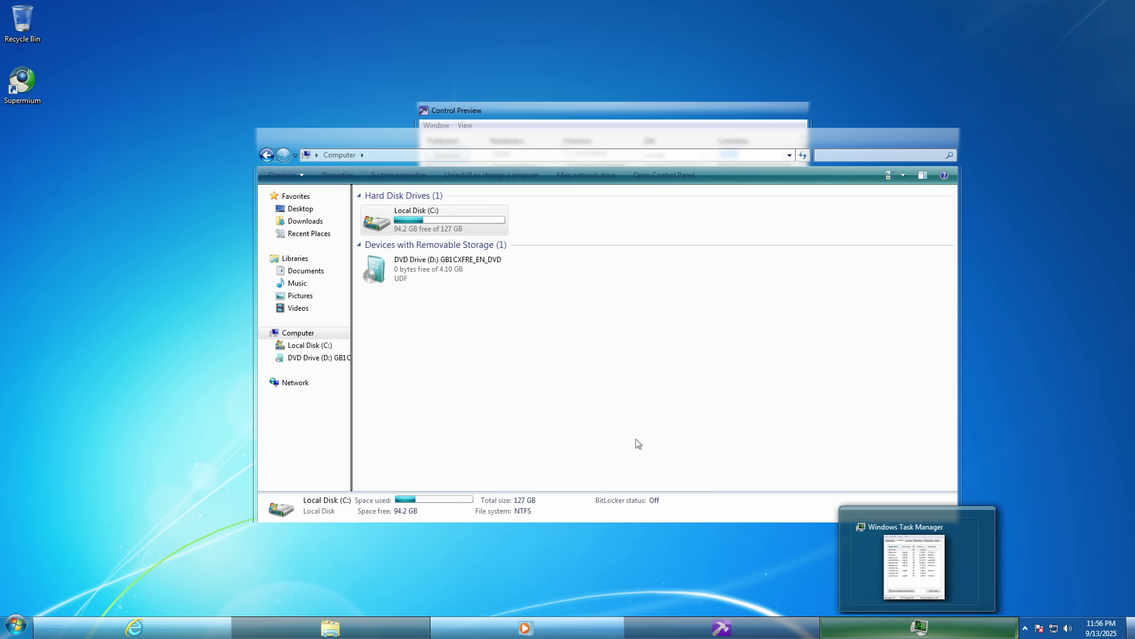
{"action": "key", "text": "super"}
{"action": "left_click", "coordinate": [165, 593]}
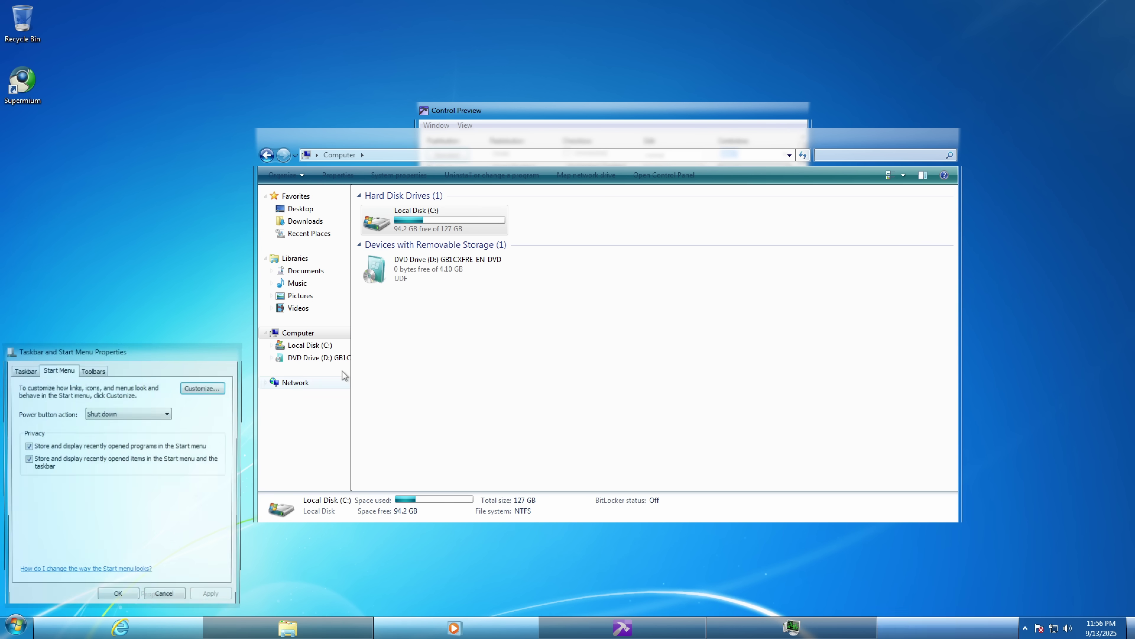
Step: Close the Taskbar and Start Menu Properties dialog and bring up Windows Task Manager
{"action": "left_click", "coordinate": [228, 351]}
{"action": "left_click", "coordinate": [878, 623]}
{"action": "left_click", "coordinate": [879, 628]}
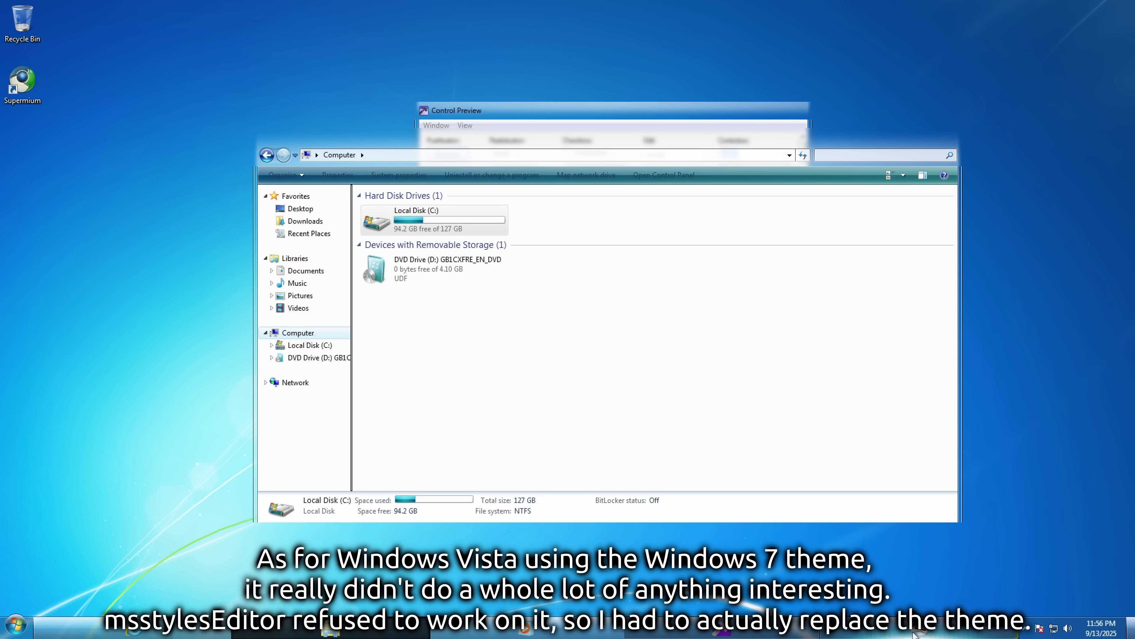
{"action": "left_click", "coordinate": [919, 627]}
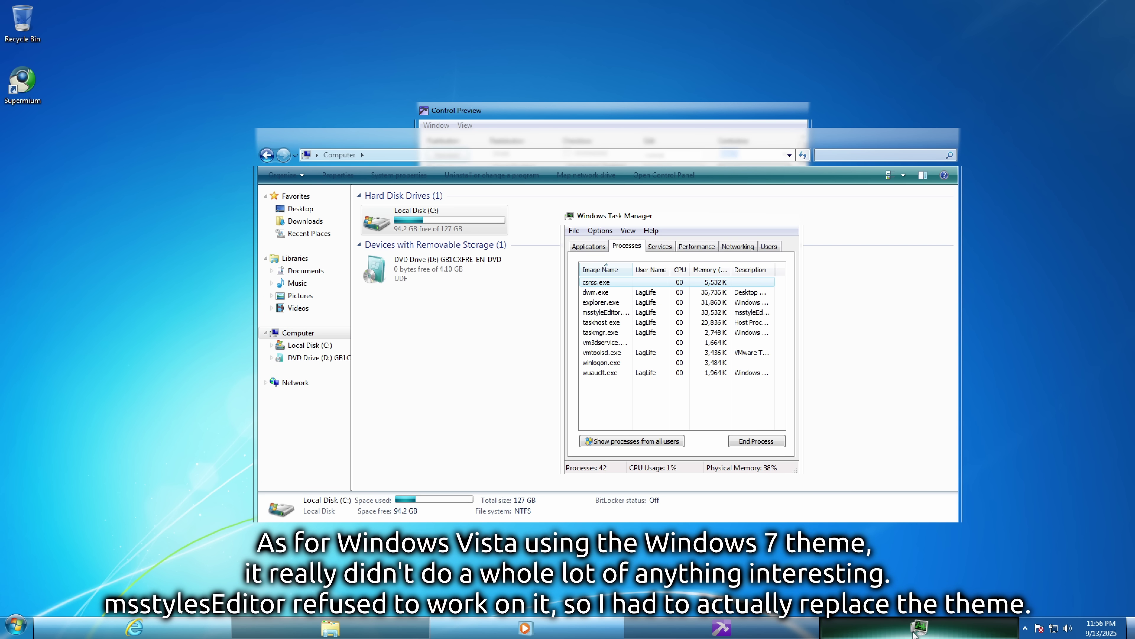
Step: End the explorer.exe process in Task Manager and confirm the termination
{"action": "left_click", "coordinate": [621, 304]}
{"action": "left_click", "coordinate": [742, 441]}
{"action": "left_click", "coordinate": [581, 335]}
Step: Restart Explorer as a new task from Task Manager and end the dwm.exe process
{"action": "left_click", "coordinate": [573, 230]}
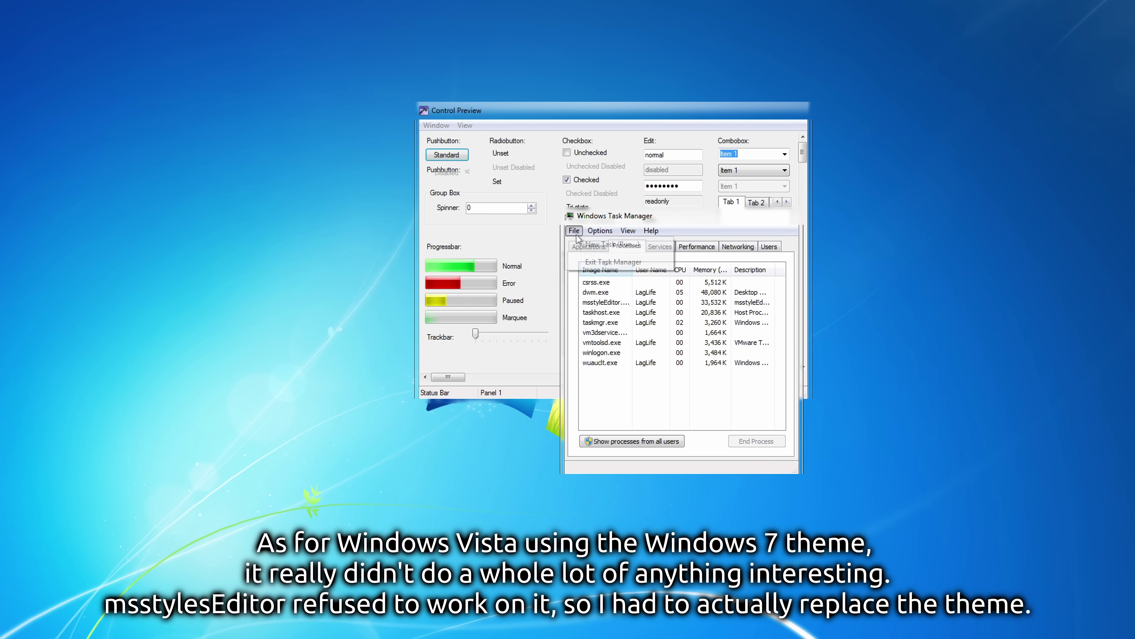
{"action": "left_click", "coordinate": [593, 243]}
{"action": "left_click", "coordinate": [660, 339]}
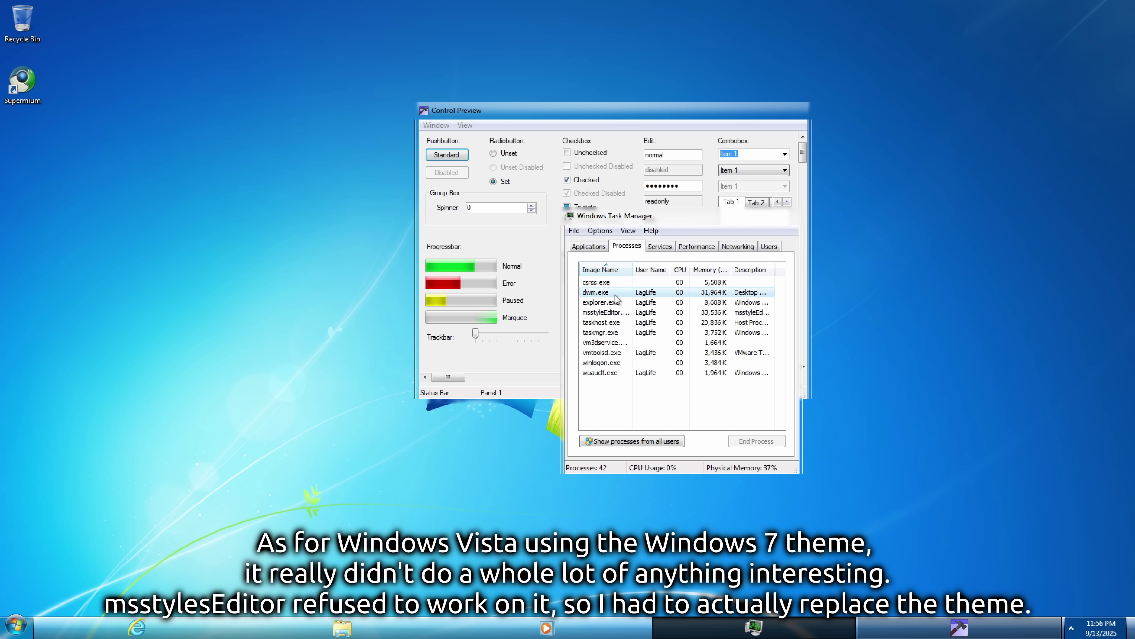
{"action": "left_click", "coordinate": [756, 441]}
{"action": "left_click", "coordinate": [585, 333]}
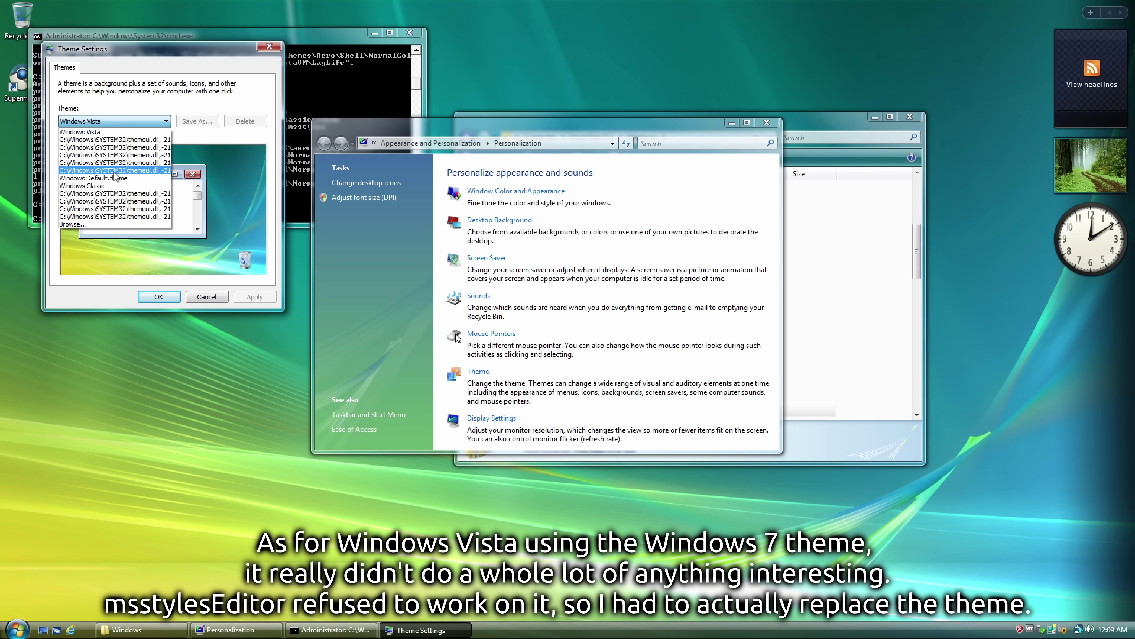
Step: Apply the Windows Classic theme in Vista's Theme Settings and dismiss the Desktop Window Manager error message
{"action": "left_click", "coordinate": [115, 187]}
{"action": "left_click", "coordinate": [114, 120]}
{"action": "left_click", "coordinate": [114, 163]}
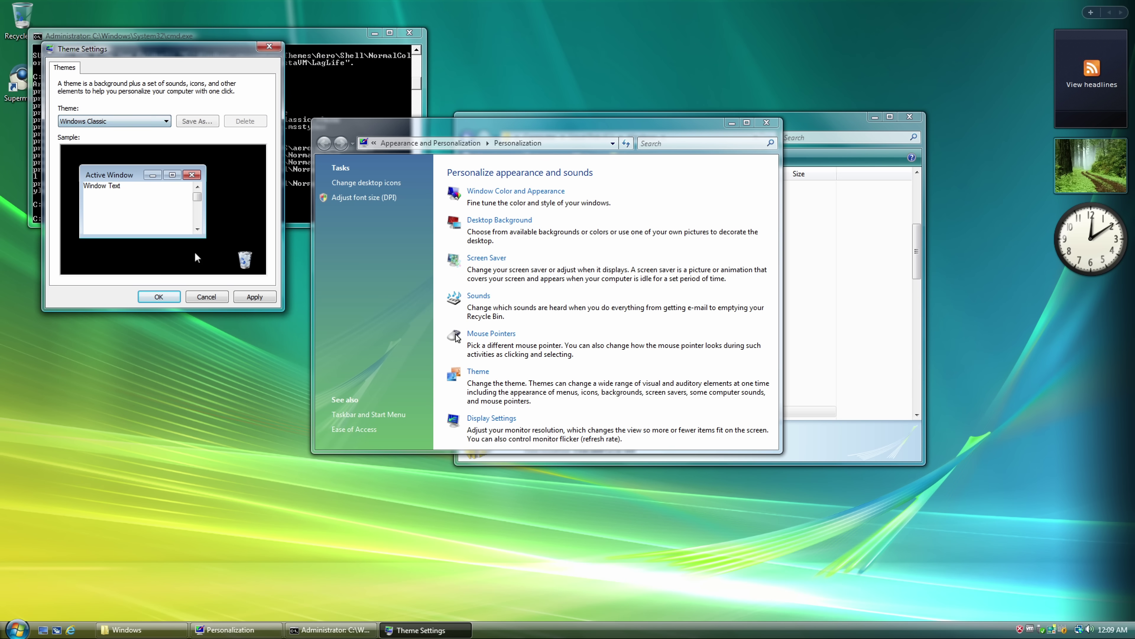
{"action": "left_click", "coordinate": [261, 299]}
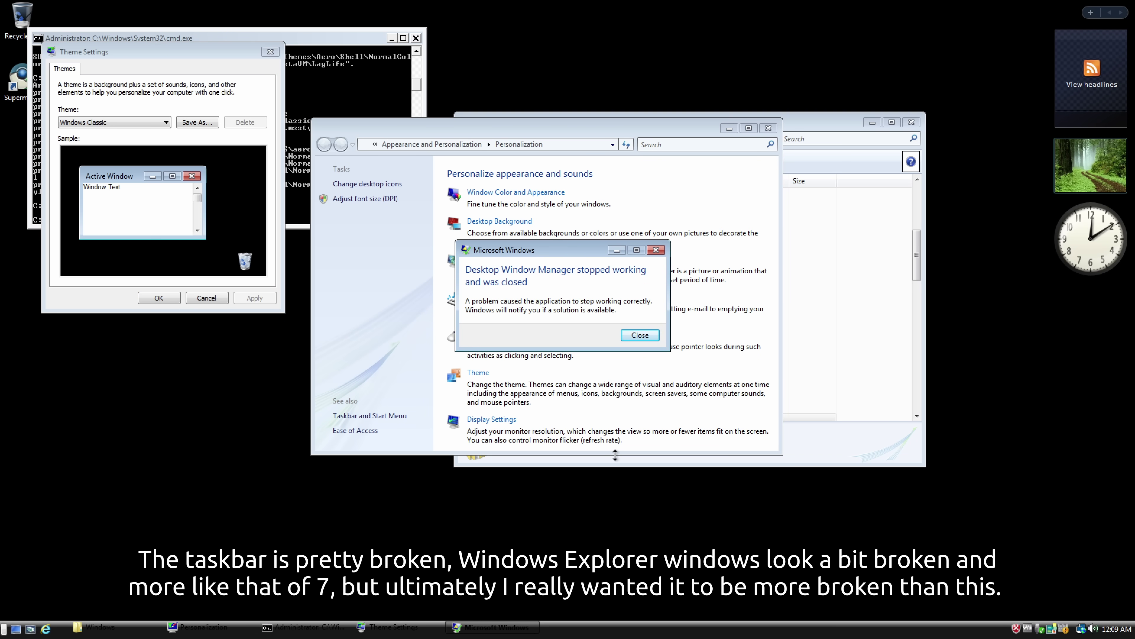
{"action": "left_click", "coordinate": [640, 335]}
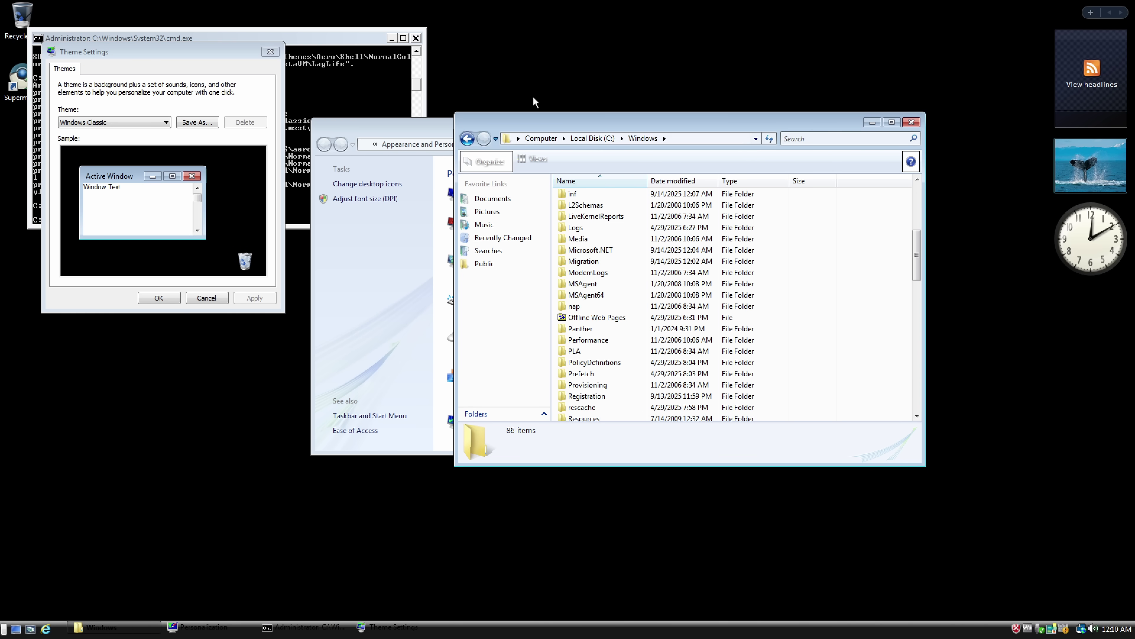
Step: Browse to Computer in the Explorer window, move and widen it, and open Local Disk (C:) before closing it
{"action": "left_click", "coordinate": [545, 141]}
{"action": "left_click_drag", "start_coordinate": [586, 119], "coordinate": [410, 193]}
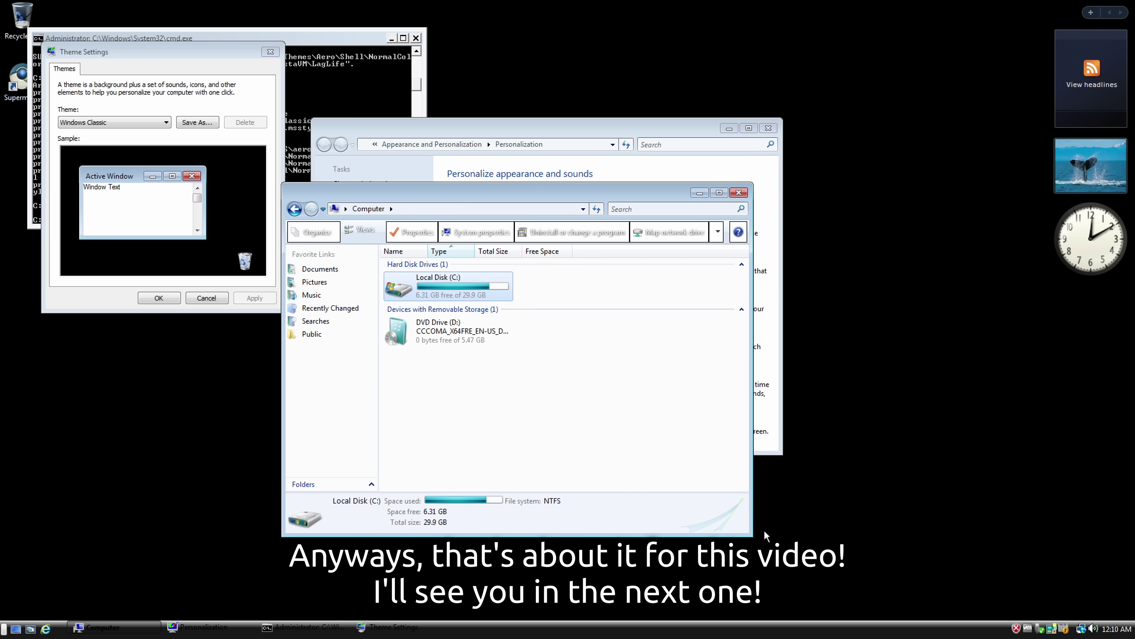
{"action": "left_click_drag", "start_coordinate": [749, 535], "coordinate": [945, 547]}
{"action": "double_click", "coordinate": [438, 291]}
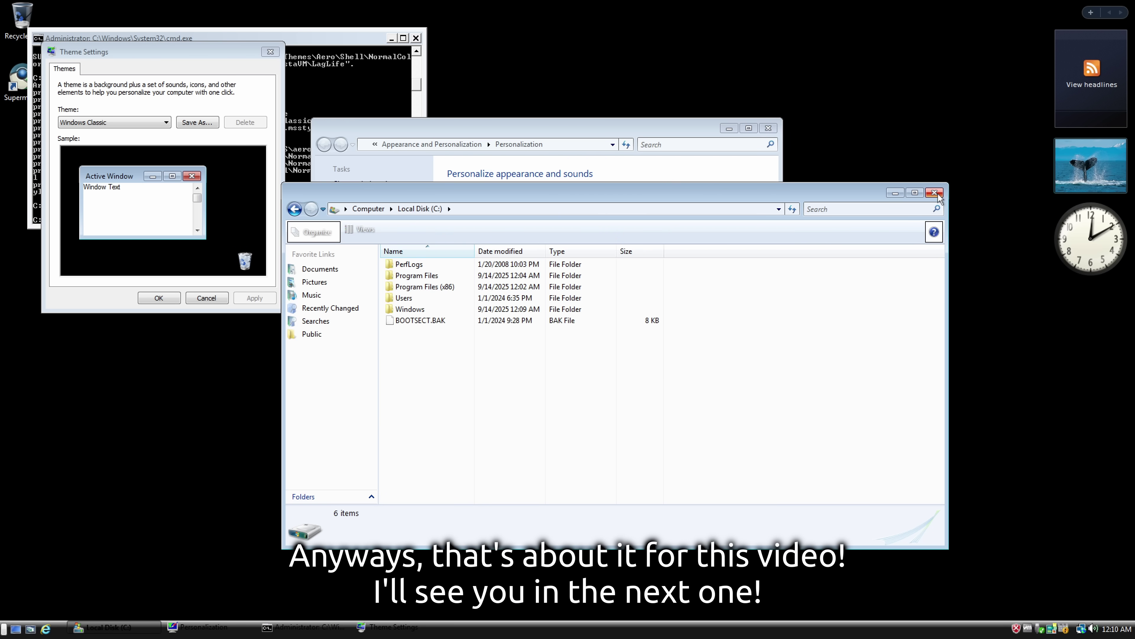
{"action": "left_click", "coordinate": [935, 193]}
Step: Choose Windows Vista and the first themeui.dll entry in turn as the theme in Theme Settings, without applying
{"action": "left_click", "coordinate": [113, 122]}
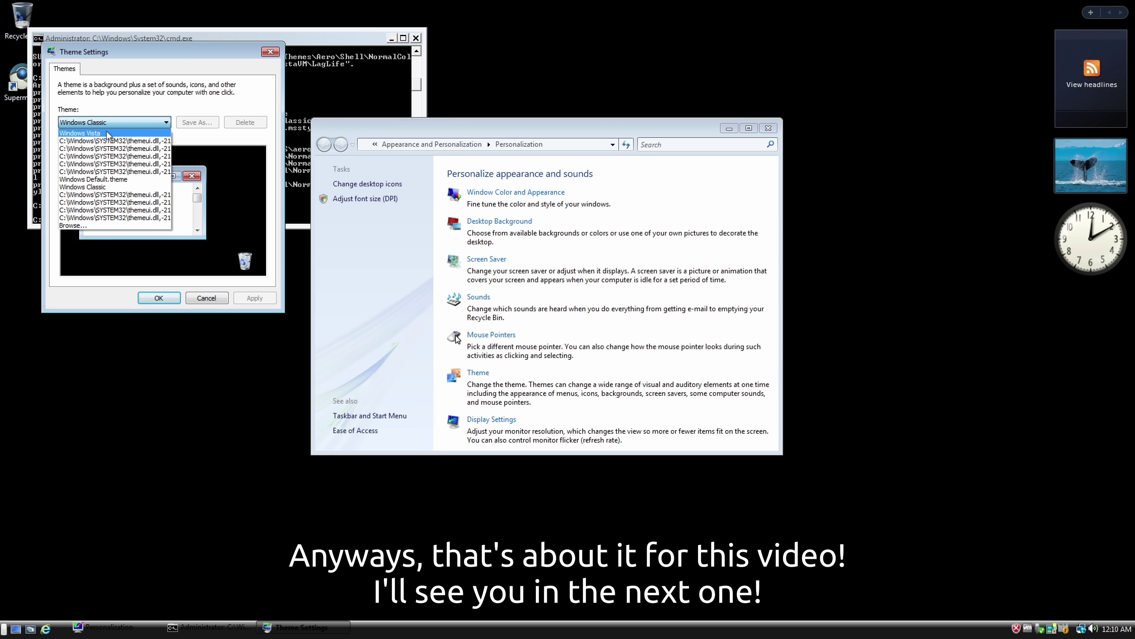
{"action": "left_click", "coordinate": [105, 133]}
{"action": "left_click", "coordinate": [106, 123]}
{"action": "left_click", "coordinate": [106, 141]}
{"action": "left_click", "coordinate": [128, 125]}
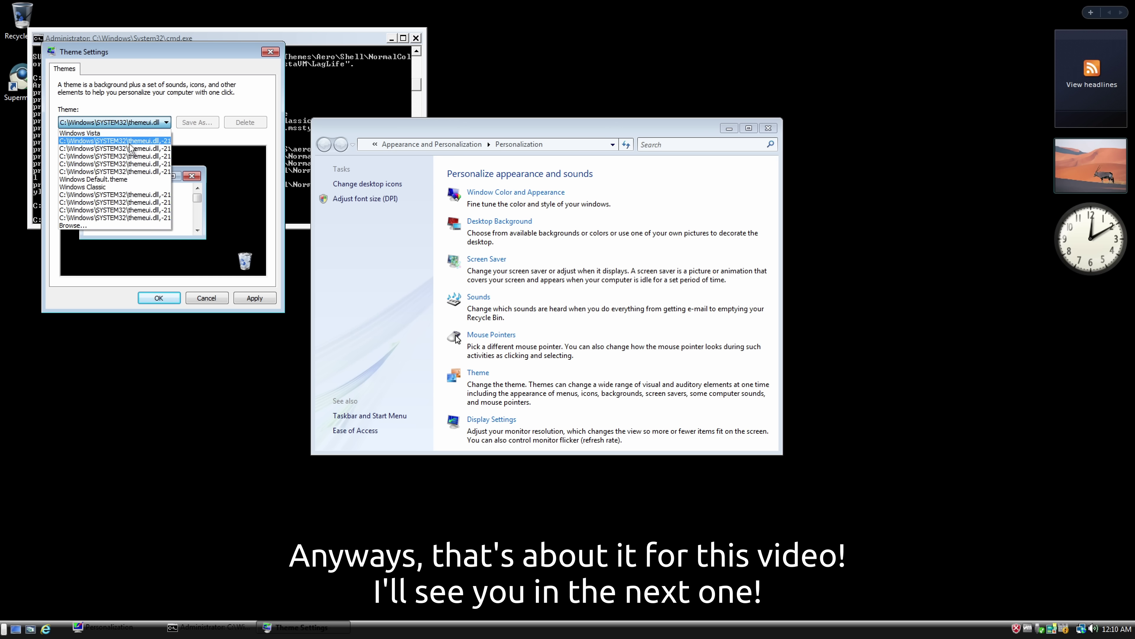
{"action": "left_click", "coordinate": [167, 124]}
Step: Open the Recycle Bin and choose Desktop from the location list in its address bar
{"action": "double_click", "coordinate": [21, 19]}
{"action": "left_click", "coordinate": [389, 159]}
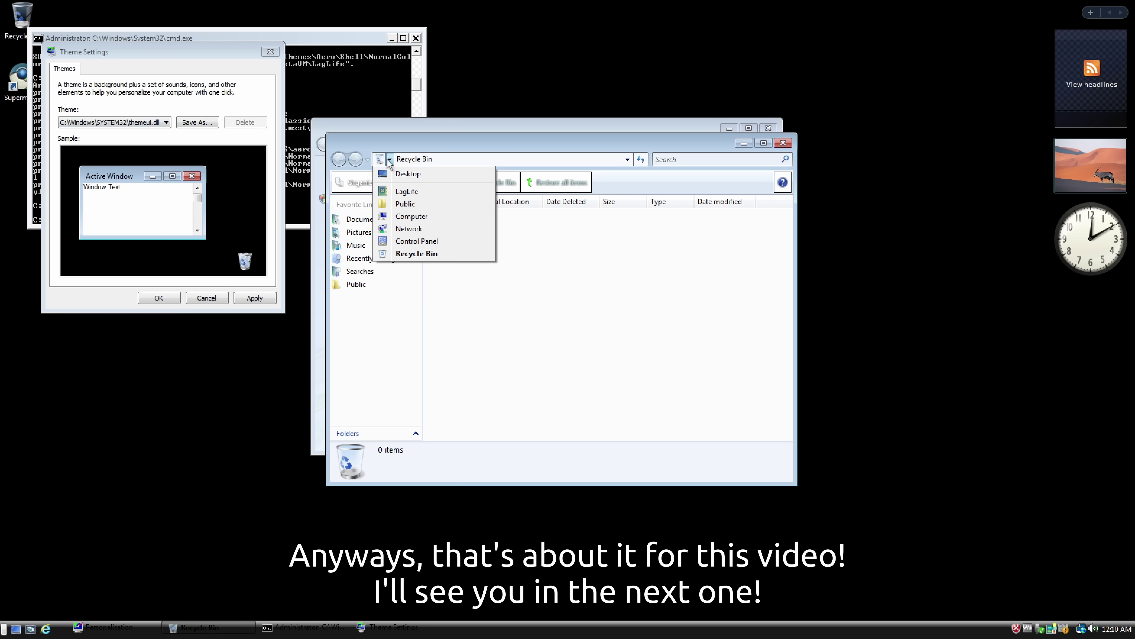
{"action": "left_click", "coordinate": [402, 177]}
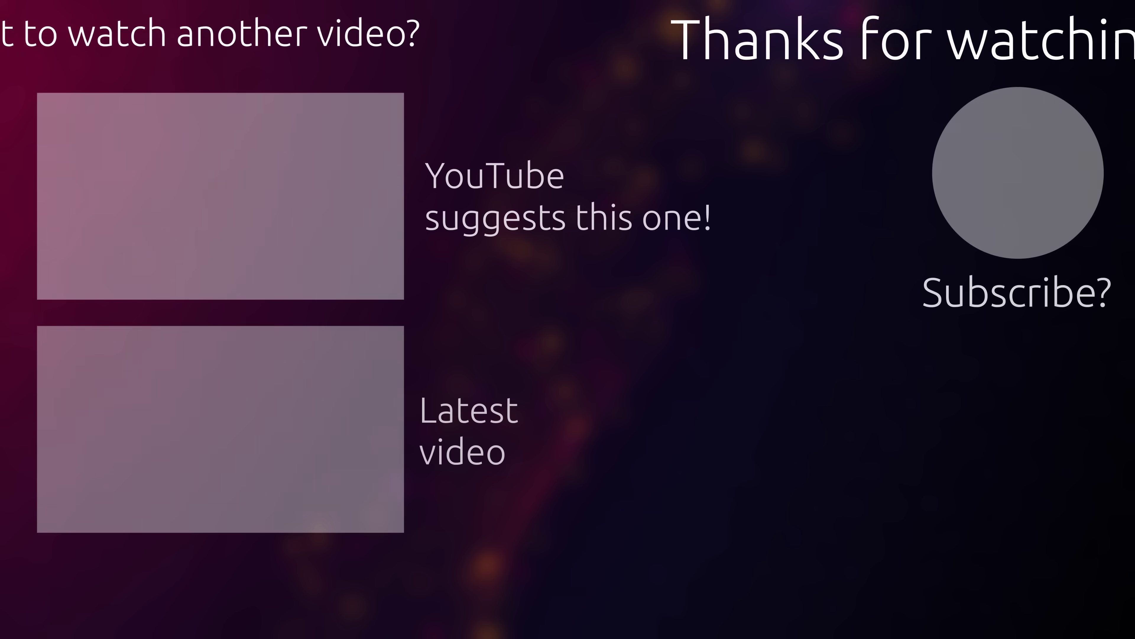